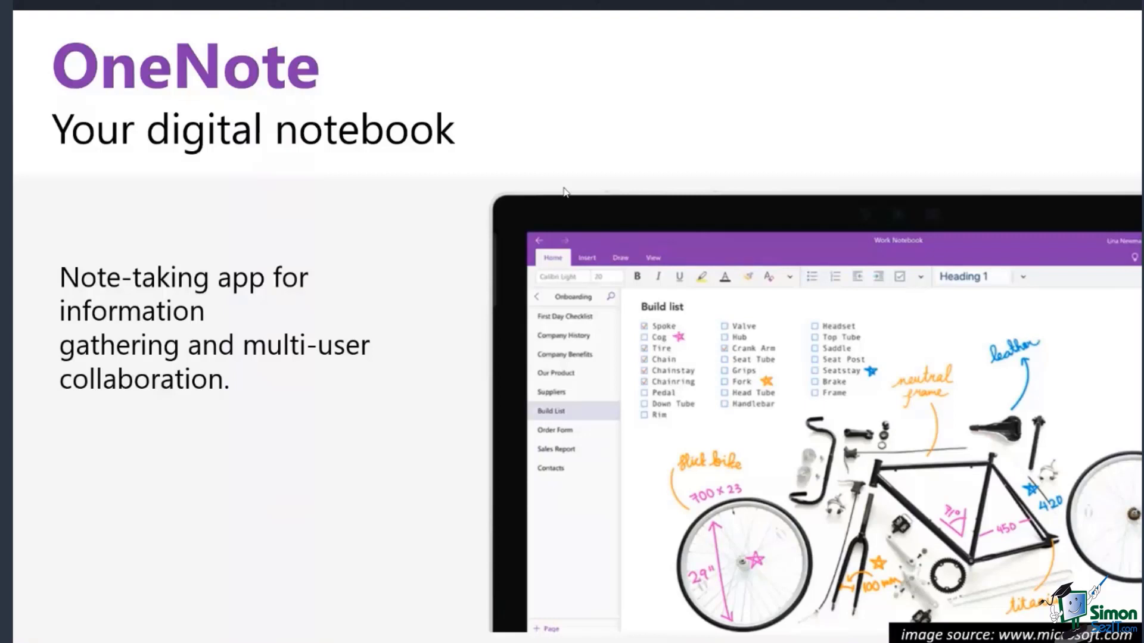
Reveal each bullet and advance through 'Organize your notes' to 'Capture information wherever you are'.
click(563, 188)
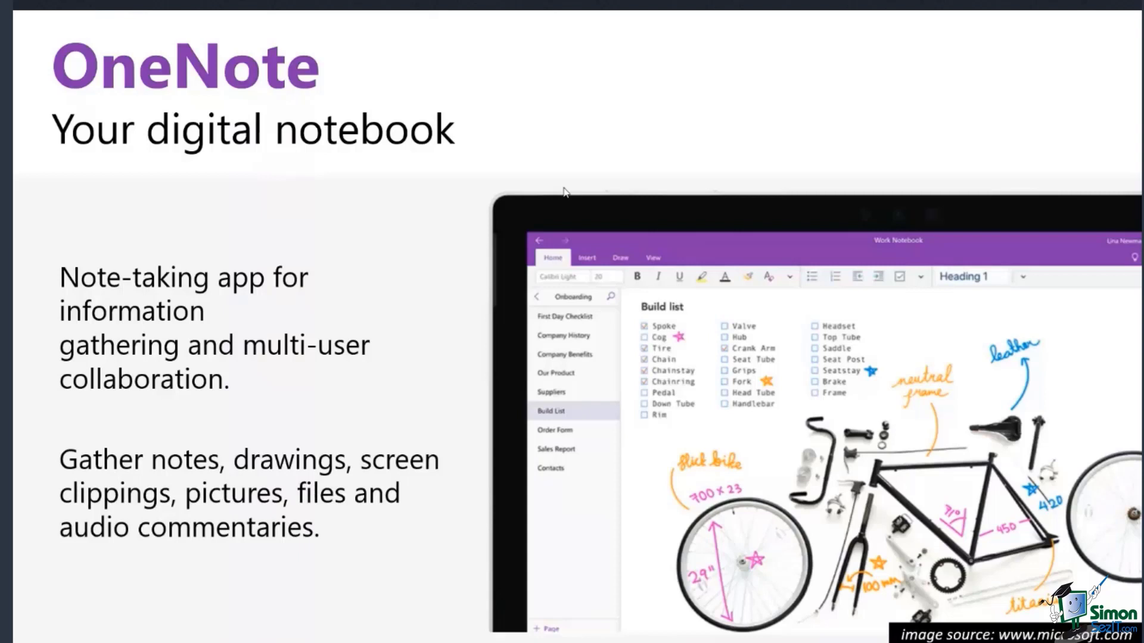
click(564, 191)
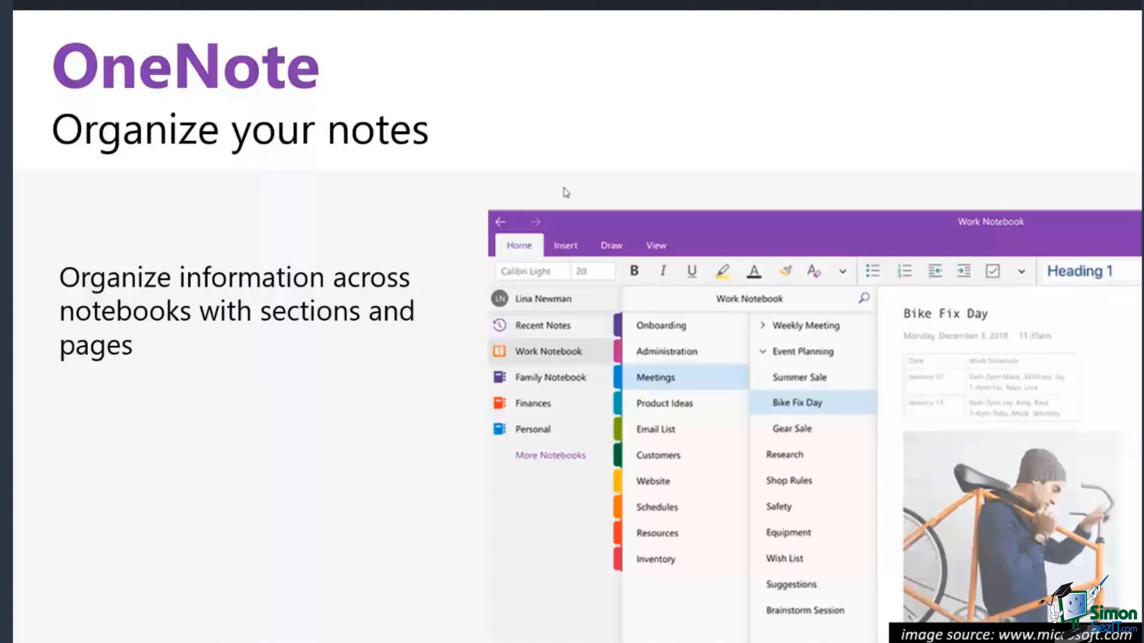
key(Right)
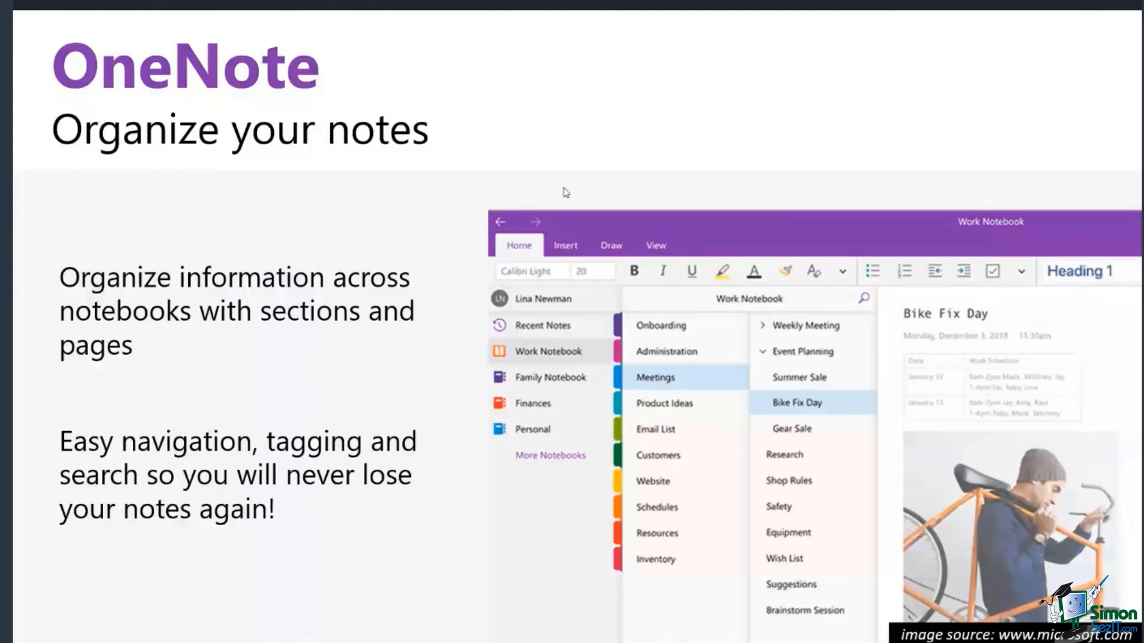
click(566, 192)
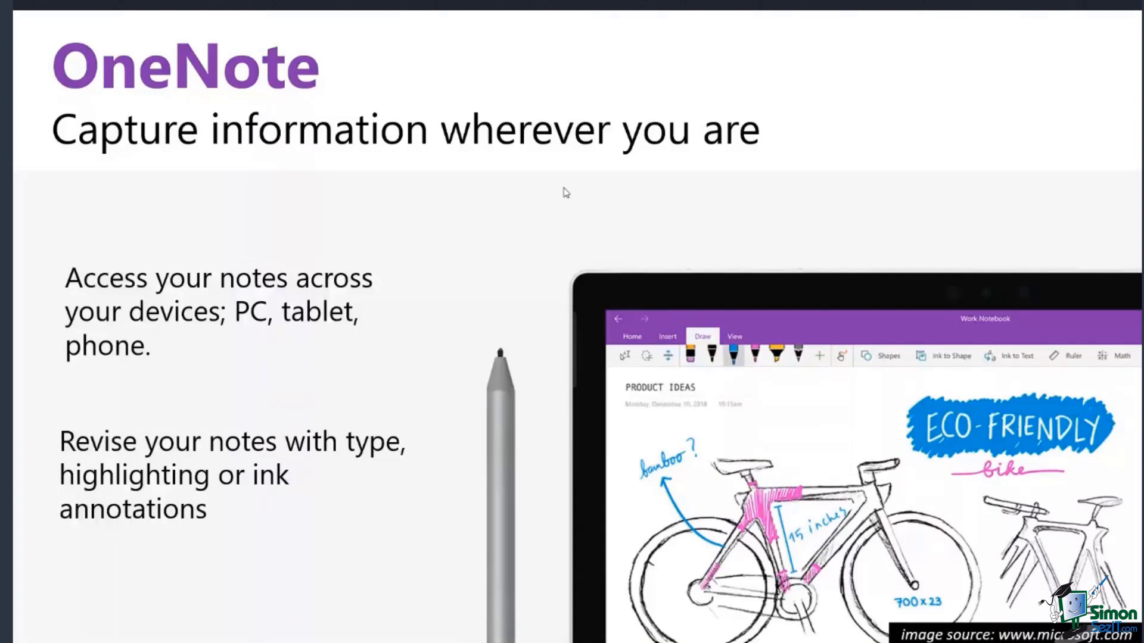
Show the collaboration and Outlook integration points, then advance to 'Inspire. Create. Collaborate'.
click(566, 192)
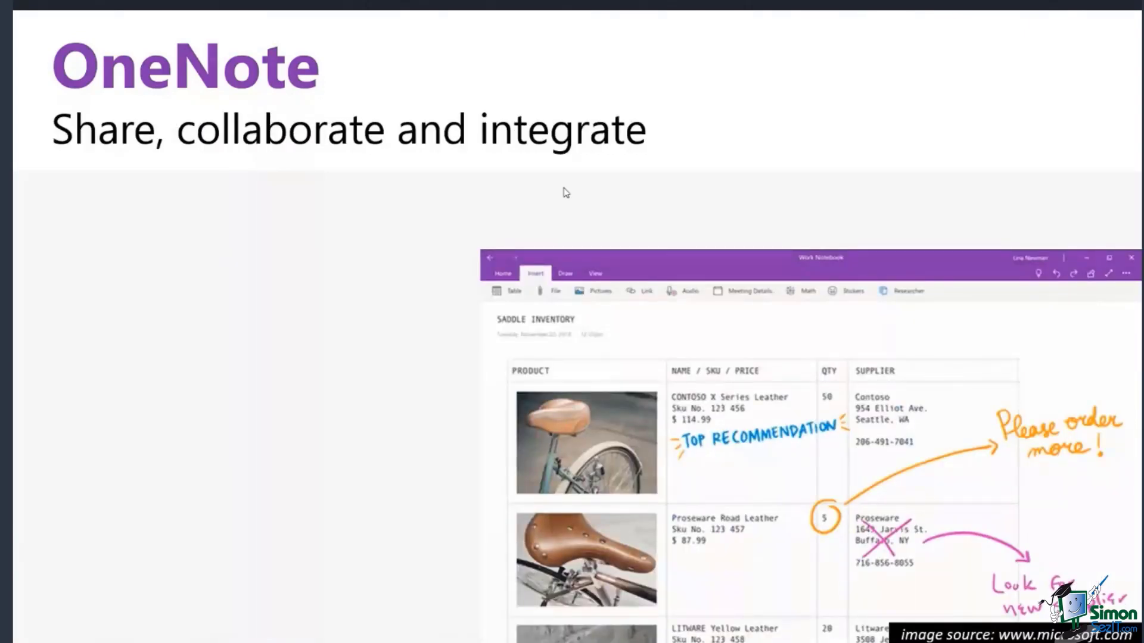
click(566, 192)
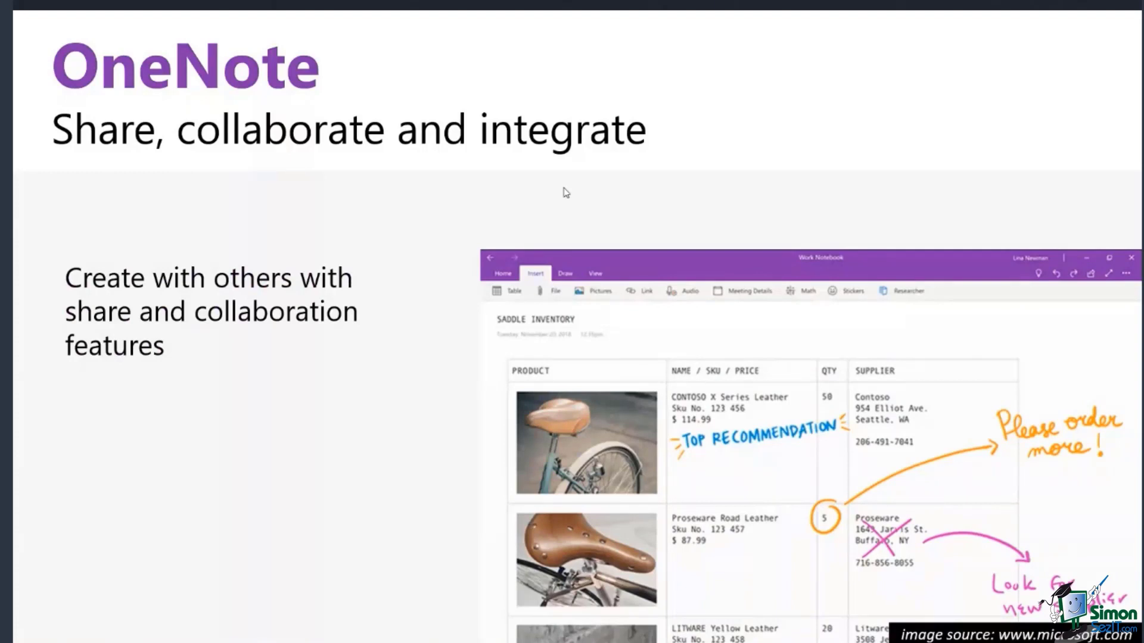
click(565, 193)
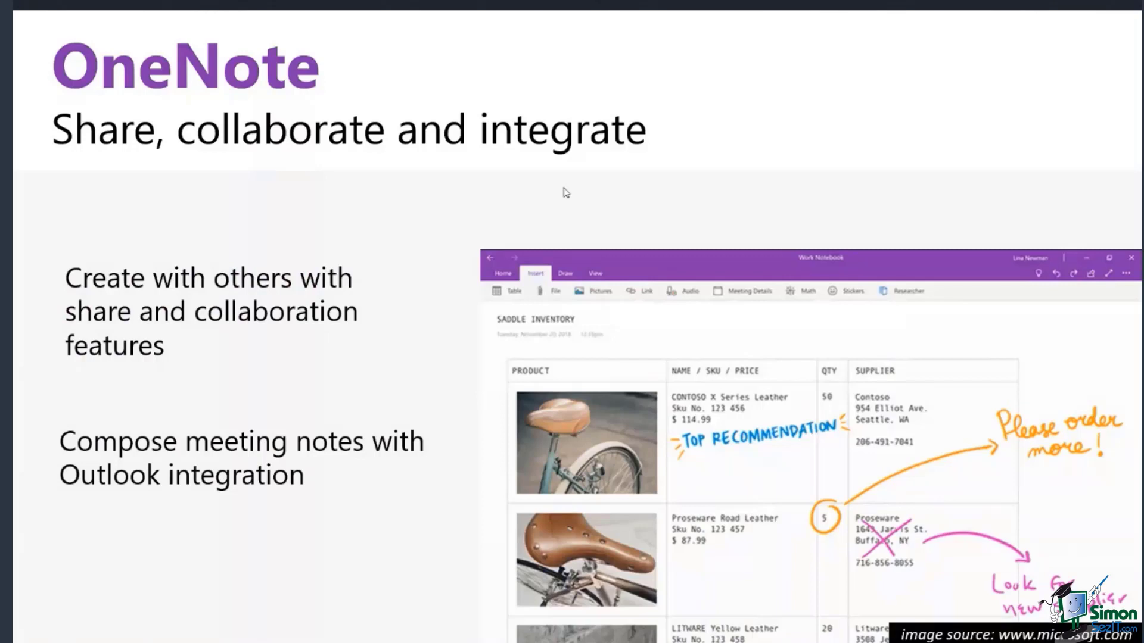
click(566, 193)
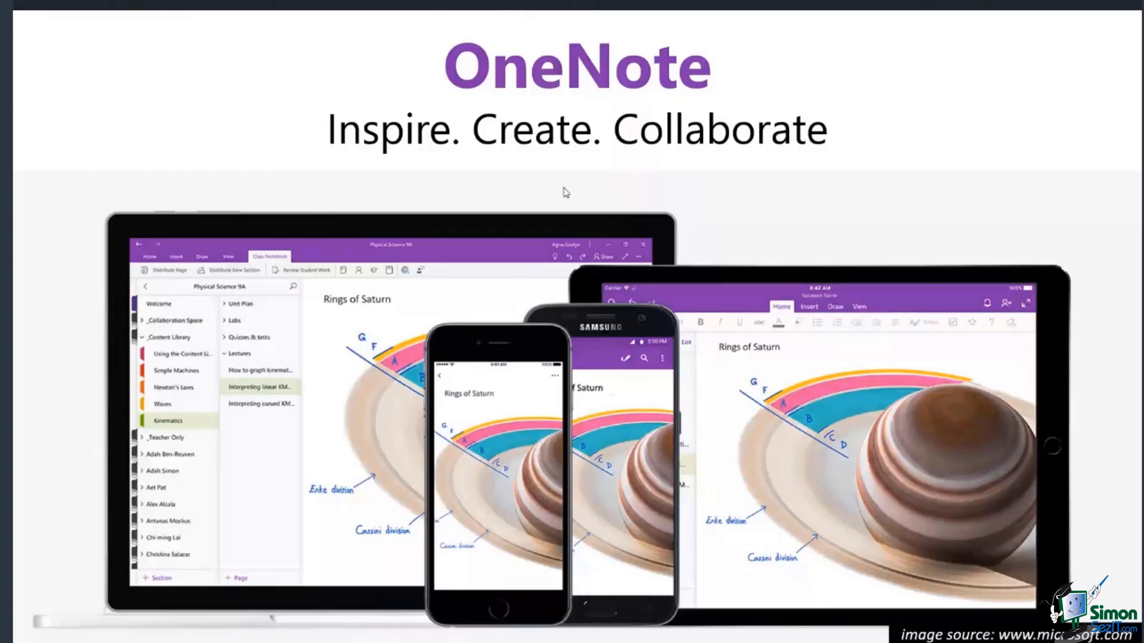
Advance to the 'How to access' slide covering the Windows 10, web and 2016/2019 versions.
click(566, 192)
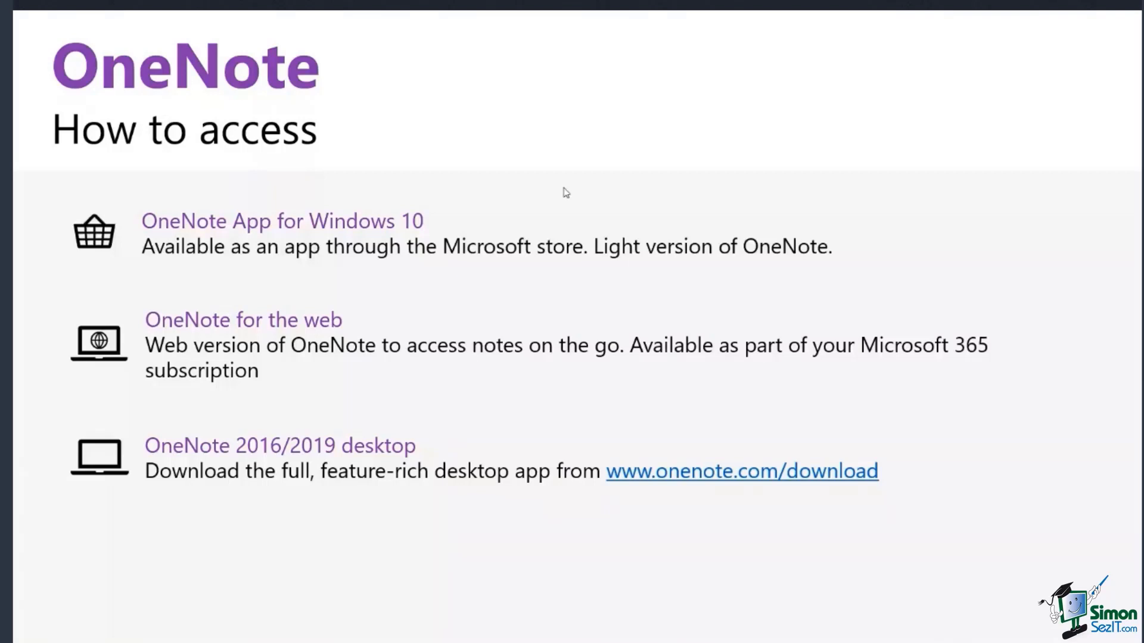
Reveal the smartphone item, reach the Outlook Tasks slide, end the show and minimize PowerPoint.
click(609, 233)
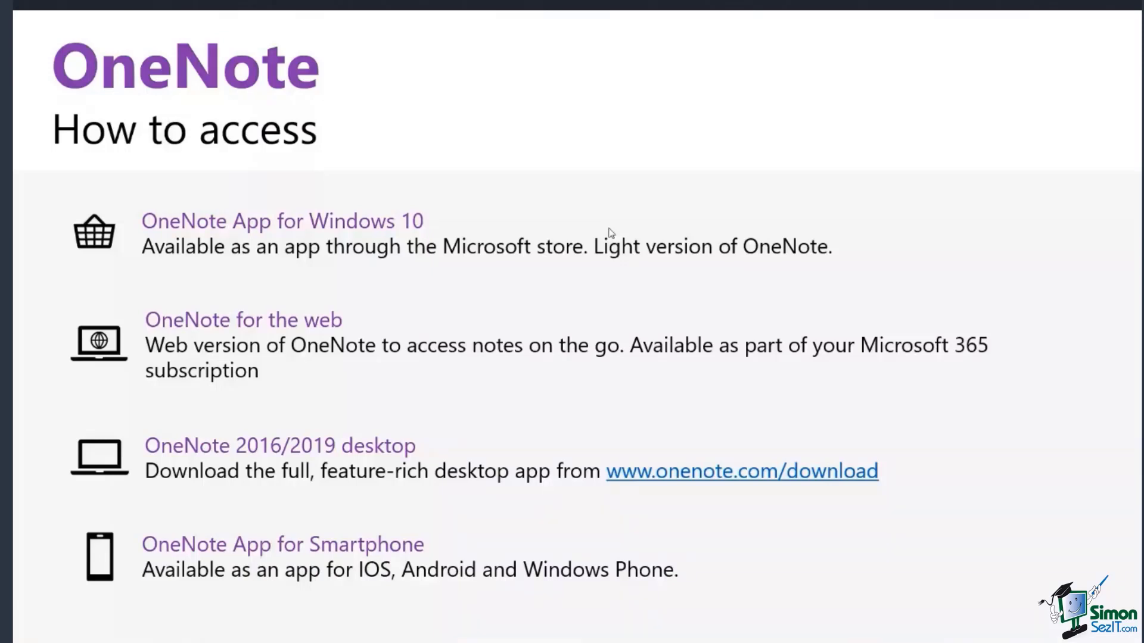
click(609, 228)
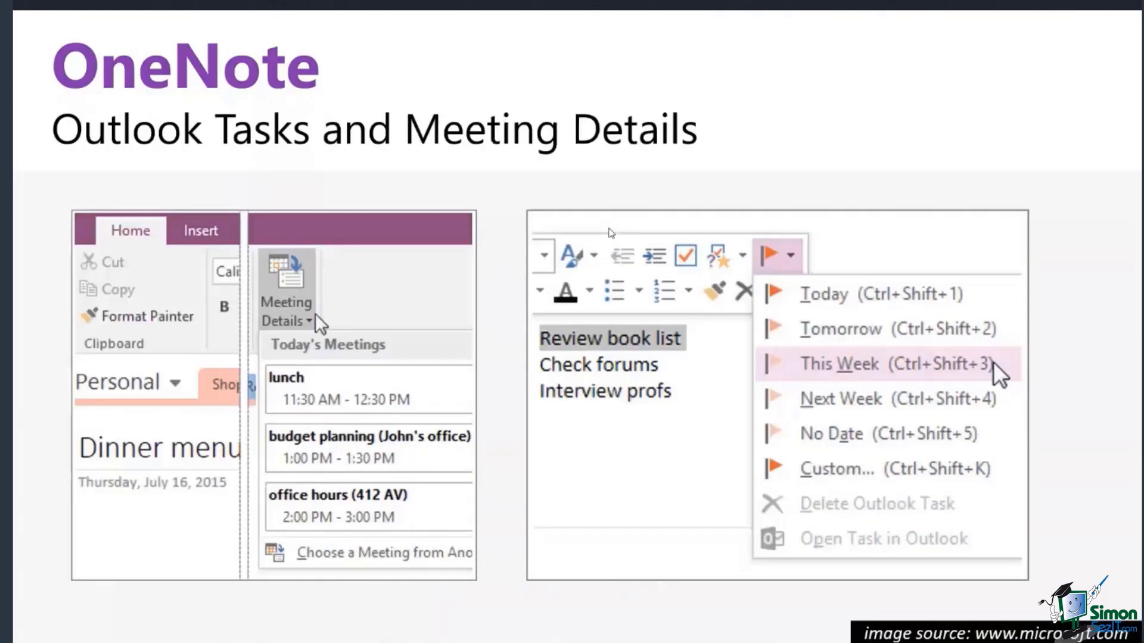
key(Escape)
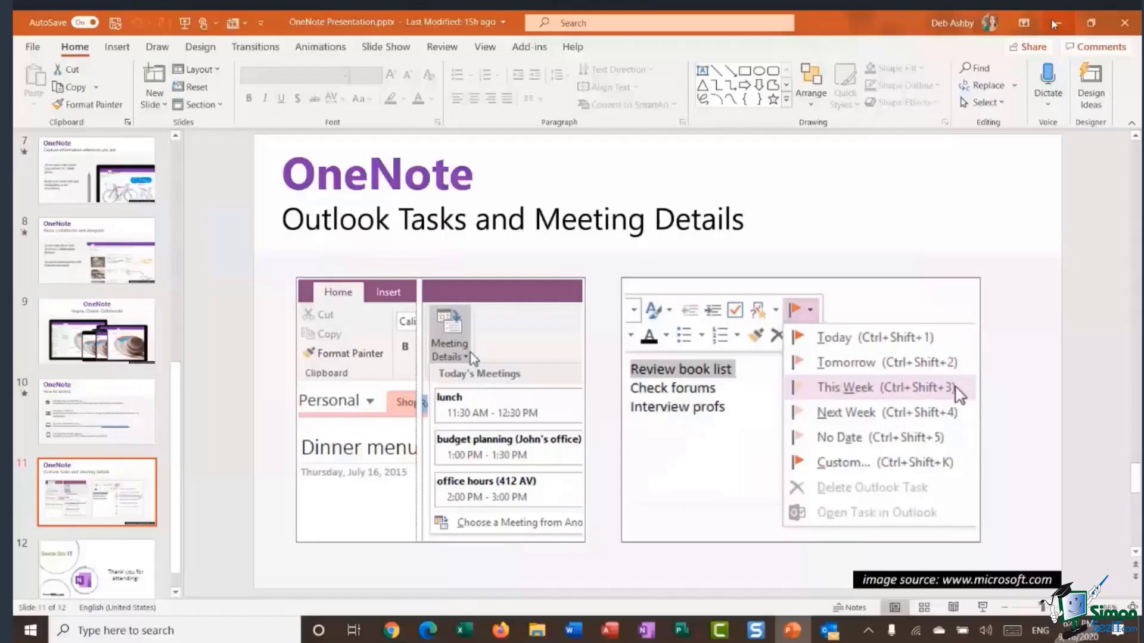
click(1054, 24)
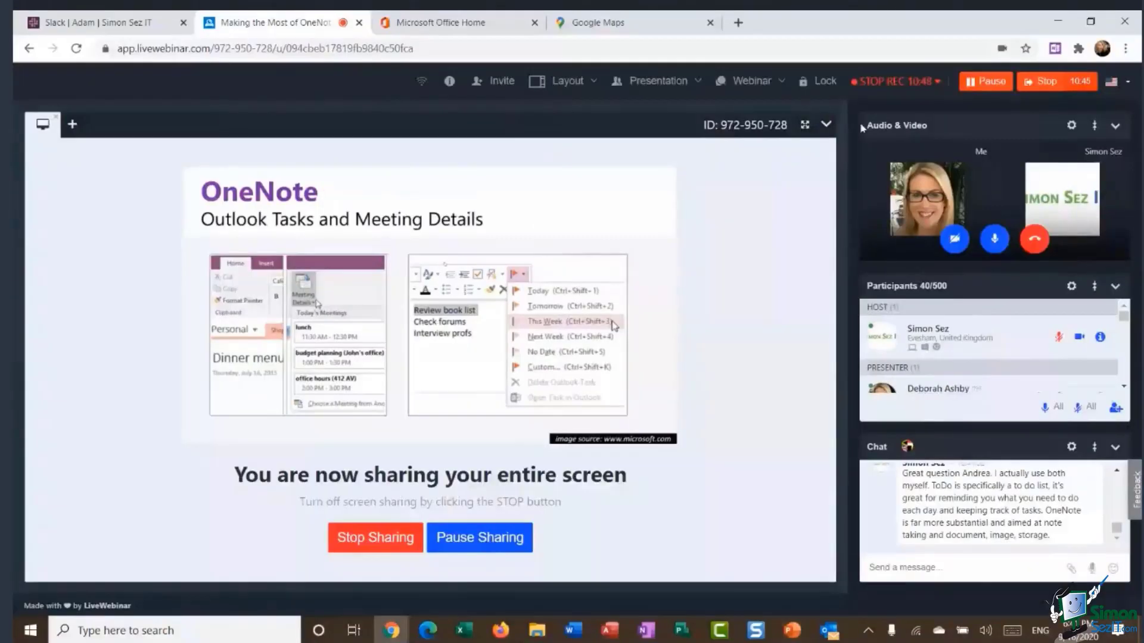
Bring OneNote to the front from the Windows taskbar.
click(651, 631)
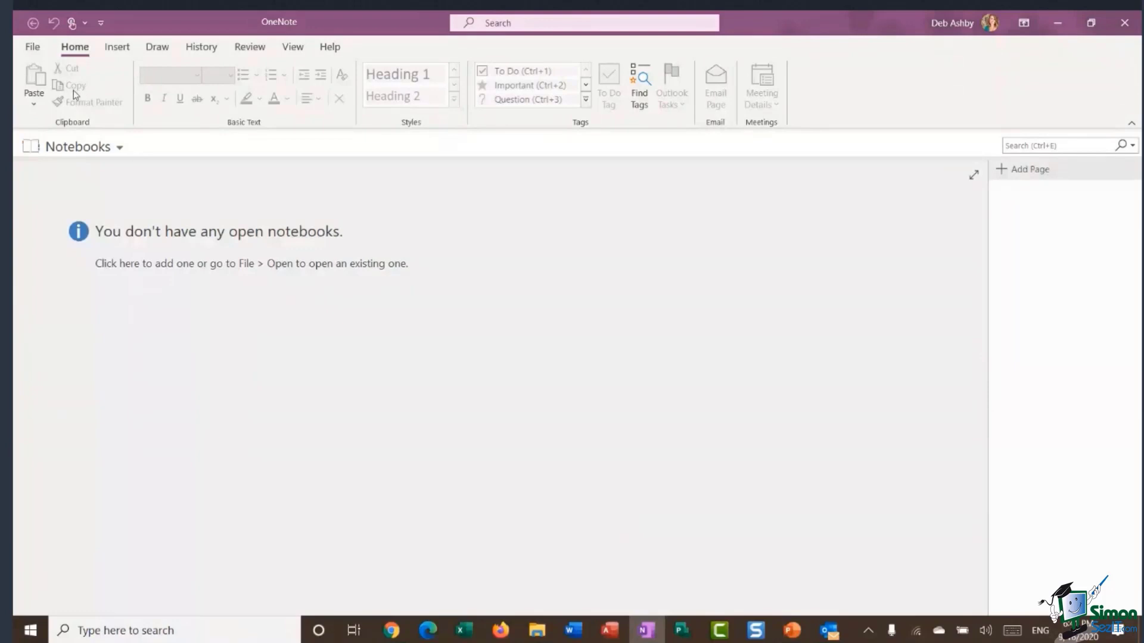
Browse the Insert, Draw, History, Review and Home tabs, then open File's New Notebook page.
click(126, 52)
click(156, 50)
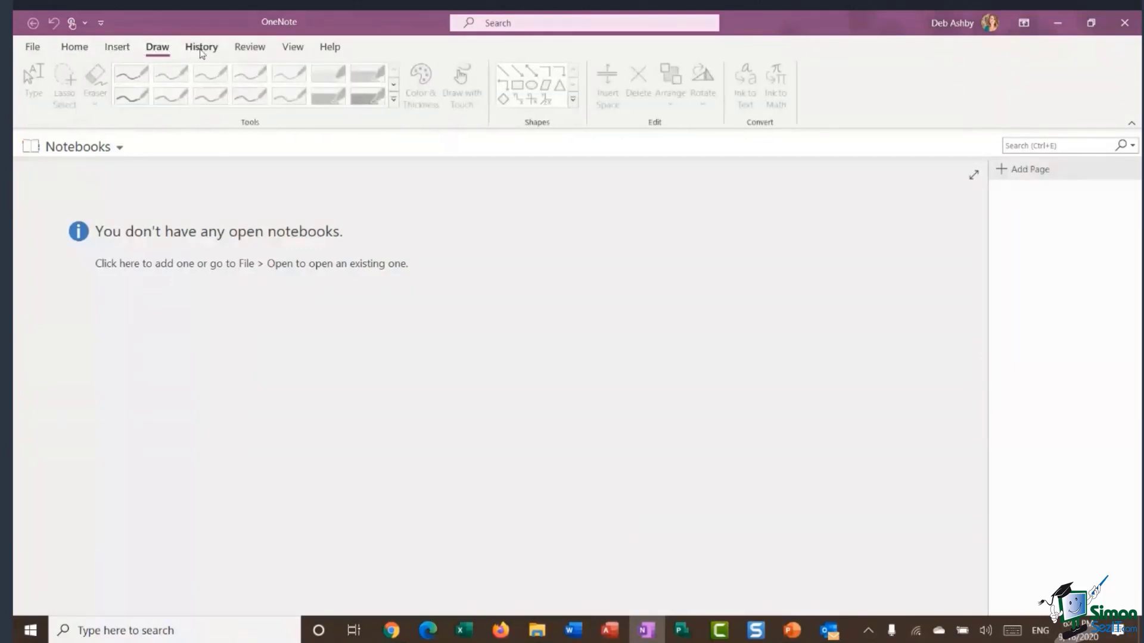
click(218, 53)
click(250, 52)
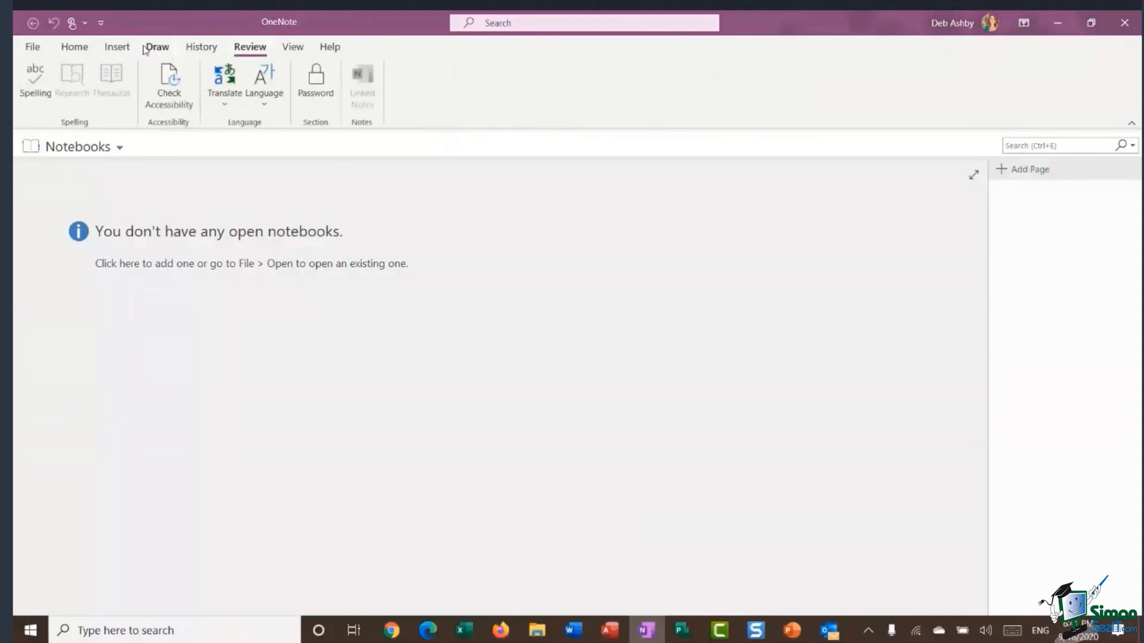
click(81, 51)
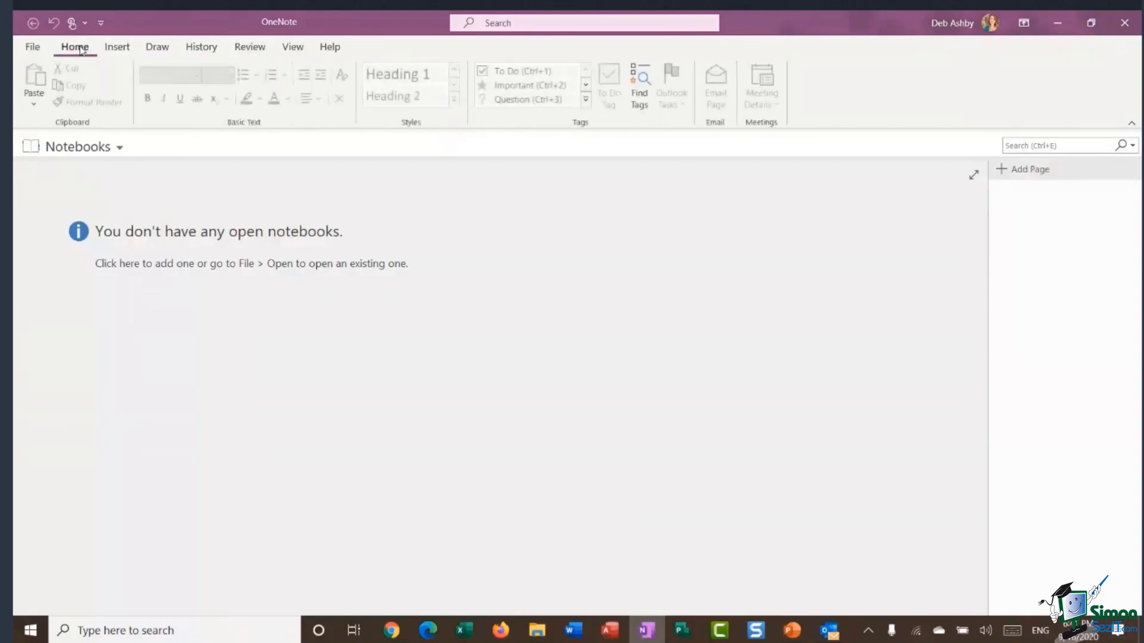
click(33, 48)
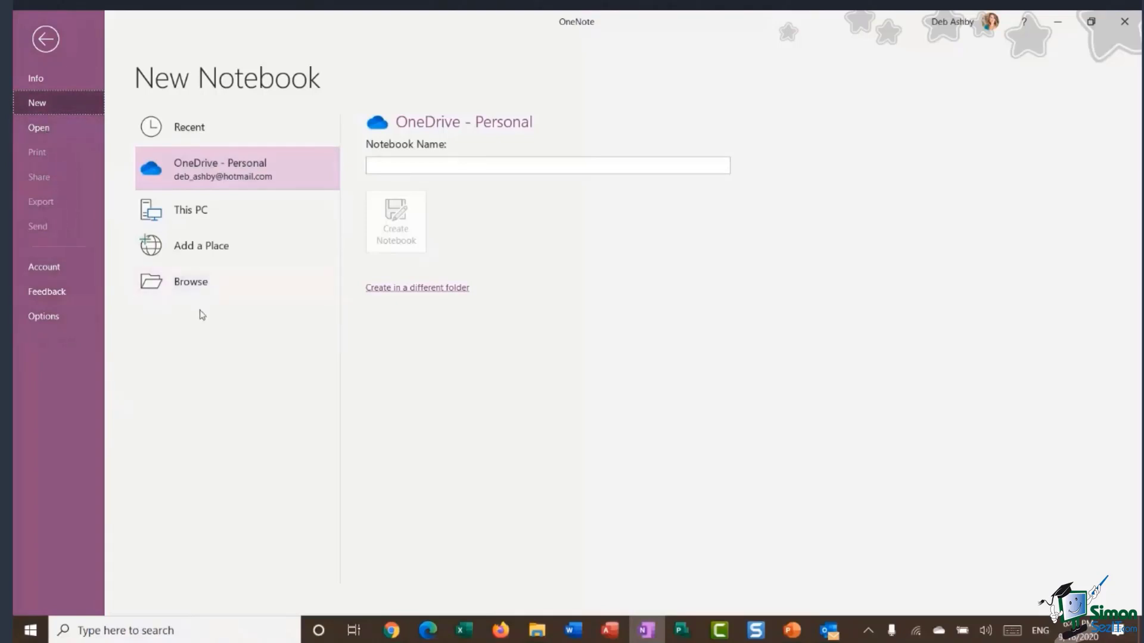
Return from backstage to the main window and open the Notebooks dropdown.
click(46, 40)
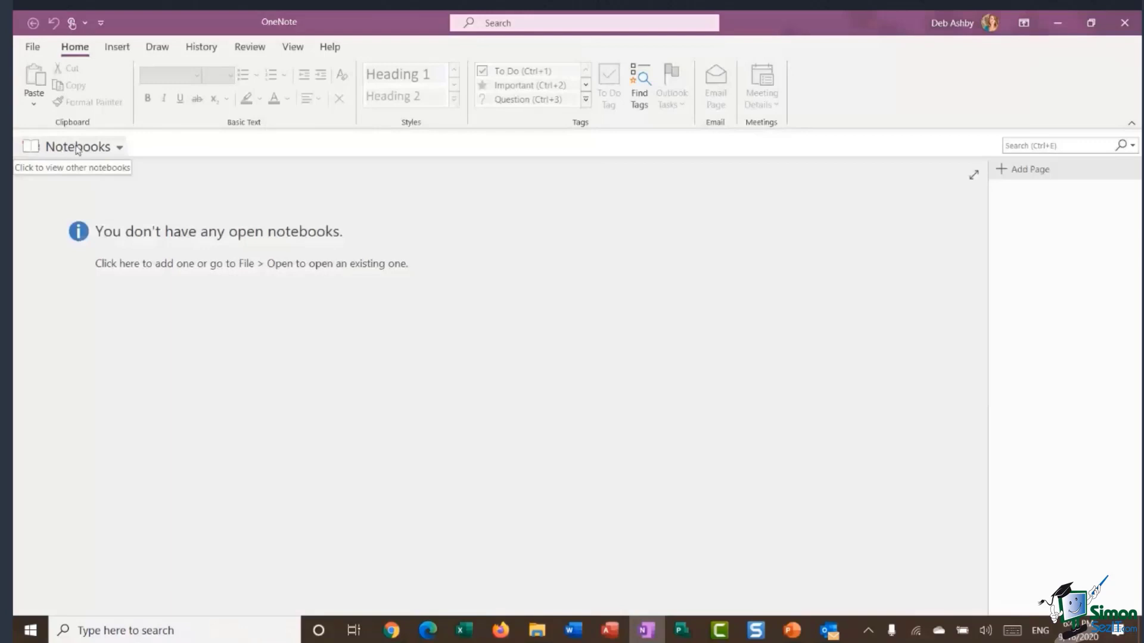
click(120, 149)
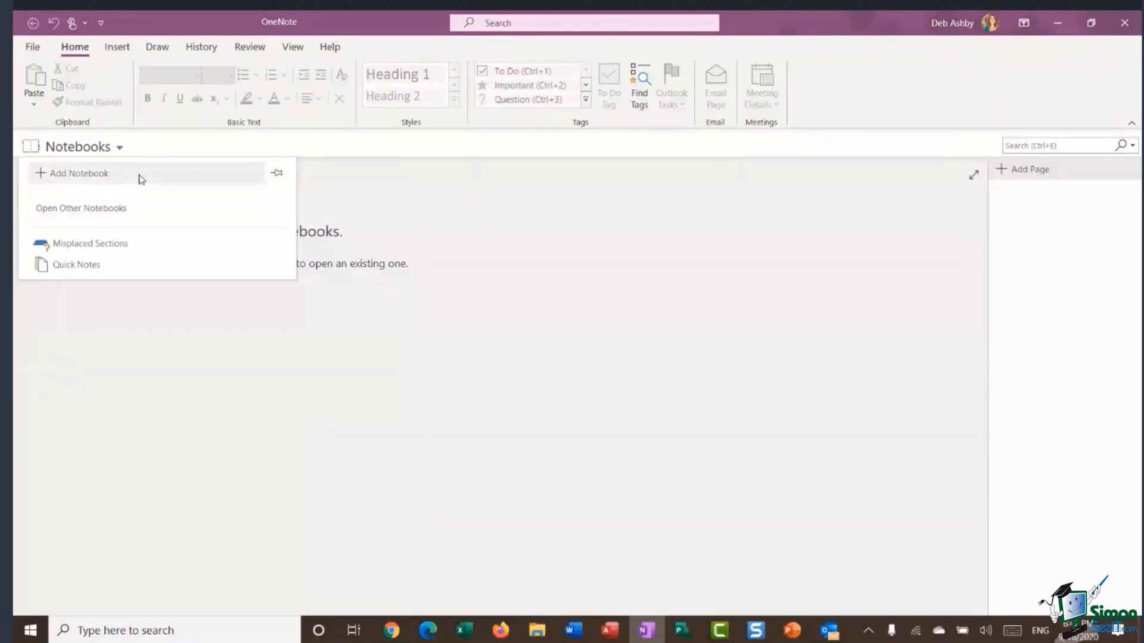
Choose Add Notebook from the Notebooks dropdown.
click(84, 177)
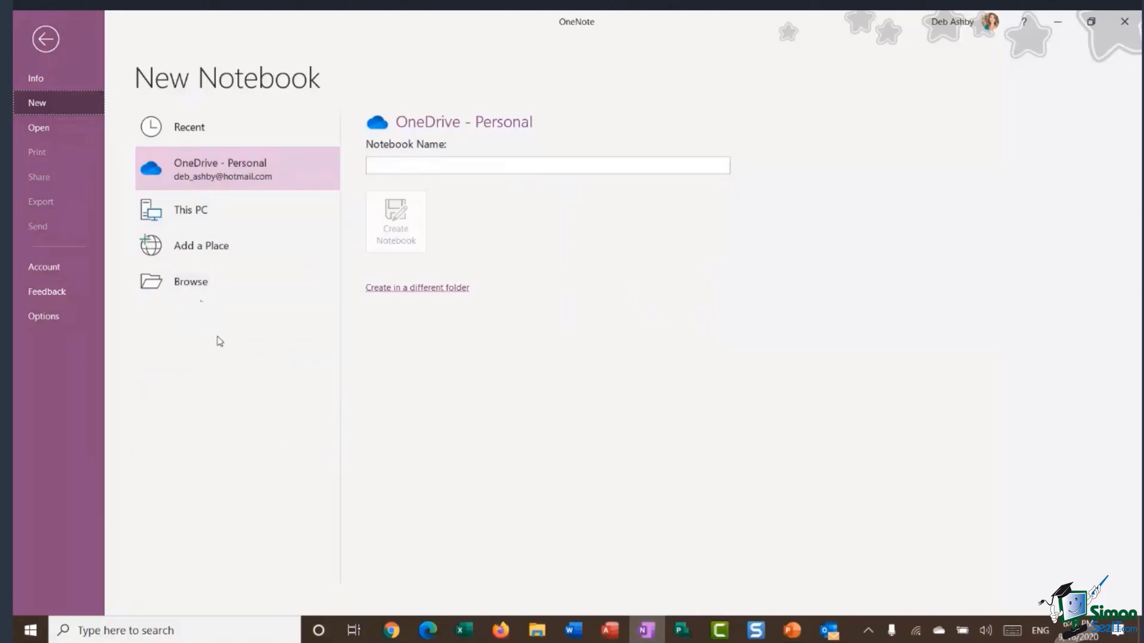
Name and create the notebook in the OneDrive OneNote Notebooks folder, declining to share it.
click(208, 292)
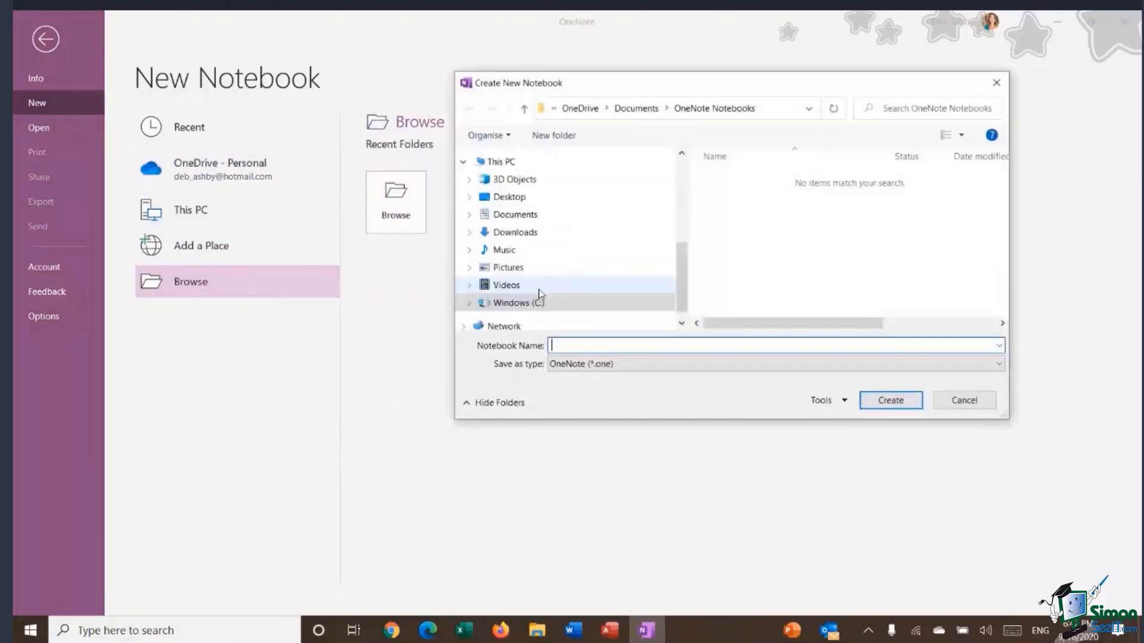
drag(741, 90, 593, 100)
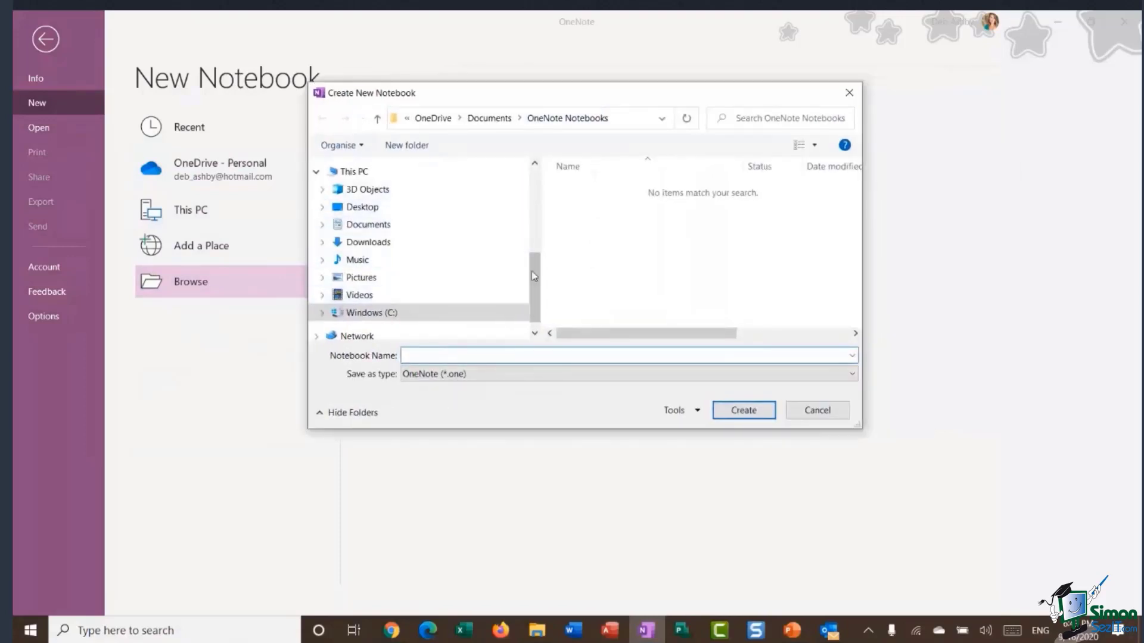
scroll(534, 276, up, 4)
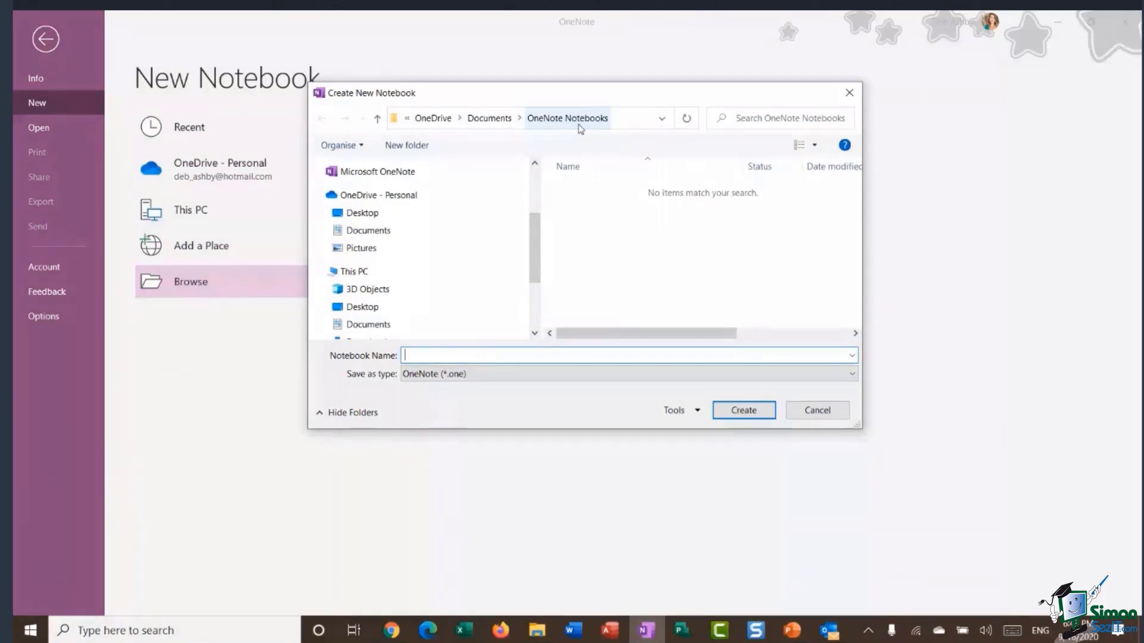
drag(580, 87, 707, 111)
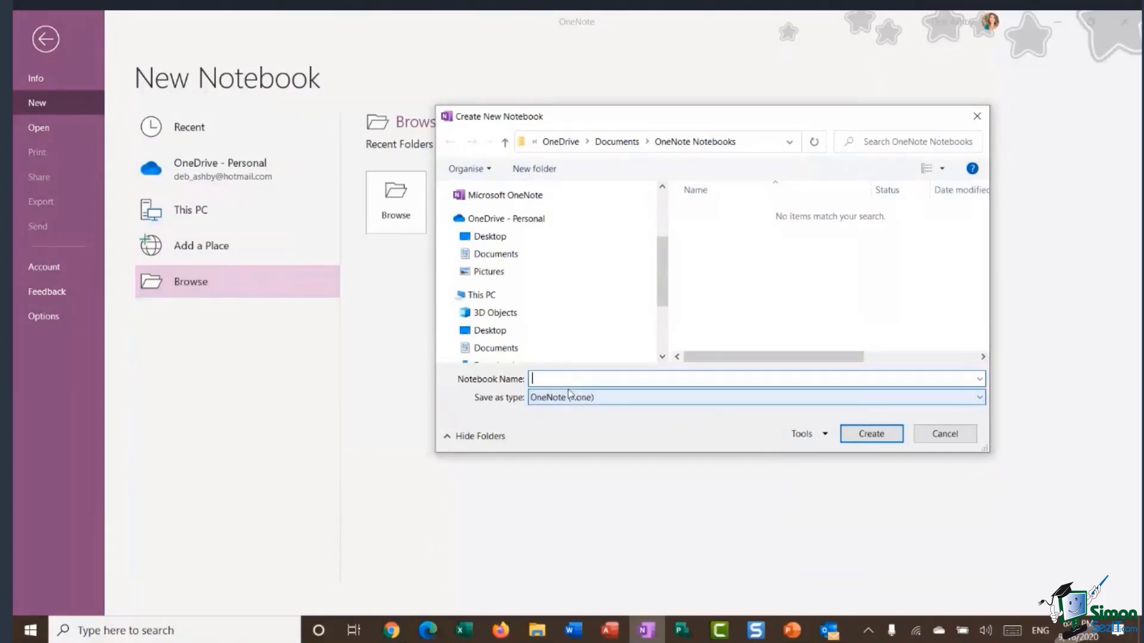
text(Debs Notebook)
click(872, 435)
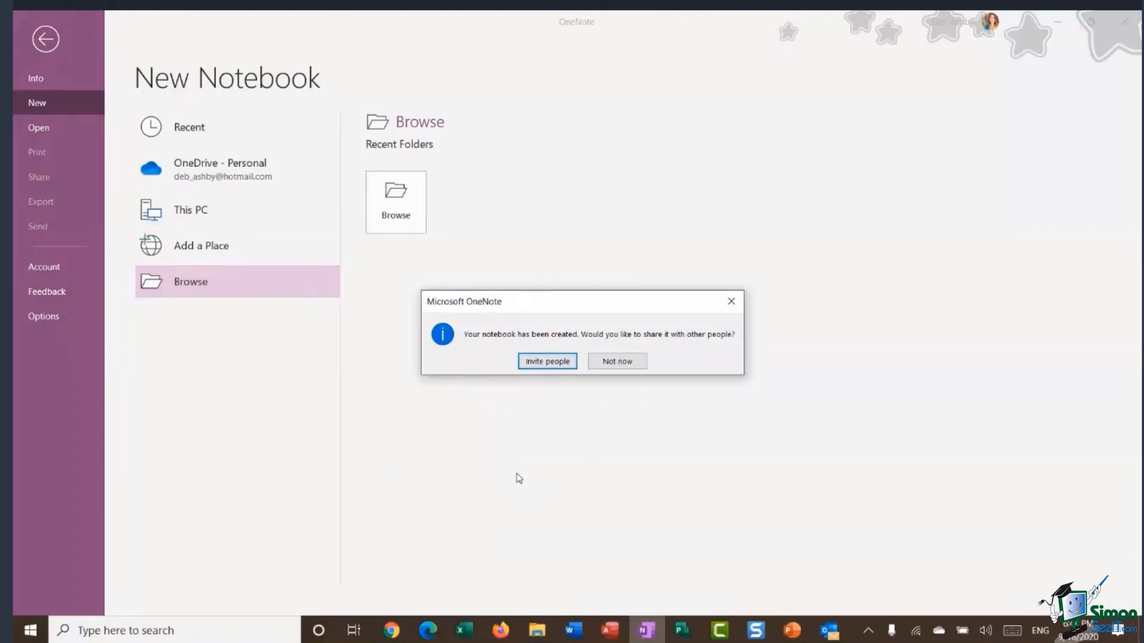
click(615, 364)
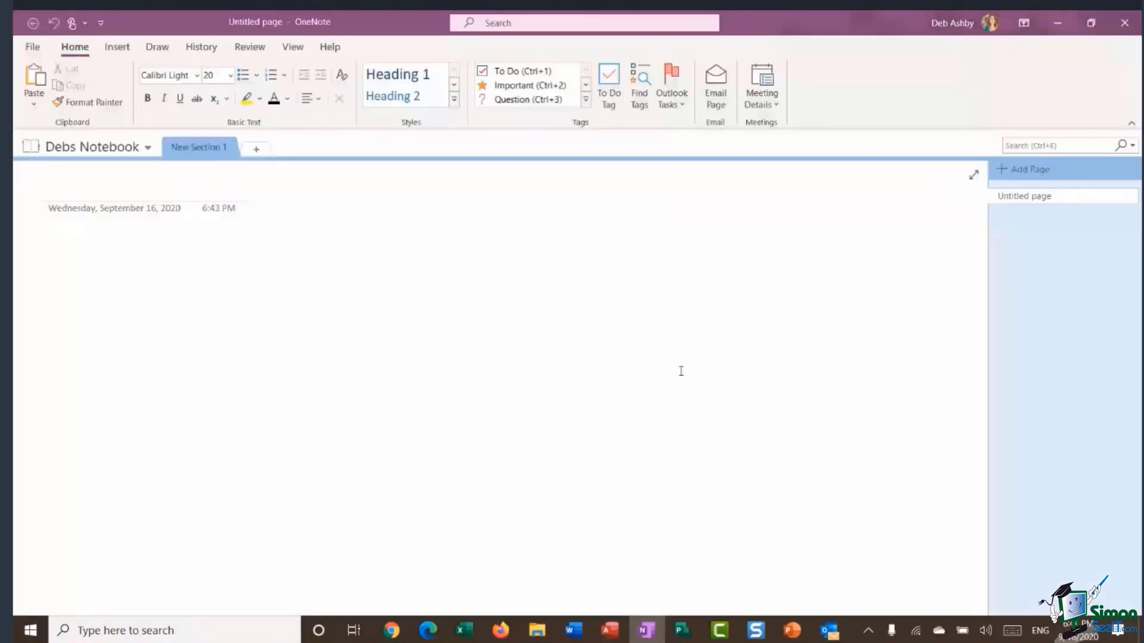
Show the open-notebooks list, which holds only the newly created notebook.
click(147, 150)
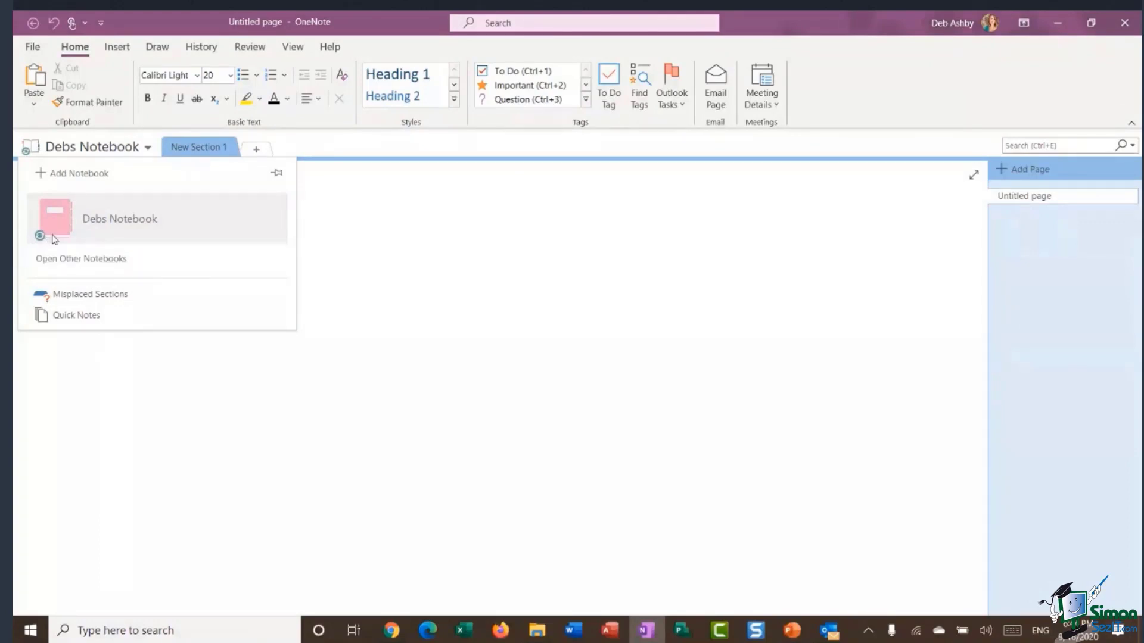
mouse_move(93, 232)
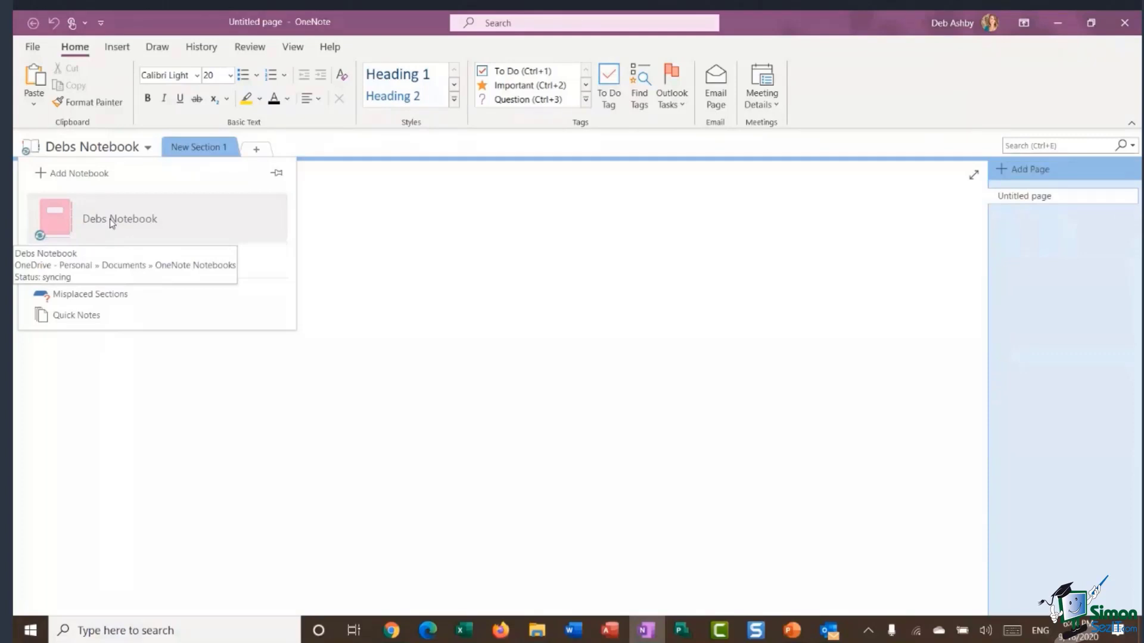
Open the OneNote Notebooks folder, shift its window aside, then minimize it to reveal OneNote.
click(540, 632)
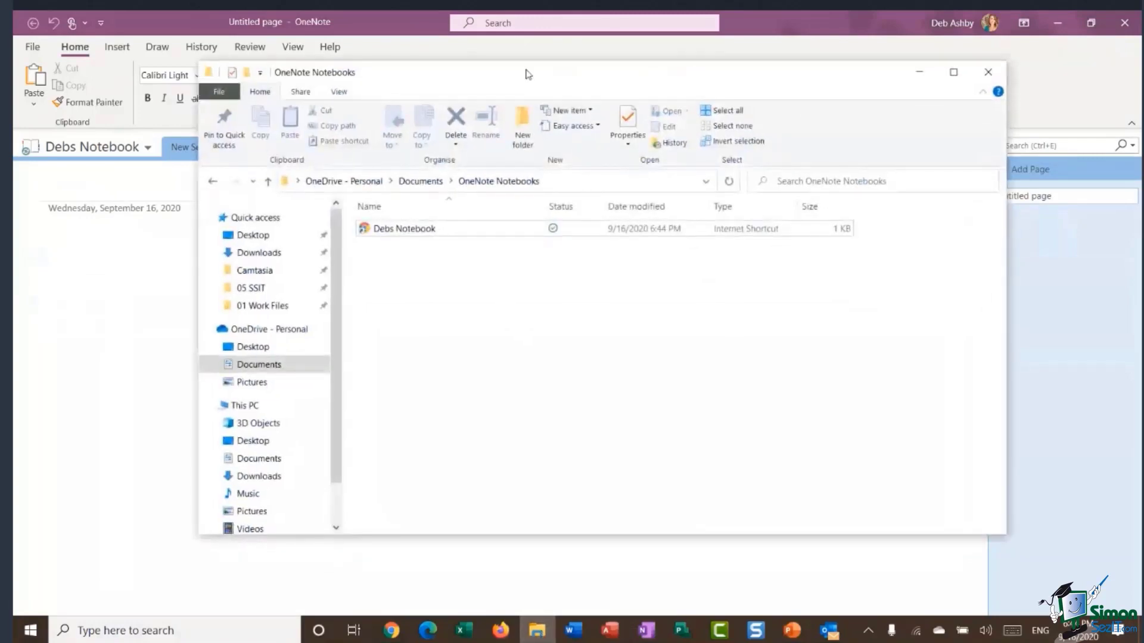
drag(525, 74, 612, 81)
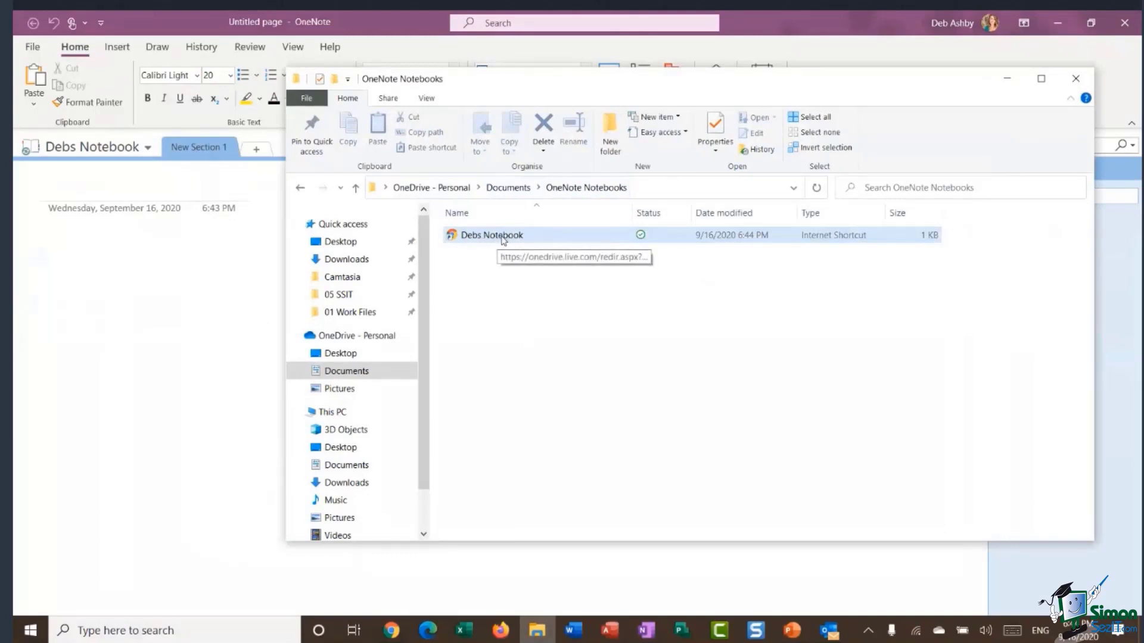
click(1006, 78)
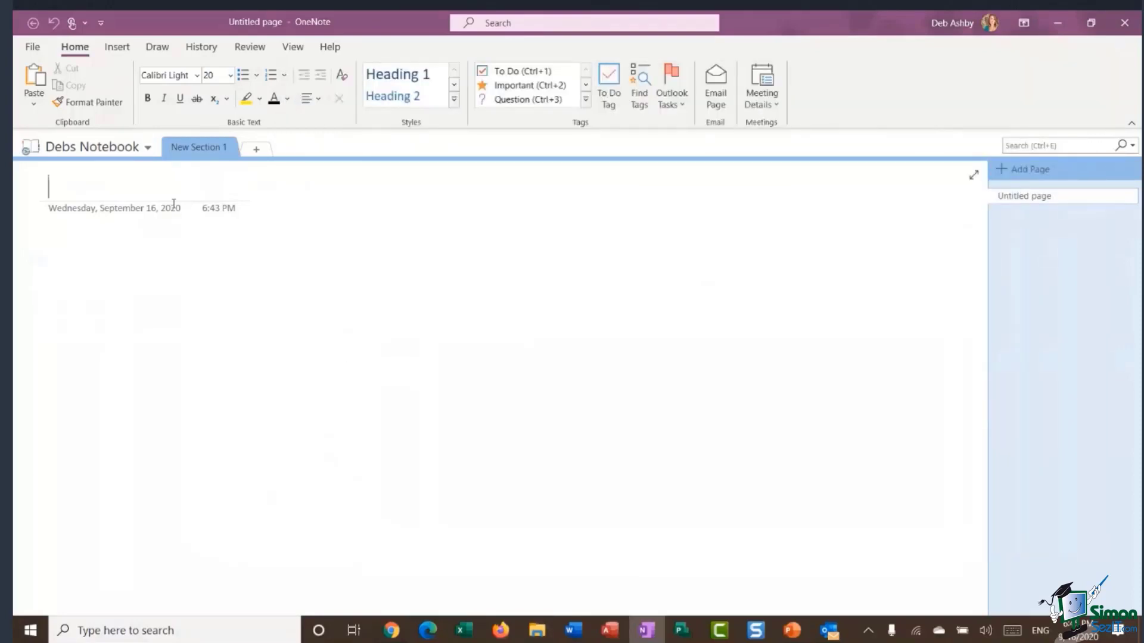
In Debs Notebook's properties, set the name to 'Work Notebook' and the colour to blue.
click(149, 149)
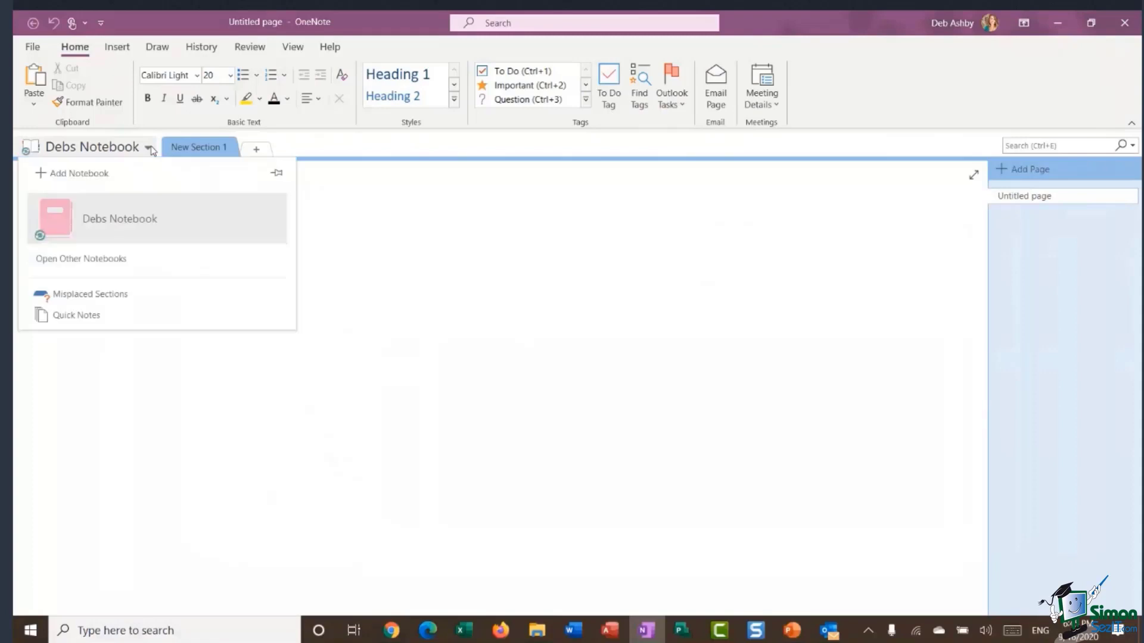
right_click(150, 225)
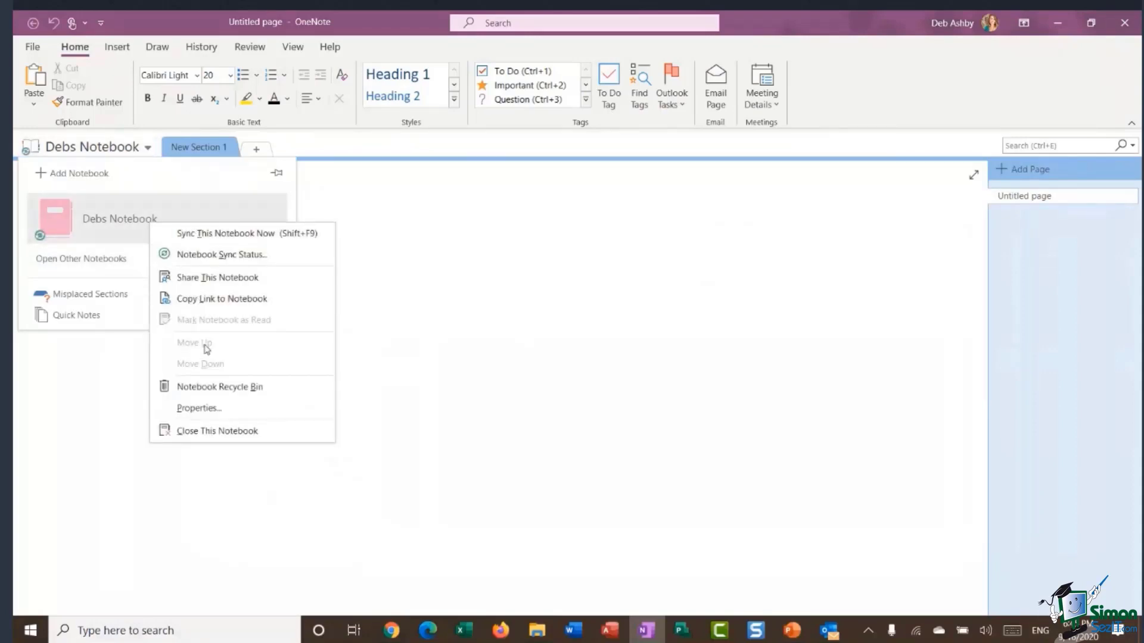
click(221, 414)
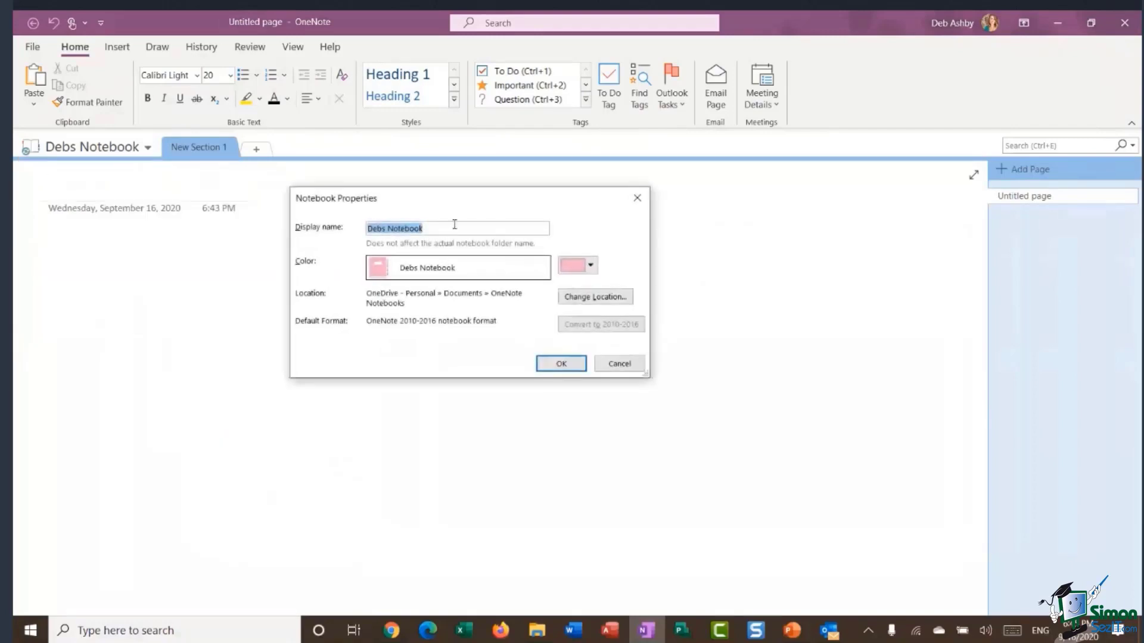
drag(403, 198, 354, 198)
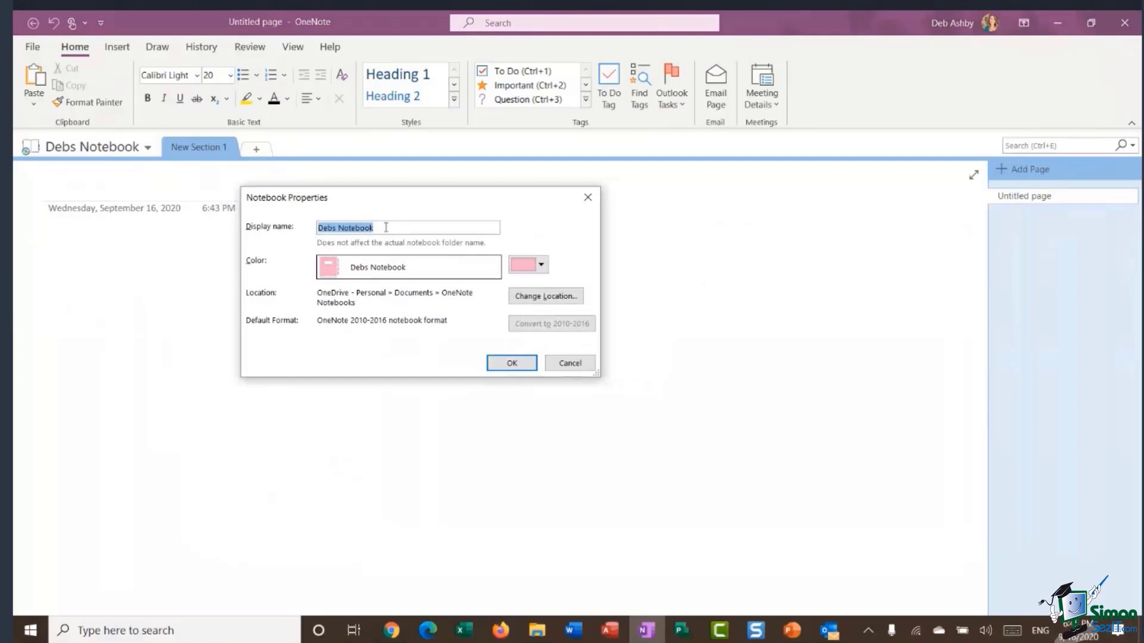
text(W)
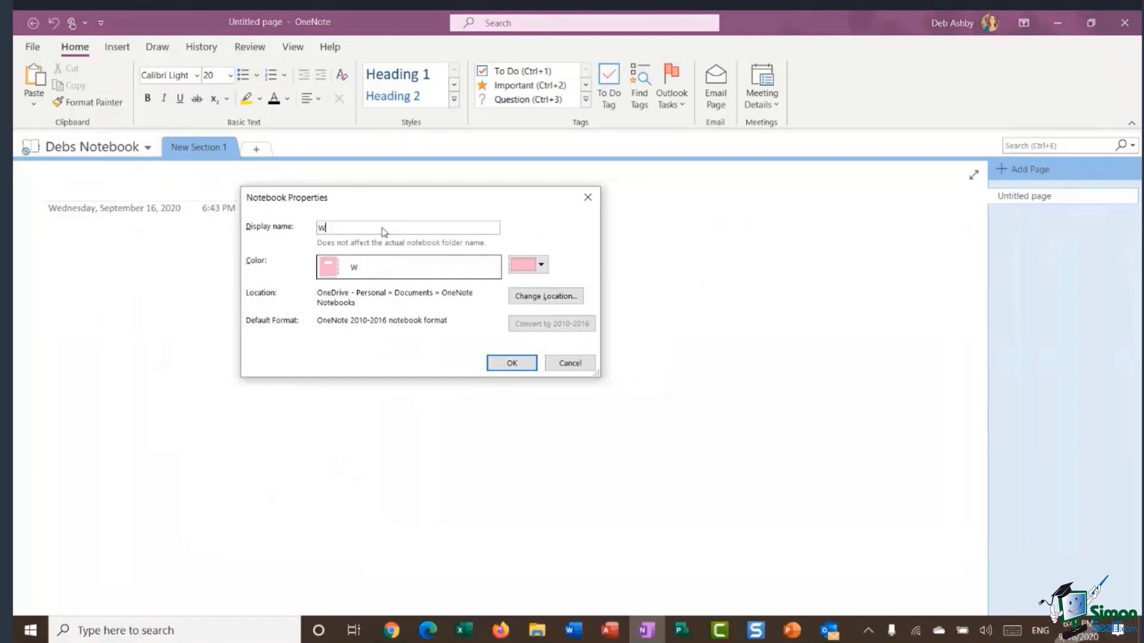
text(ork Notebook)
click(540, 264)
click(517, 283)
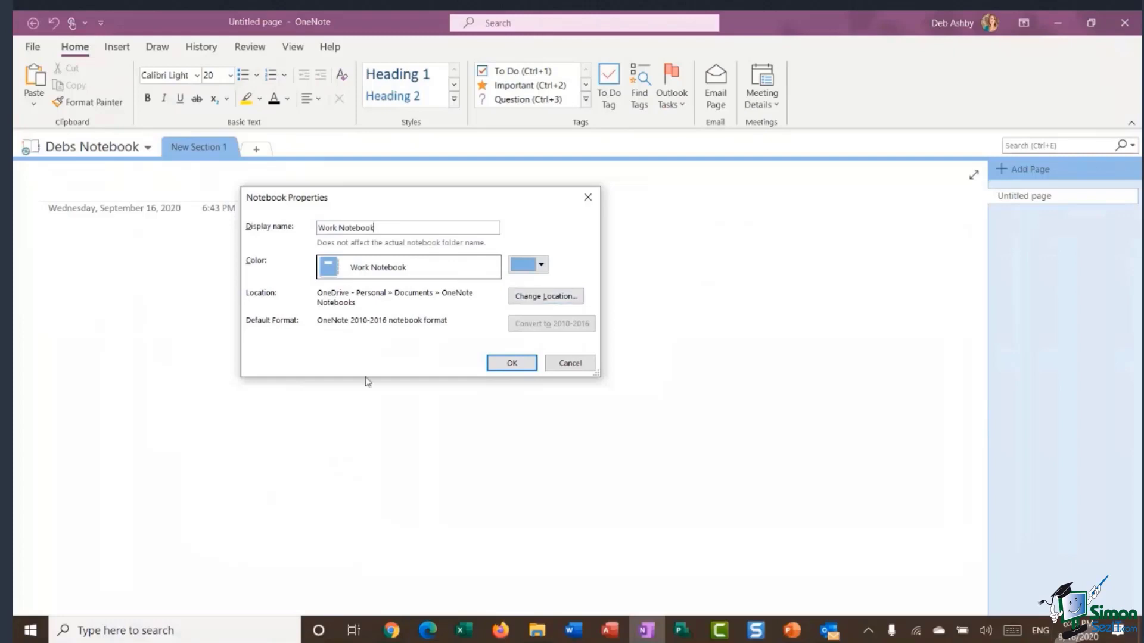
click(507, 363)
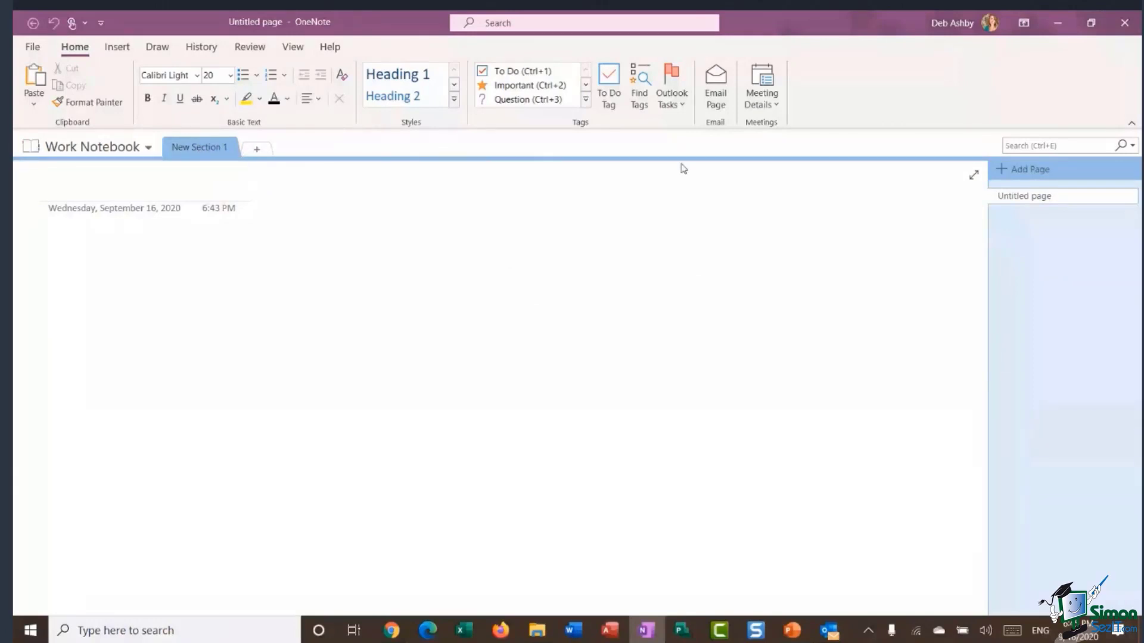
Create New Section 2, New Section 3 and New Section 4, then return to New Section 1.
click(256, 149)
click(332, 151)
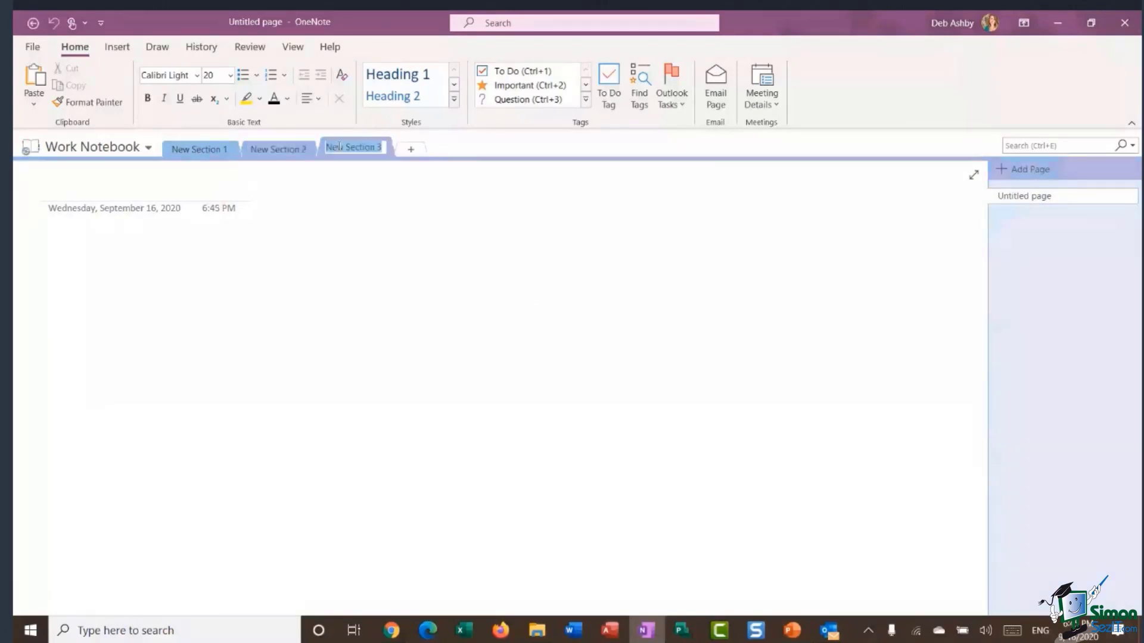
click(405, 152)
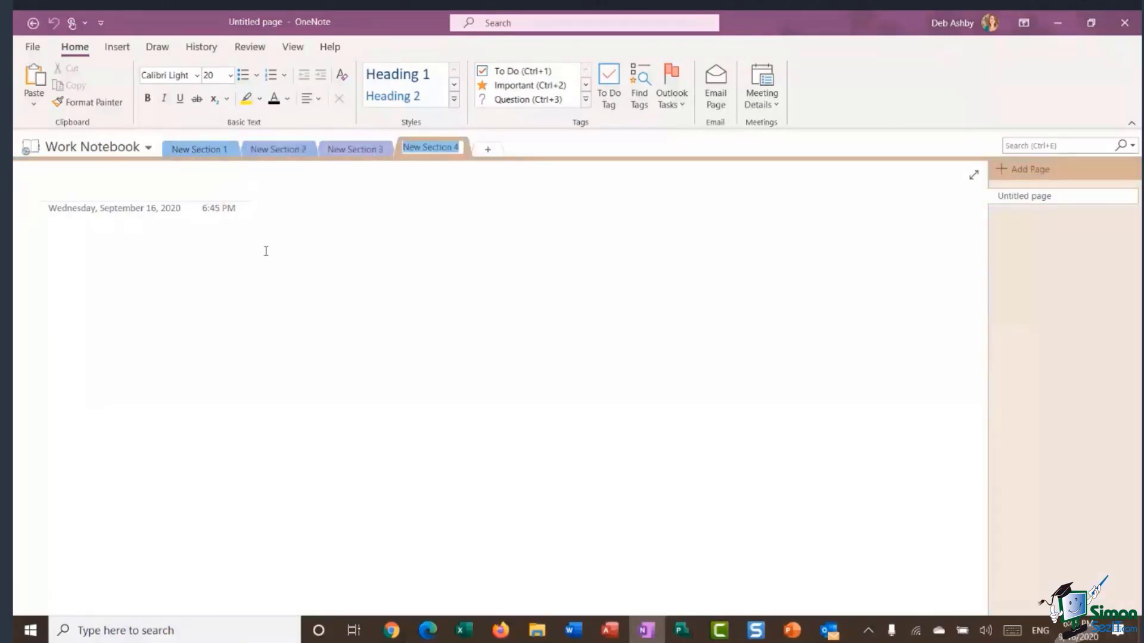
click(205, 146)
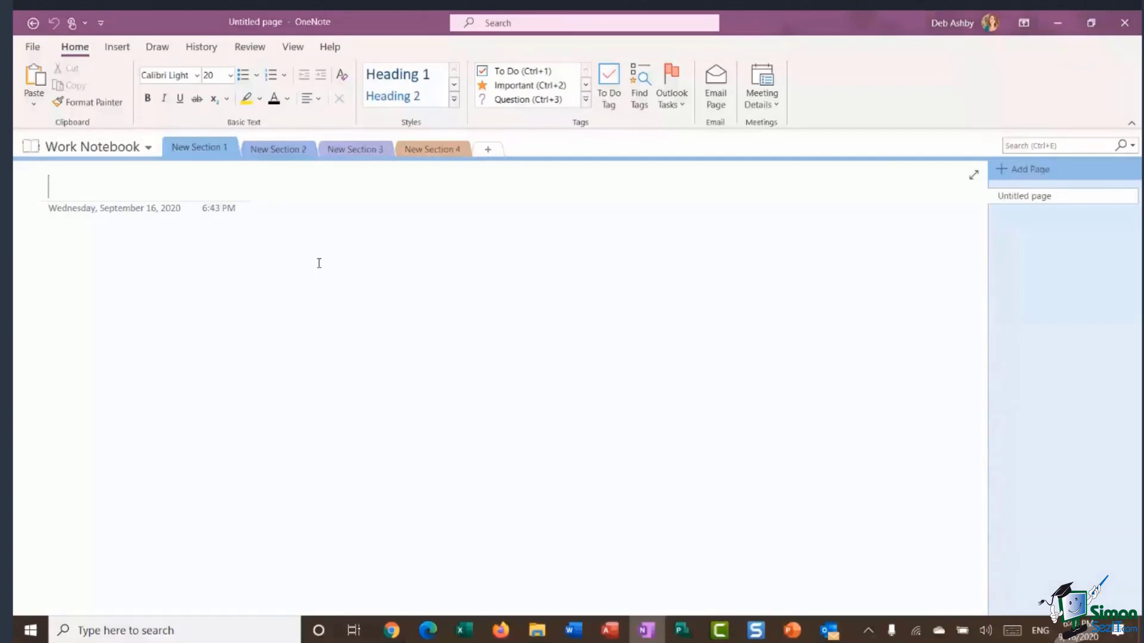
Rename the New Section 1 tab to 'Meetings'.
right_click(204, 152)
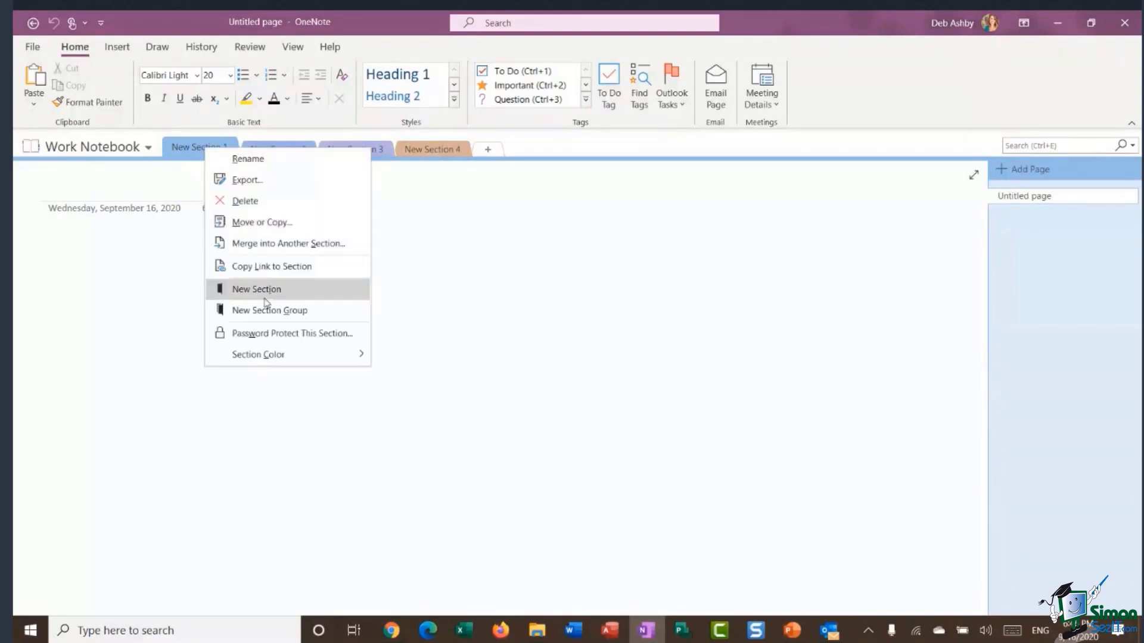
click(290, 160)
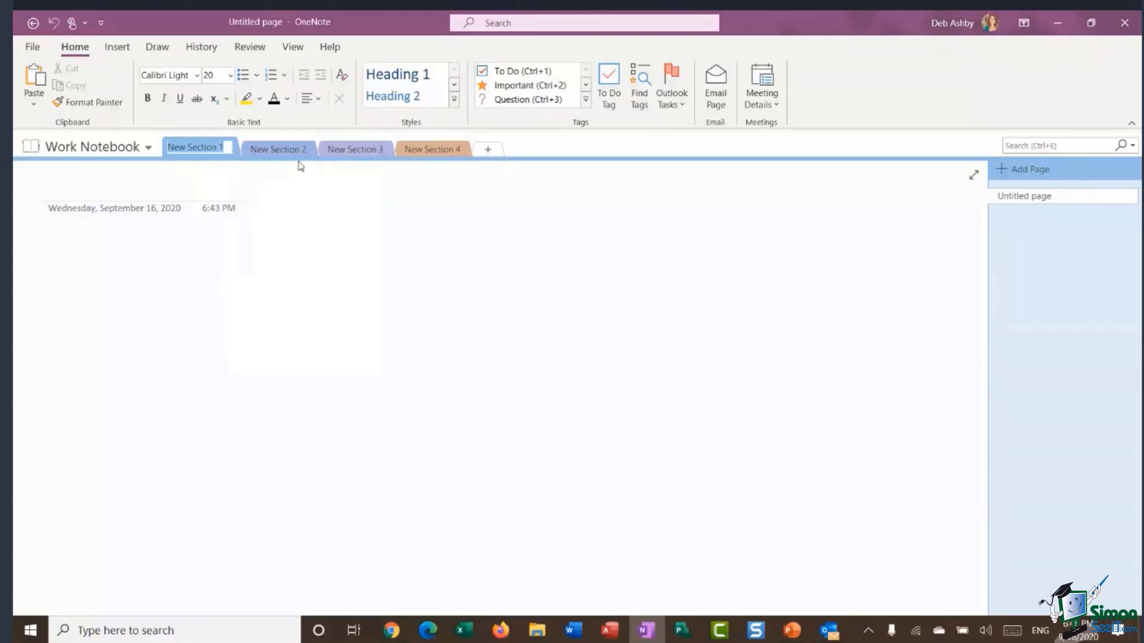
text(Meetings)
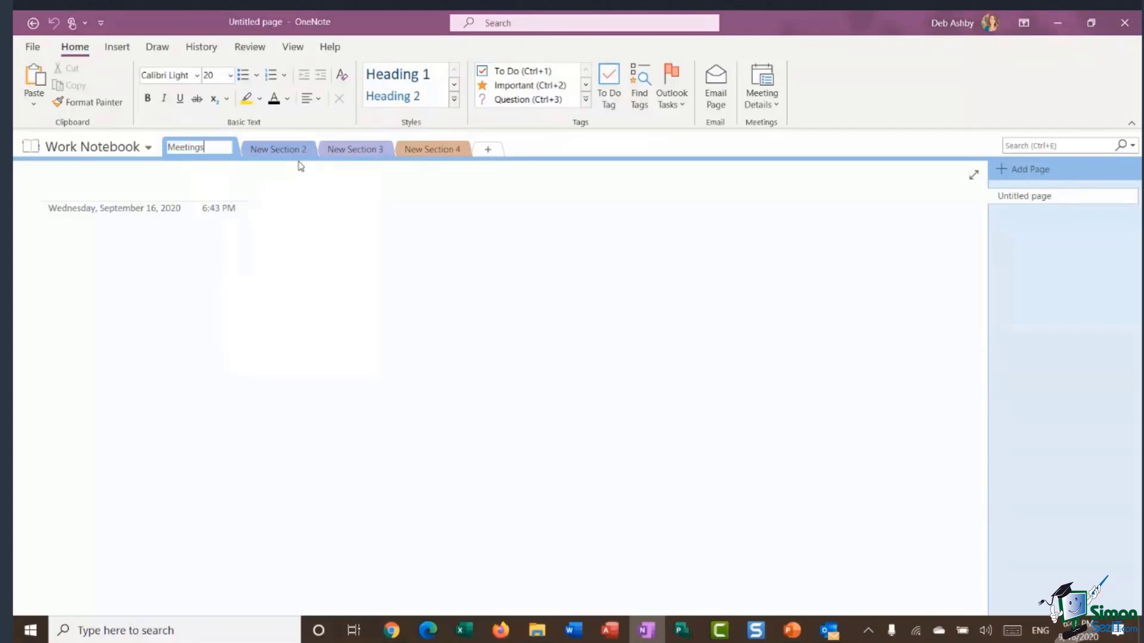
key(Return)
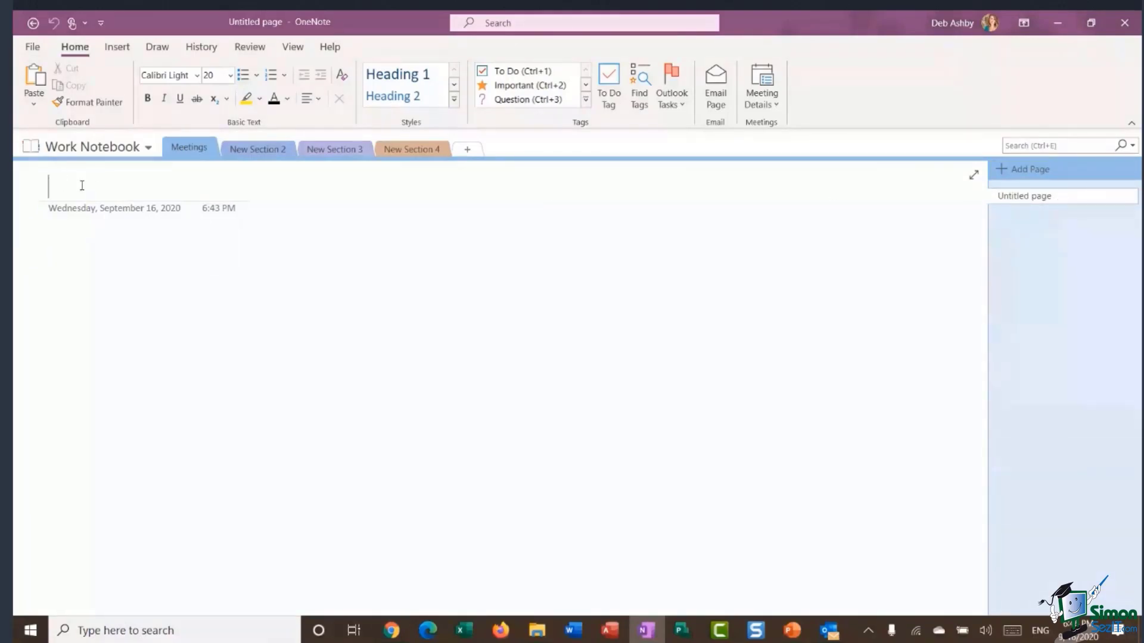
Title the Meetings page 'Team Meeting - 10/09/2020', correcting the mistyped 2010 year.
key(Return)
click(68, 193)
text(Team Meeting)
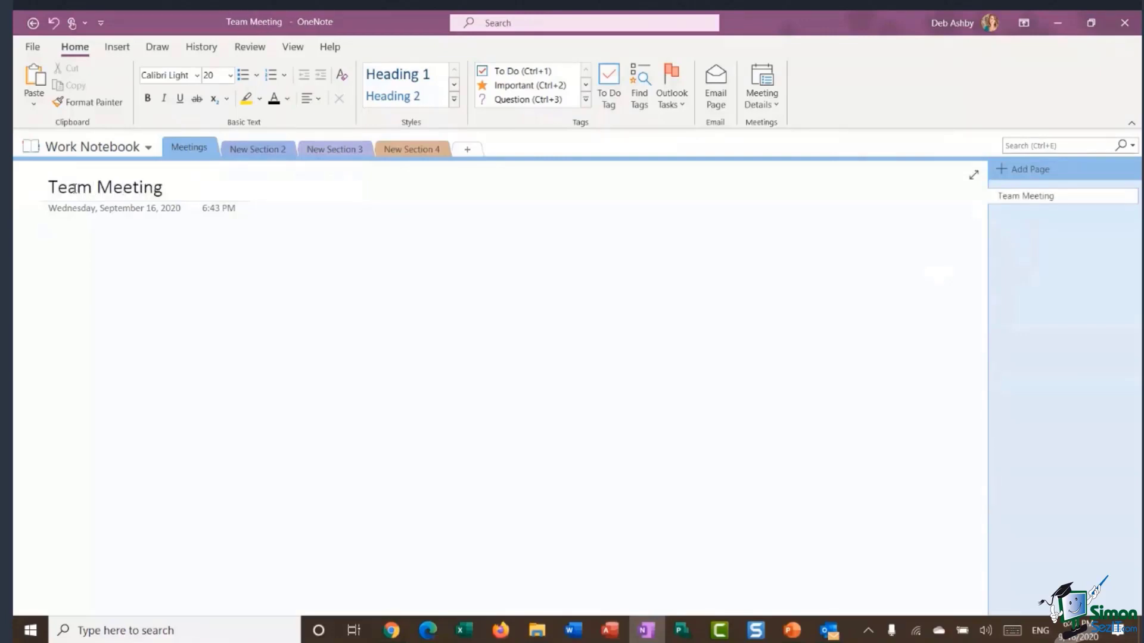
text( - 10/0)
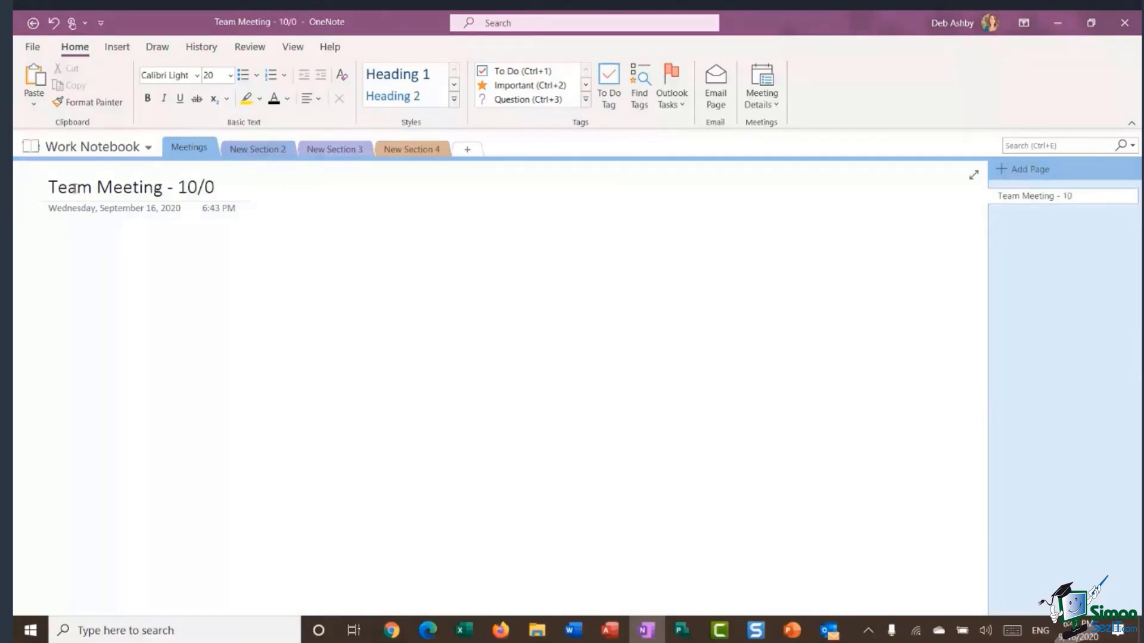
text(9/2010)
key(BackSpace)
key(BackSpace)
text(20)
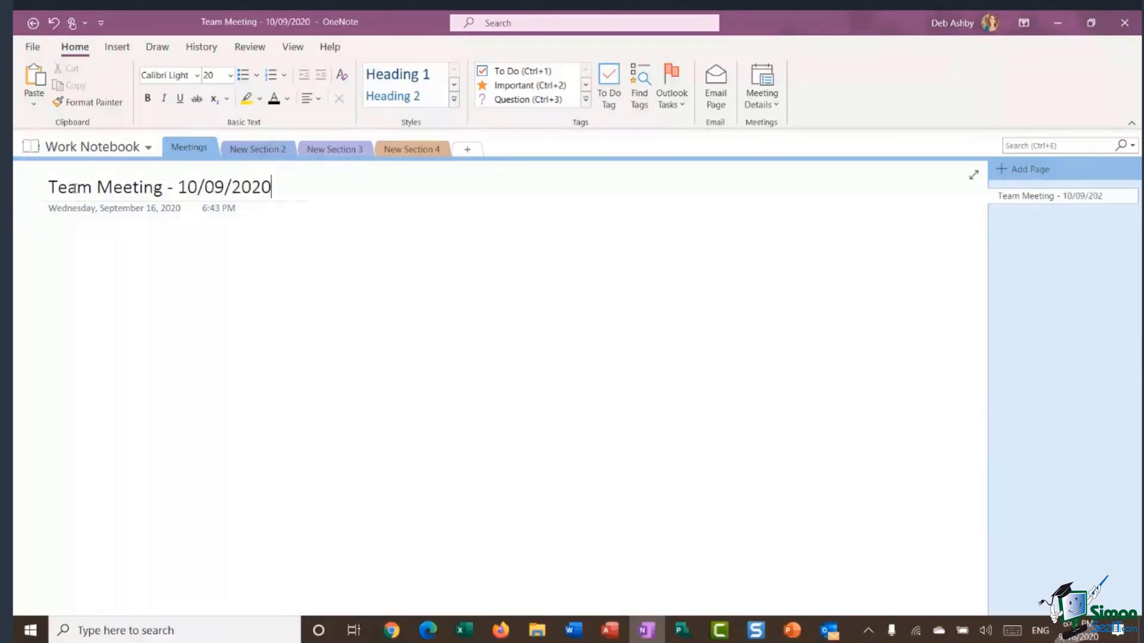
click(269, 285)
Add four pages titled Project Meeting, Annual Staff Review, Jane Doe Review and John Doe Review.
click(1025, 170)
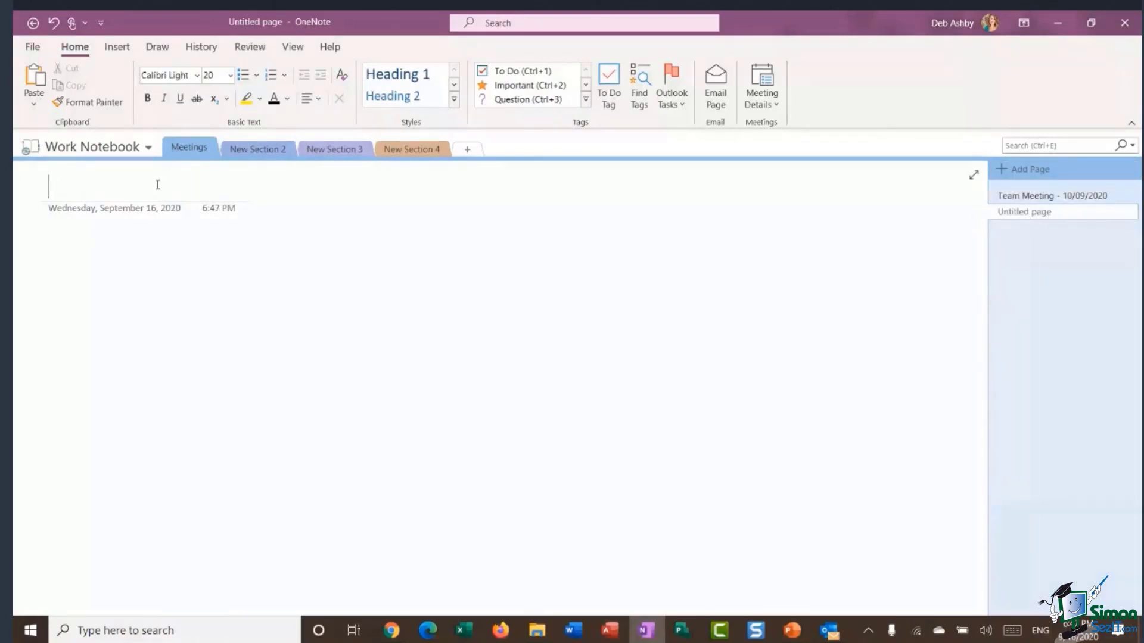
text(Pr)
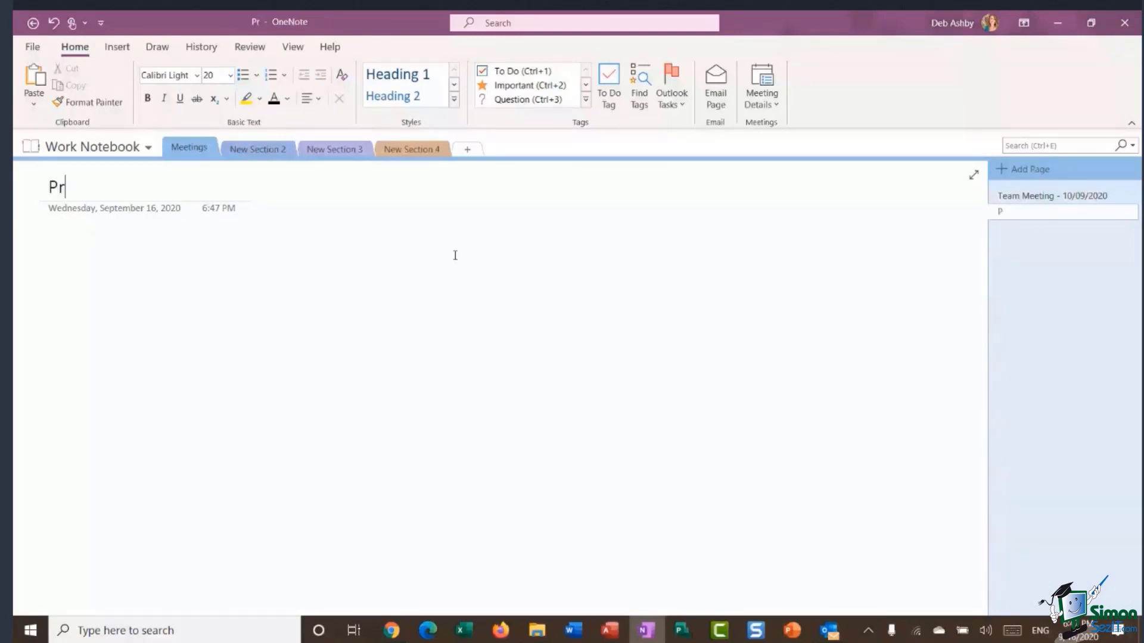
text(oject Meeting)
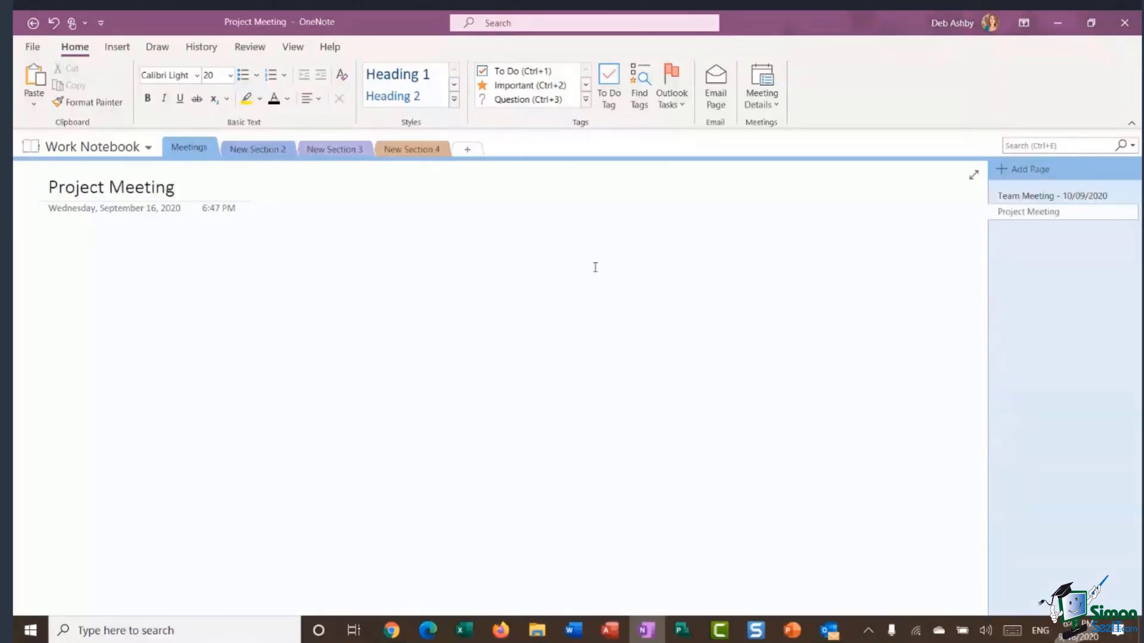
click(1020, 172)
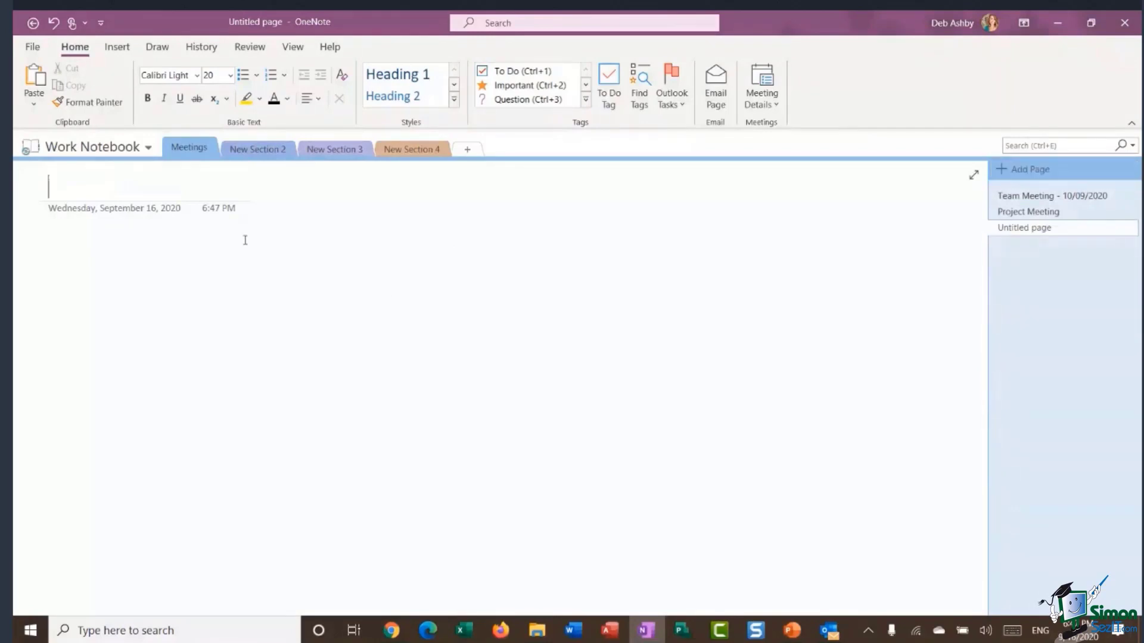
text(Annual )
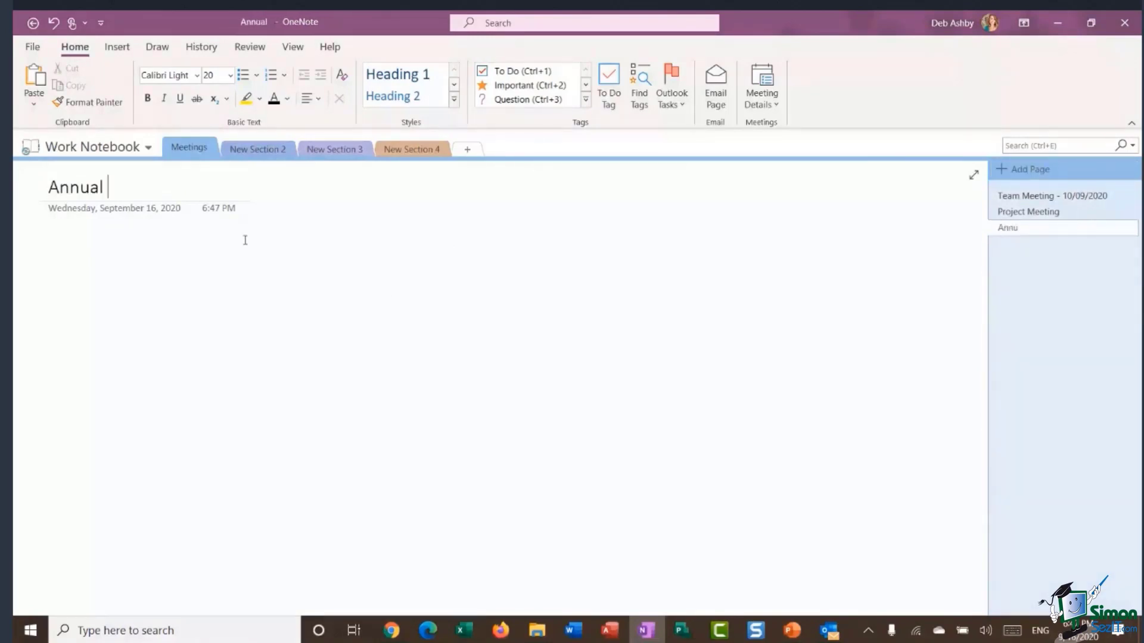
text(Staff Review)
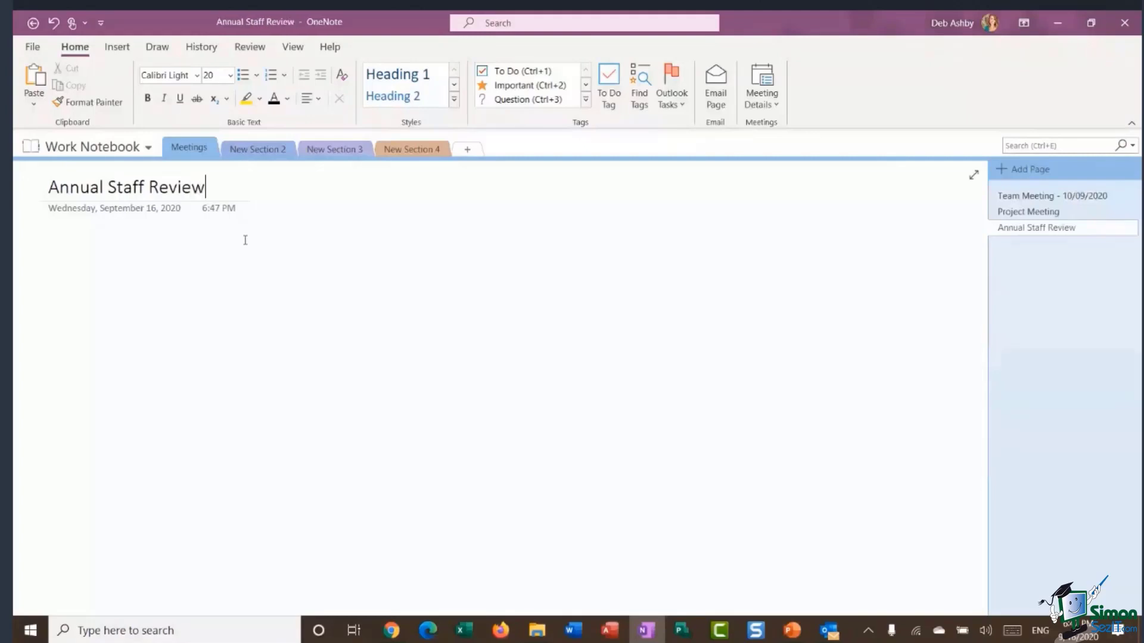
click(1023, 169)
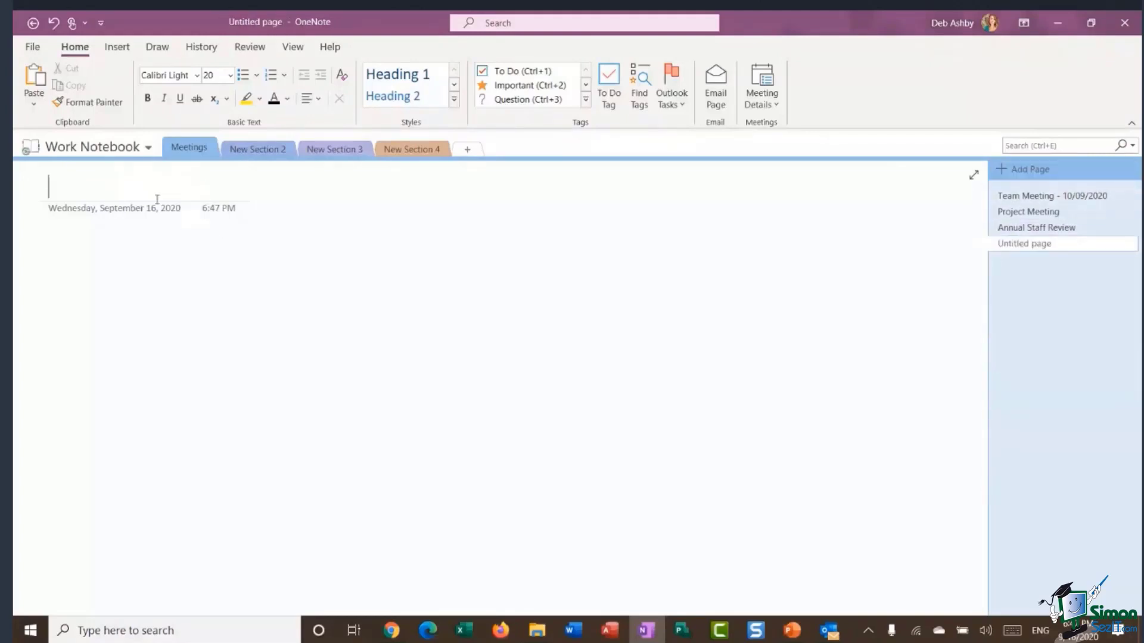
text(Jane D)
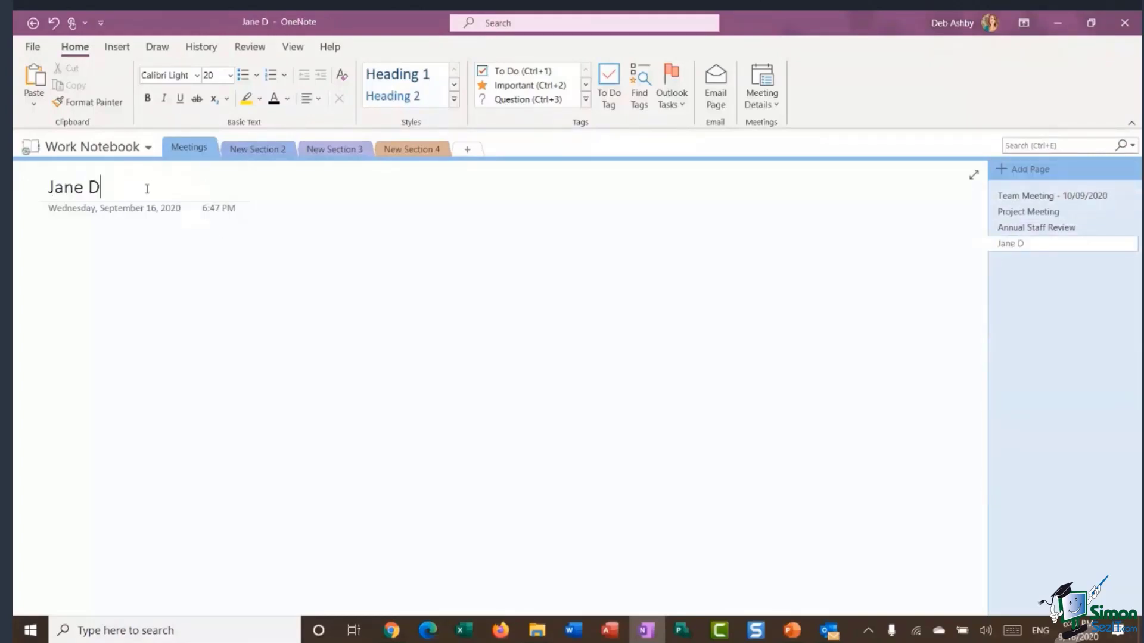
text(oe Review)
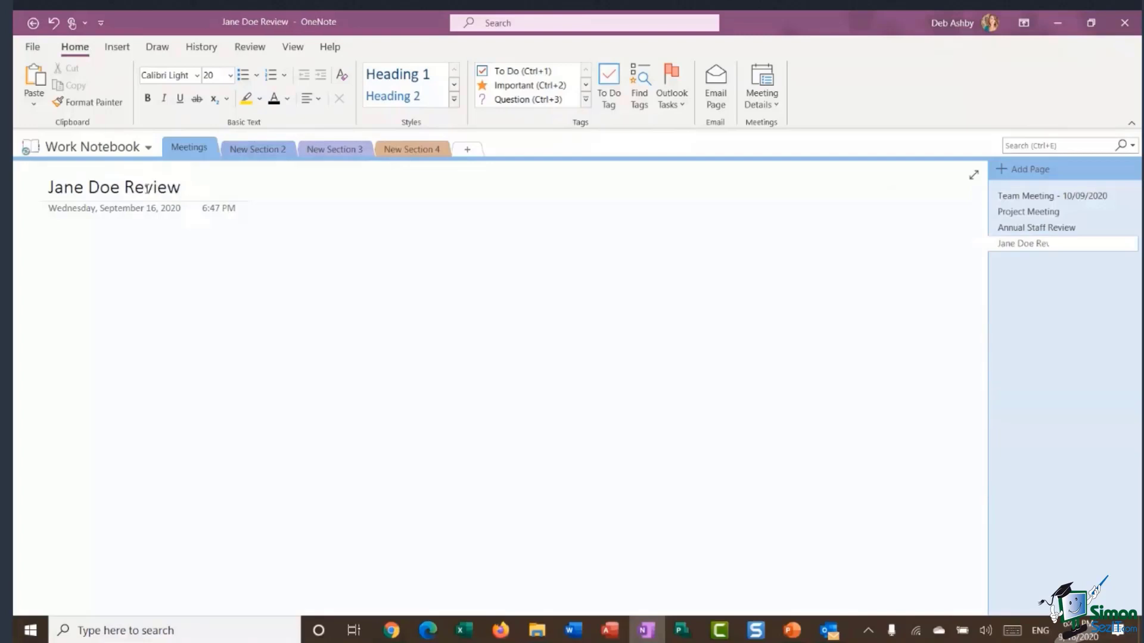
click(1023, 169)
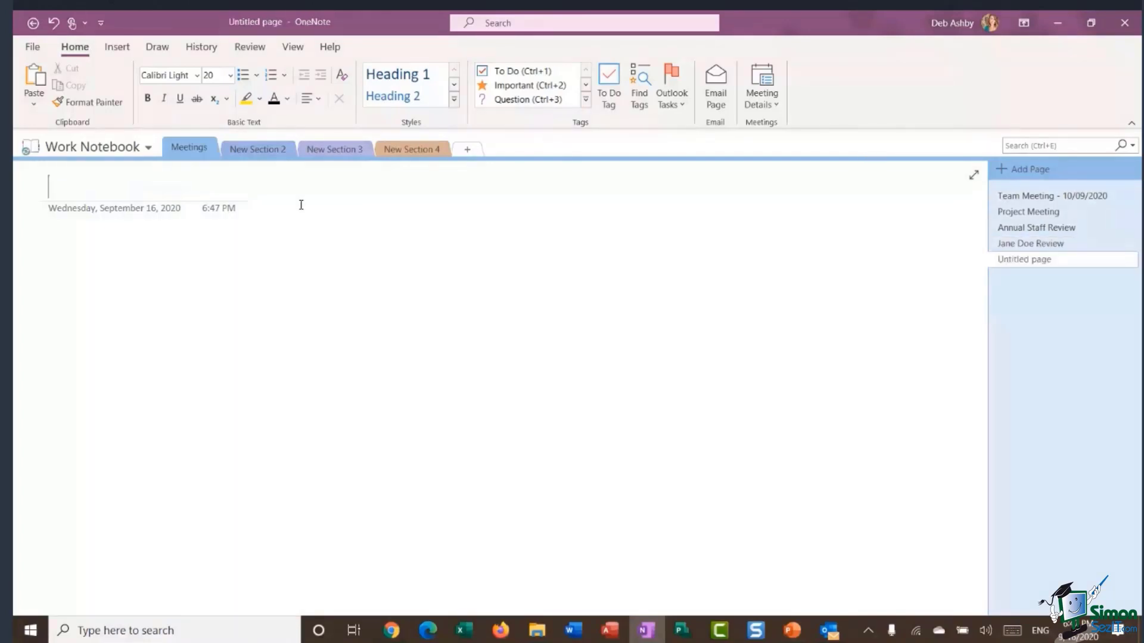
text(John Doe Review)
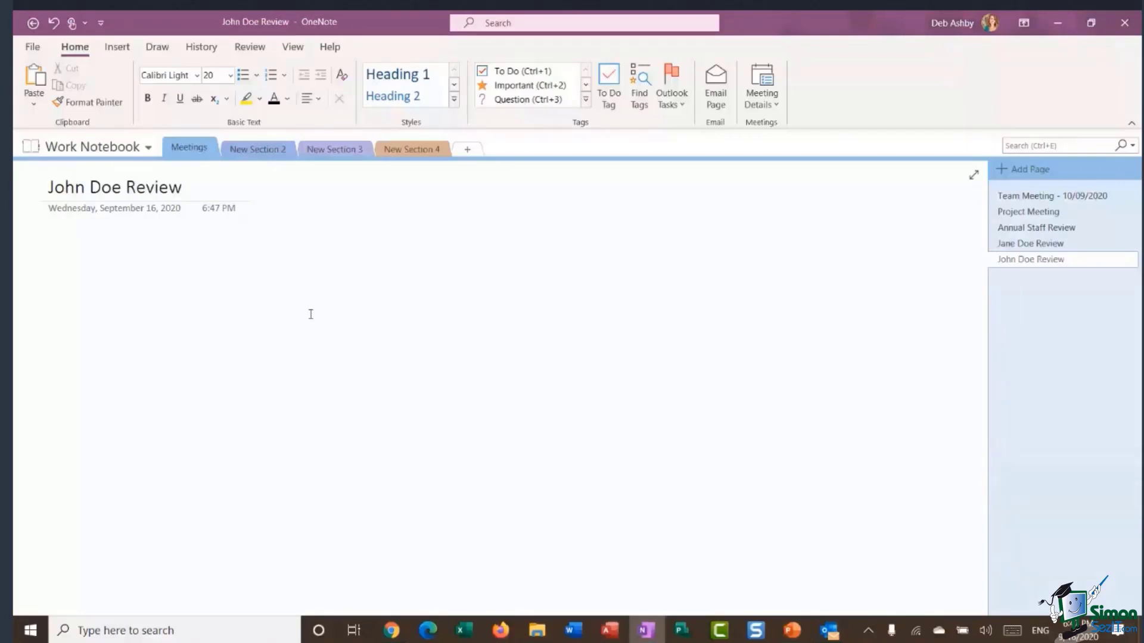
key(Return)
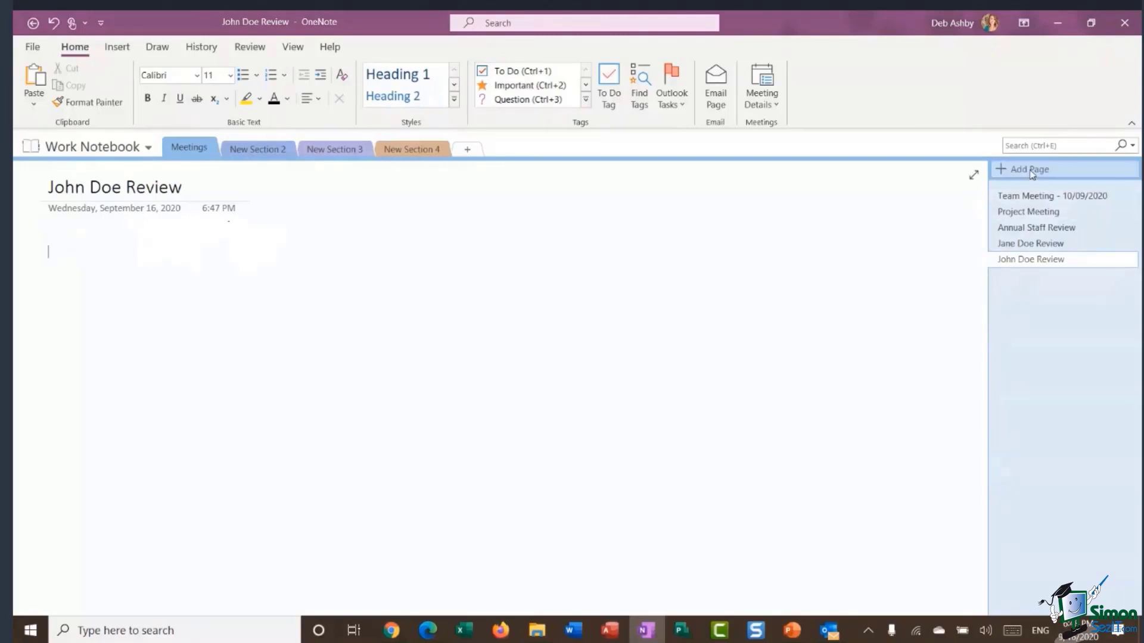
Make Jane Doe Review a subpage of Annual Staff Review.
right_click(1019, 262)
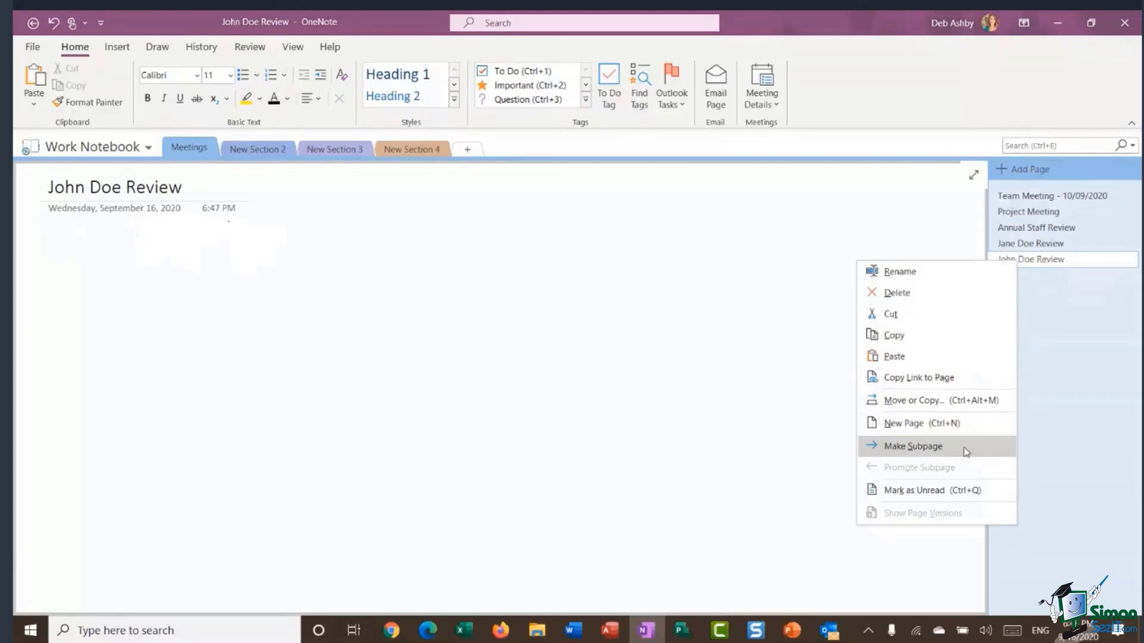
click(1066, 365)
click(1023, 230)
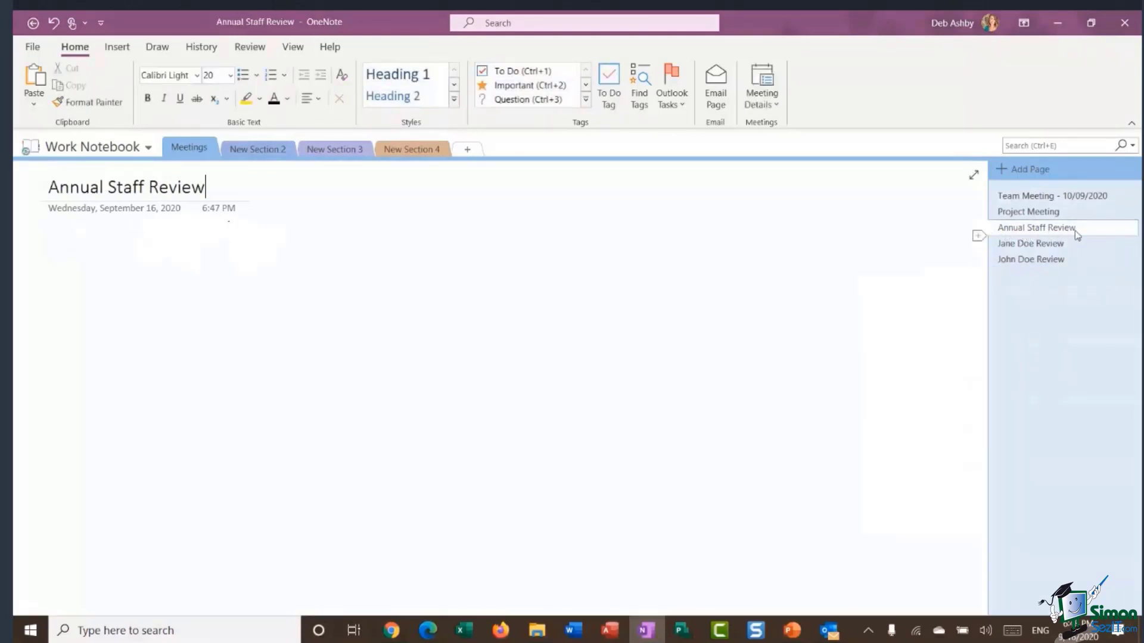
click(1023, 246)
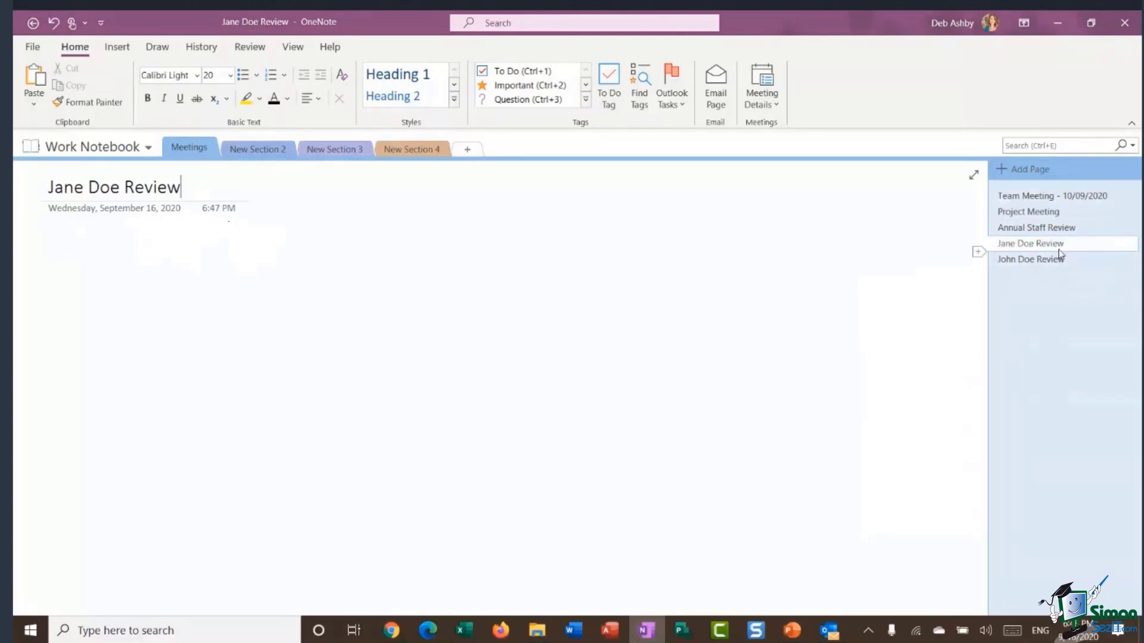
click(1021, 259)
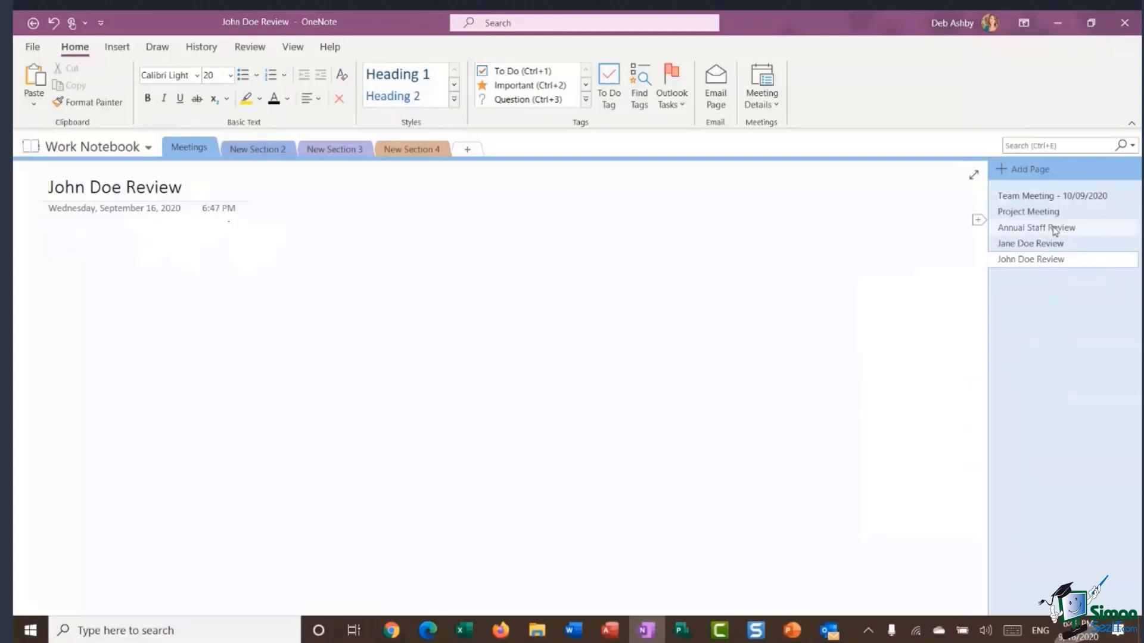
click(1021, 244)
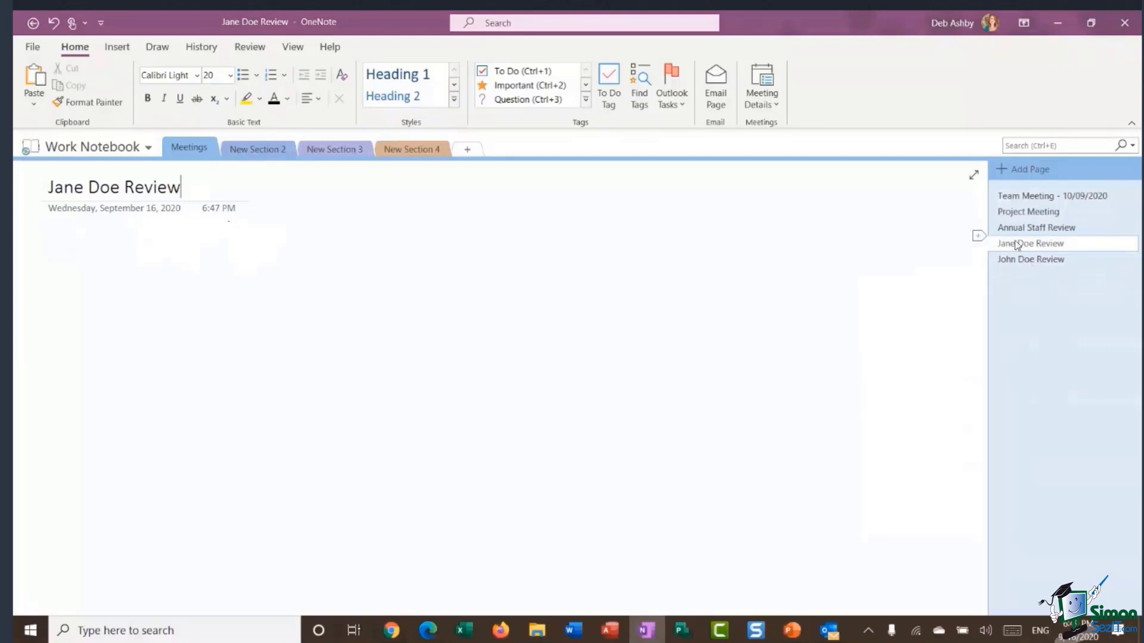
right_click(1016, 245)
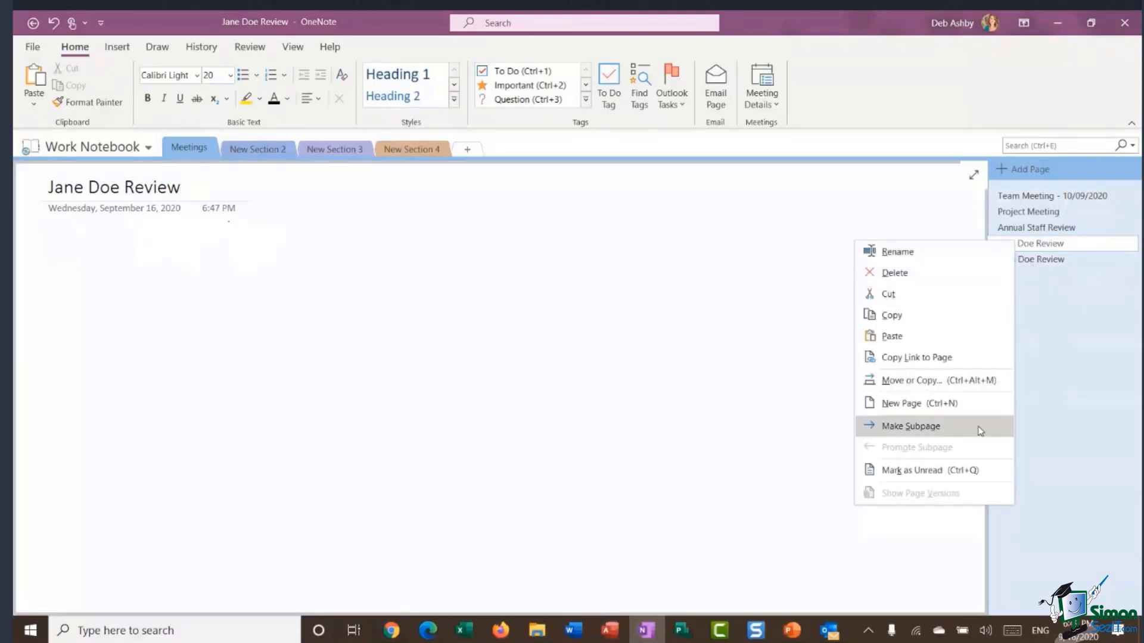
click(979, 429)
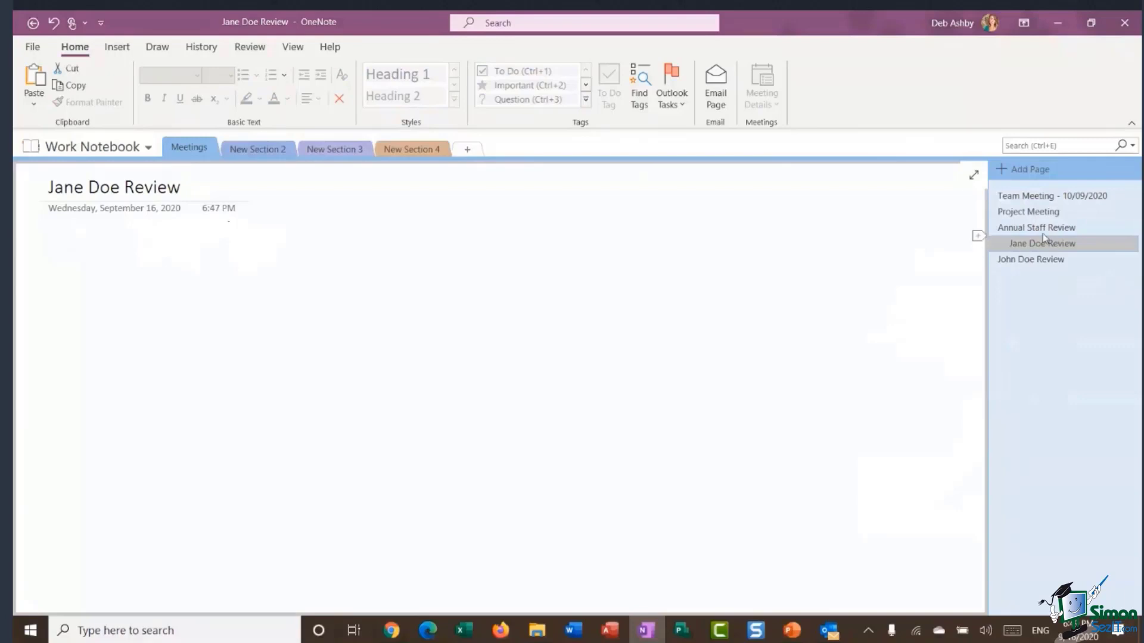
Drag John Doe Review right so it nests as a subpage under Annual Staff Review.
click(1010, 262)
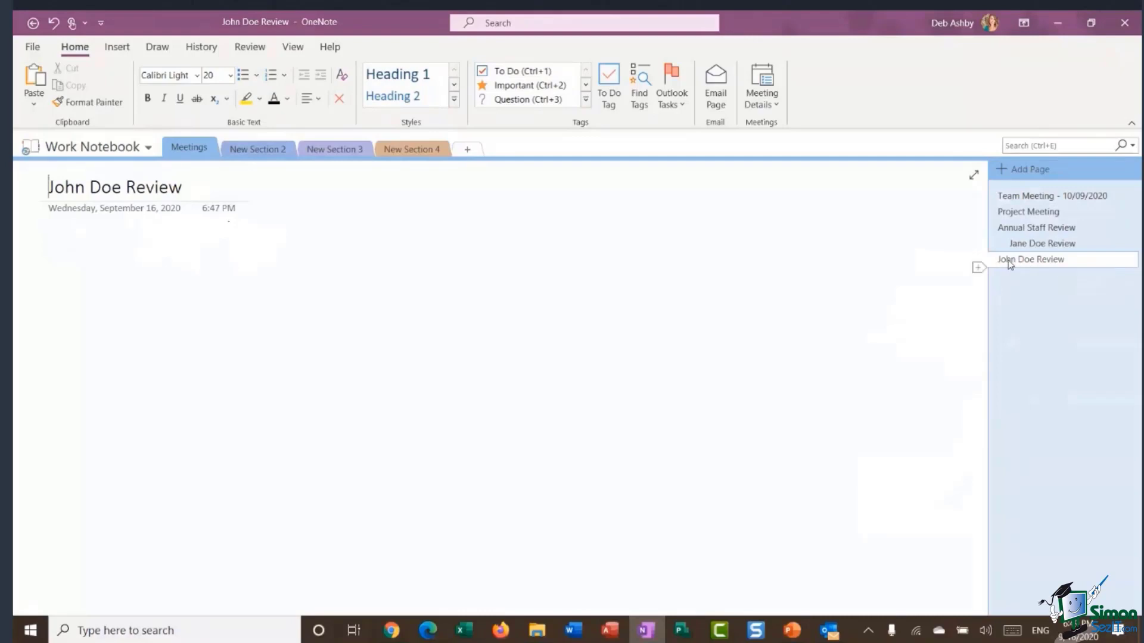
click(1011, 260)
drag(1011, 260, 1028, 260)
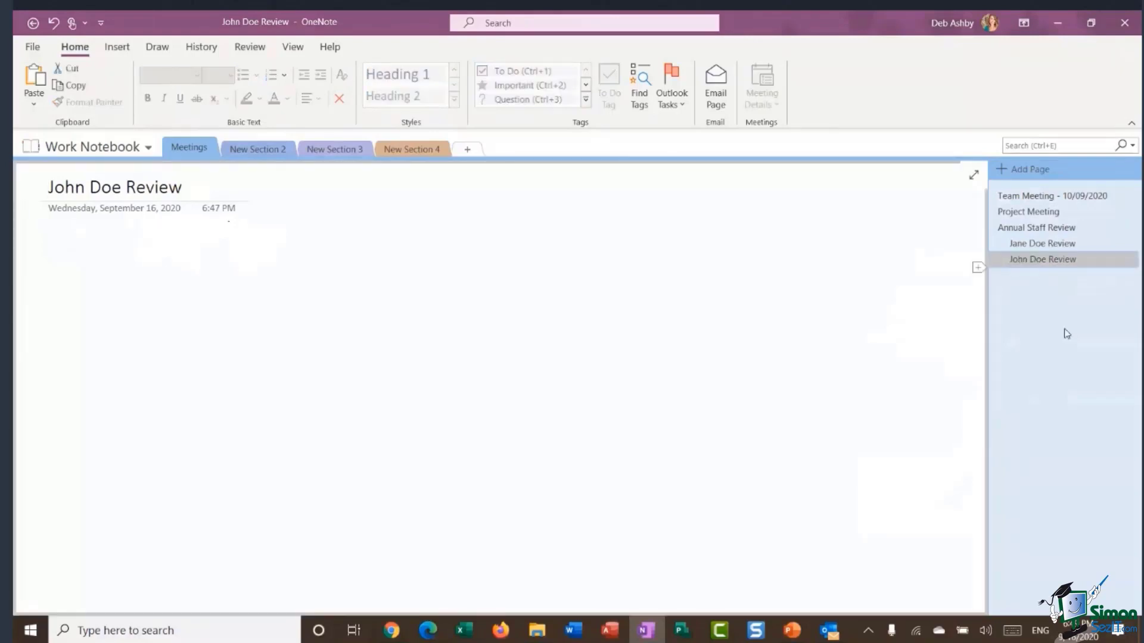
click(956, 424)
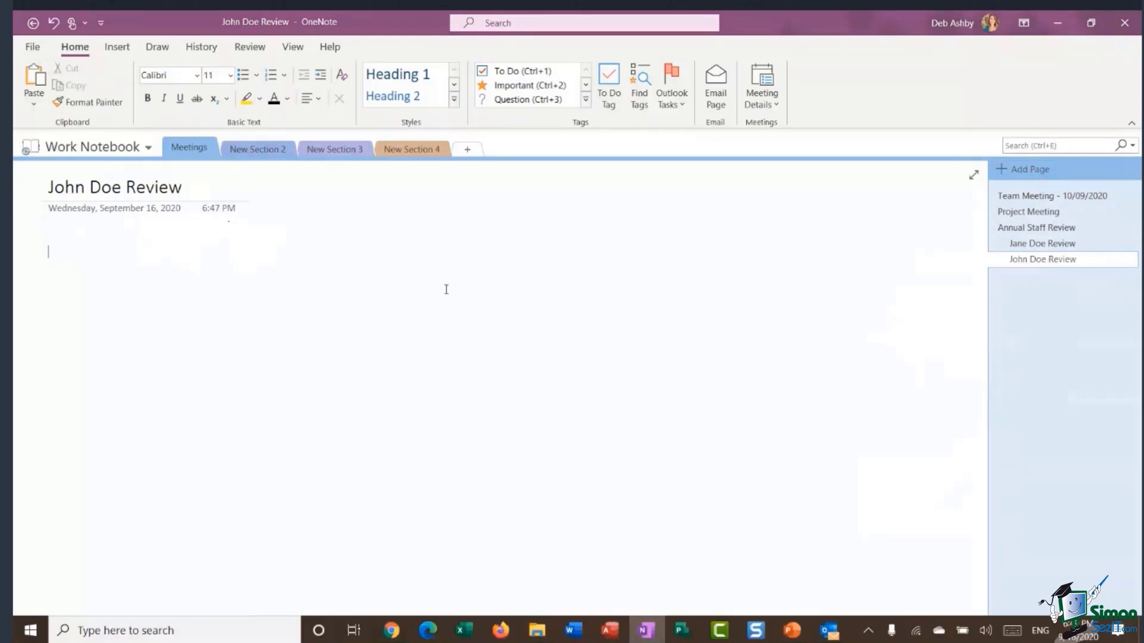
Rename New Section 2 to 'Admin'.
click(250, 147)
right_click(251, 148)
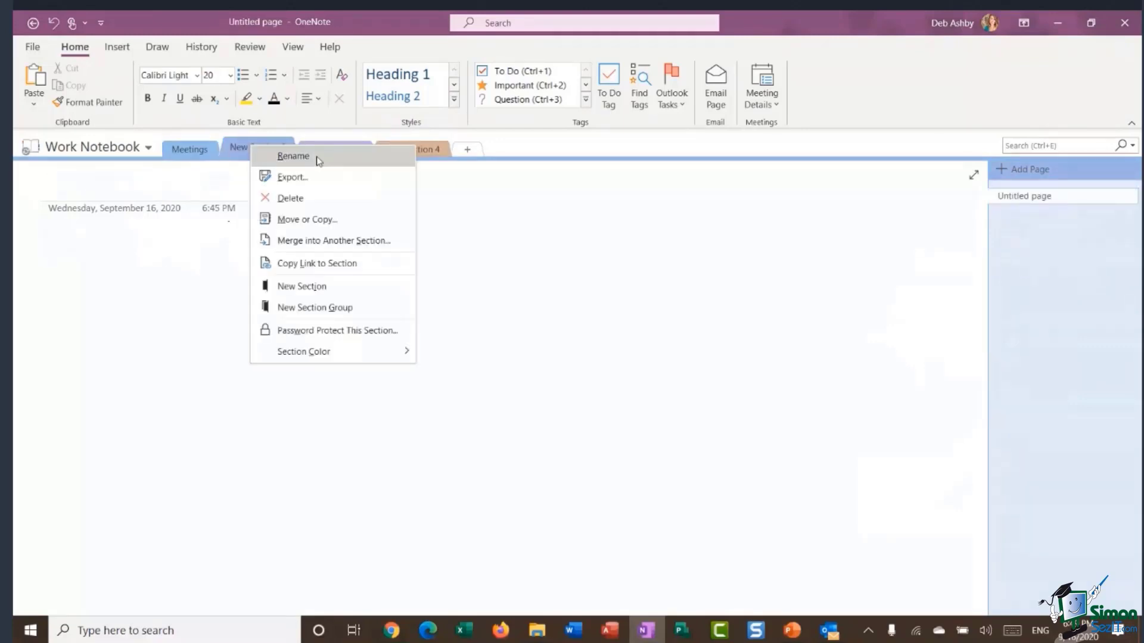
click(314, 158)
text(Admin)
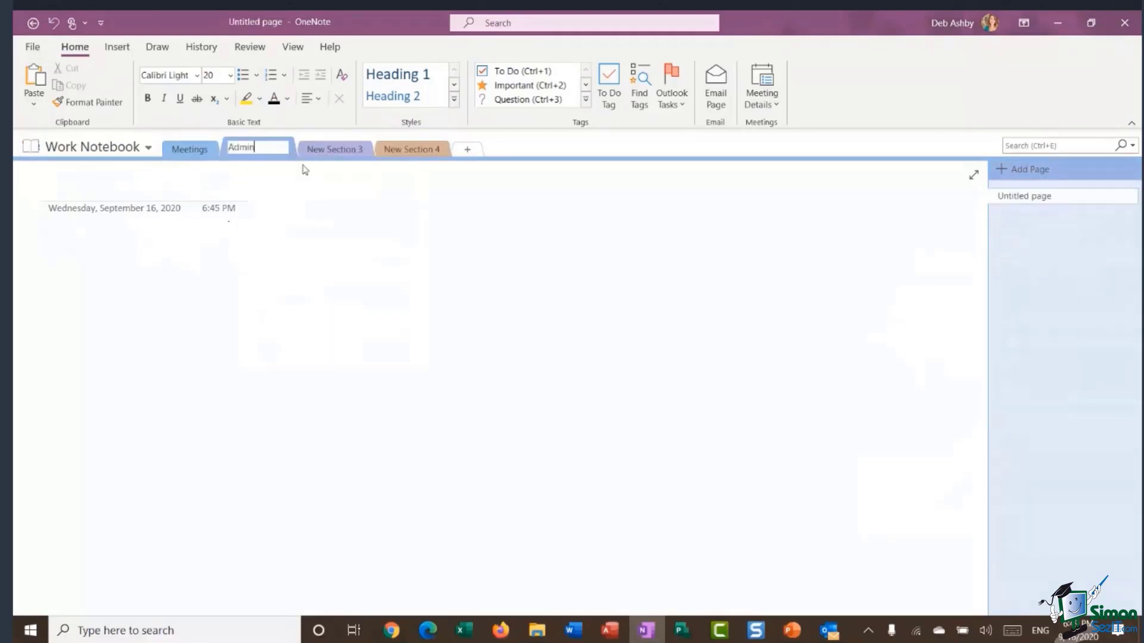
key(Return)
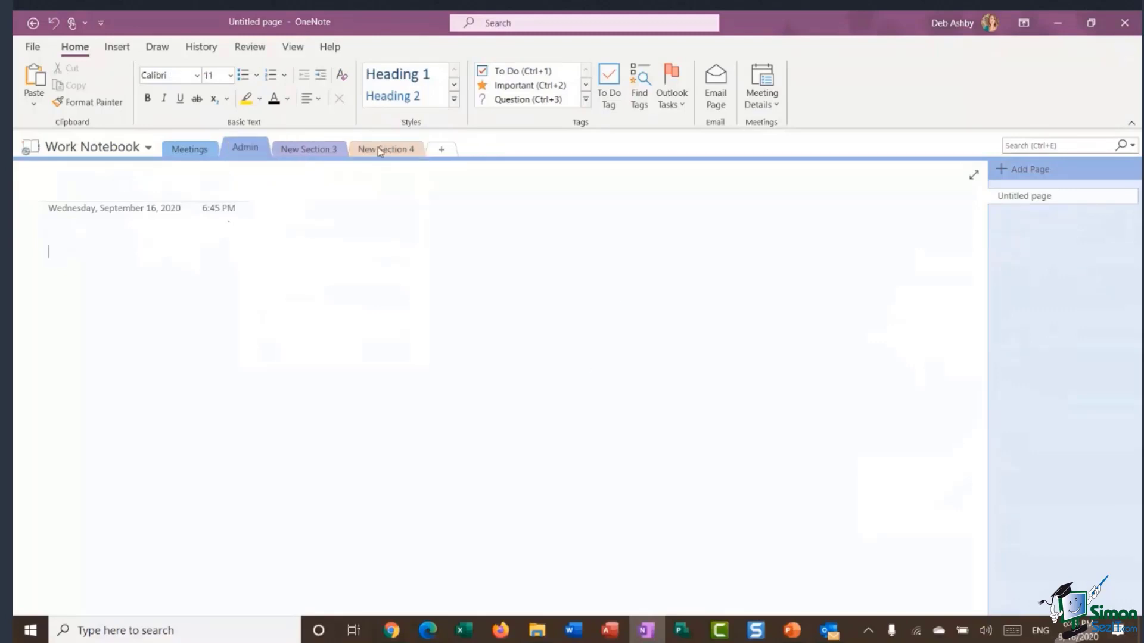
Rename New Section 3 to 'Product Notes' and New Section 4 to 'Business Trips'.
right_click(330, 149)
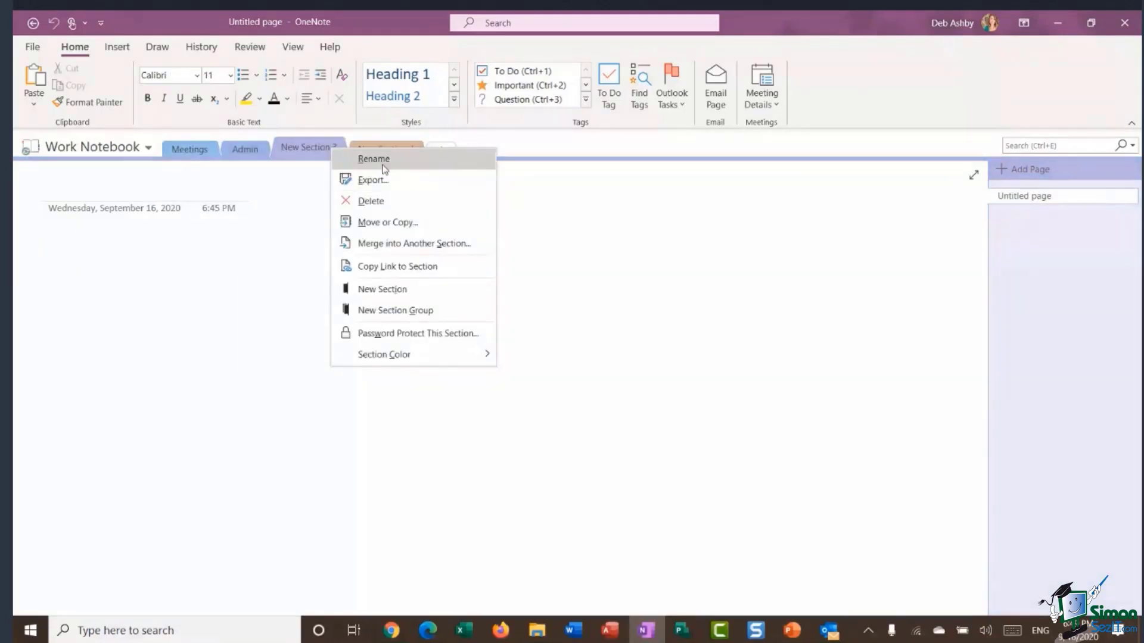
click(385, 170)
text(Pro)
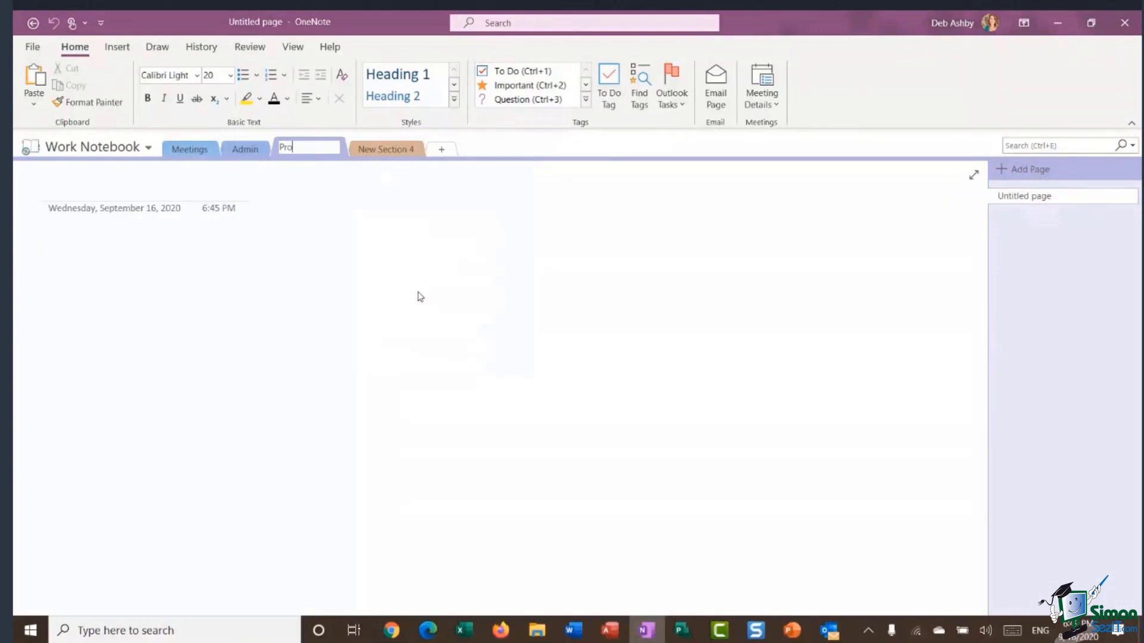
text(duct Notes)
key(Return)
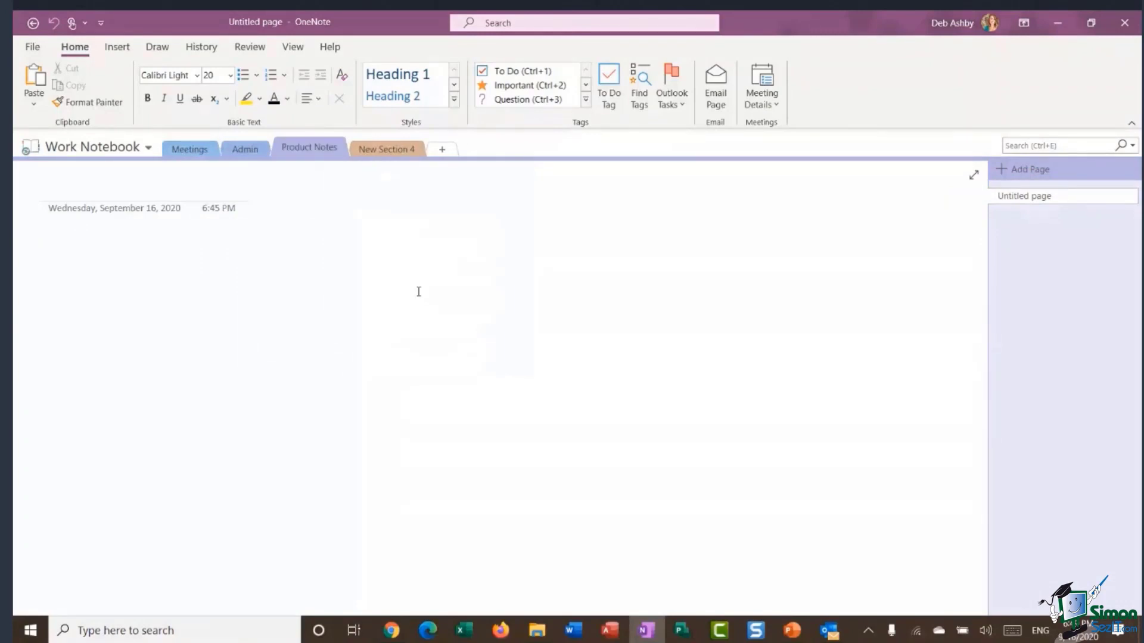
right_click(386, 149)
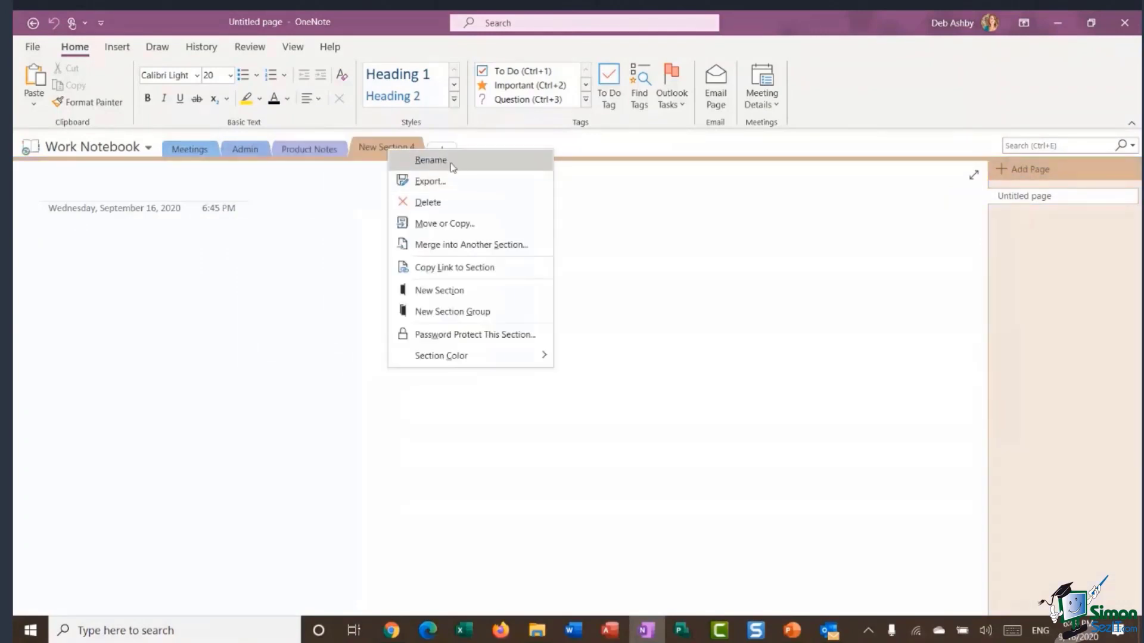
click(426, 158)
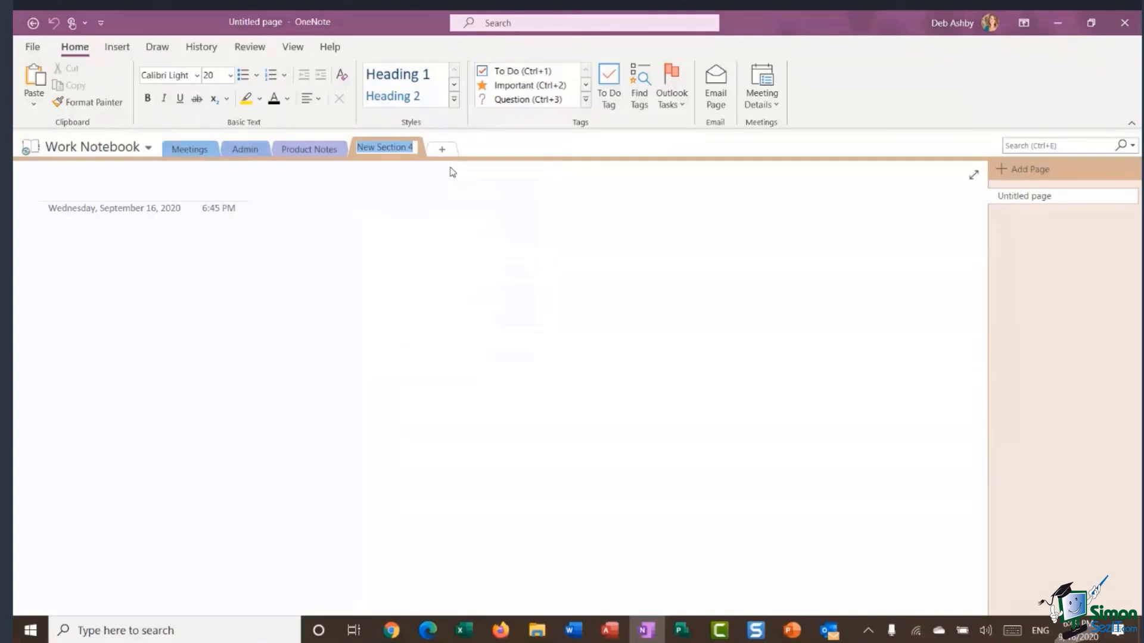
text(Business Trips)
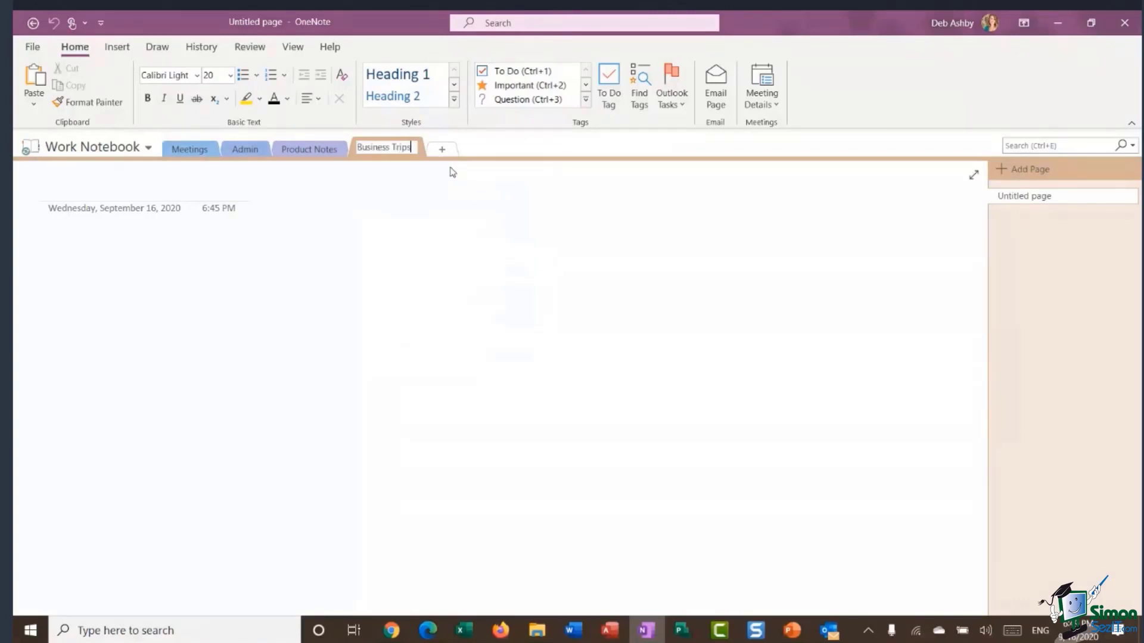
key(Return)
key(Return)
Drag the Business Trips tab to the front of the notebook, before Meetings.
right_click(382, 148)
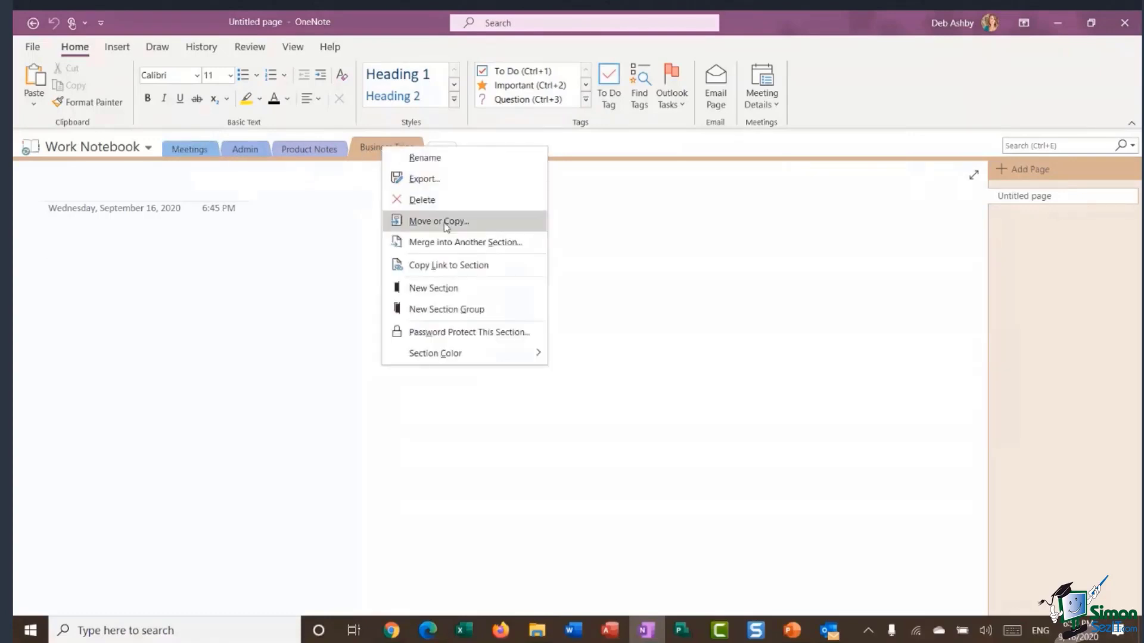
click(340, 209)
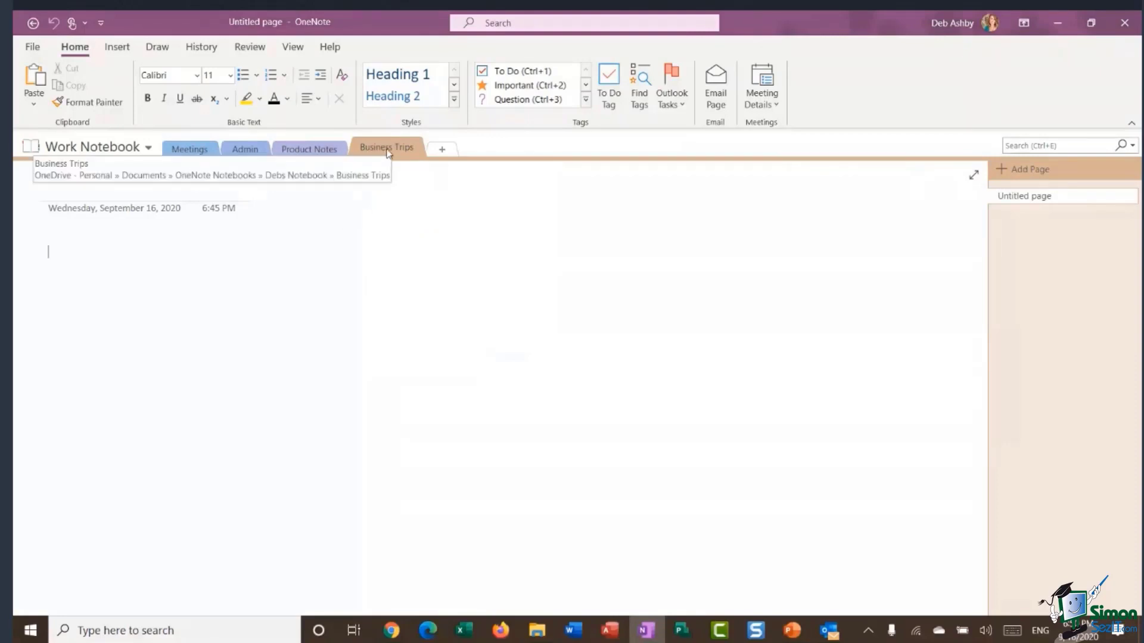
drag(327, 151, 162, 155)
drag(169, 158, 169, 160)
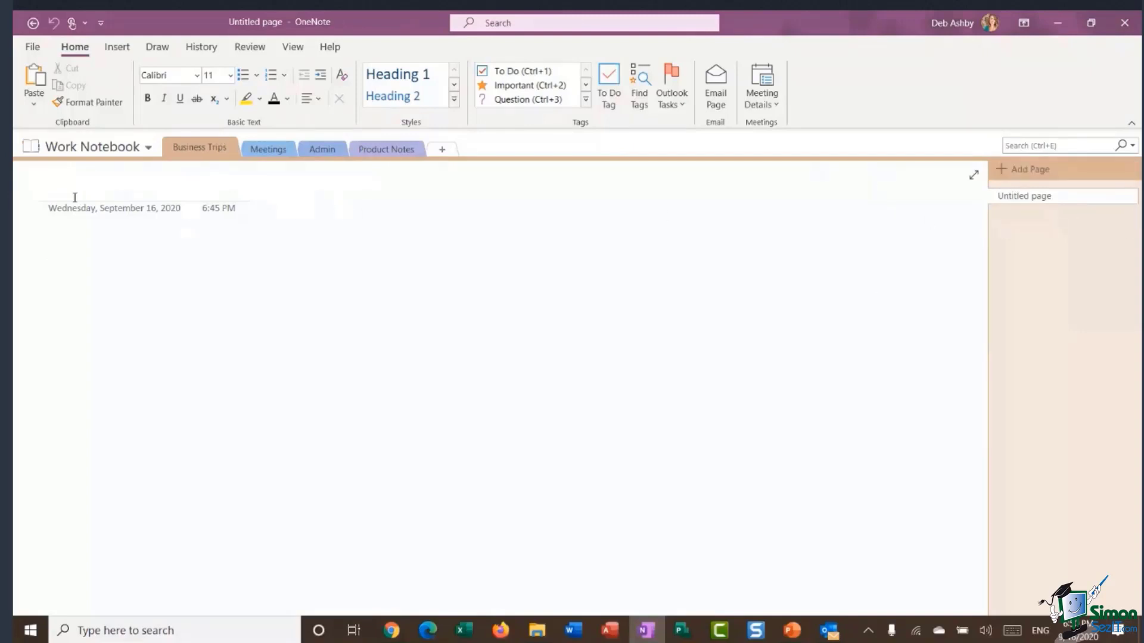
Title the current page 'New York', then add pages titled 'Paris' and 'Berlin'.
click(75, 197)
text(New)
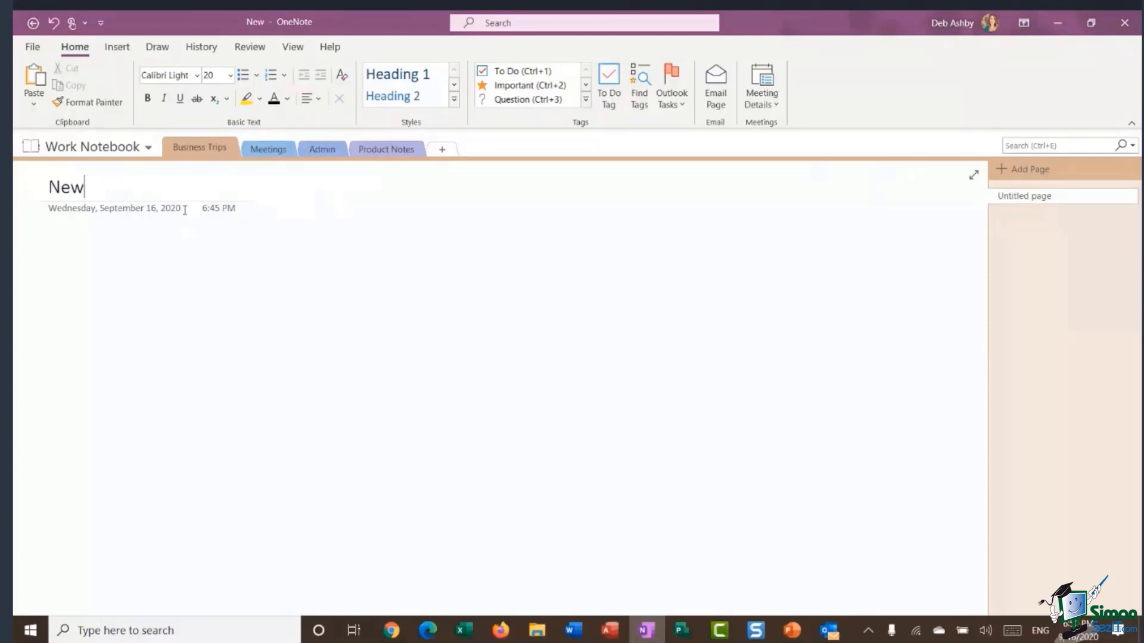
text( T)
key(BackSpace)
text(Yo)
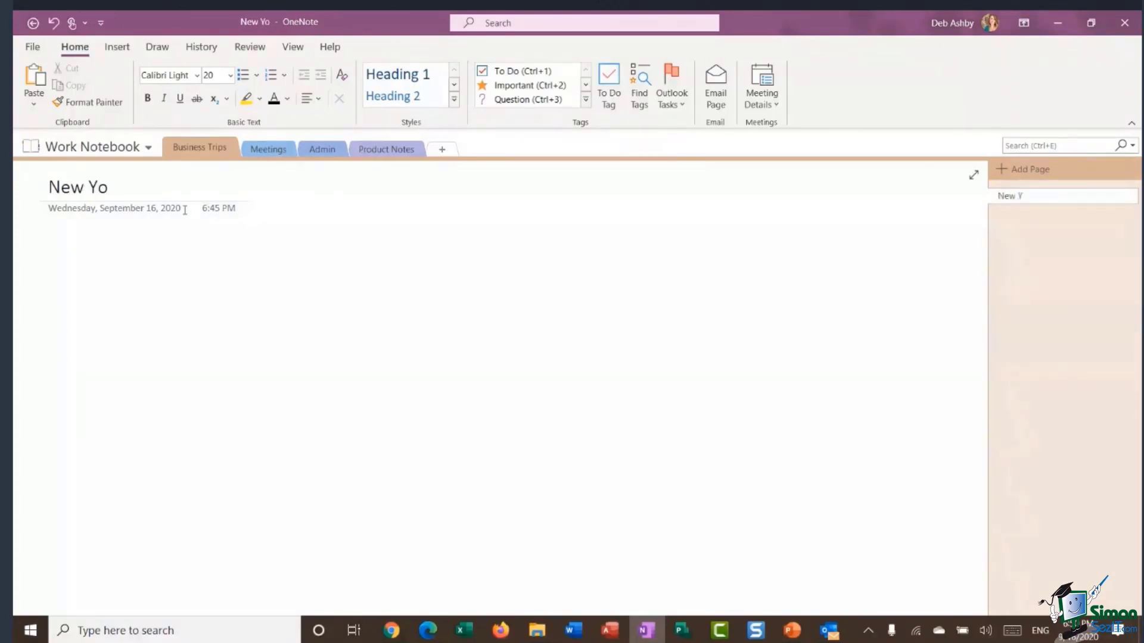
text(rk)
click(1042, 167)
text(Paris)
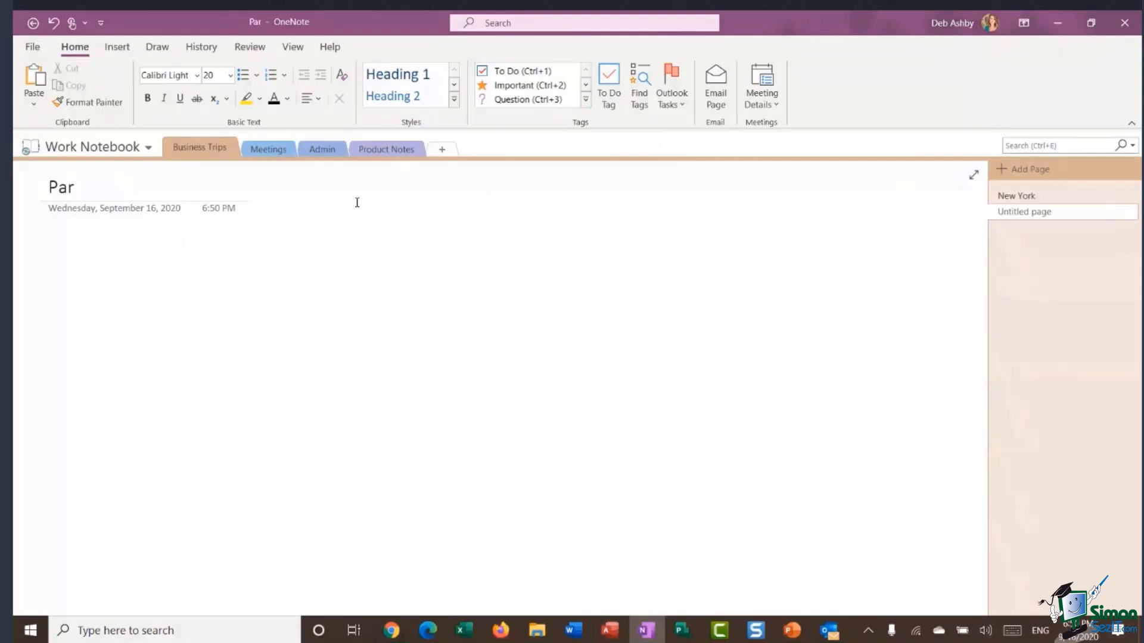
click(1019, 169)
text(Berlin)
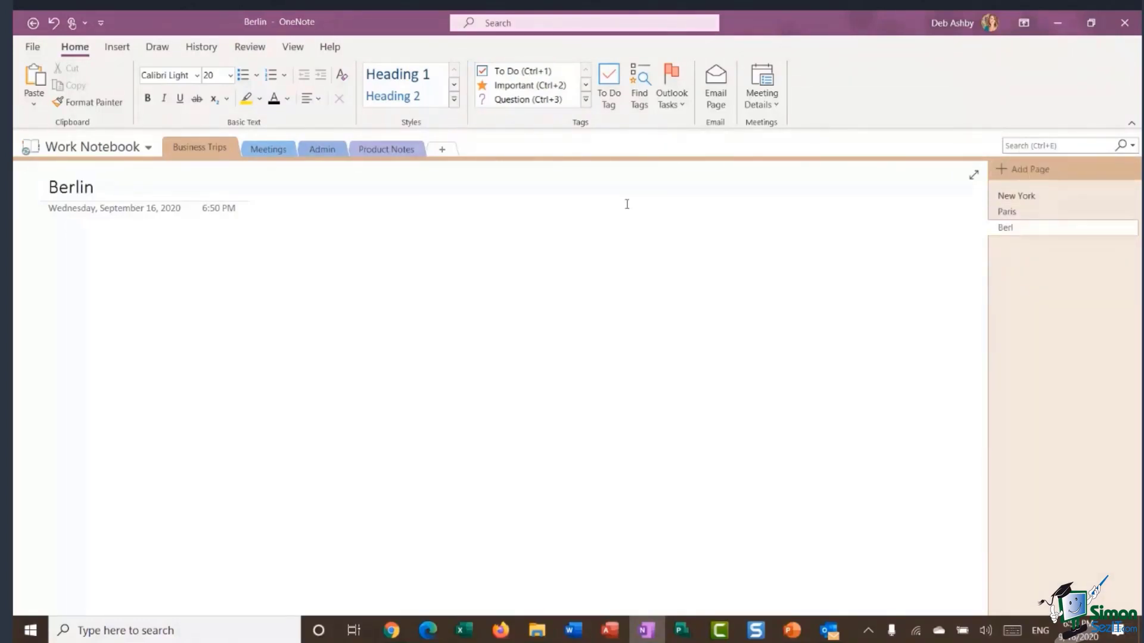
key(Return)
Use the Quick Access Toolbar's Touch/Mouse Mode to try Touch, then settle on compact Mouse spacing.
click(329, 257)
click(102, 27)
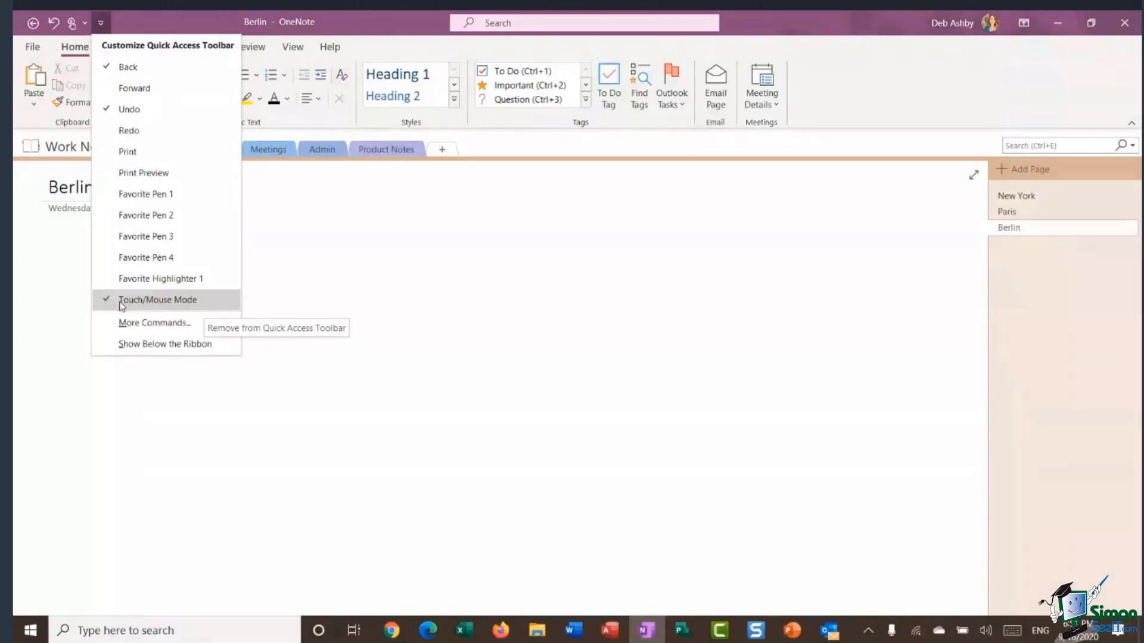
click(386, 230)
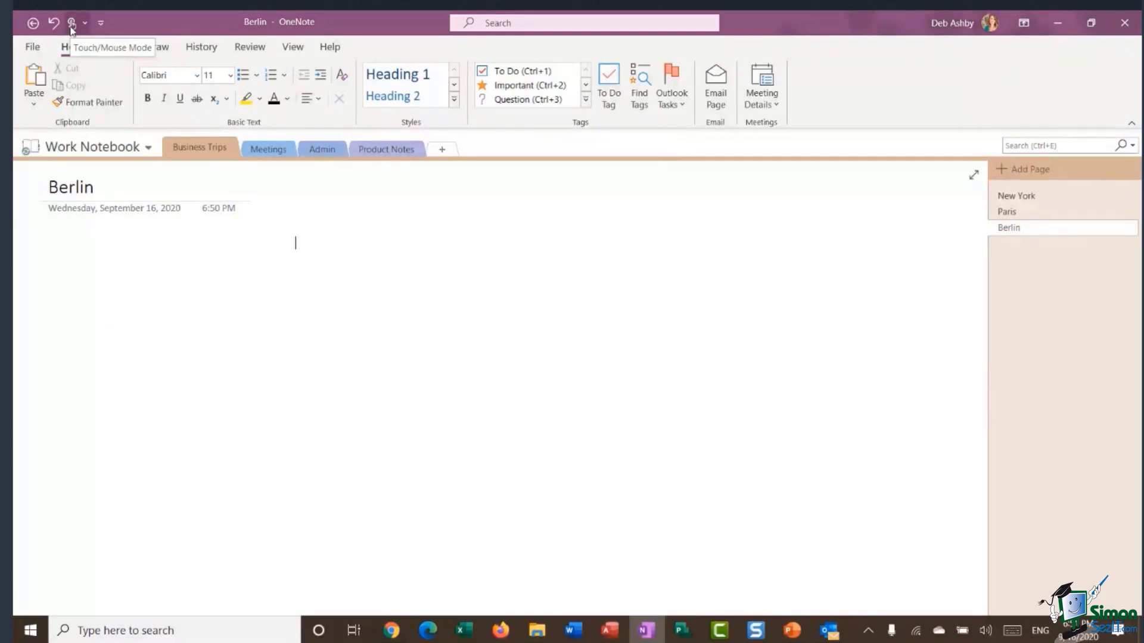
click(71, 23)
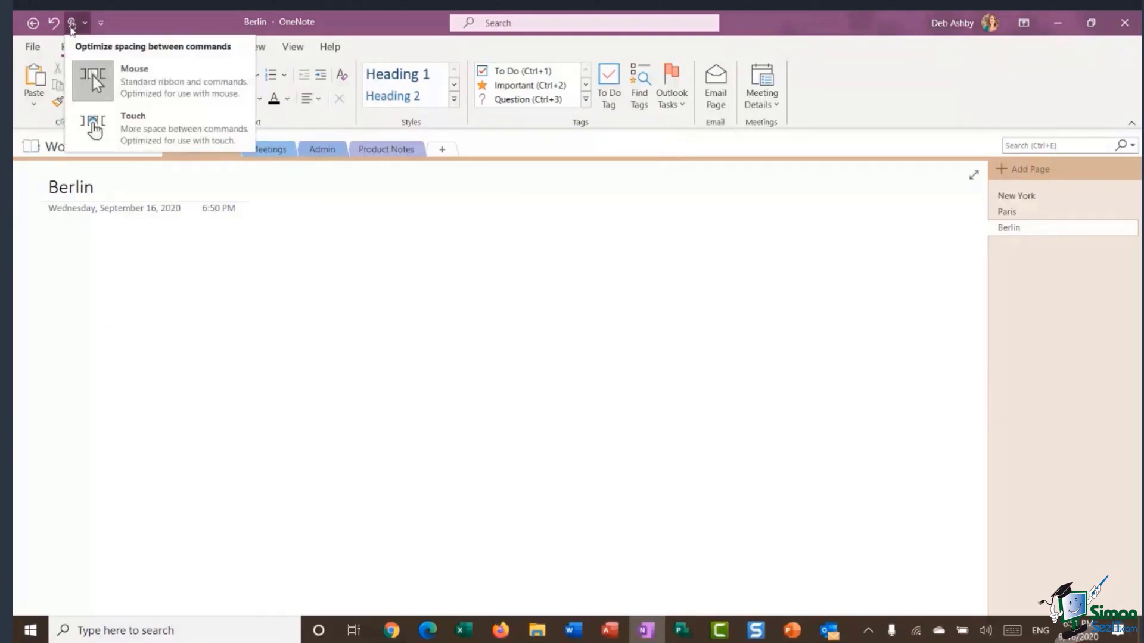
click(156, 129)
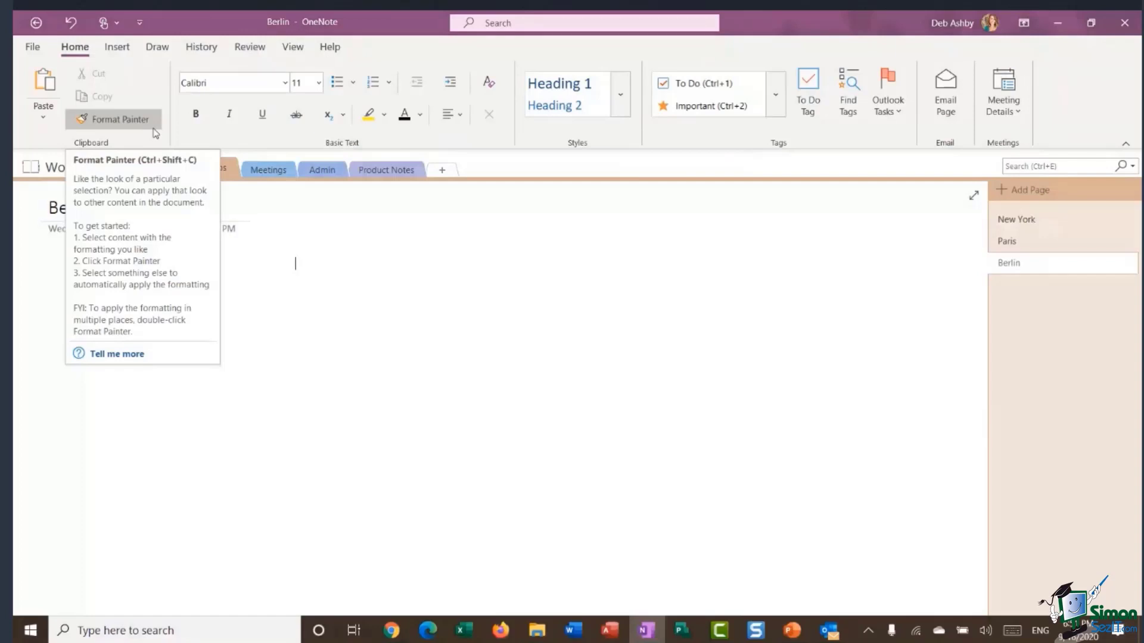
click(116, 23)
click(163, 84)
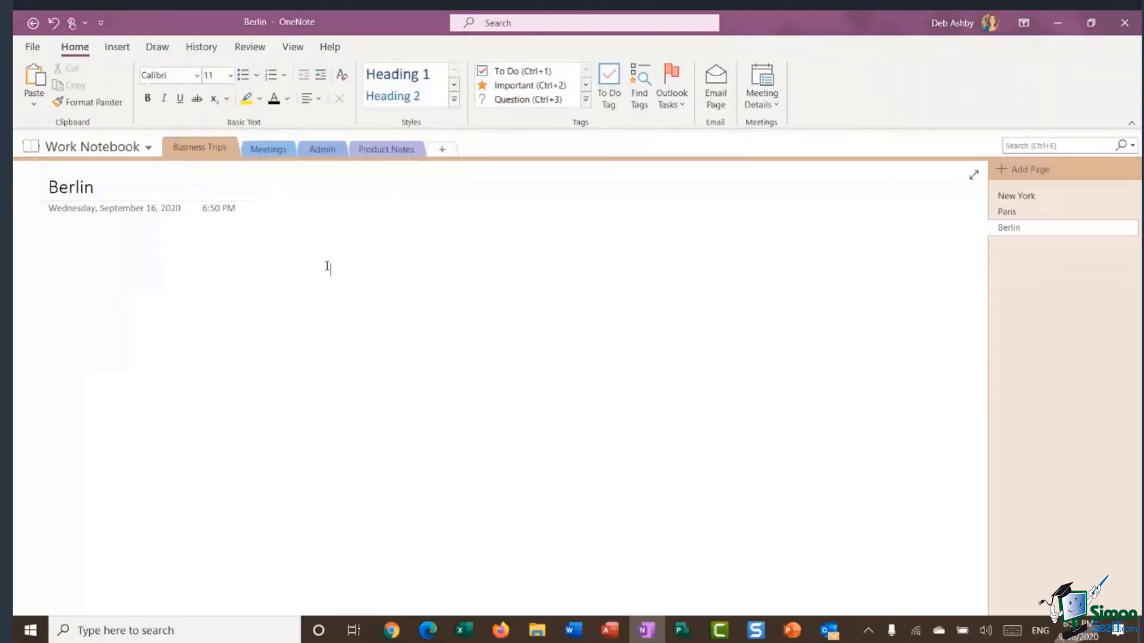
click(1009, 197)
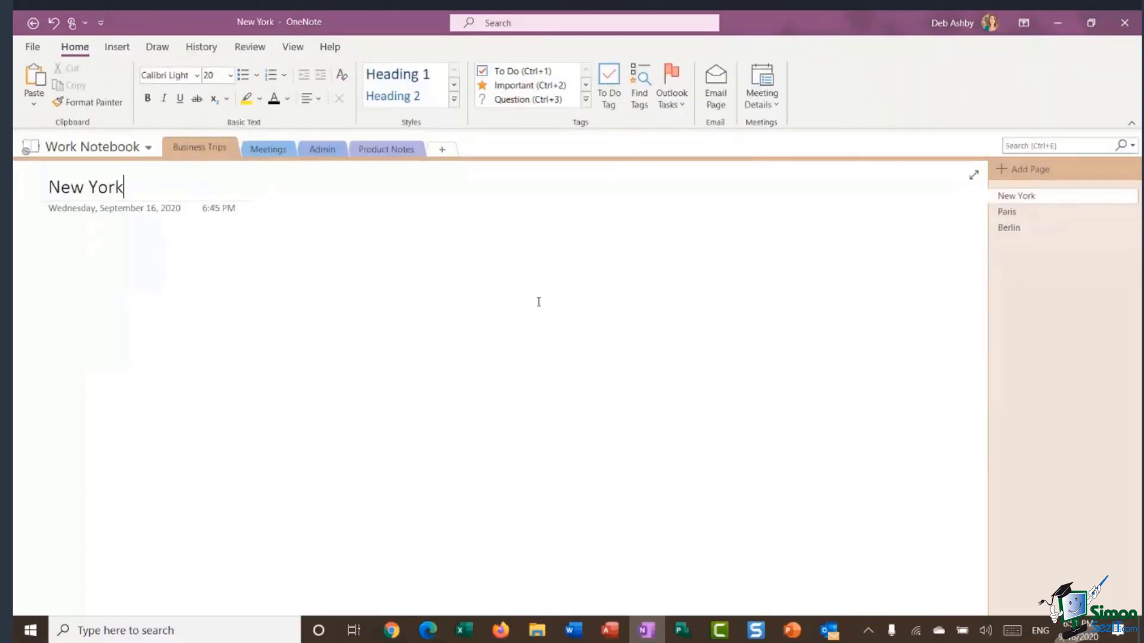
key(Return)
click(295, 428)
click(469, 353)
text(sdfsf)
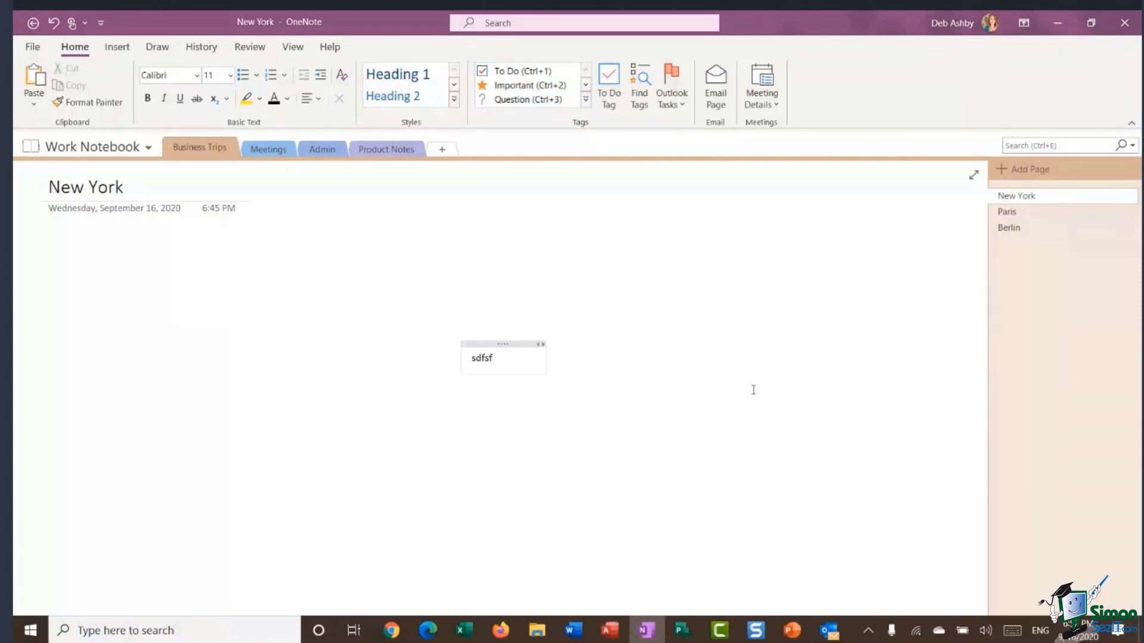
click(513, 343)
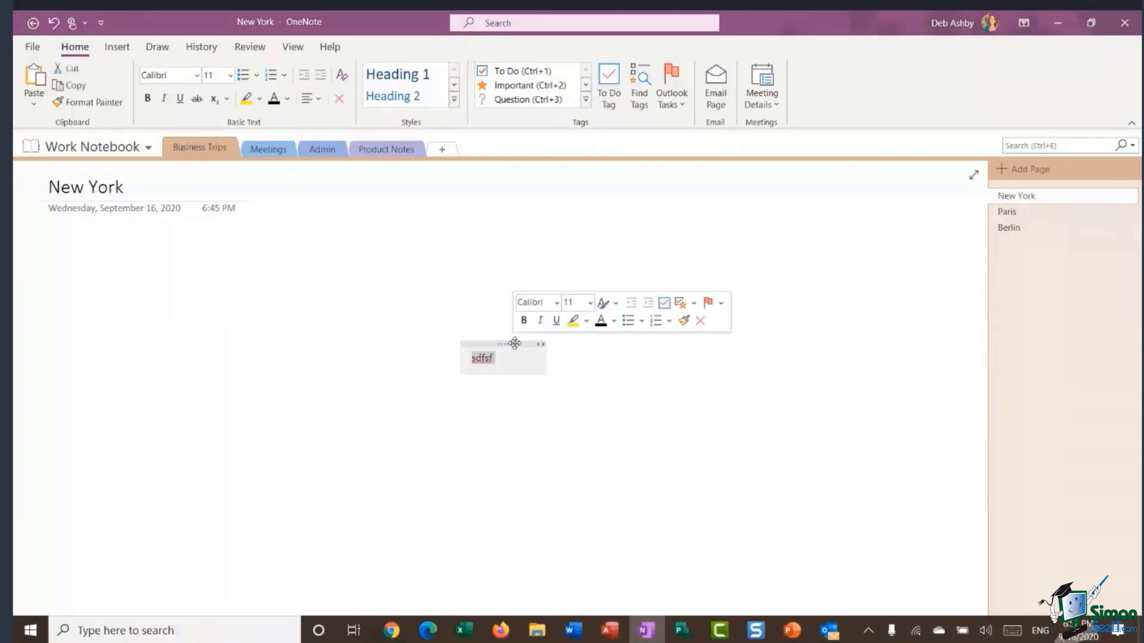
key(Delete)
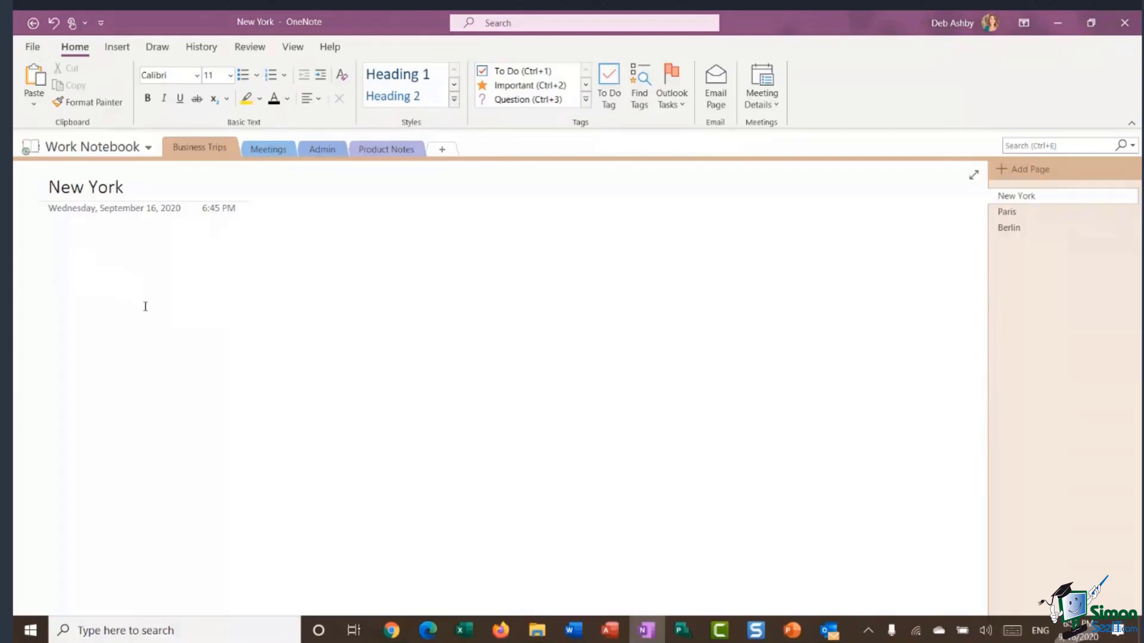
Type 'Itinerary' in the page body, fixing the typo.
text(Itiene)
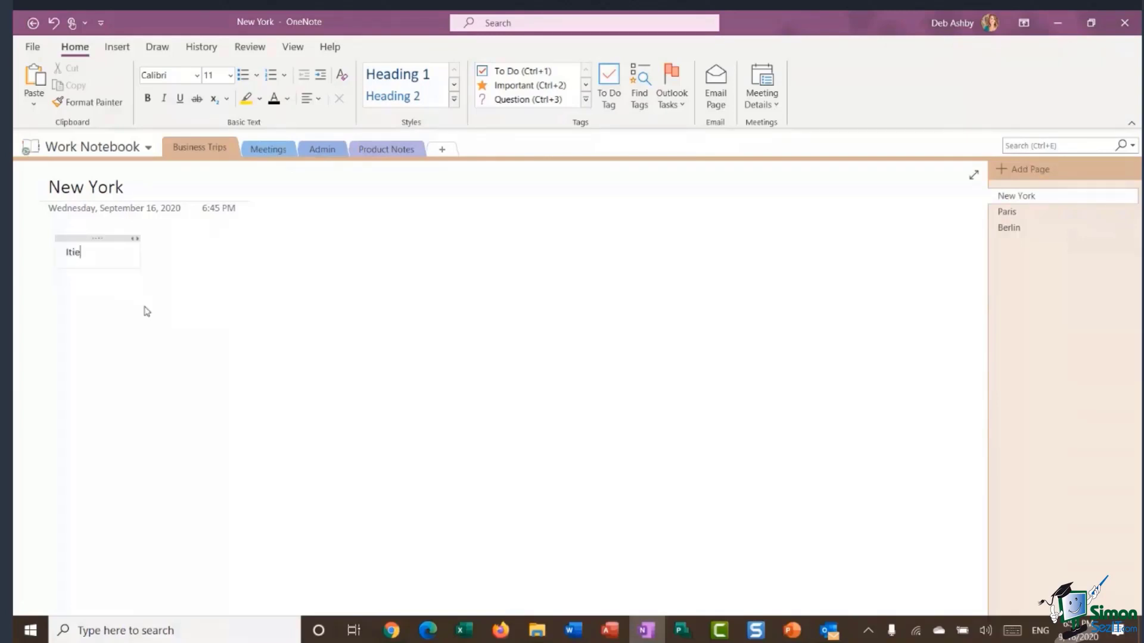
key(BackSpace)
key(BackSpace)
key(BackSpace)
text(nerary)
Drag the Itinerary note toward the top-left and select the word Itinerary.
drag(101, 237, 202, 269)
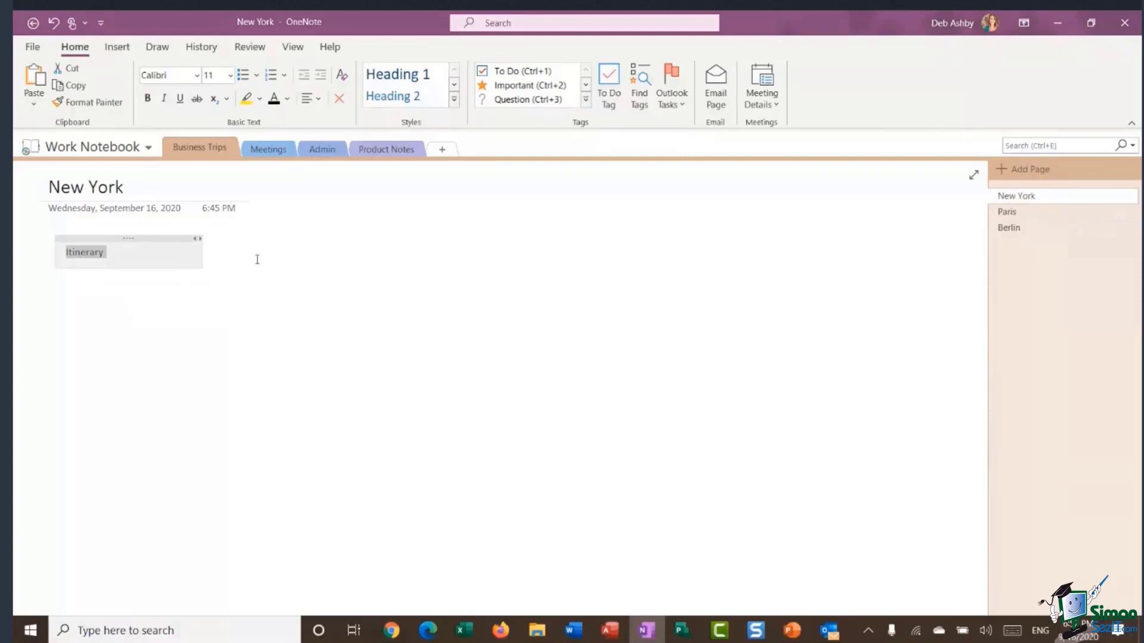
click(382, 263)
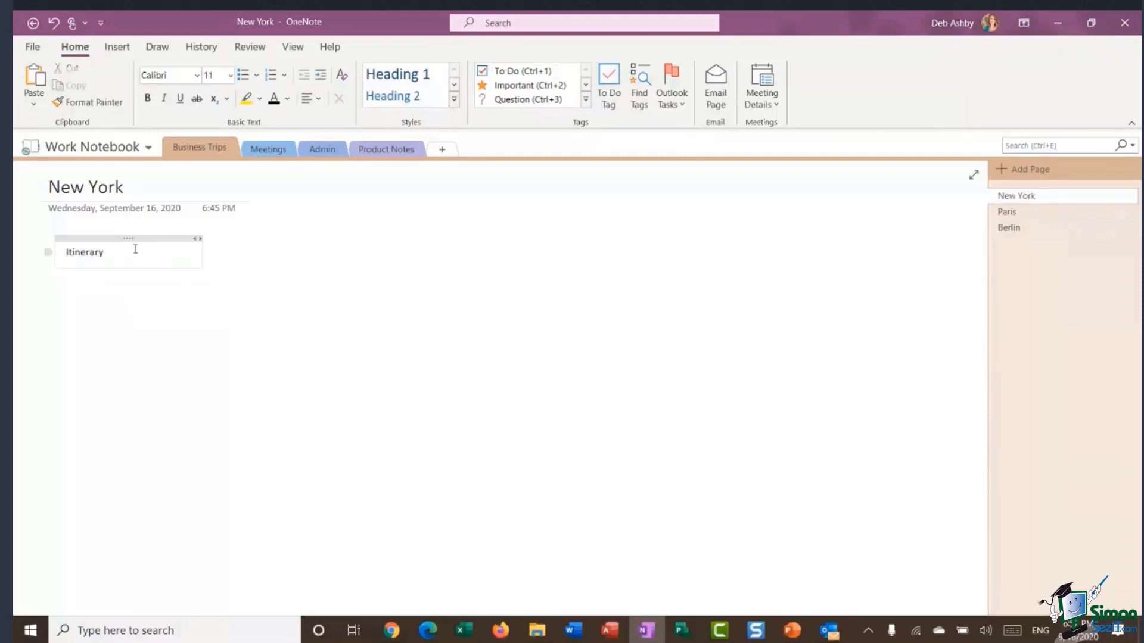
drag(220, 271, 156, 256)
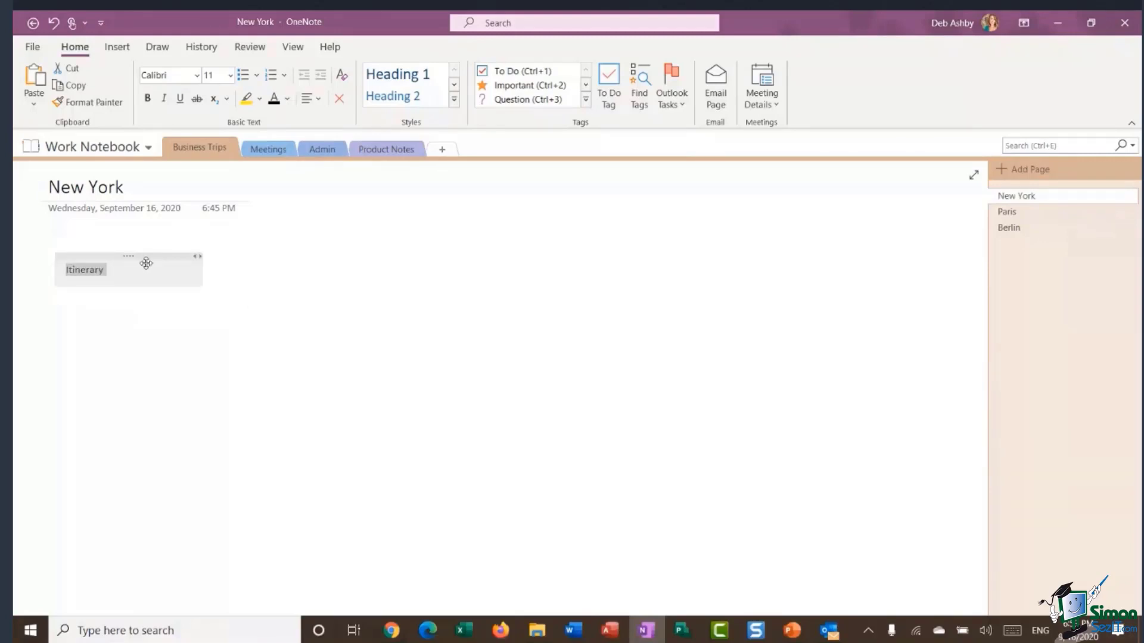
click(98, 270)
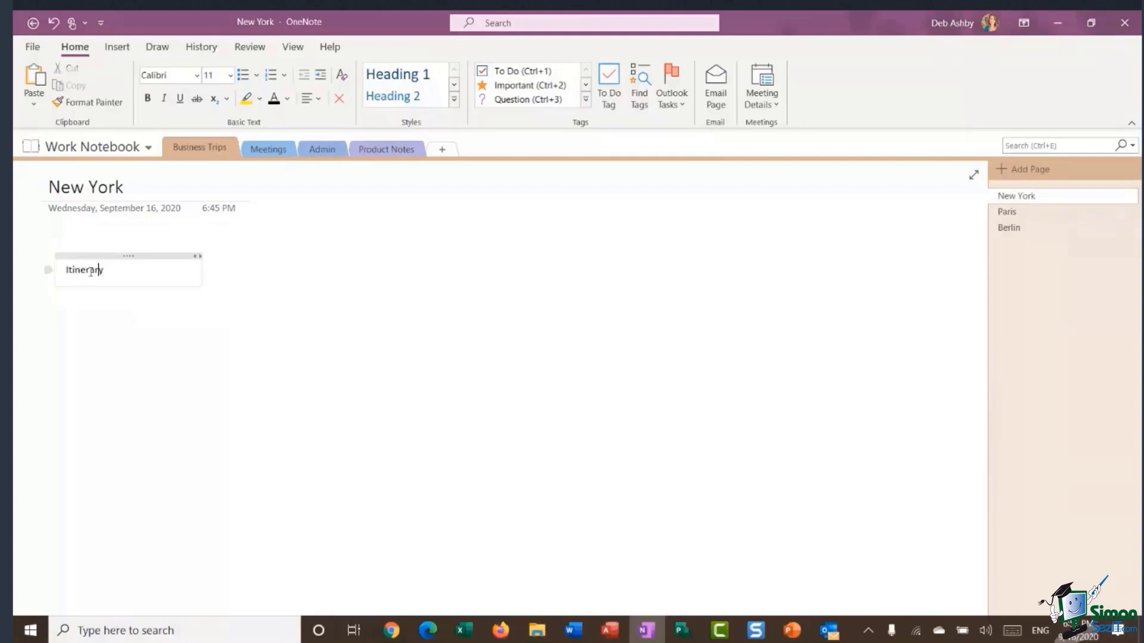
double_click(92, 271)
Make Itinerary a Heading 1, place the note under the page date, and add 01/11/2020.
click(454, 103)
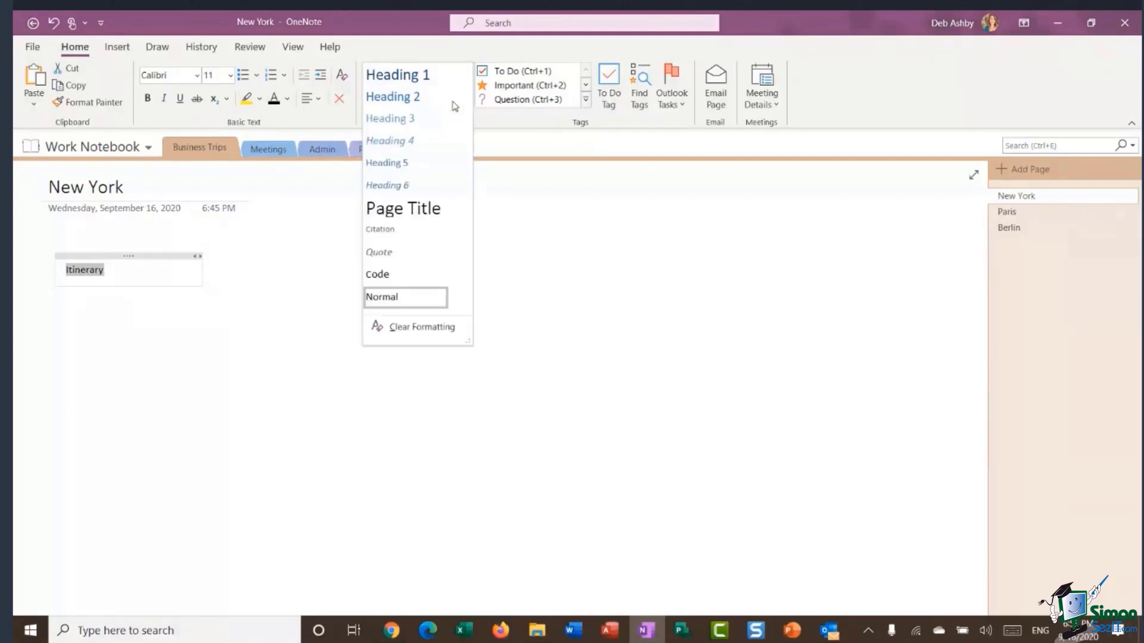
click(420, 78)
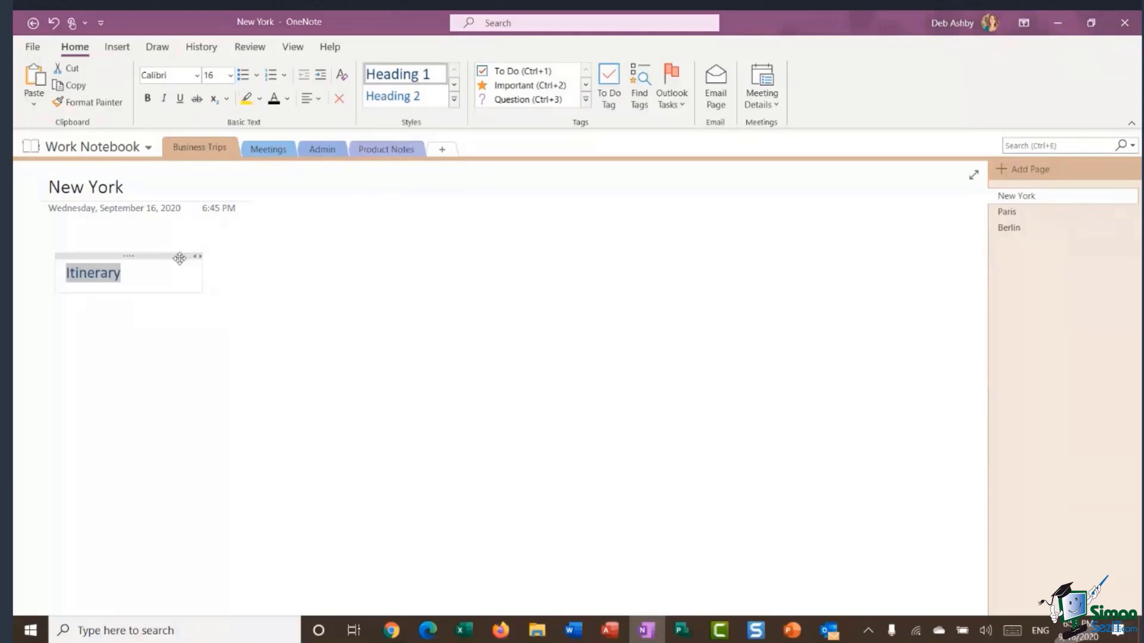
drag(145, 249, 143, 239)
click(131, 257)
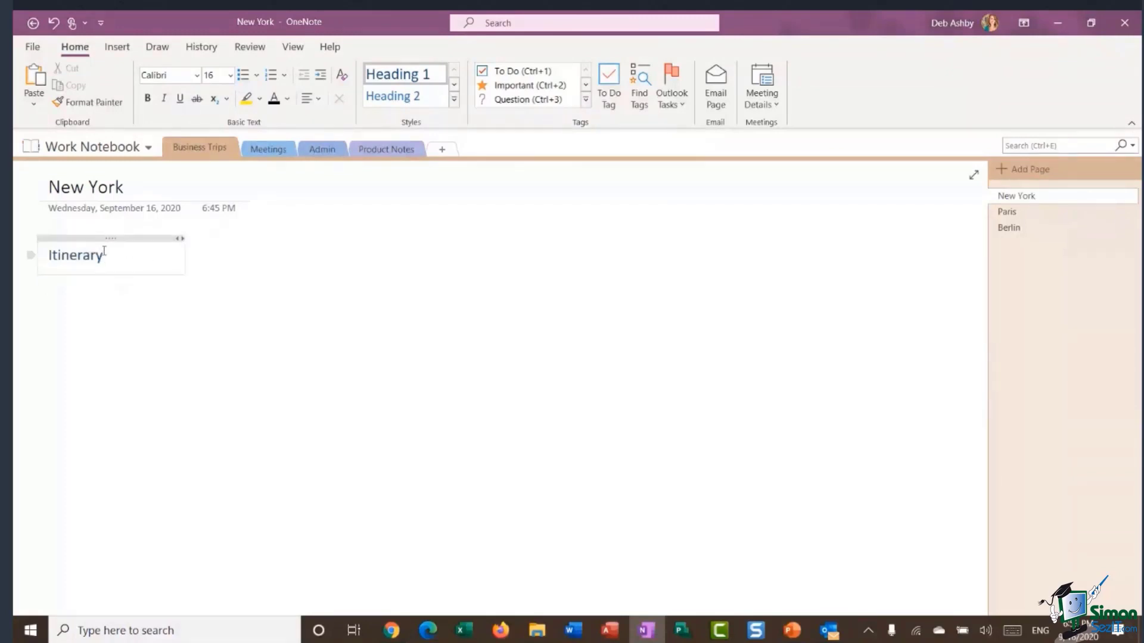
key(Return)
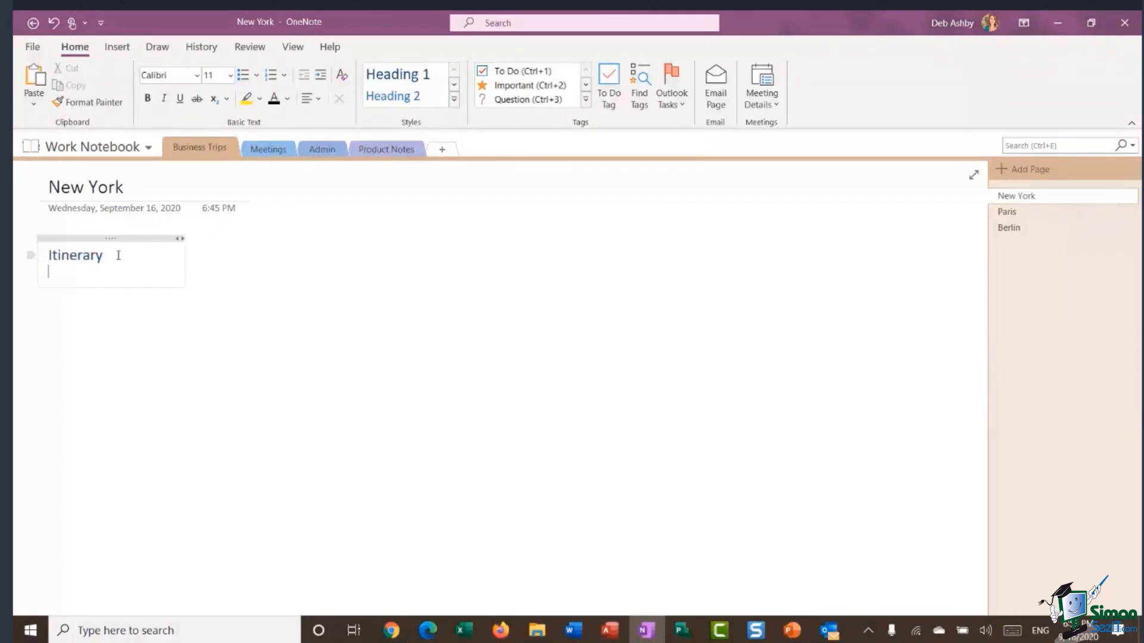
text(01/11/2020)
key(Return)
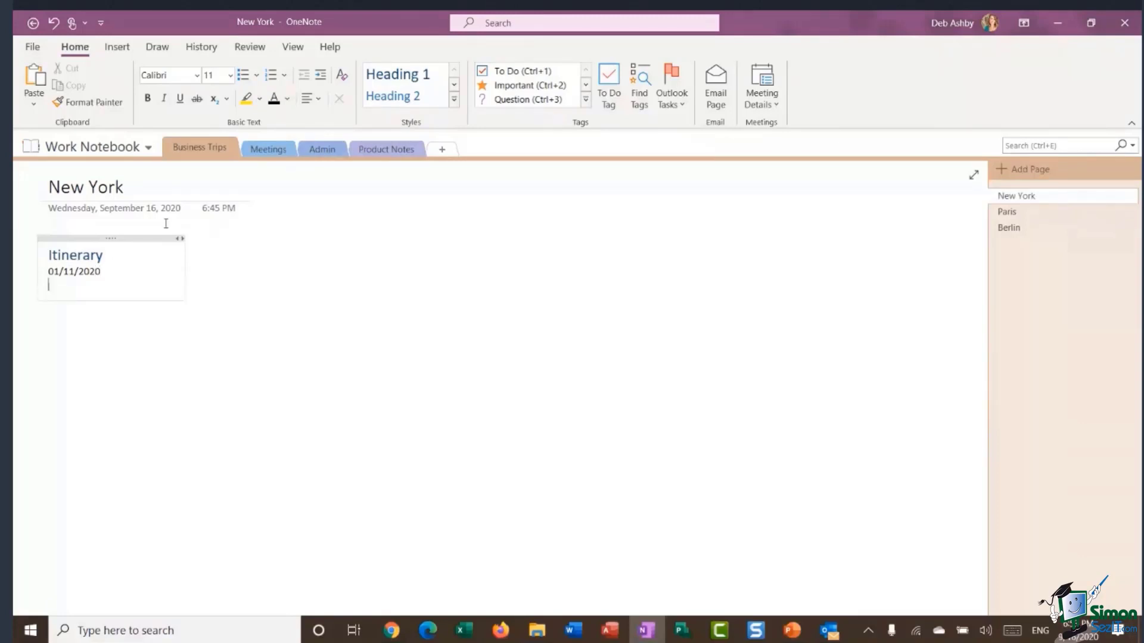
Add bullets 'Arrive New York (JFK Airport)' and 'Check into the Hotel Paramount, Times Square', widening the note.
click(244, 80)
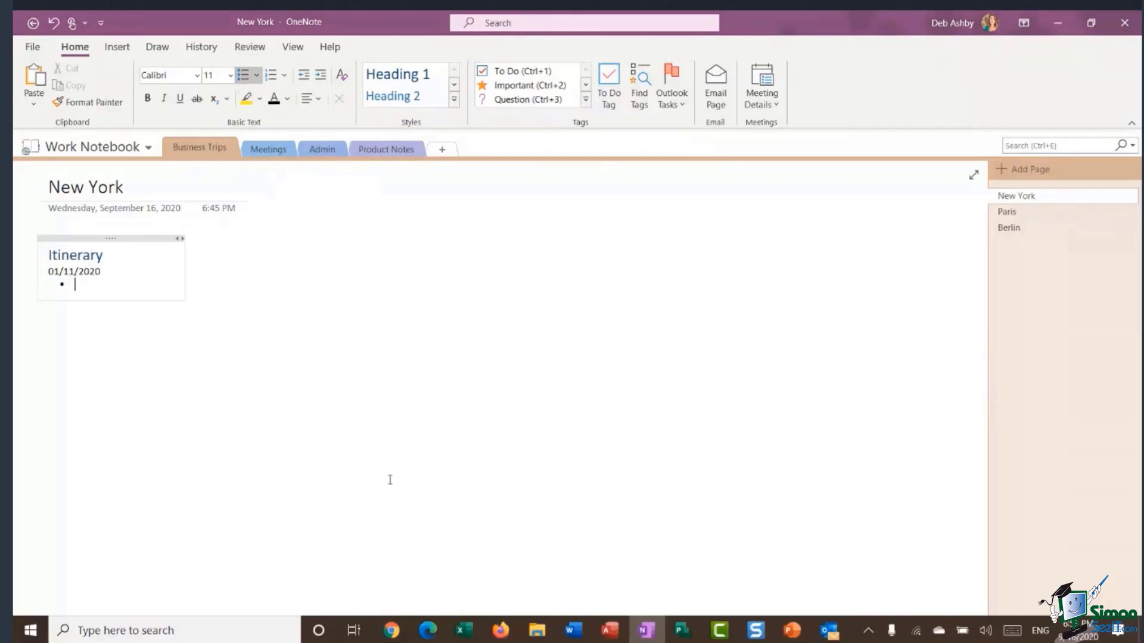
text(Arrive New York (JFK Airpo)
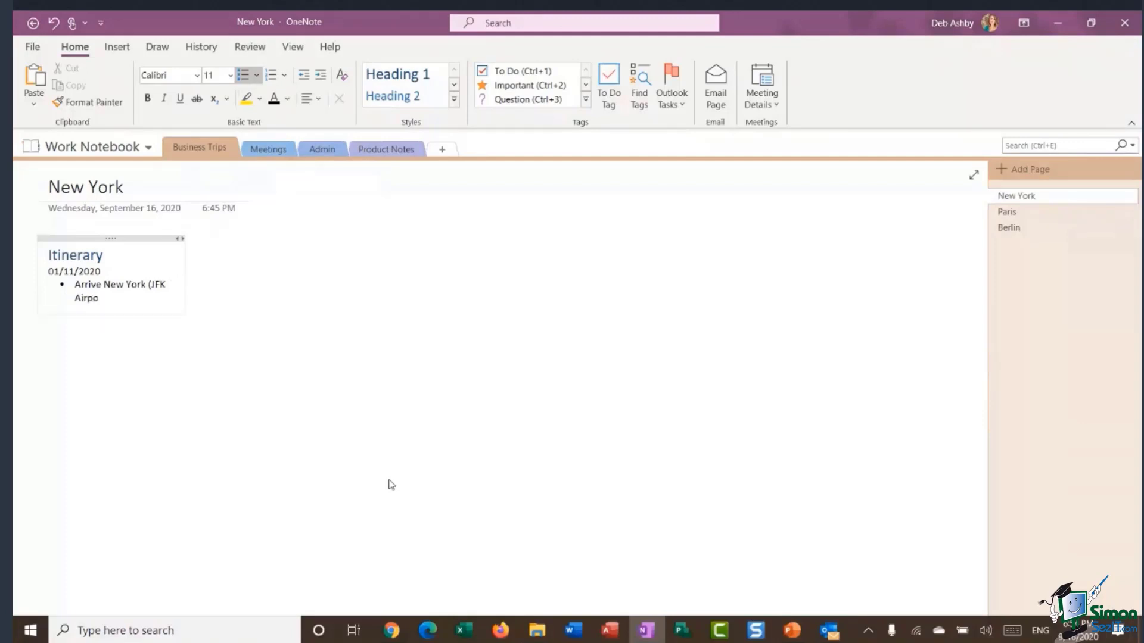
text(rt))
drag(217, 280, 350, 280)
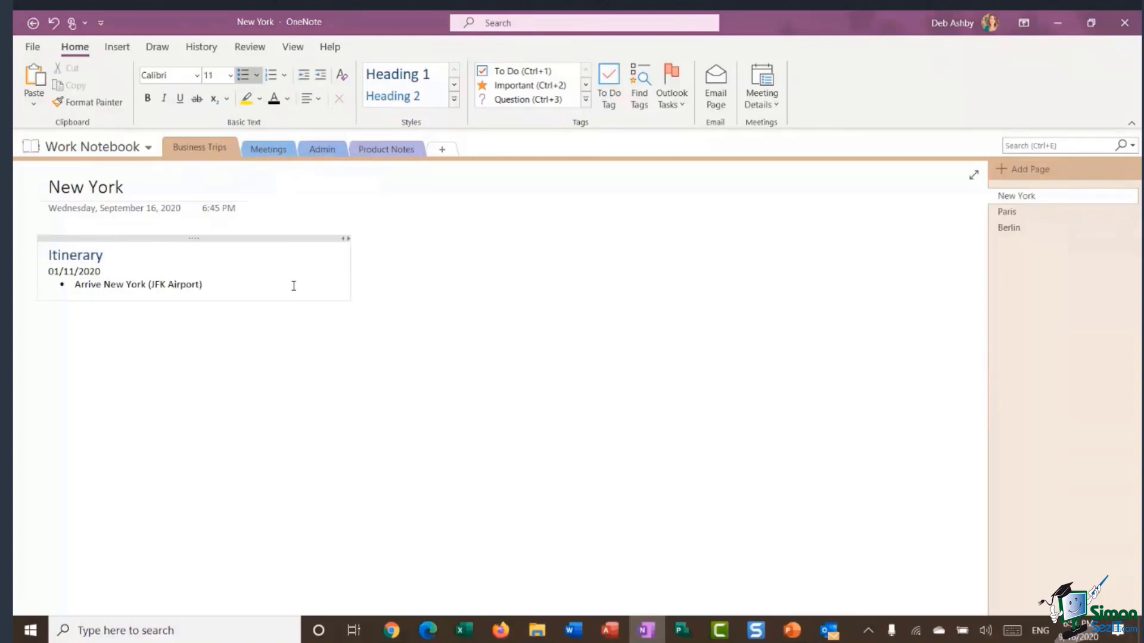
key(Return)
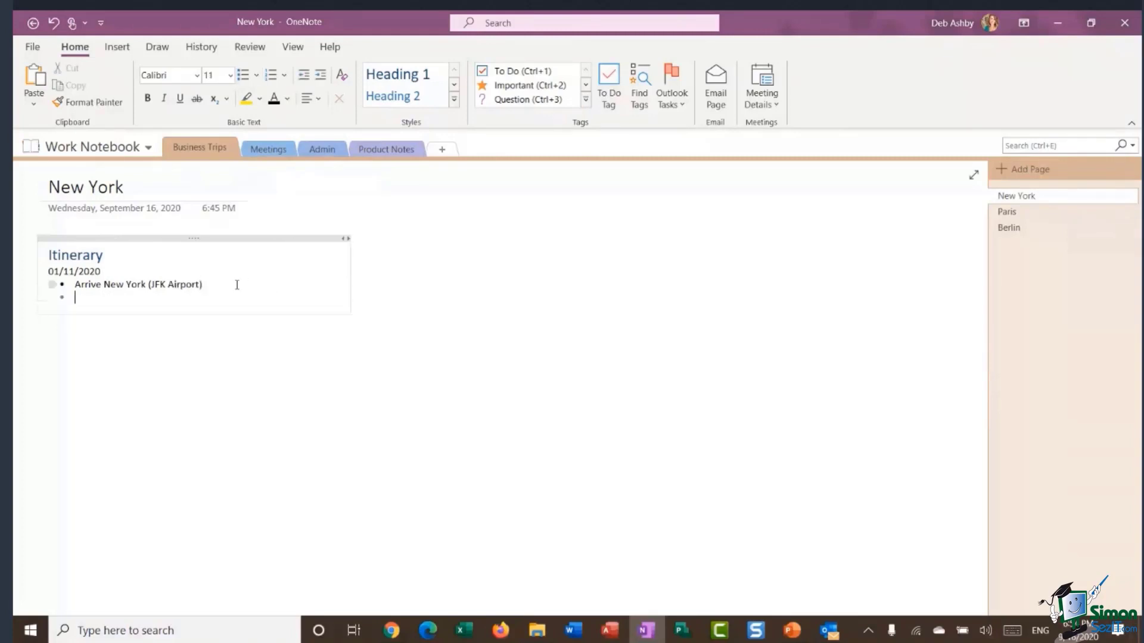
text(Check into)
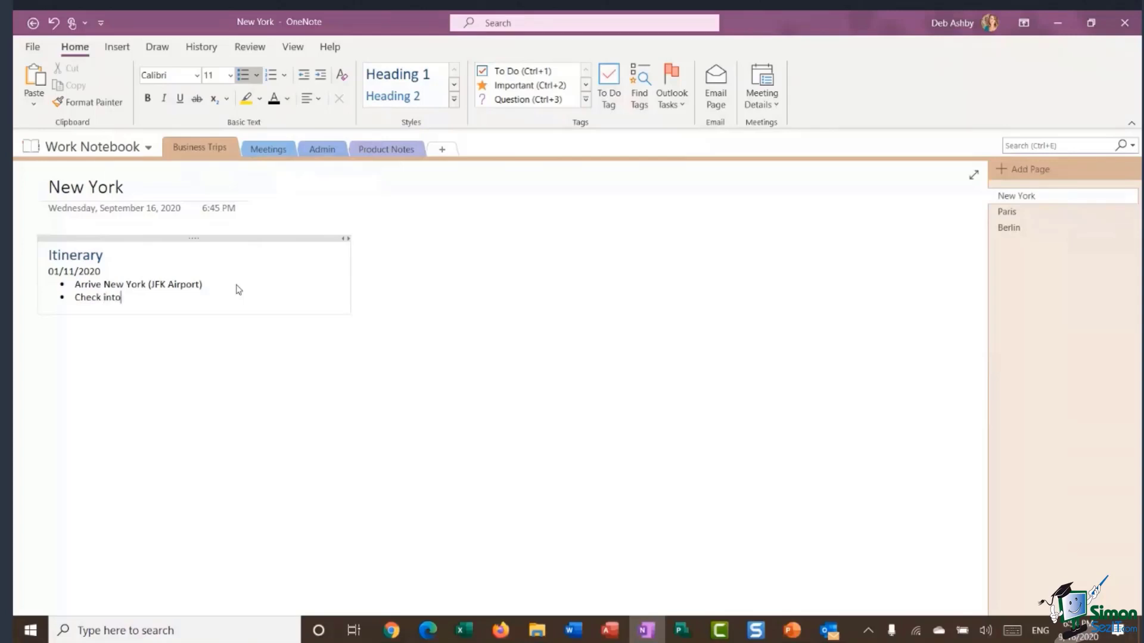
text( the Hotel Paramount, Time)
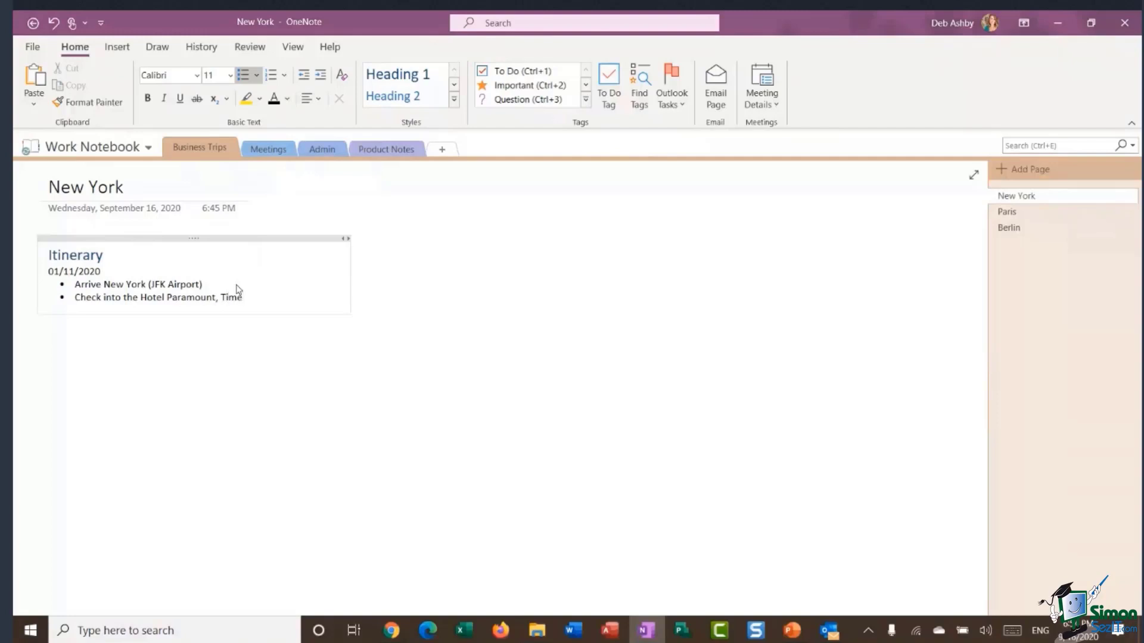
text(s Sqaure)
key(BackSpace)
key(BackSpace)
key(BackSpace)
key(BackSpace)
text(uare)
click(468, 275)
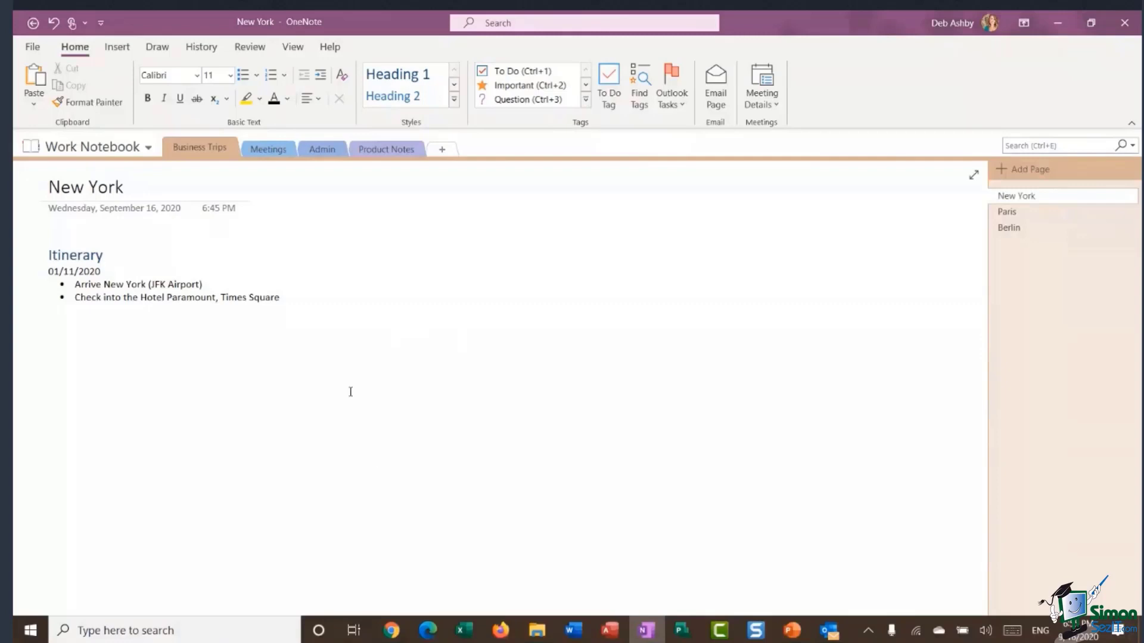
mouse_move(388, 635)
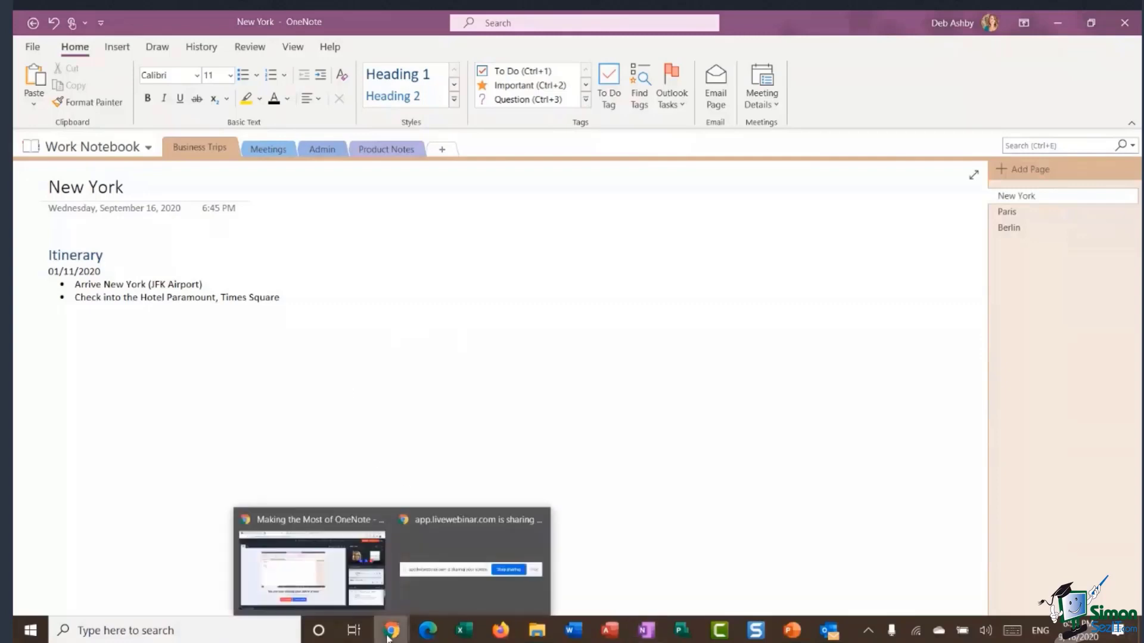
Bring up the Google Maps tab and look up Paramount Hotel from recent searches.
click(284, 561)
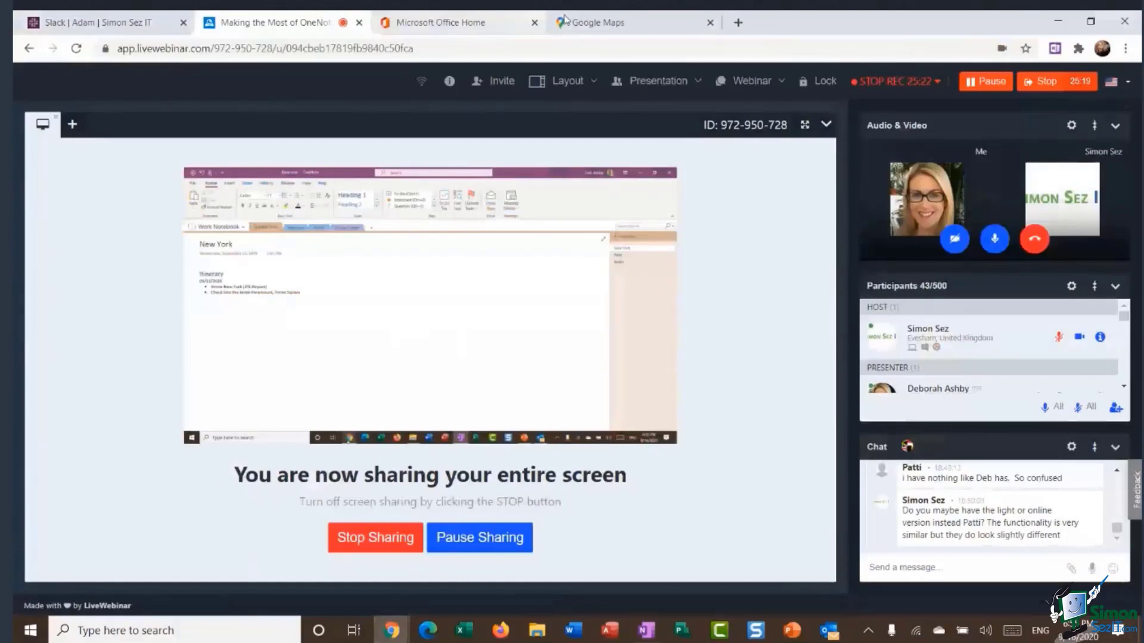
click(565, 18)
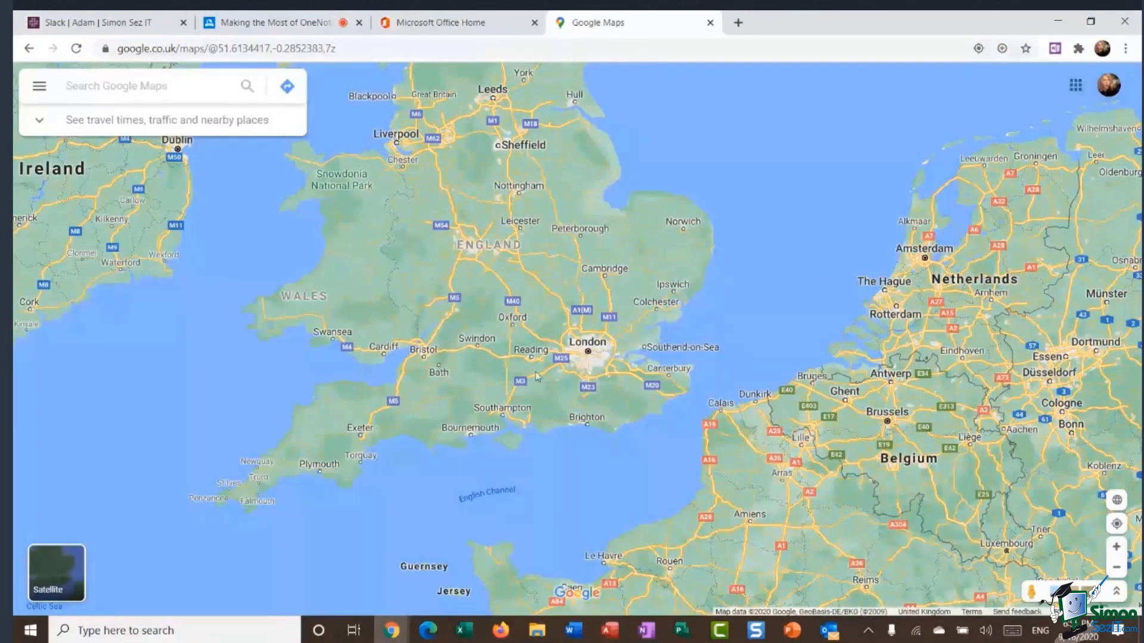
scroll(537, 375, up, 2)
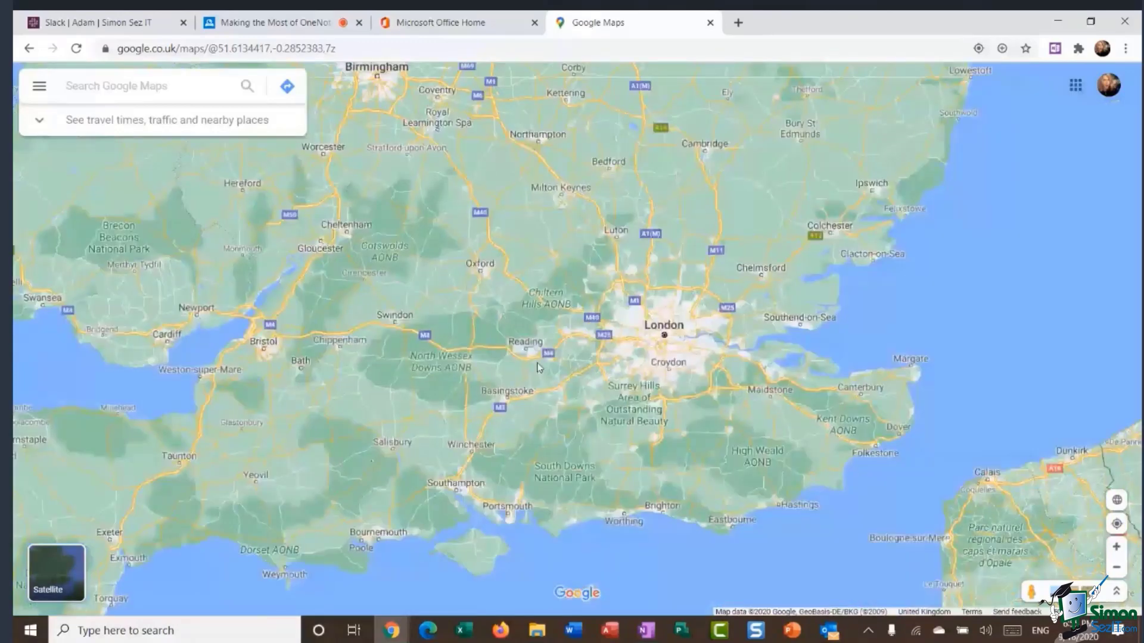
scroll(538, 367, up, 2)
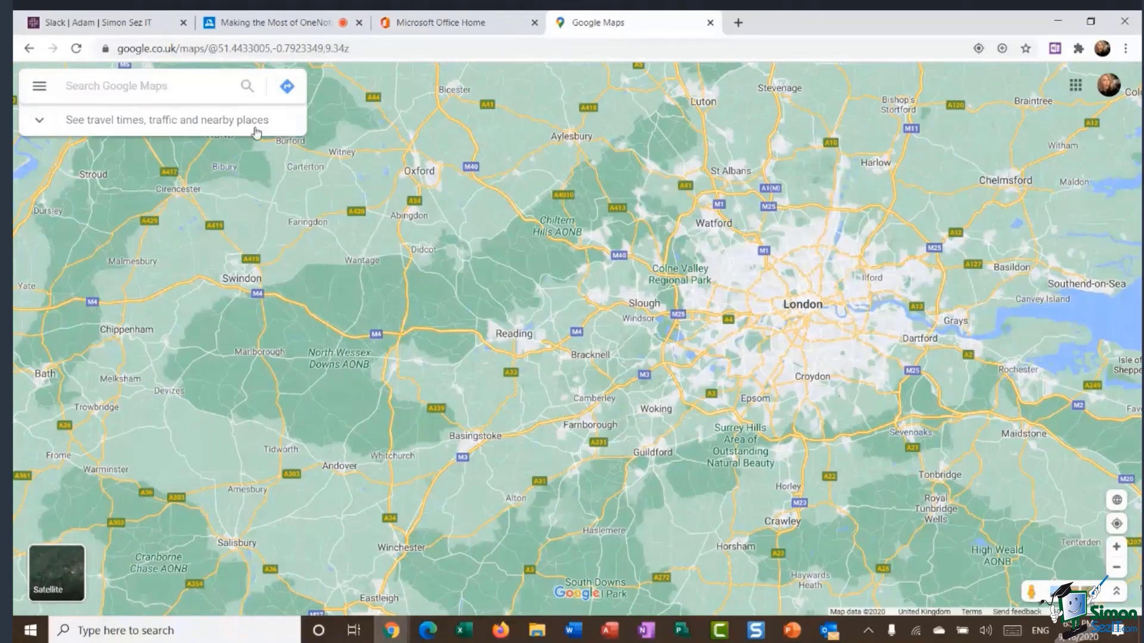
click(71, 84)
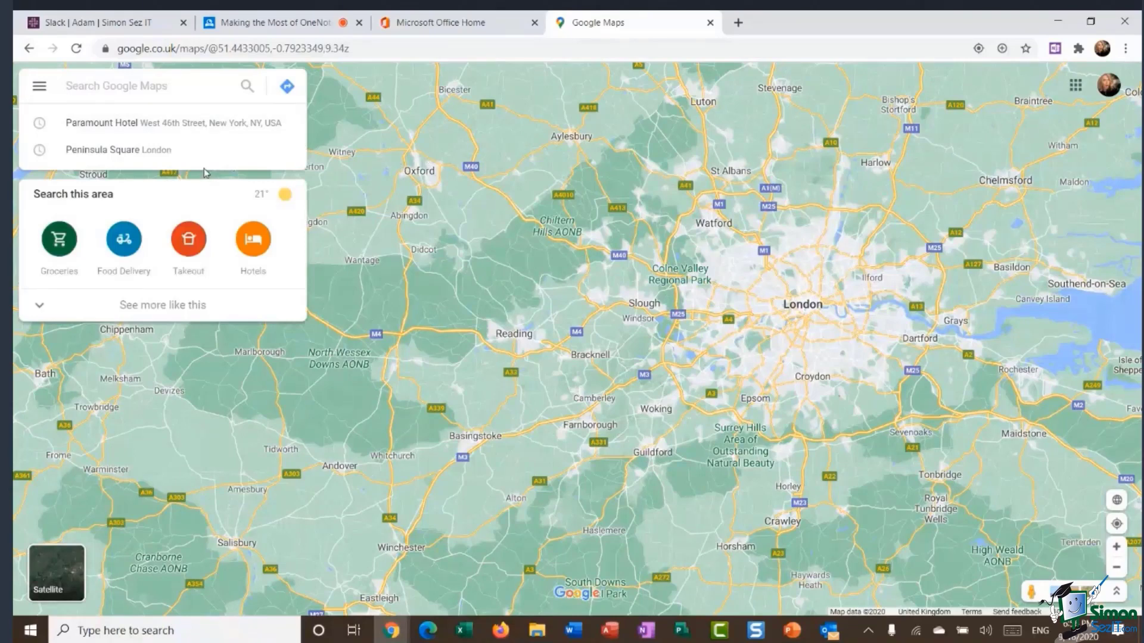
click(147, 125)
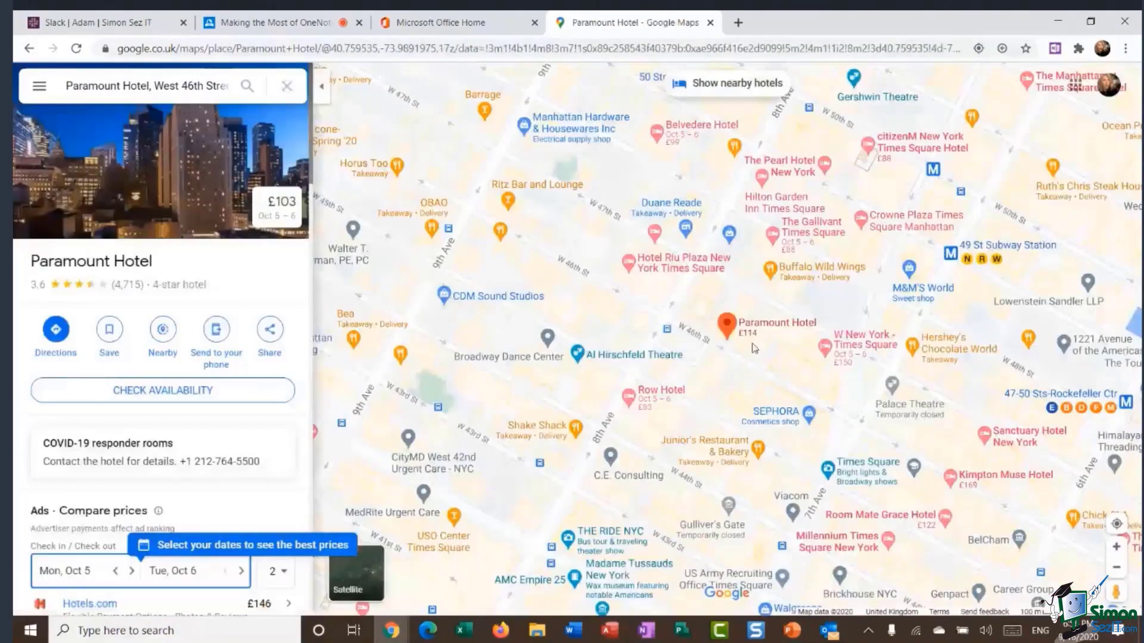
Collapse the place details and pan the map to centre Paramount Hotel.
click(320, 91)
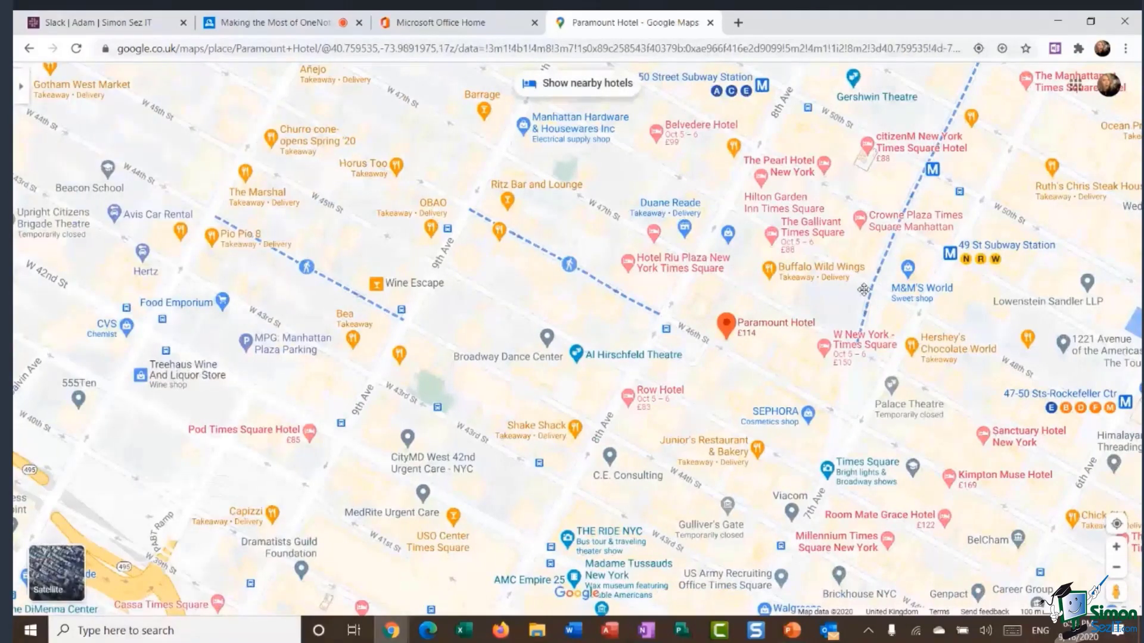
drag(863, 289, 600, 300)
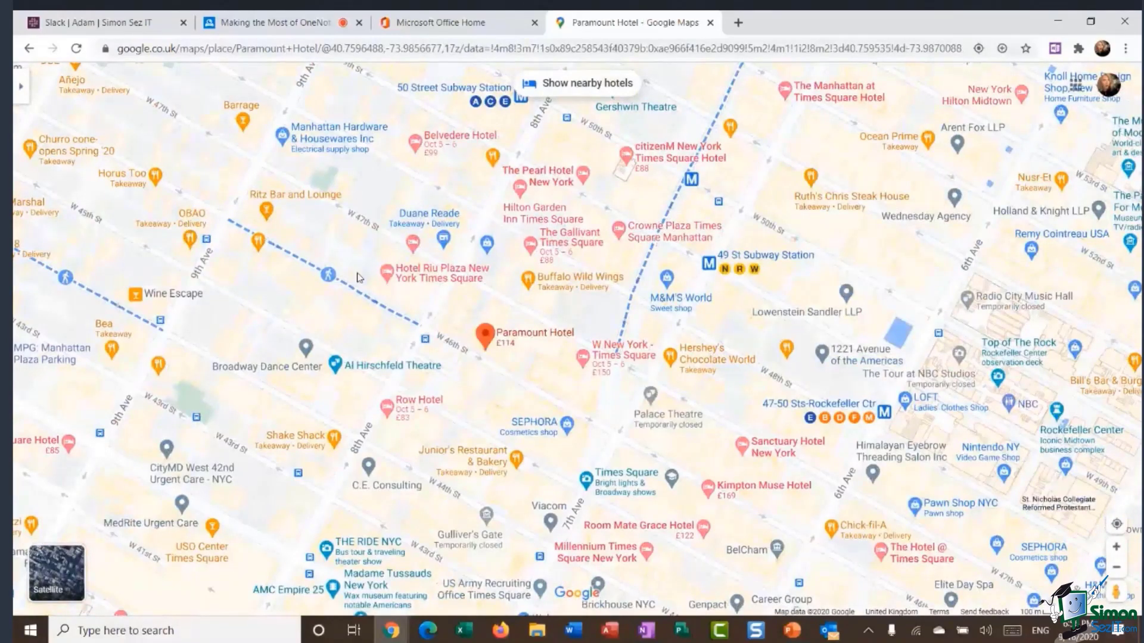
mouse_move(596, 260)
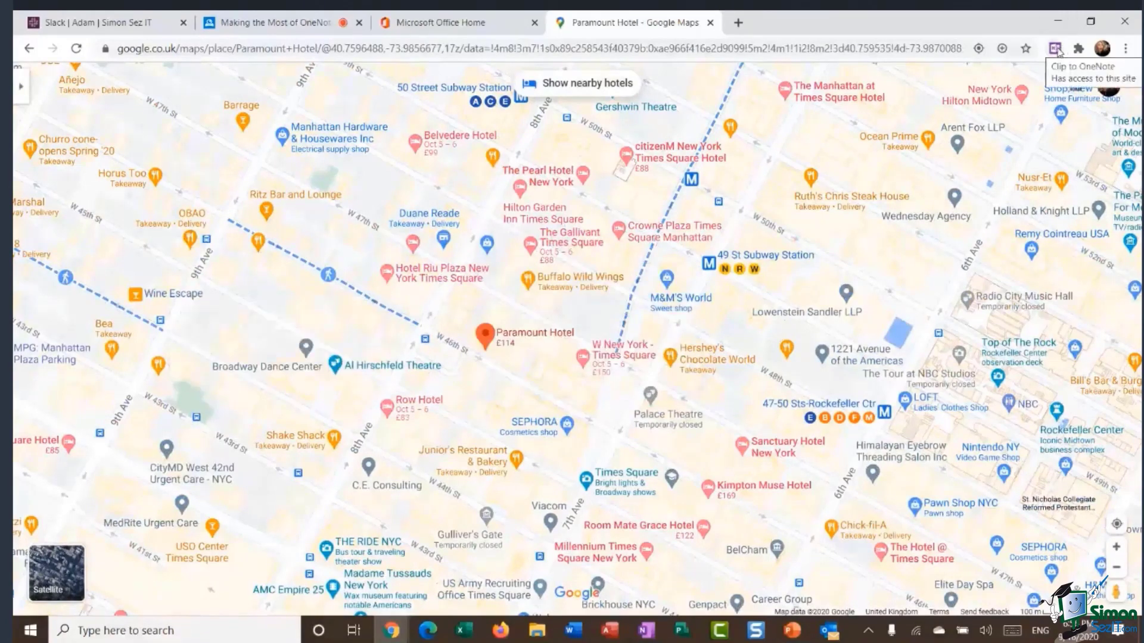
Using the Web Clipper's Region mode, reframe the map and mark a rectangle around Paramount Hotel.
click(1055, 50)
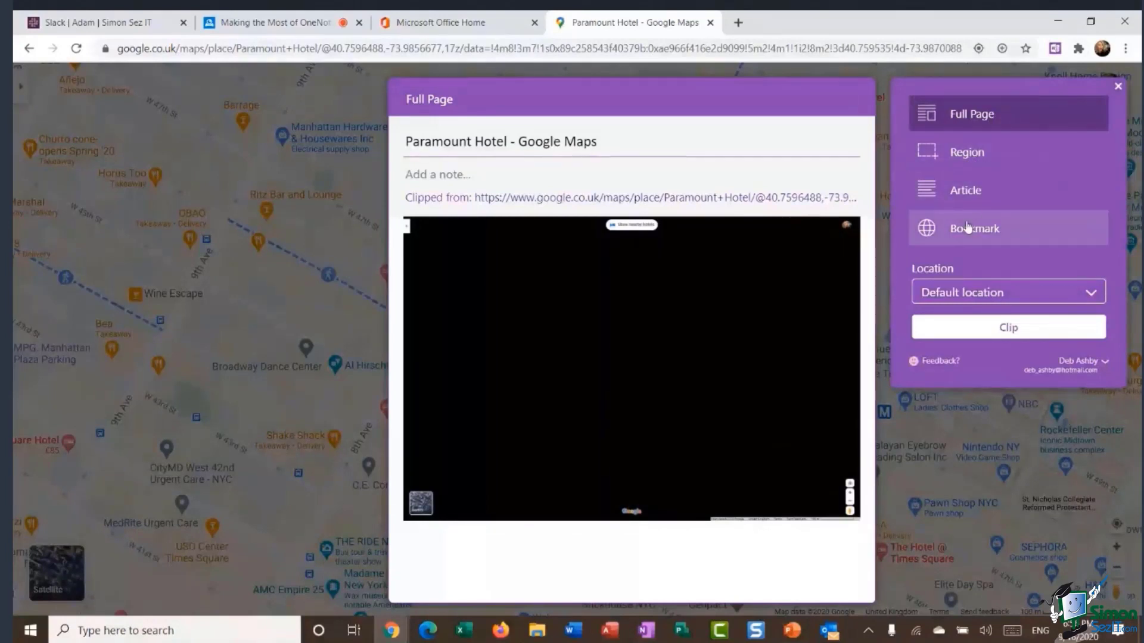
click(977, 156)
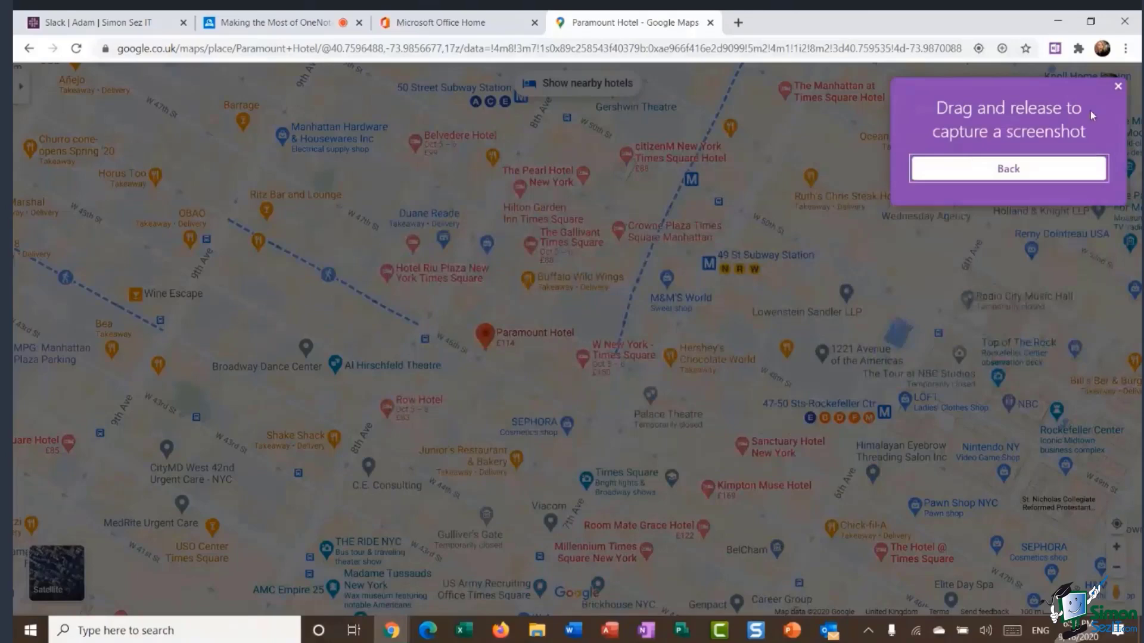
click(1115, 88)
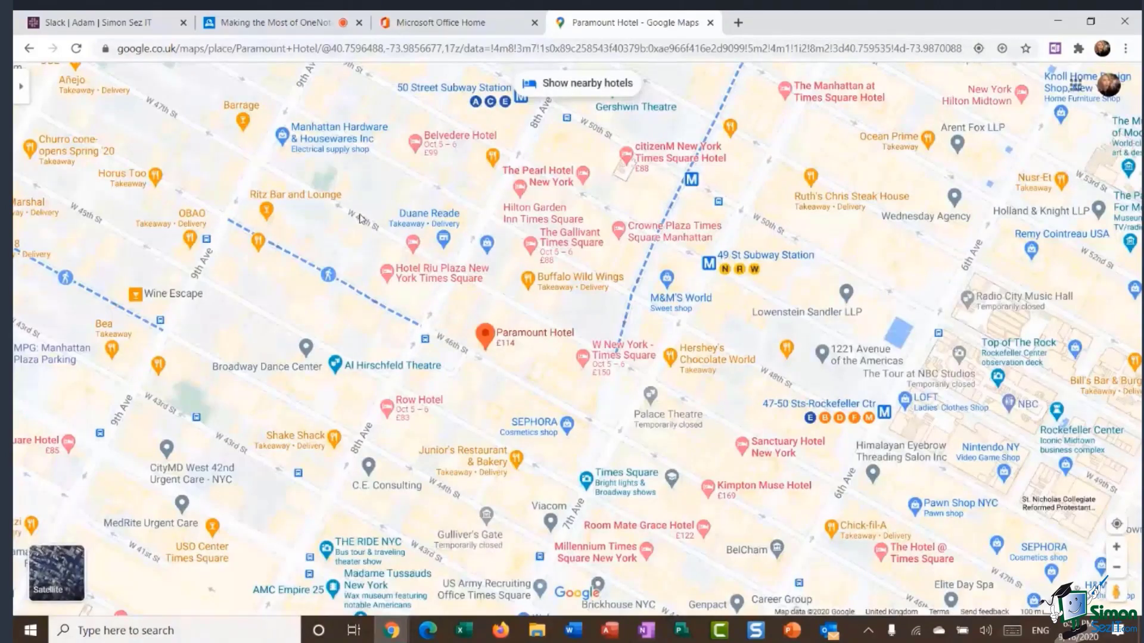
mouse_move(360, 219)
mouse_down()
mouse_move(454, 223)
mouse_move(362, 188)
mouse_move(366, 202)
mouse_up()
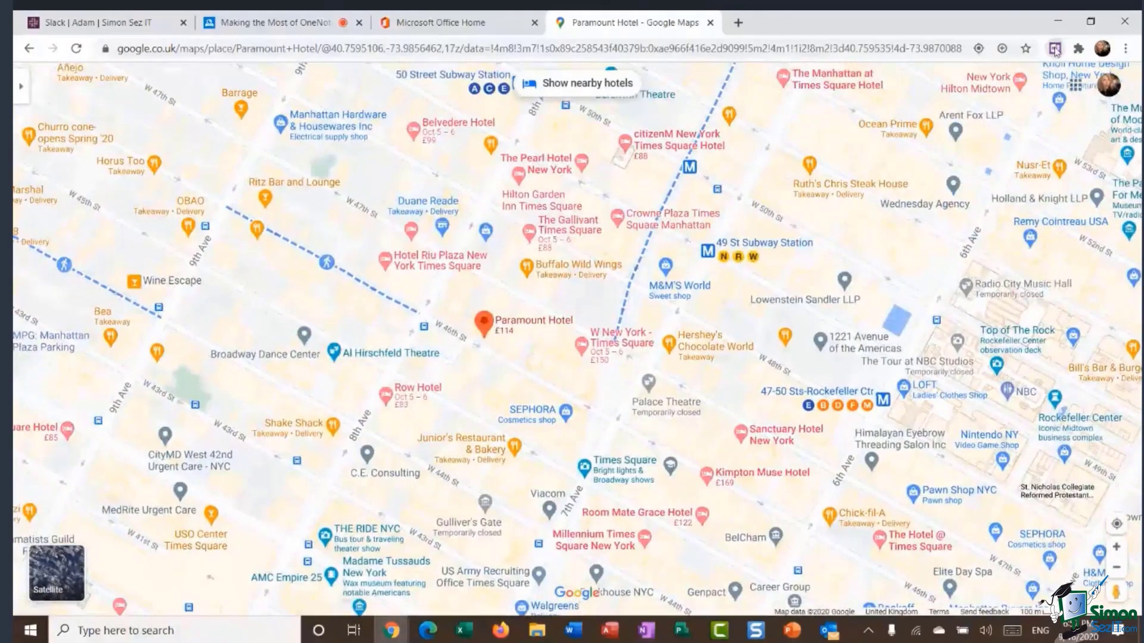
click(1055, 49)
click(974, 157)
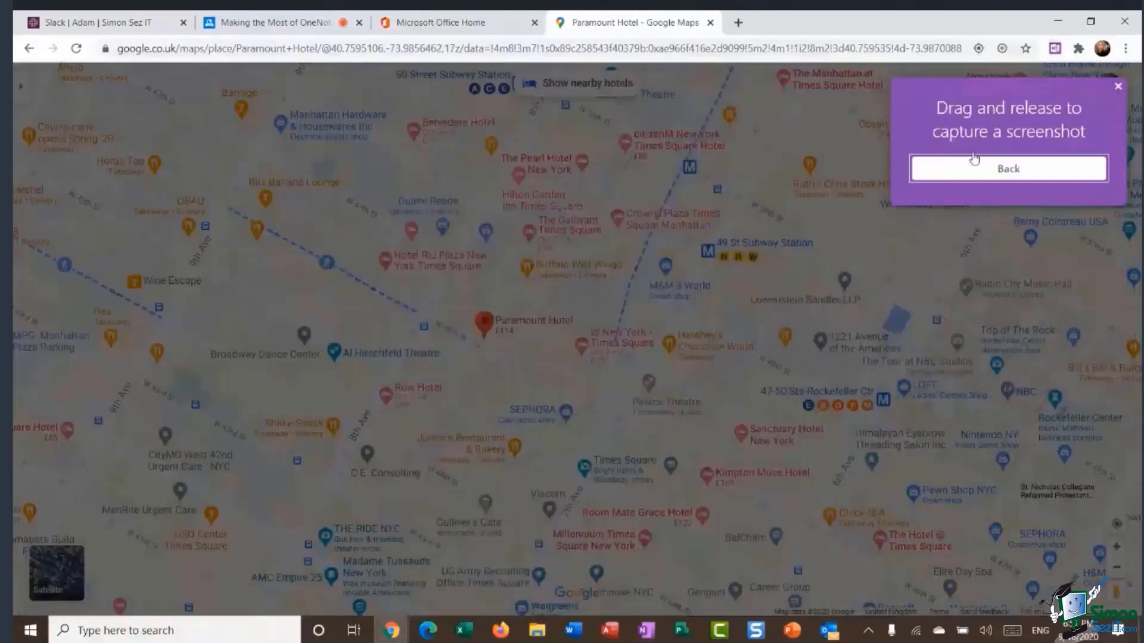
drag(277, 176, 957, 521)
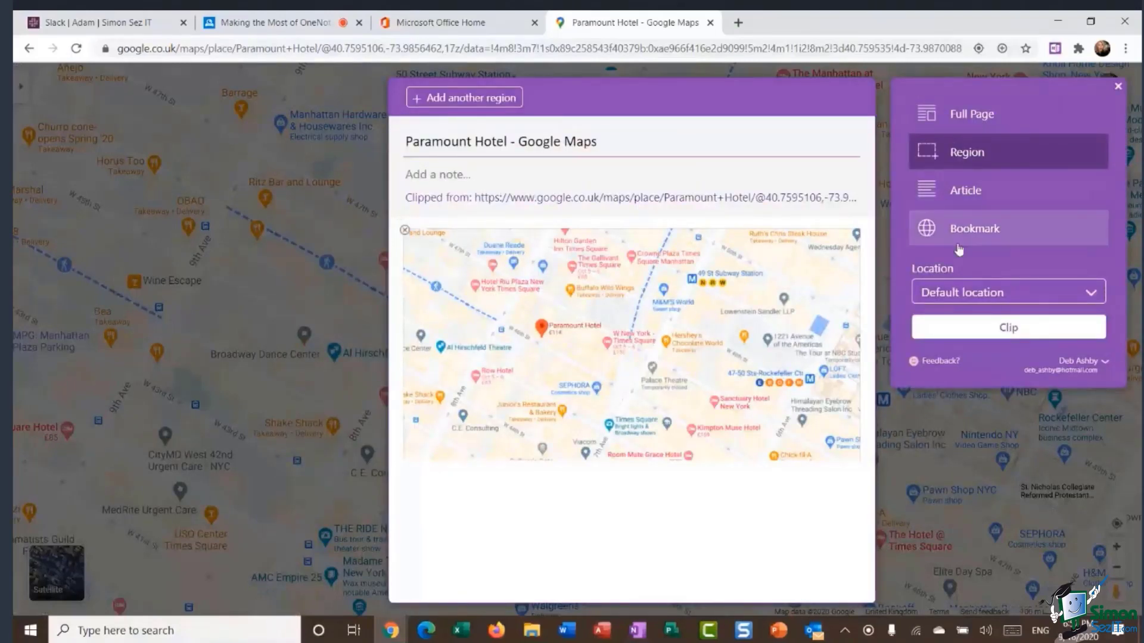
Set the clip location to the notebook's Business Trips section, send the clip, and return to OneNote.
click(1092, 296)
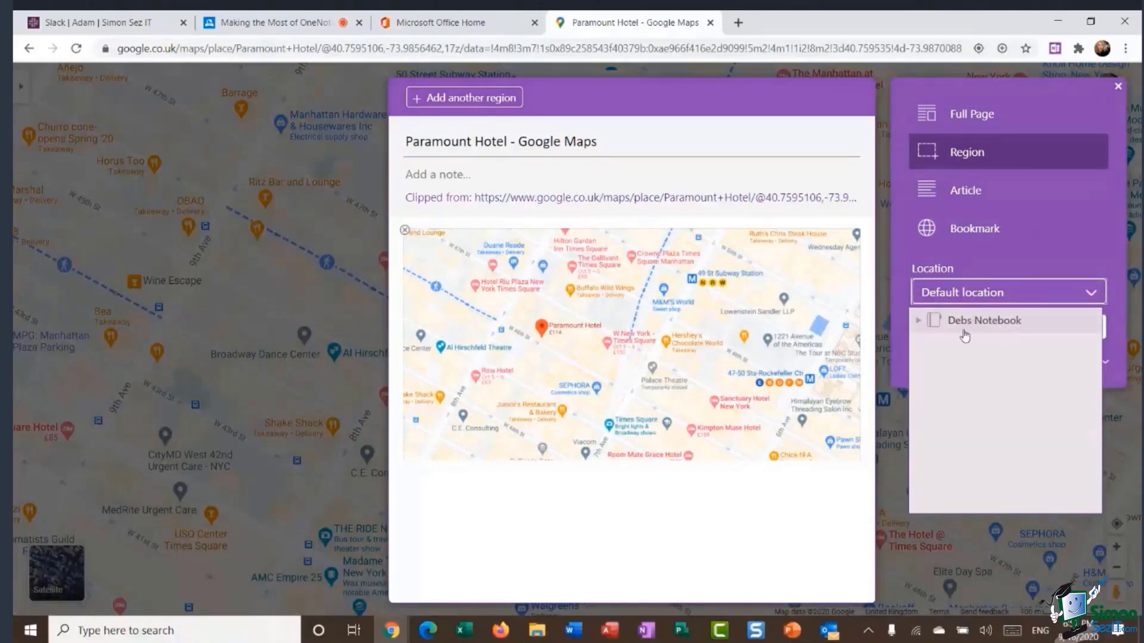
click(918, 324)
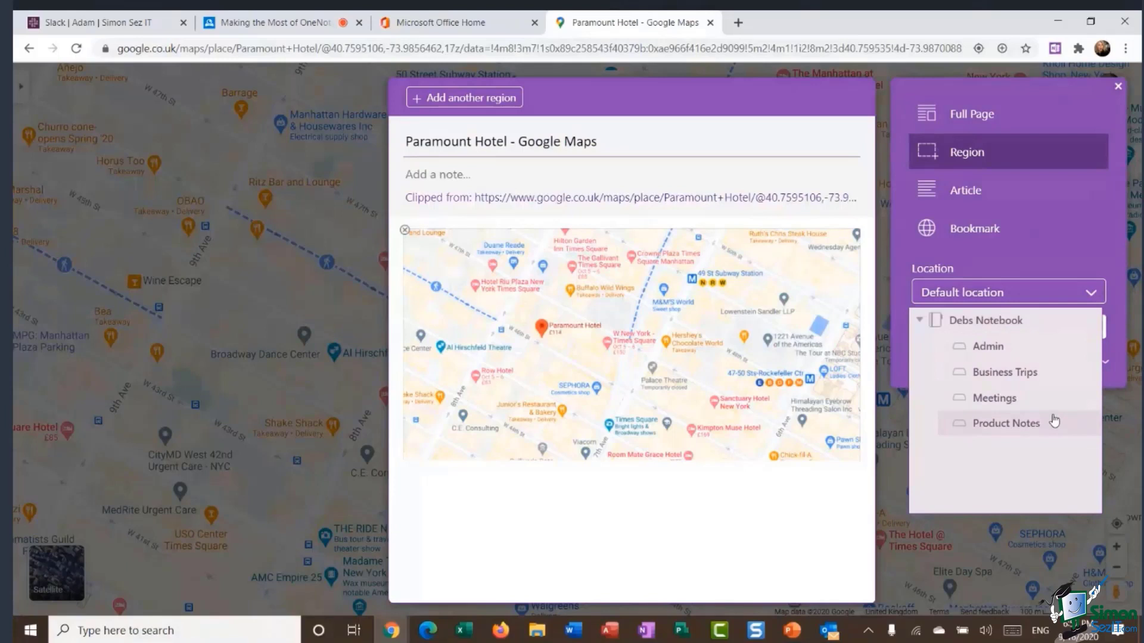
click(1012, 375)
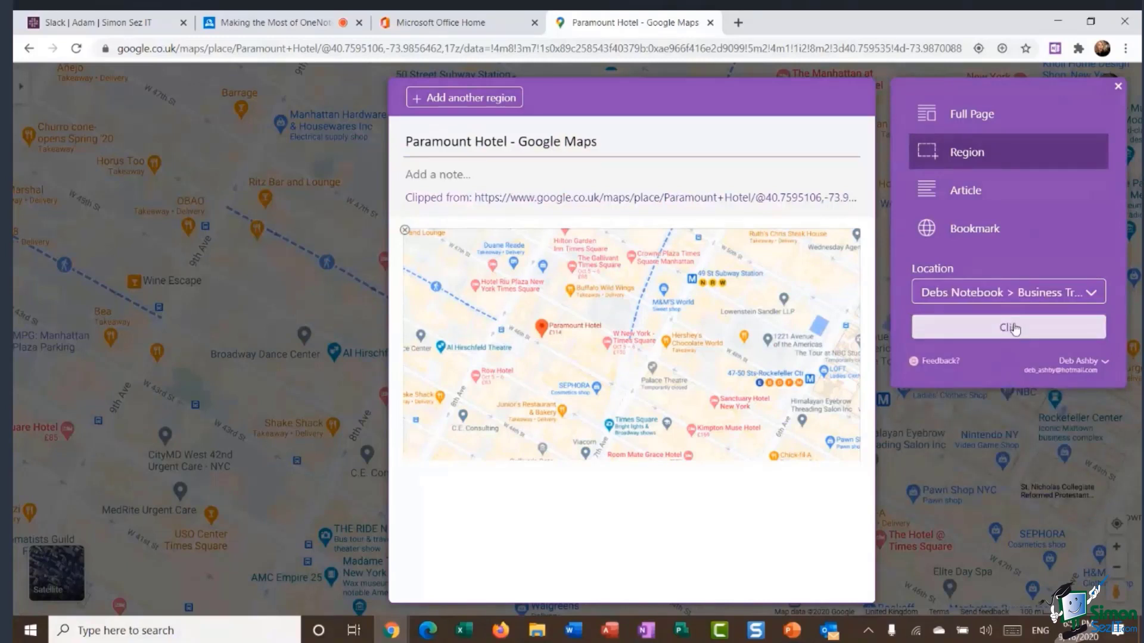
click(1014, 328)
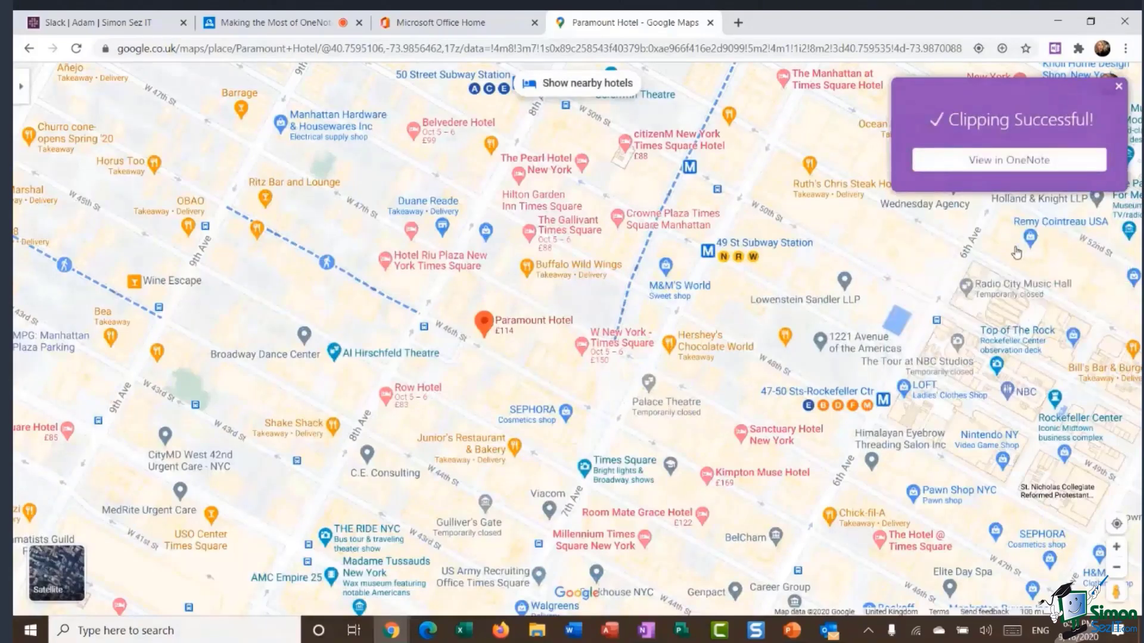
click(646, 636)
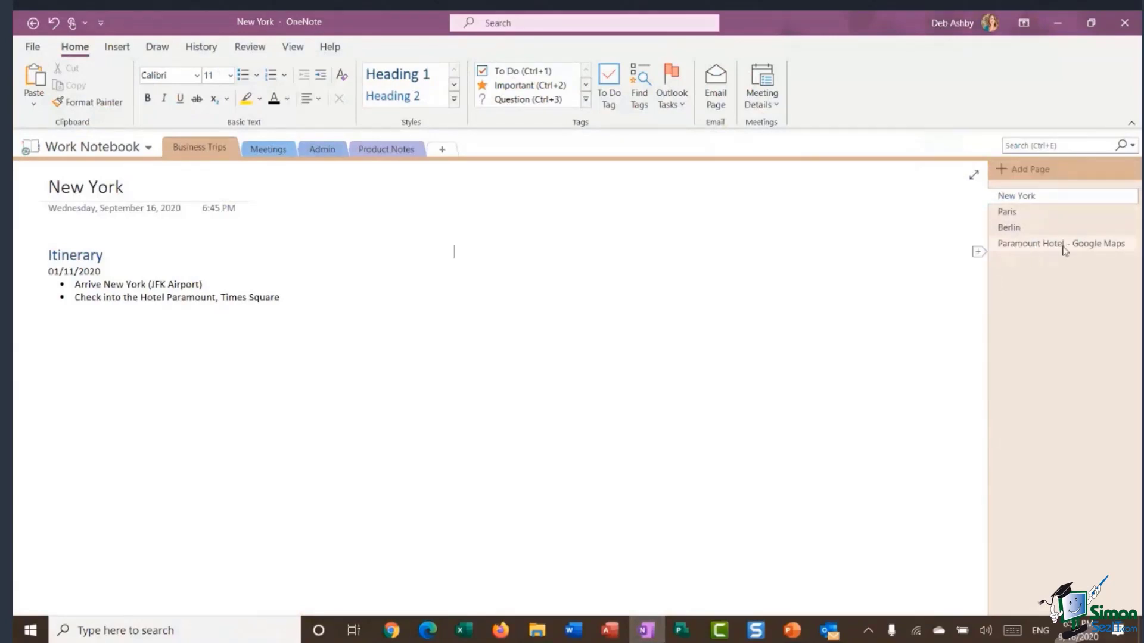
Open the Paramount Hotel - Google Maps page and delete its 'Clipped from' source line.
click(1064, 249)
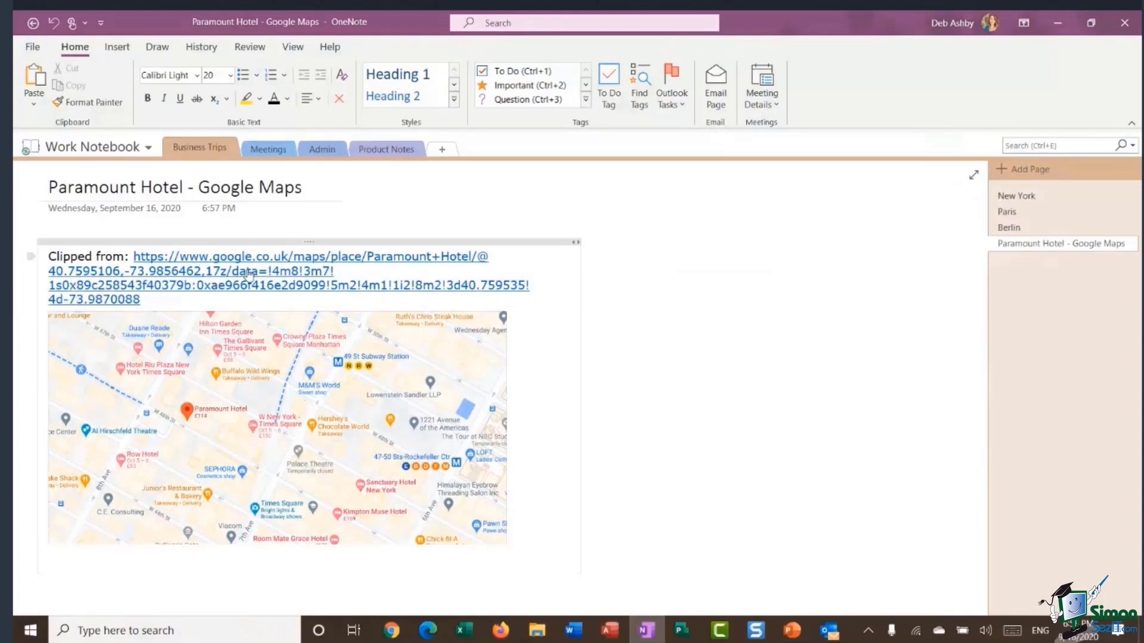
drag(148, 299, 38, 251)
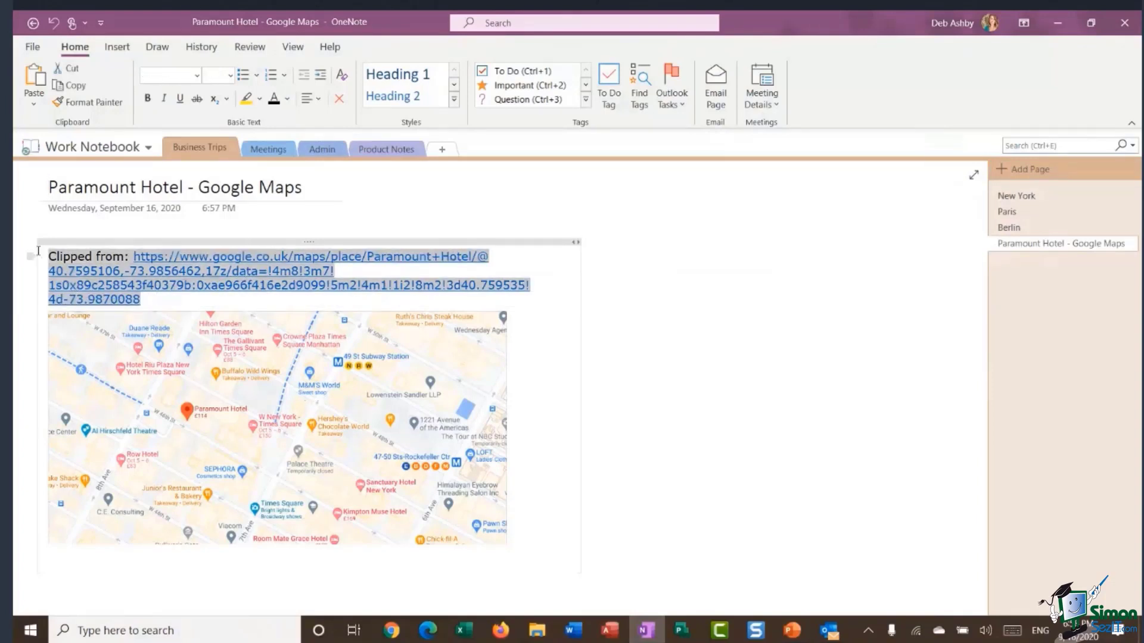
key(Delete)
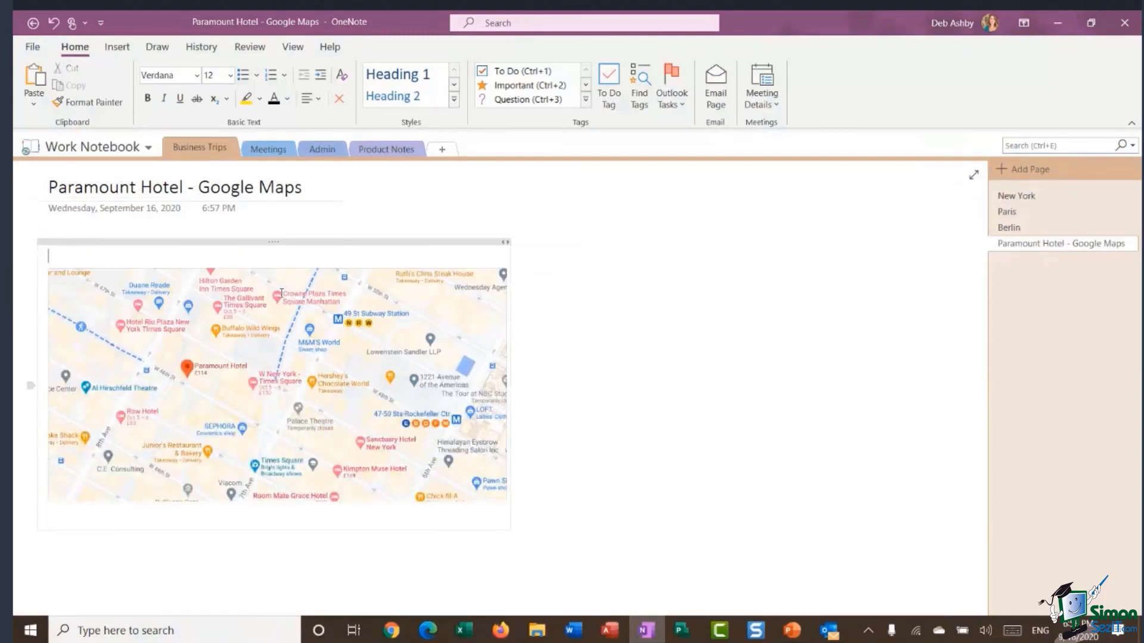
Nudge the clipped map slightly down and right, then select its container.
drag(341, 242, 360, 255)
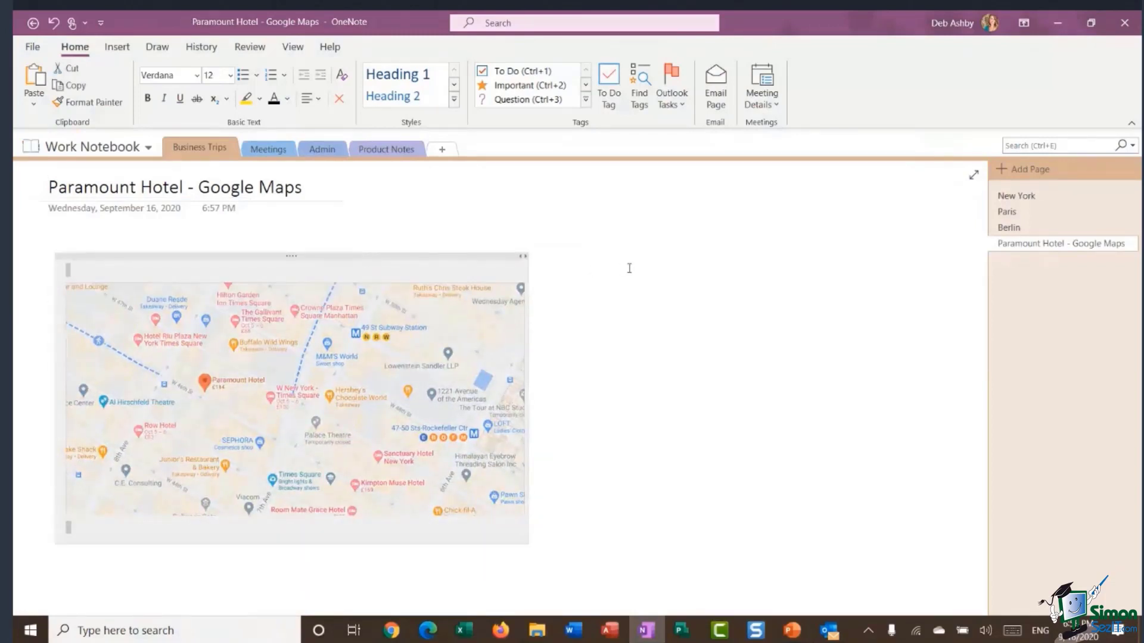
click(682, 294)
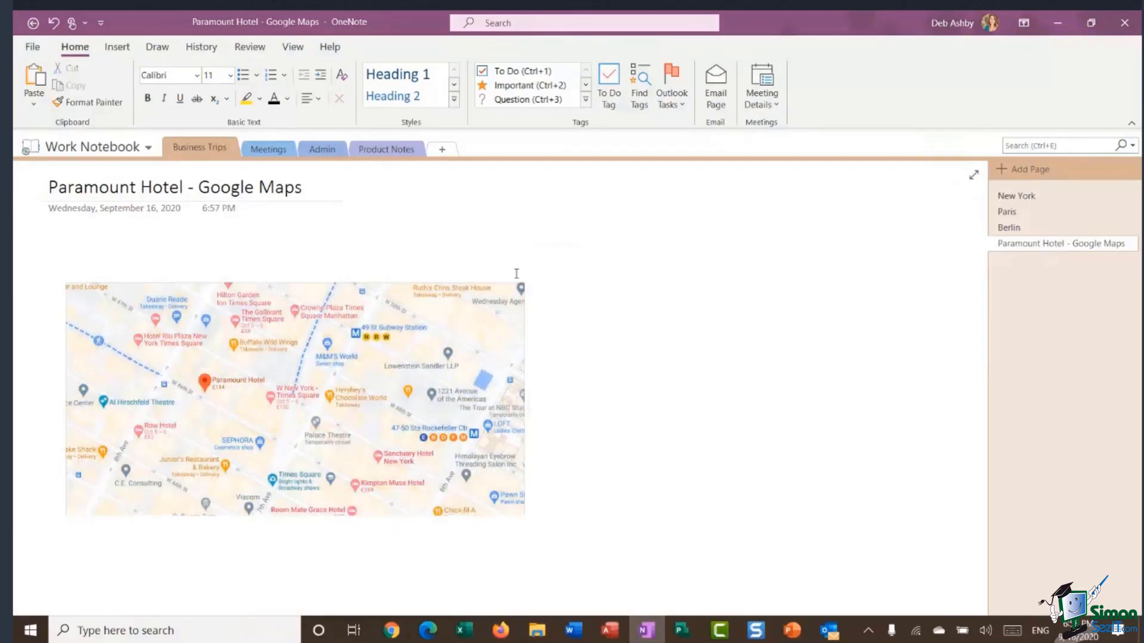
click(379, 256)
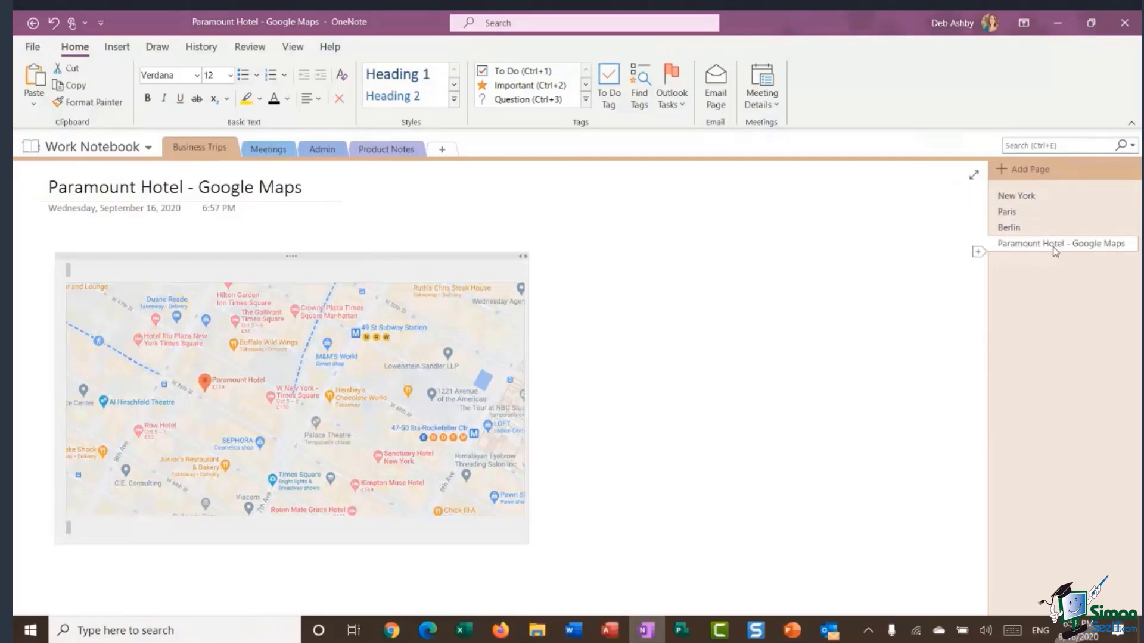
click(337, 256)
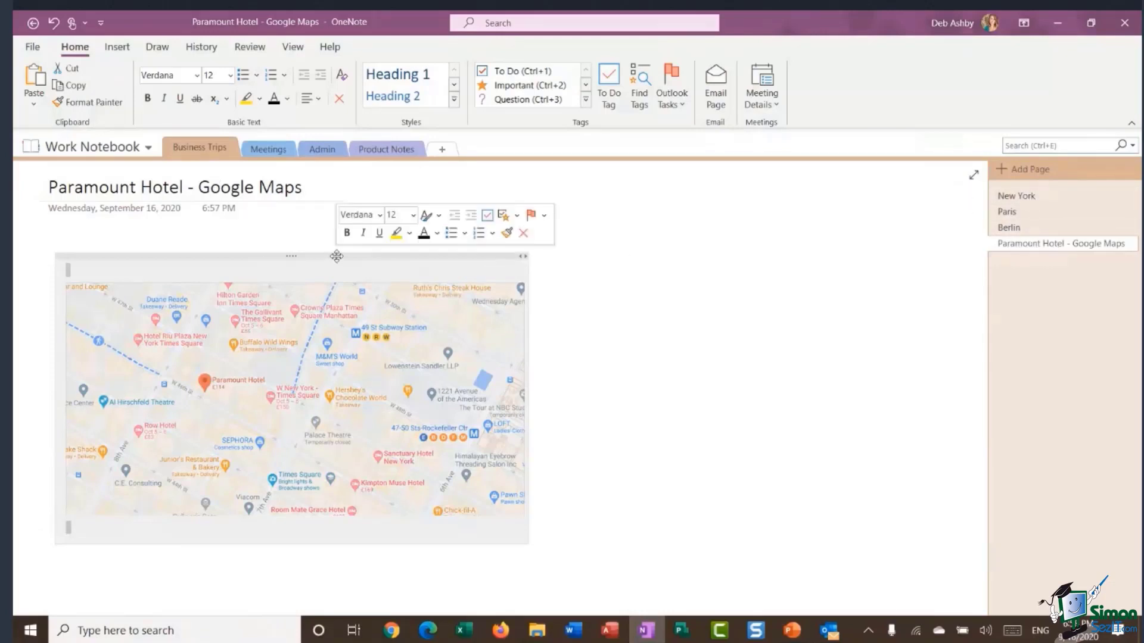
Paste the map onto the New York page and move it under the itinerary.
key(Delete)
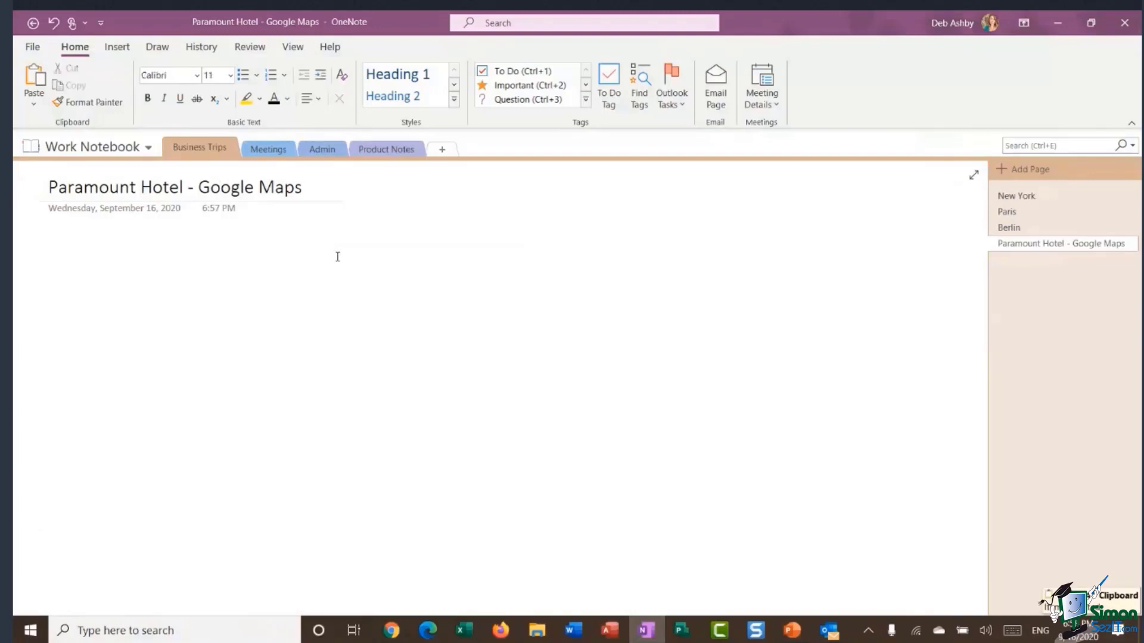
click(1031, 197)
key(ctrl+v)
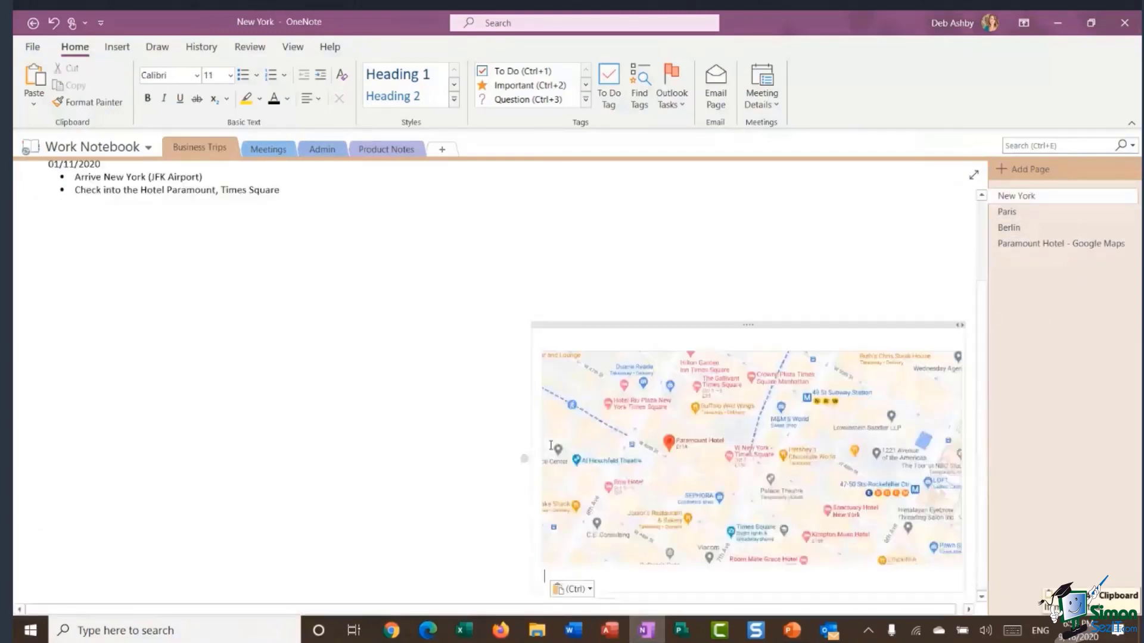
drag(829, 319, 342, 204)
click(710, 293)
scroll(709, 298, up, 3)
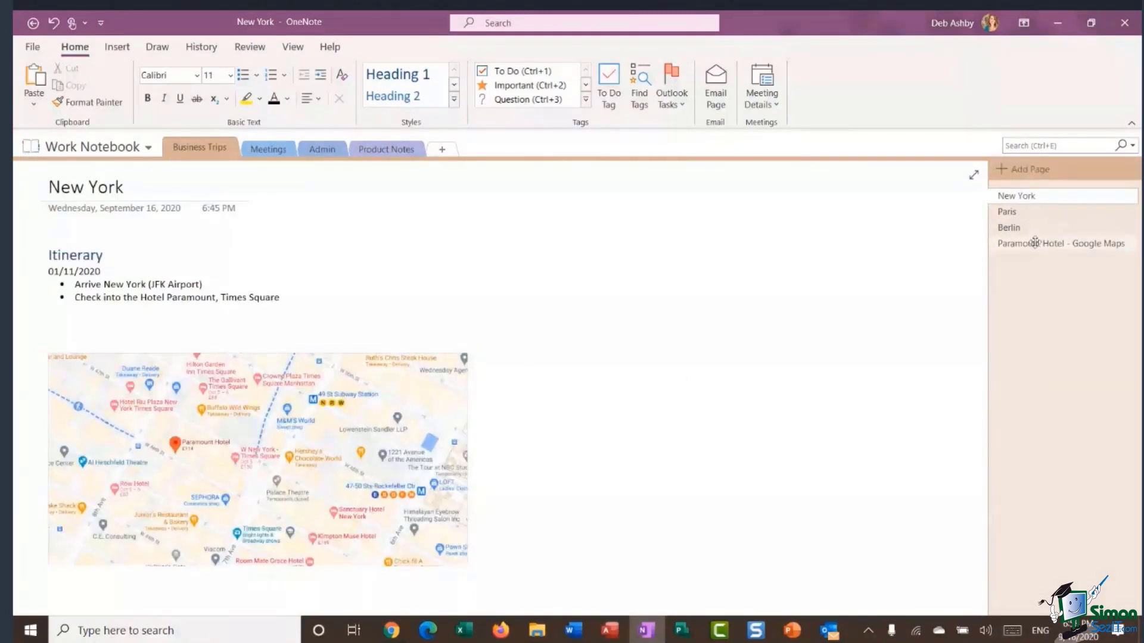
Delete the Paramount Hotel - Google Maps page.
click(1037, 243)
right_click(1037, 246)
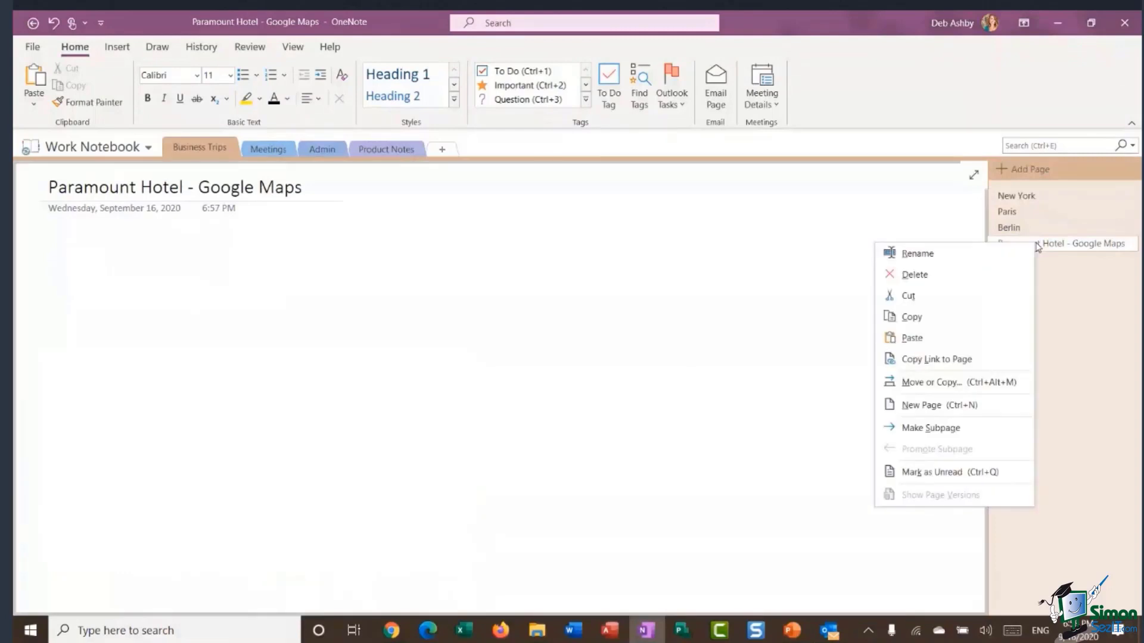
click(934, 274)
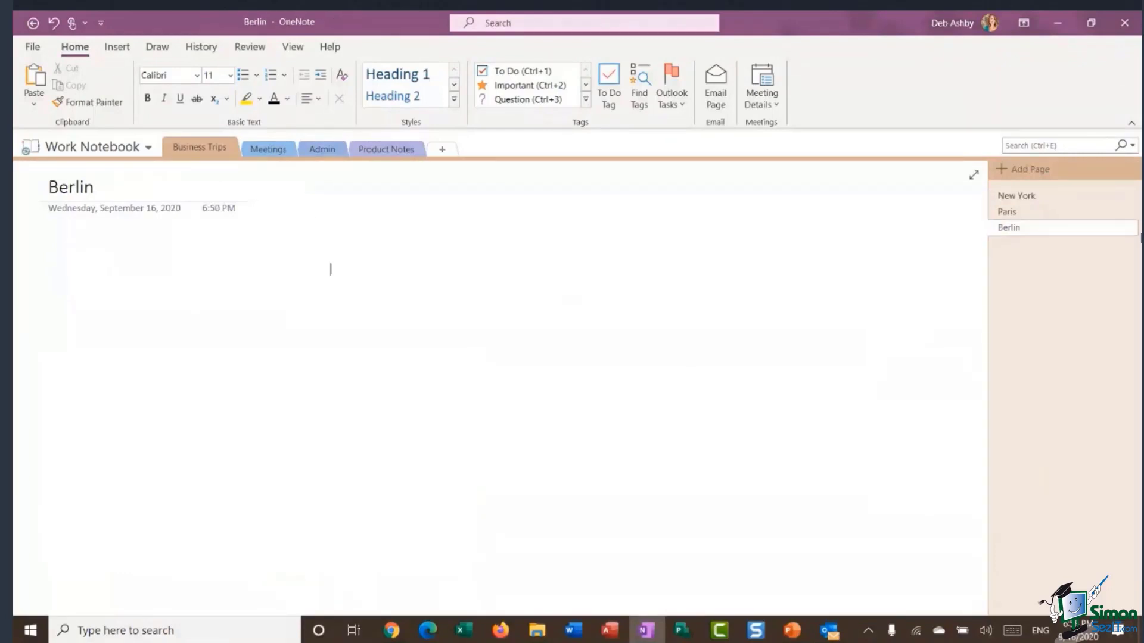
On the New York page, move the map up beneath the itinerary bullets and show the Insert ribbon.
click(1028, 198)
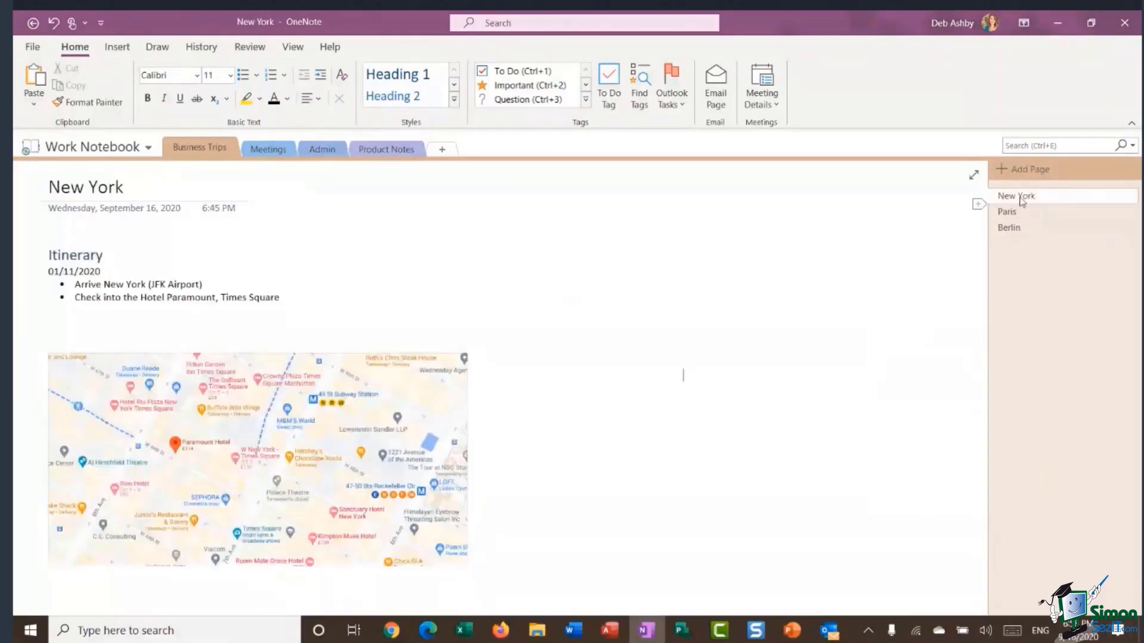
drag(324, 327, 321, 298)
click(602, 339)
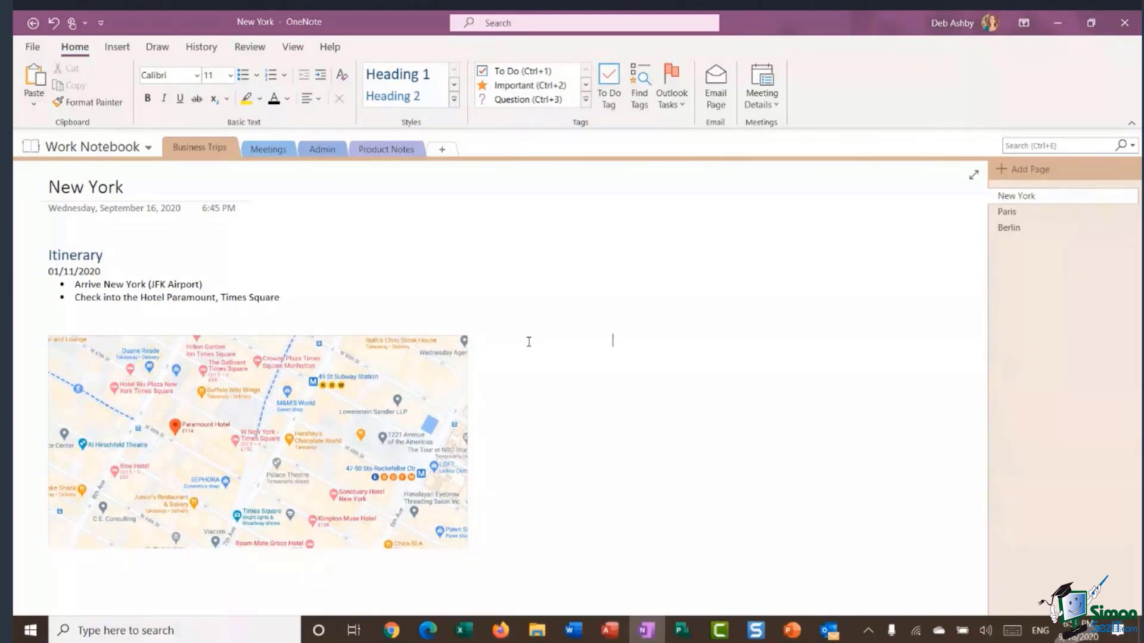
click(122, 48)
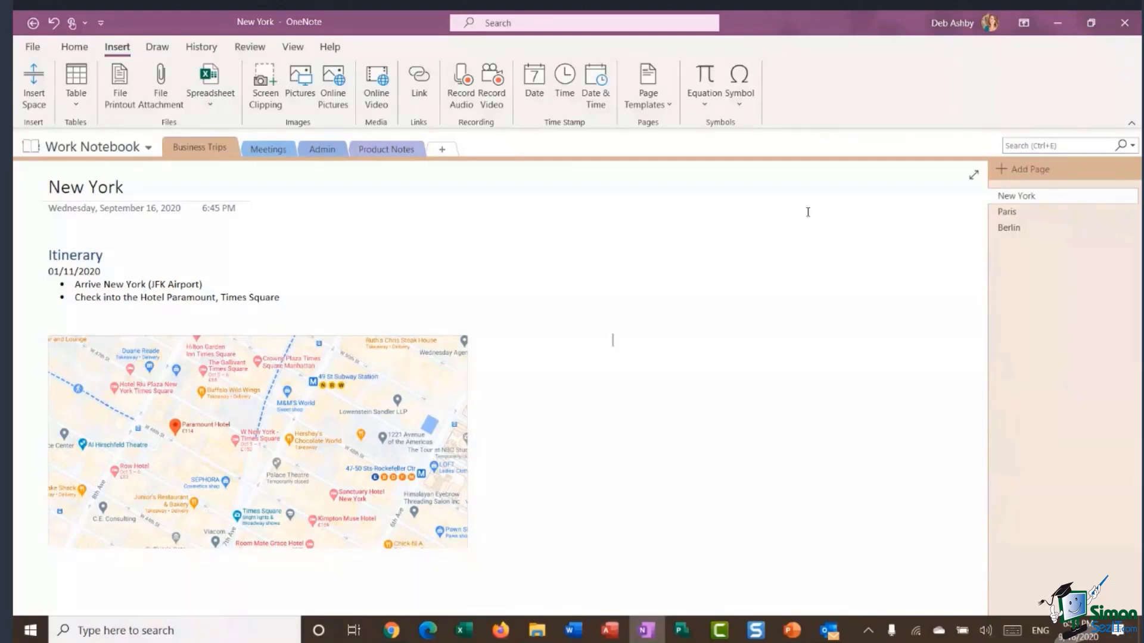
Capture a screen clipping of a map area, then minimize OneNote.
click(268, 93)
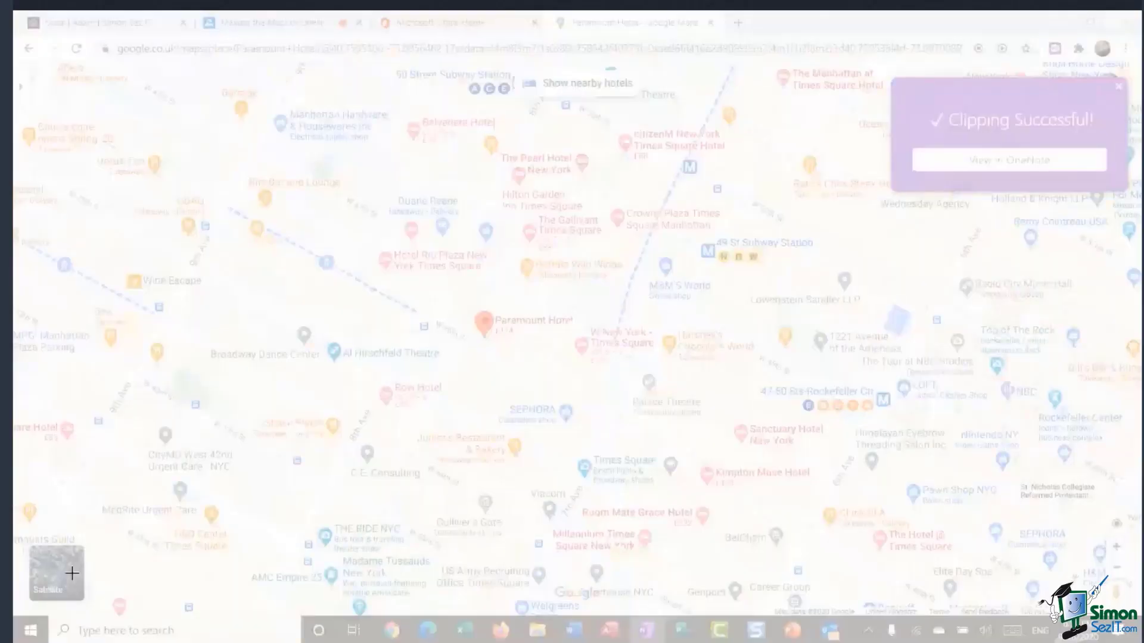
drag(280, 179, 953, 524)
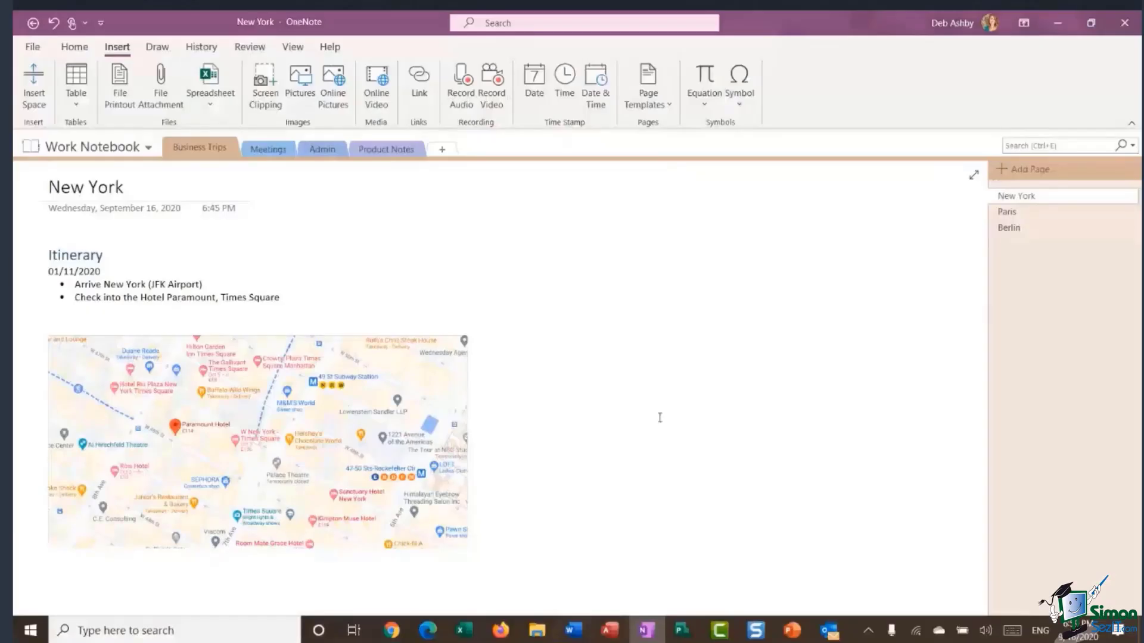
click(1058, 24)
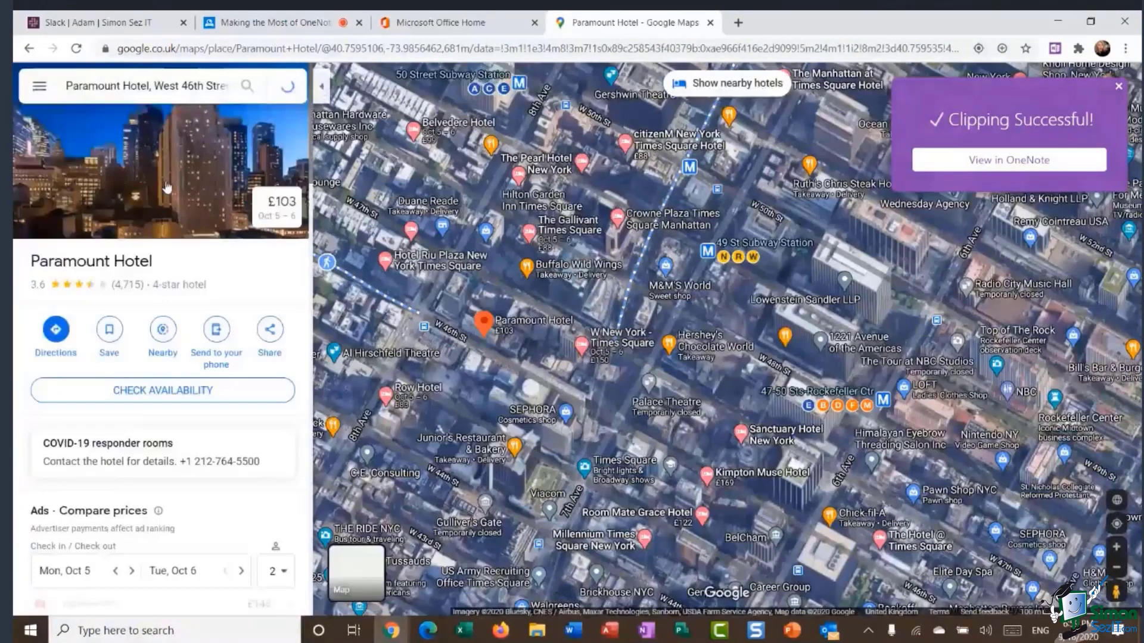
Show the Paramount Hotel photo full width in Google Maps and start a new screen clipping.
click(167, 188)
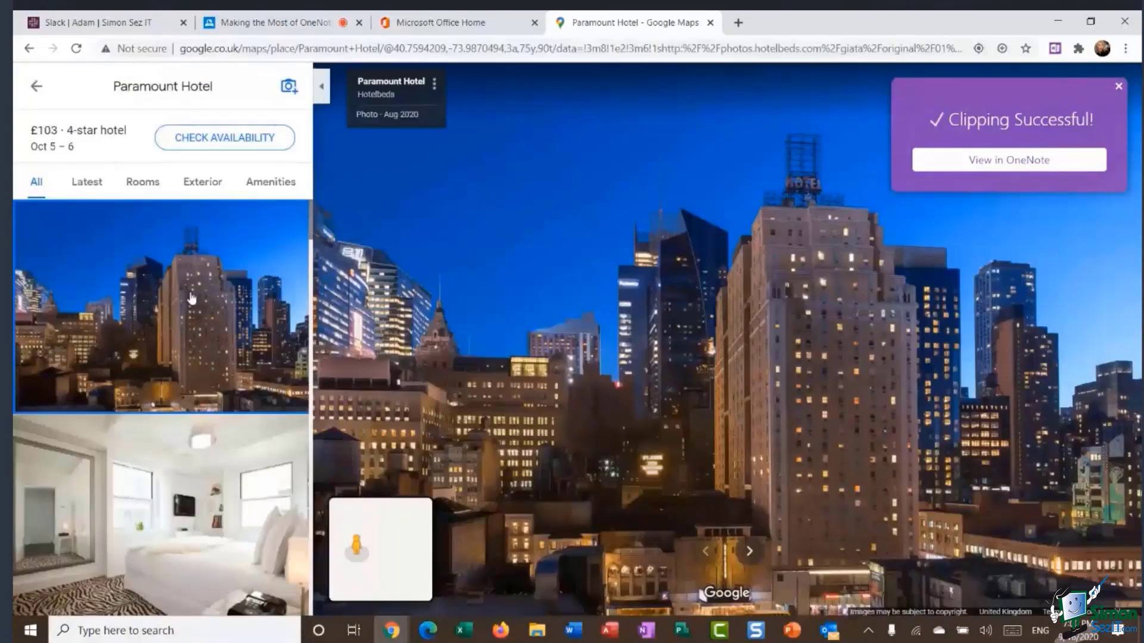
click(325, 89)
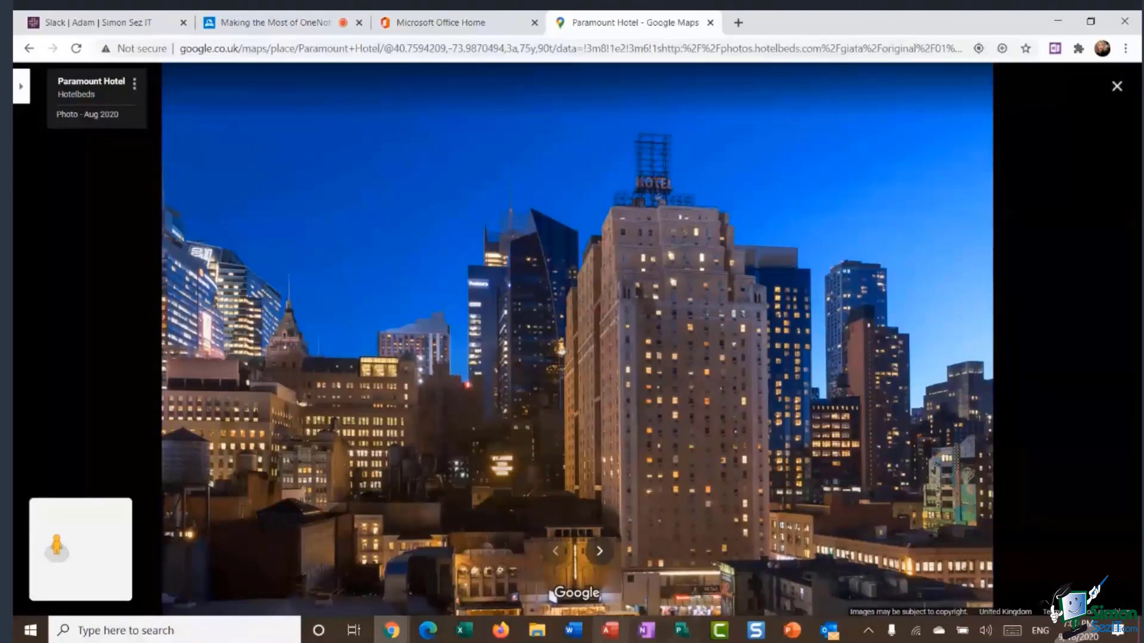
click(651, 633)
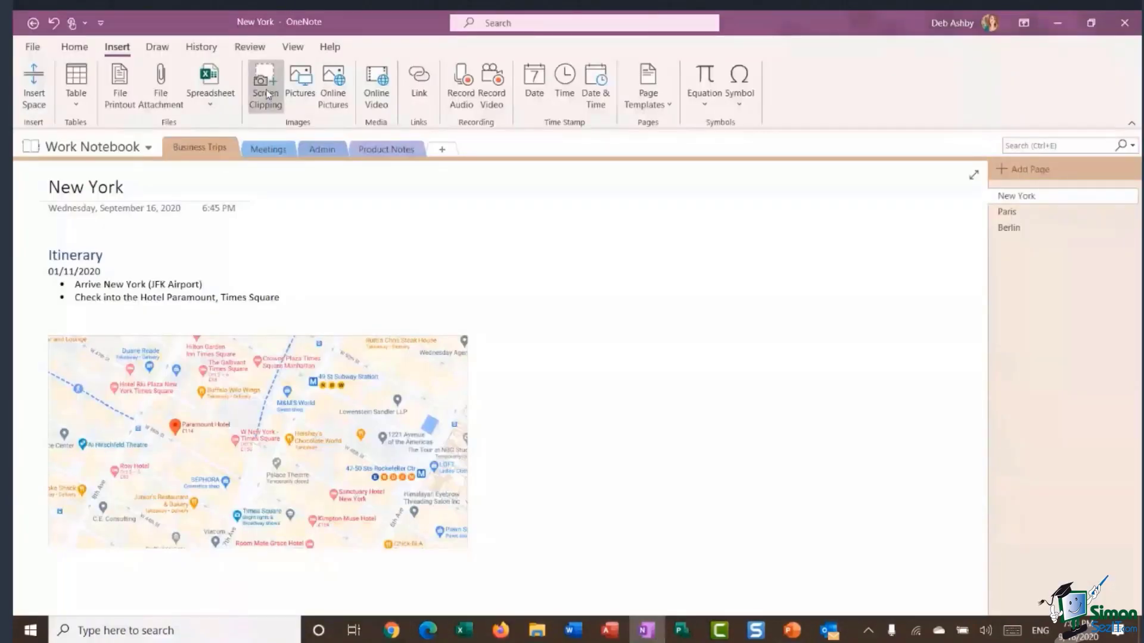
click(266, 89)
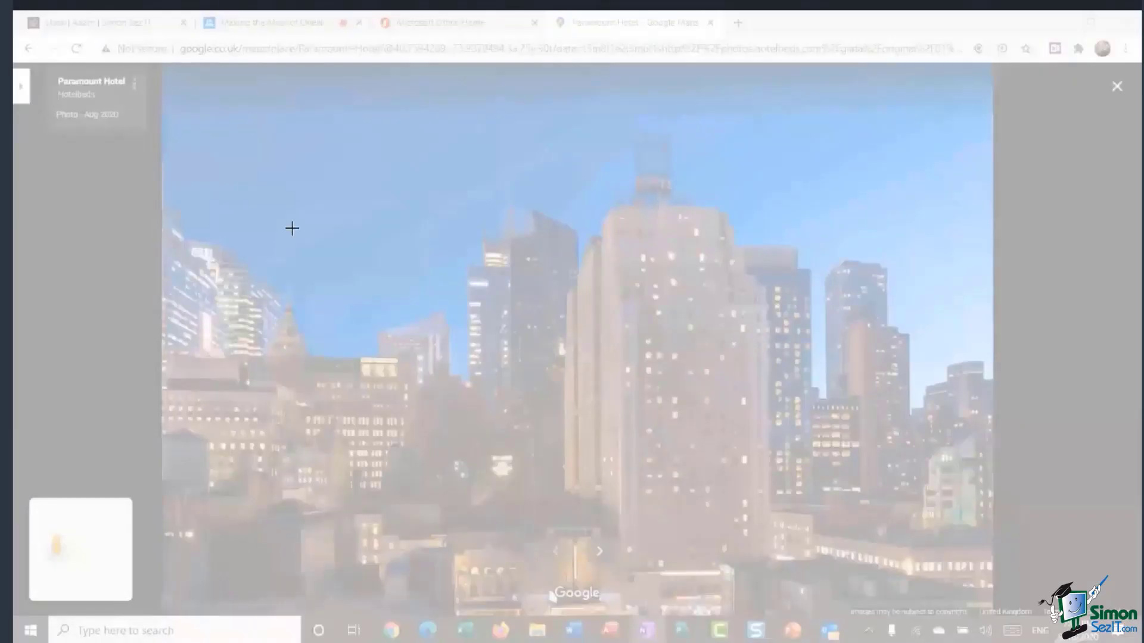
Clip the Paramount Hotel photo and move the clipping up onto the New York page.
drag(160, 112, 1005, 383)
drag(994, 476, 995, 560)
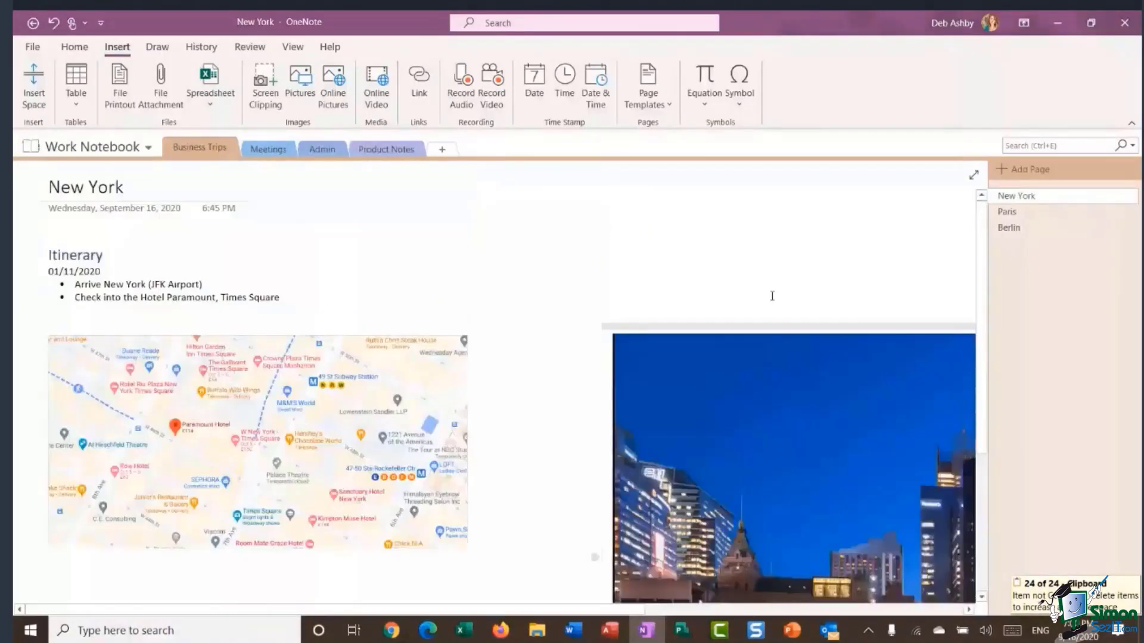
scroll(772, 296, down, 3)
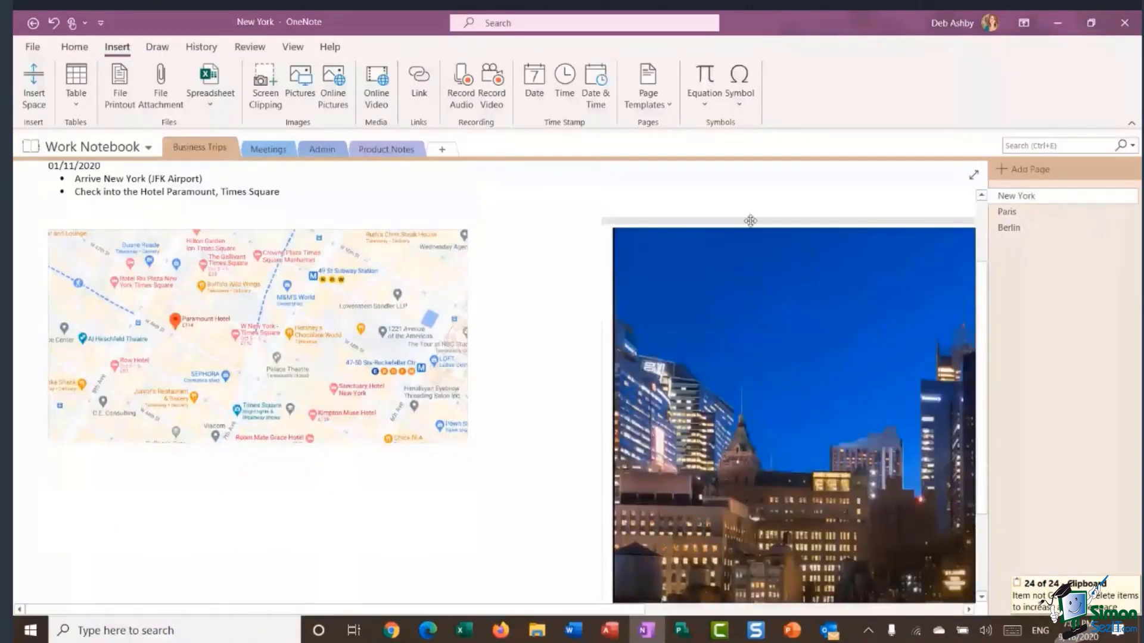
drag(750, 221, 661, 204)
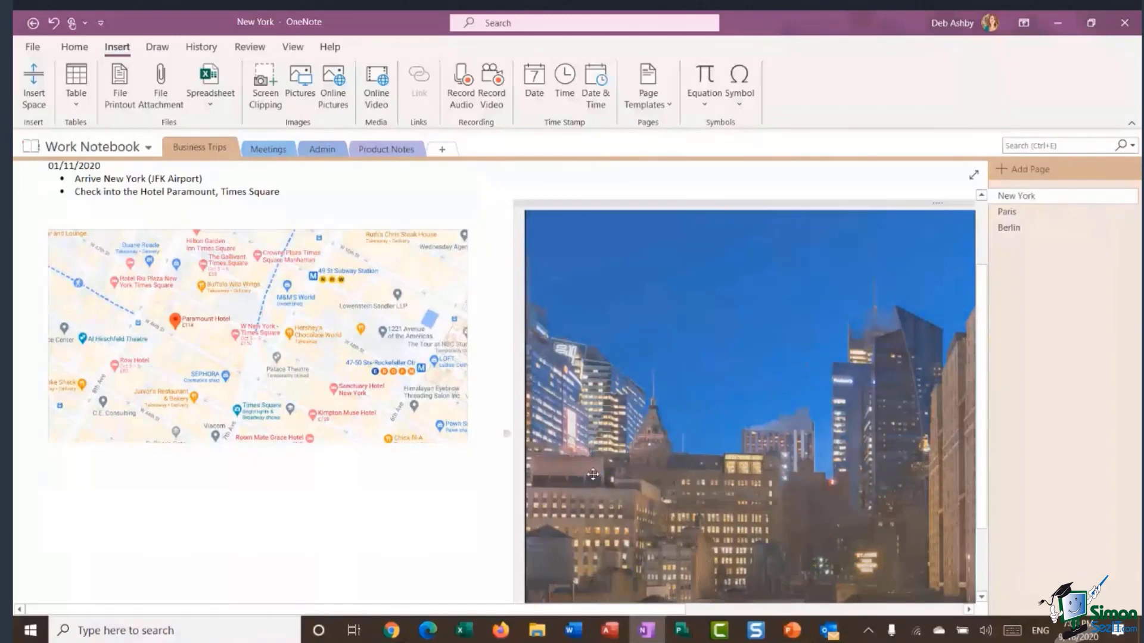
scroll(571, 513, down, 3)
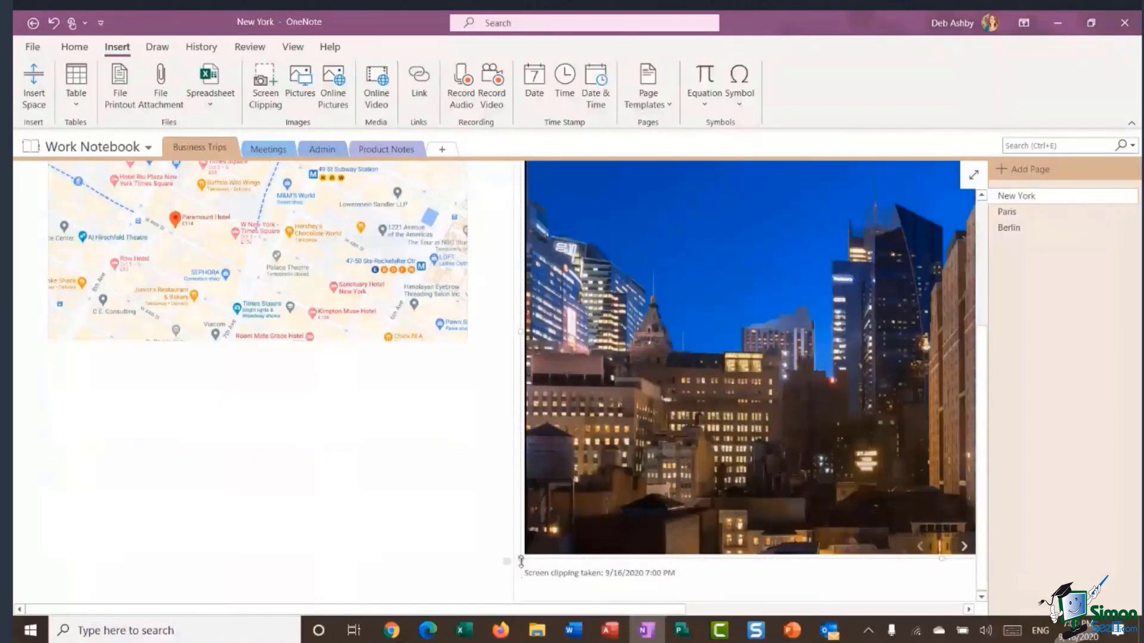
mouse_move(521, 561)
mouse_down()
mouse_move(527, 533)
mouse_move(528, 552)
mouse_up()
drag(659, 610, 883, 615)
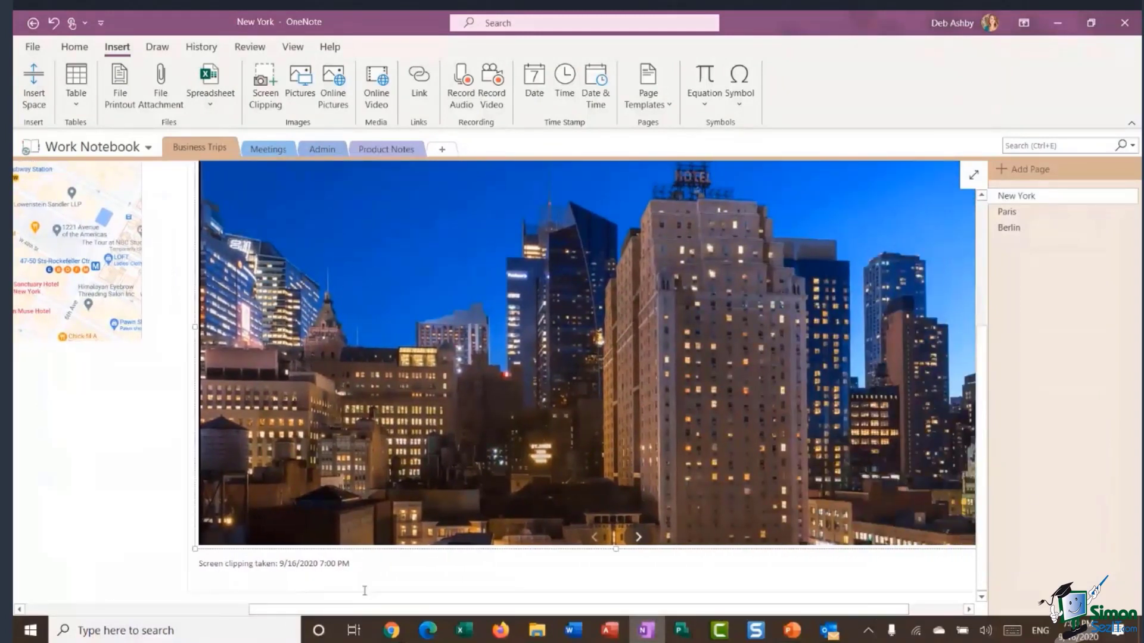
drag(438, 610, 570, 623)
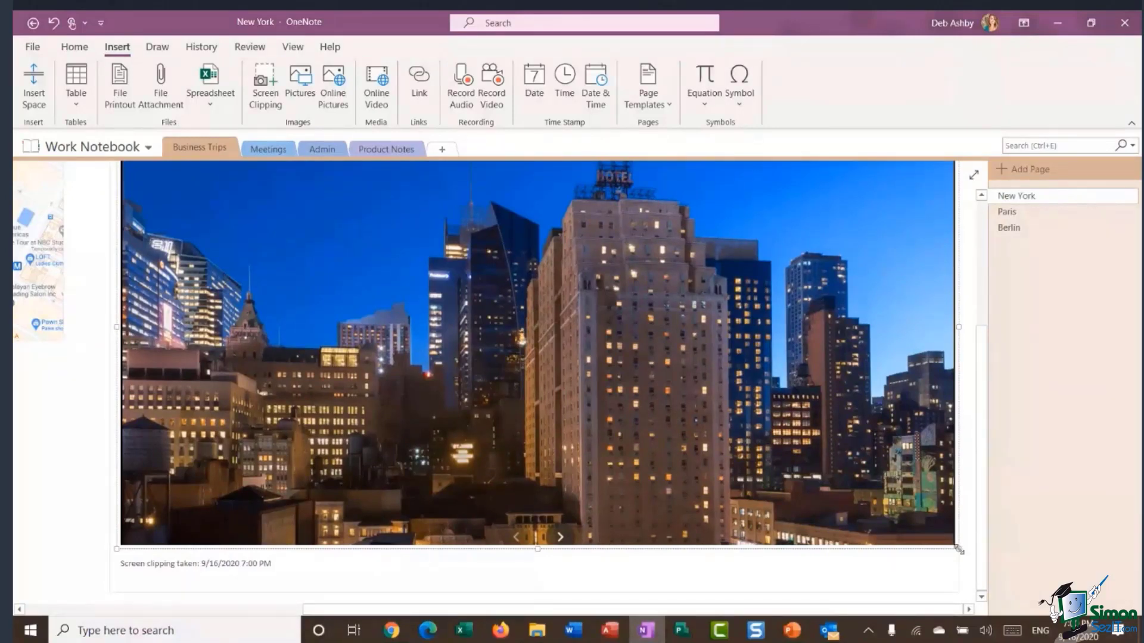
Shrink the hotel photo clipping and place it below the map.
drag(957, 549, 376, 290)
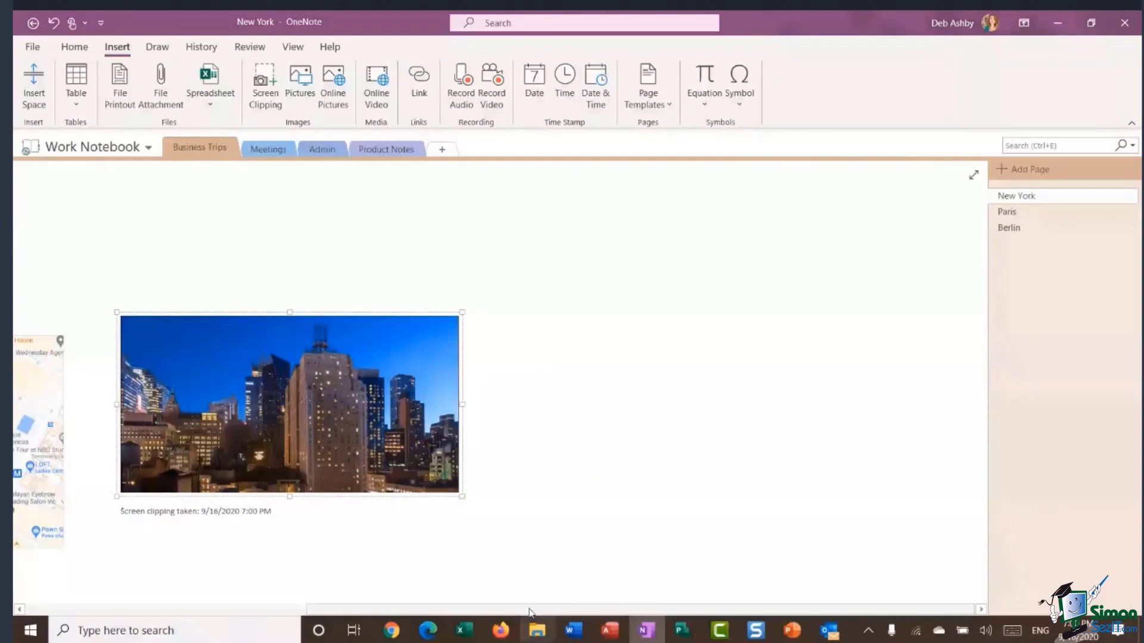
drag(530, 612, 364, 612)
drag(597, 315, 447, 409)
scroll(447, 409, down, 2)
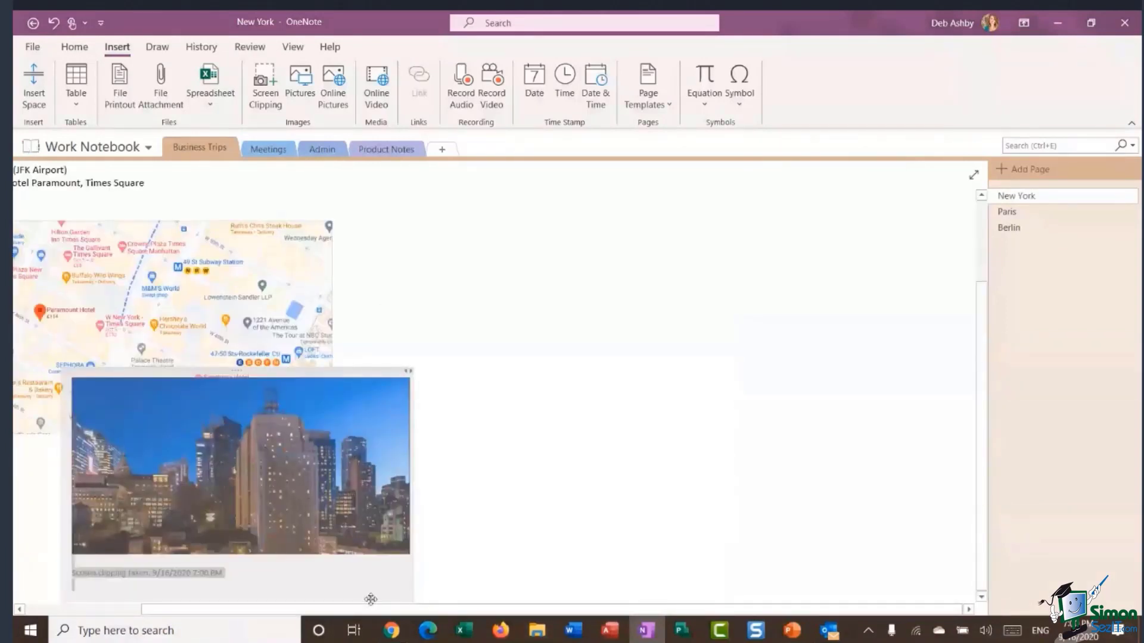
drag(368, 612, 212, 605)
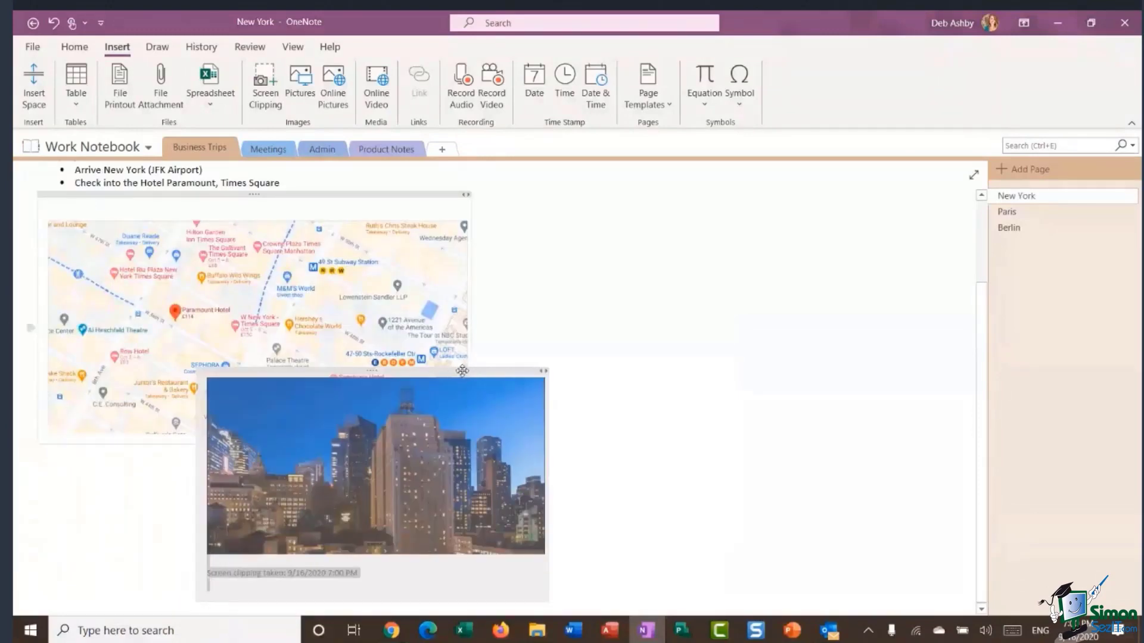
drag(435, 381, 297, 455)
scroll(582, 446, down, 2)
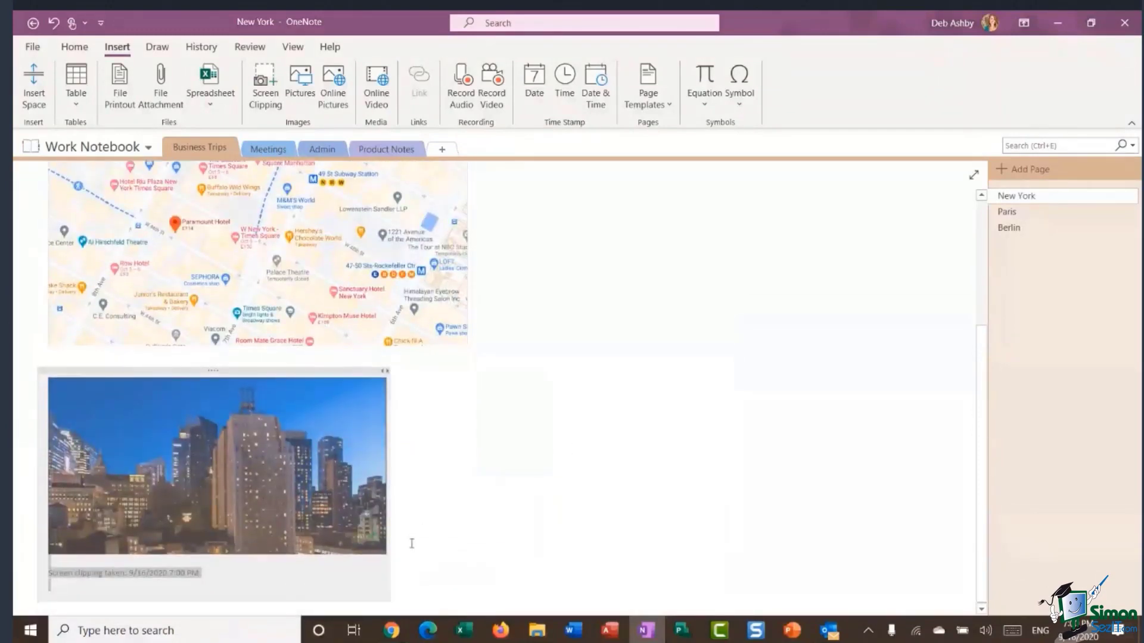
Enlarge the hotel photo to the map's width and delete its clipping caption.
click(554, 423)
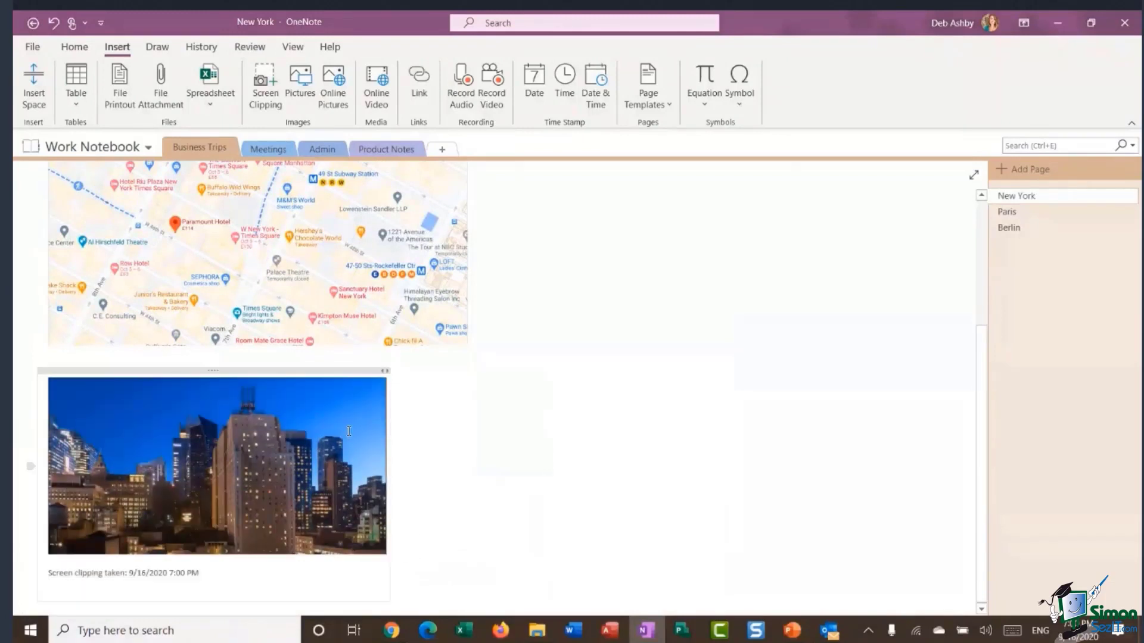
drag(388, 555, 468, 590)
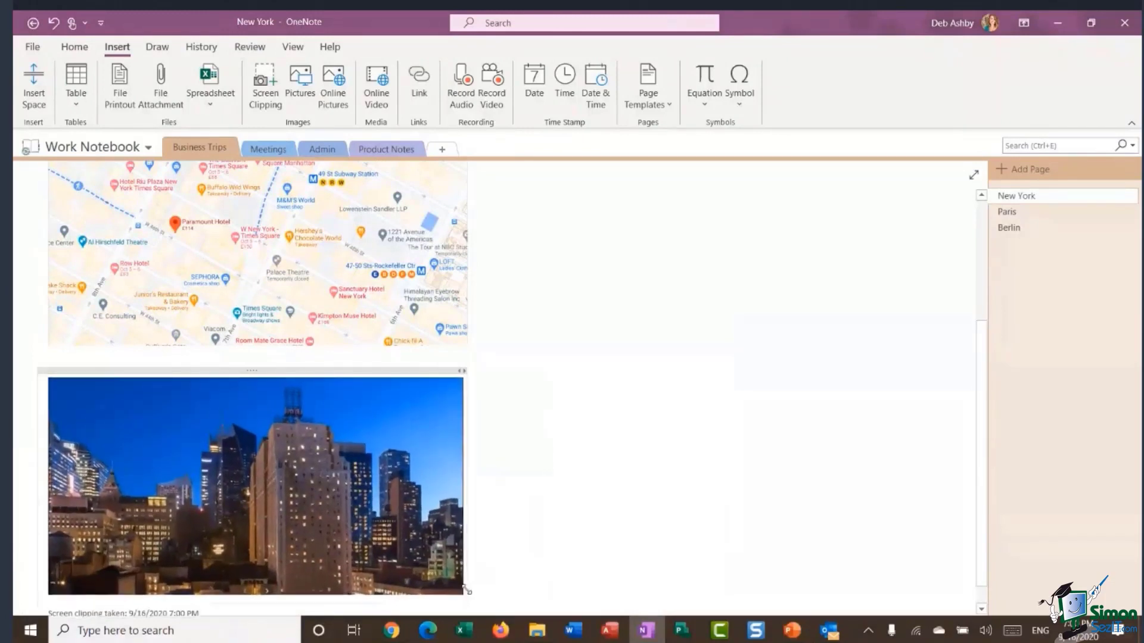
scroll(687, 462, down, 1)
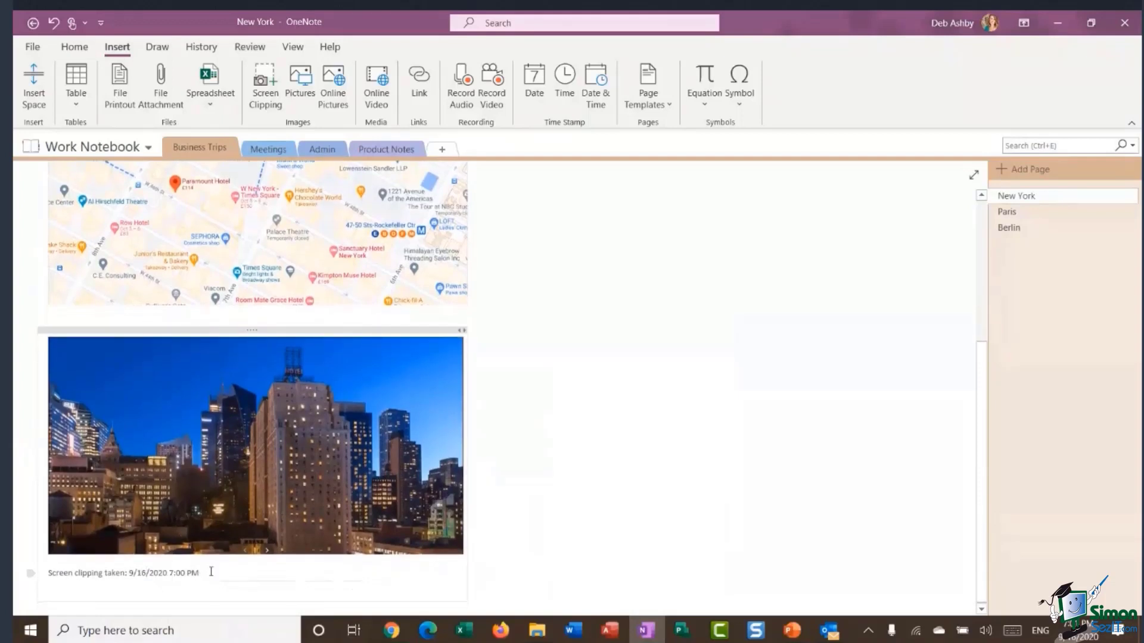
drag(211, 572, 44, 572)
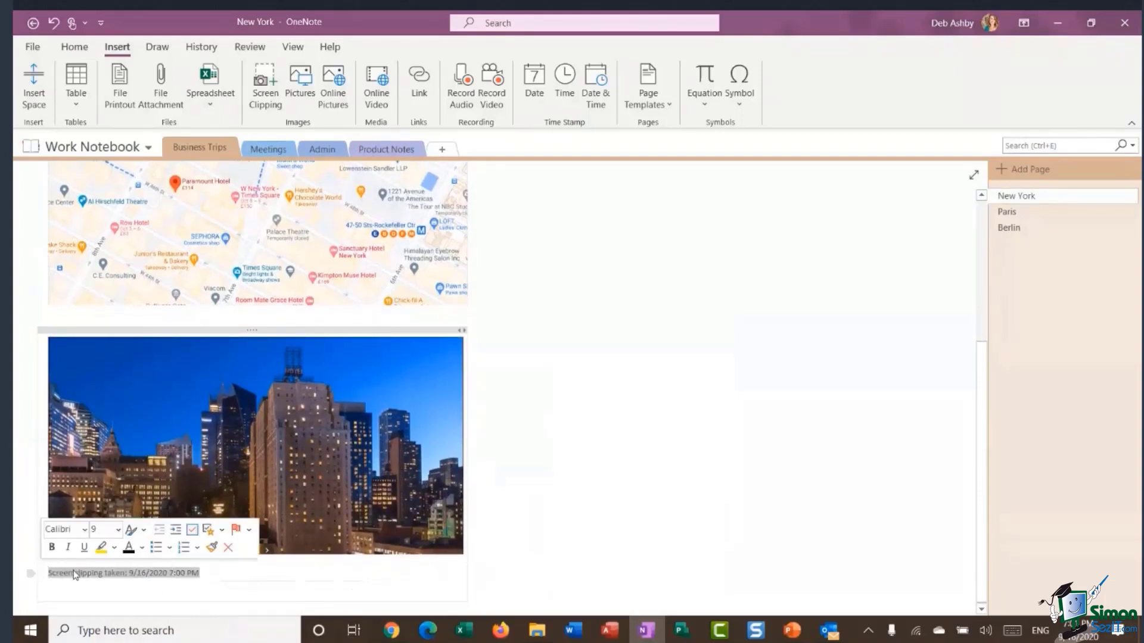
key(Delete)
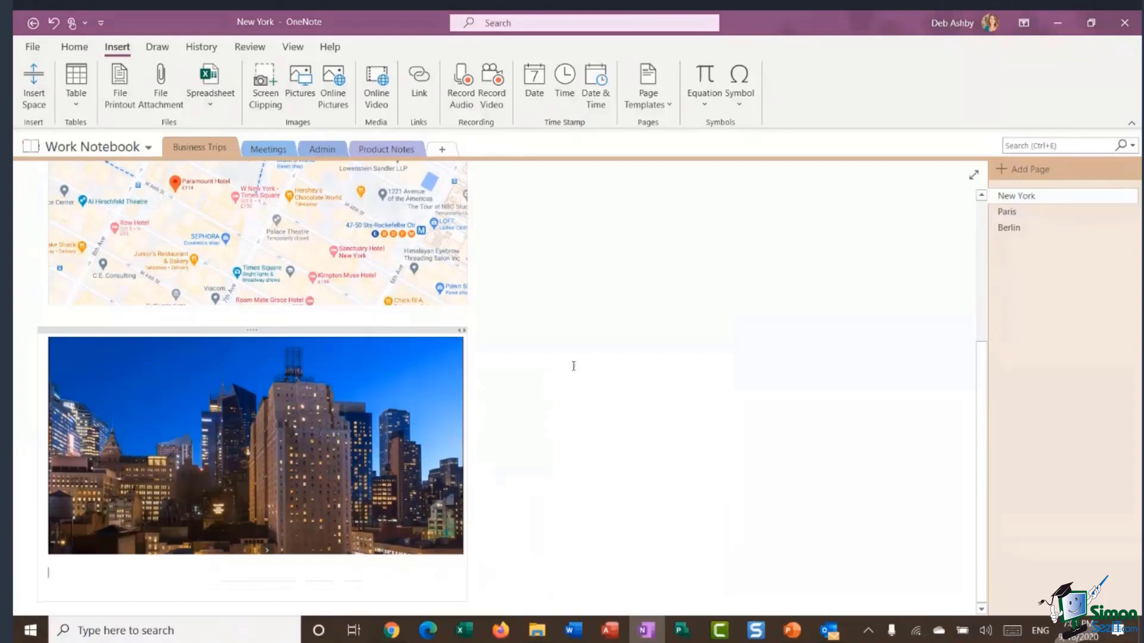
scroll(577, 366, up, 3)
scroll(581, 372, up, 1)
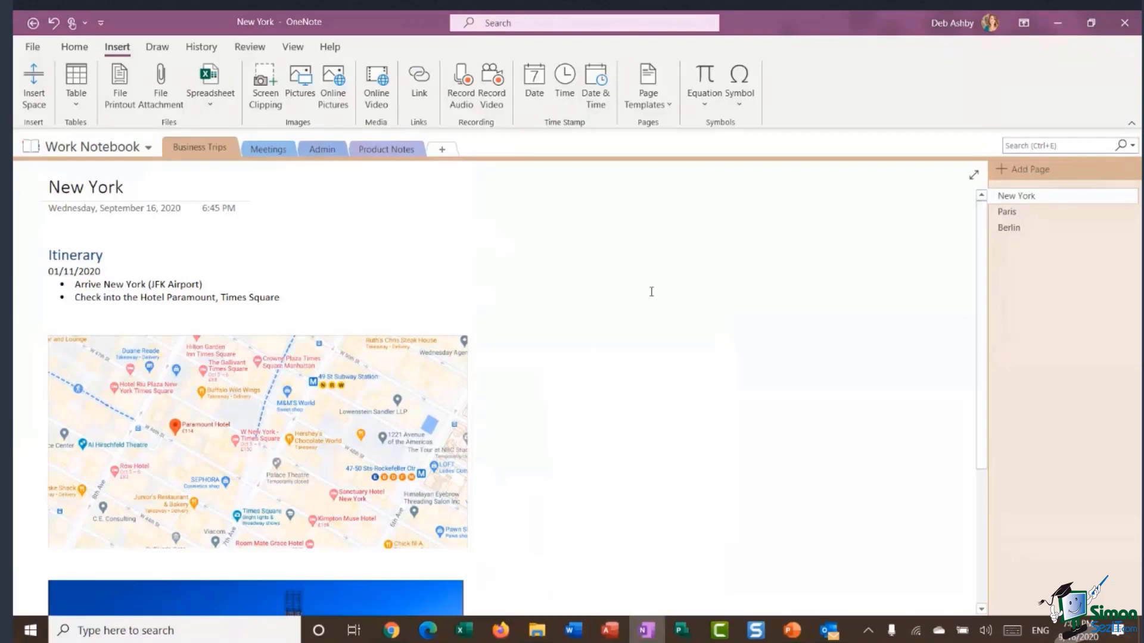
Type 'Documents' to the right of the itinerary and format it as Heading 1.
text(Documents)
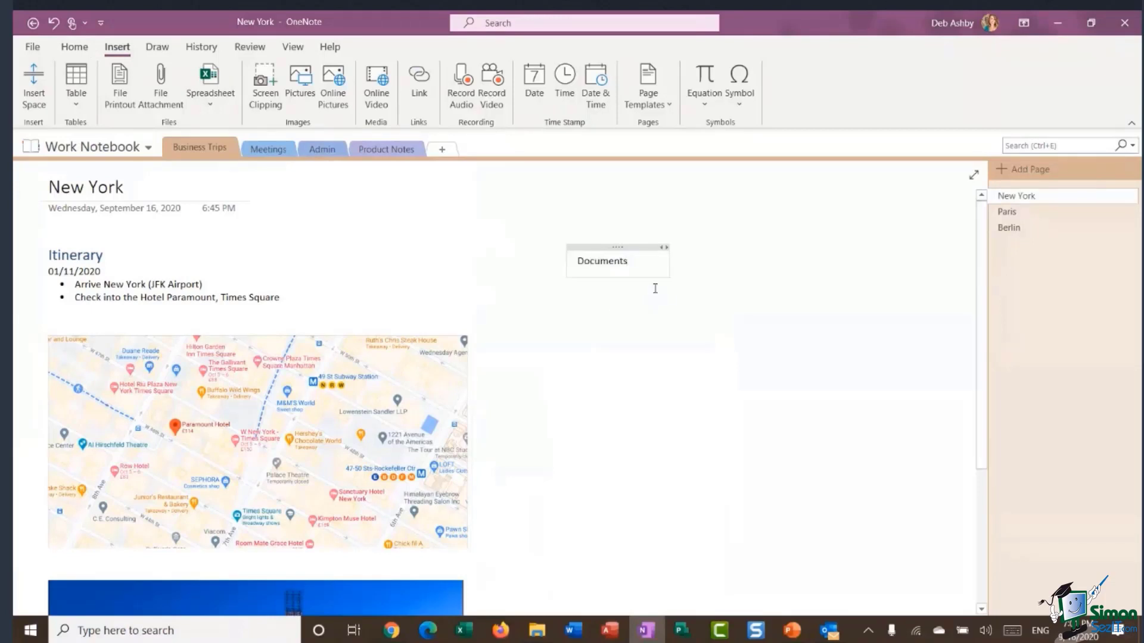
double_click(609, 263)
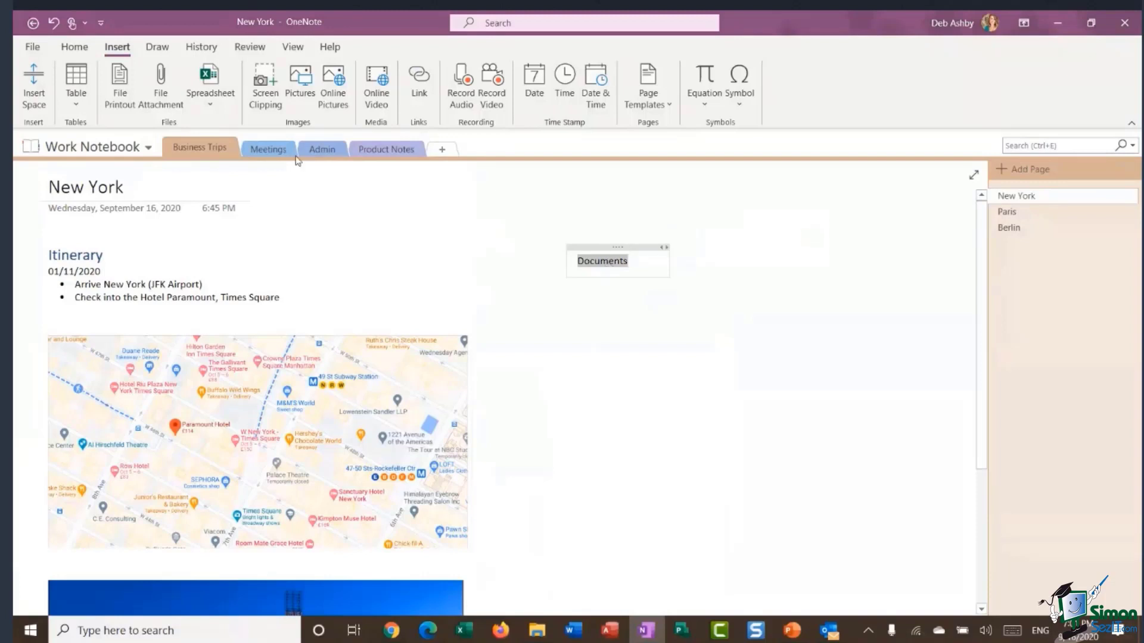
click(74, 46)
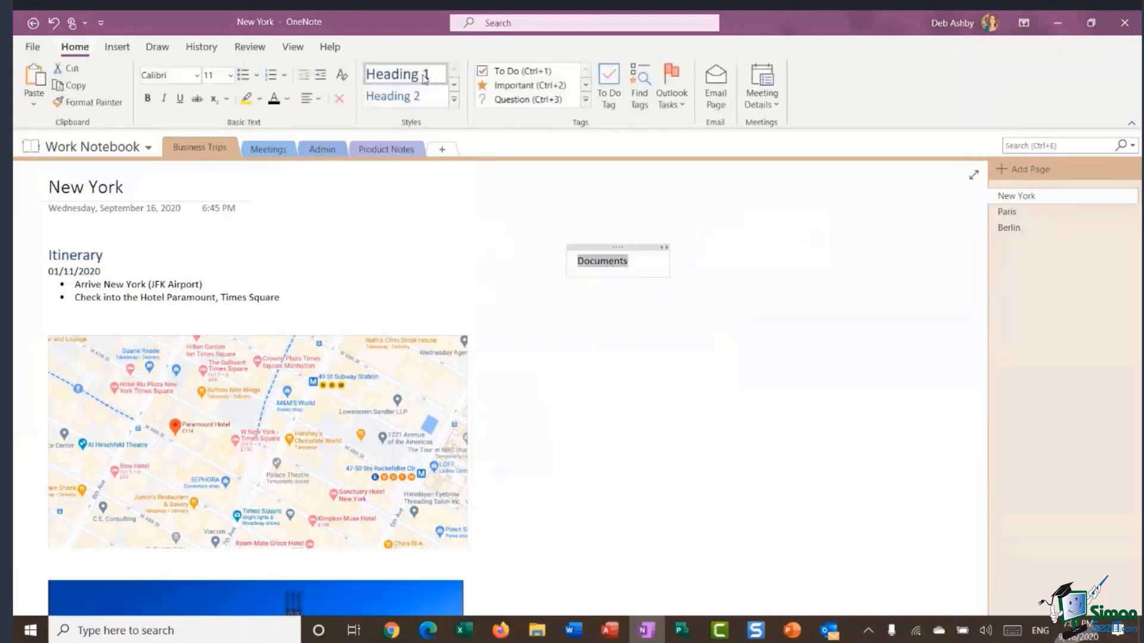
click(398, 74)
mouse_move(649, 249)
mouse_down()
mouse_move(679, 250)
mouse_move(649, 248)
mouse_up()
click(708, 426)
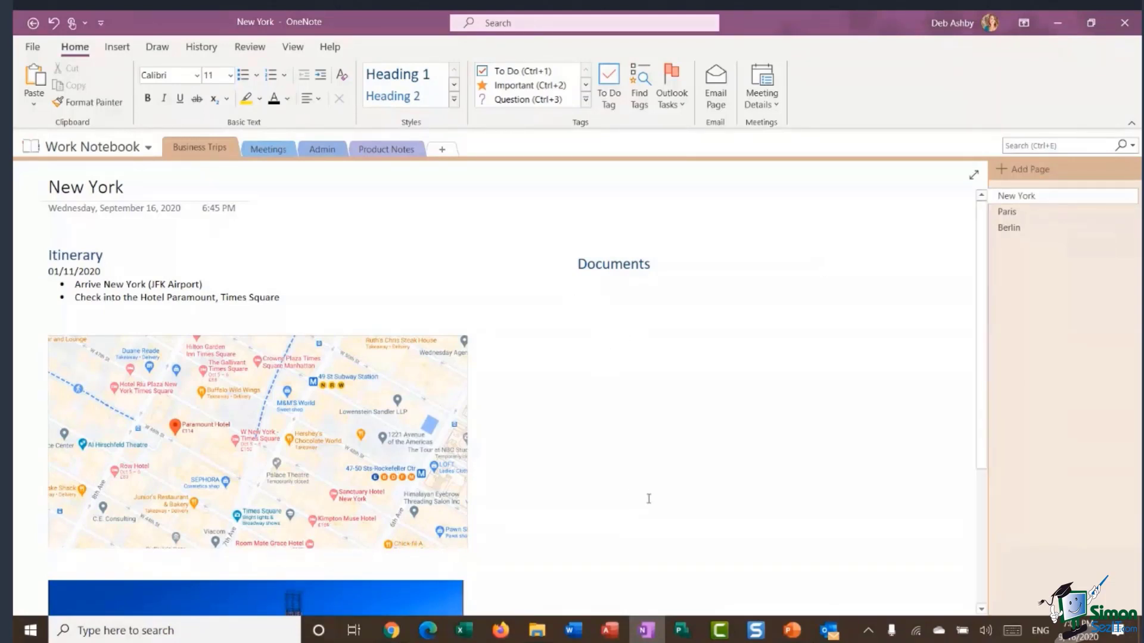
click(117, 48)
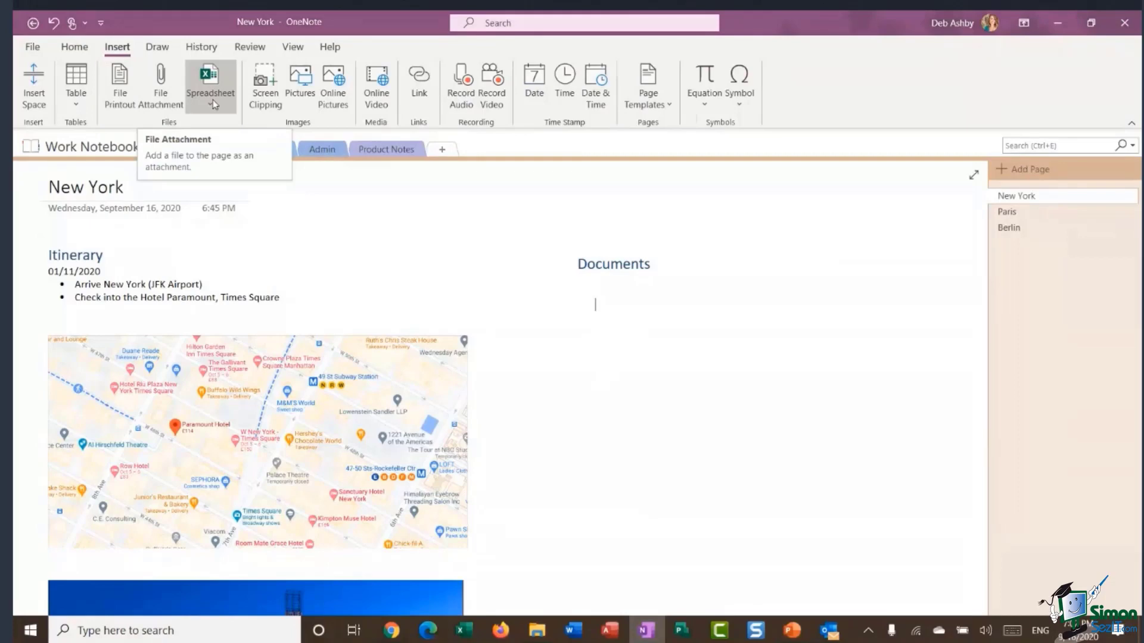
Choose New York Itinerary.docx as a file attachment to insert on the page.
click(162, 89)
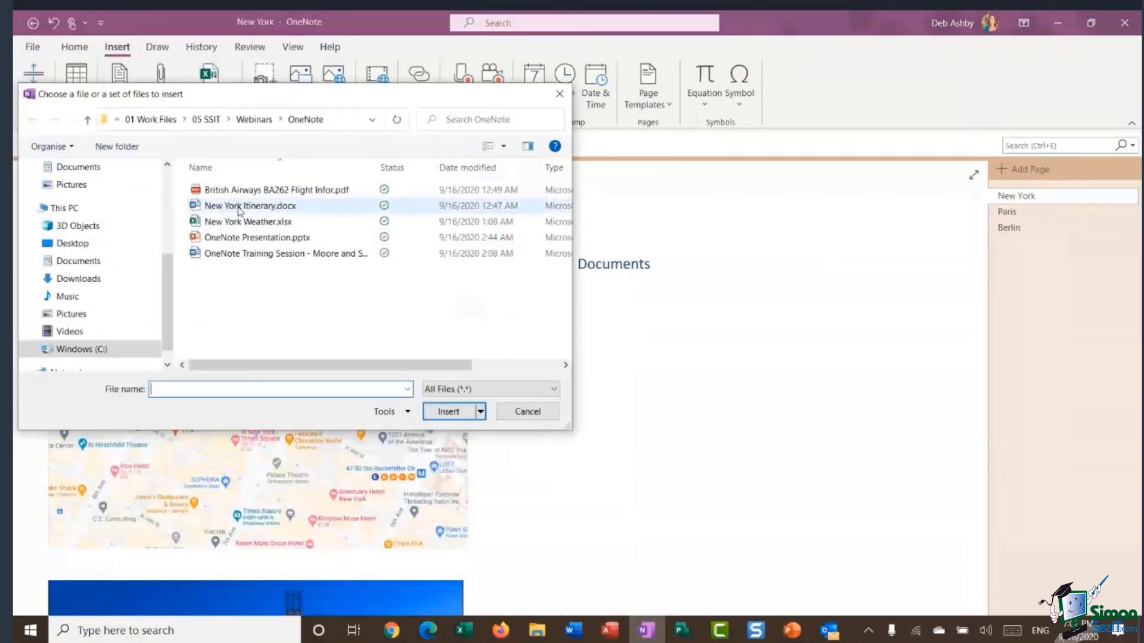
click(240, 206)
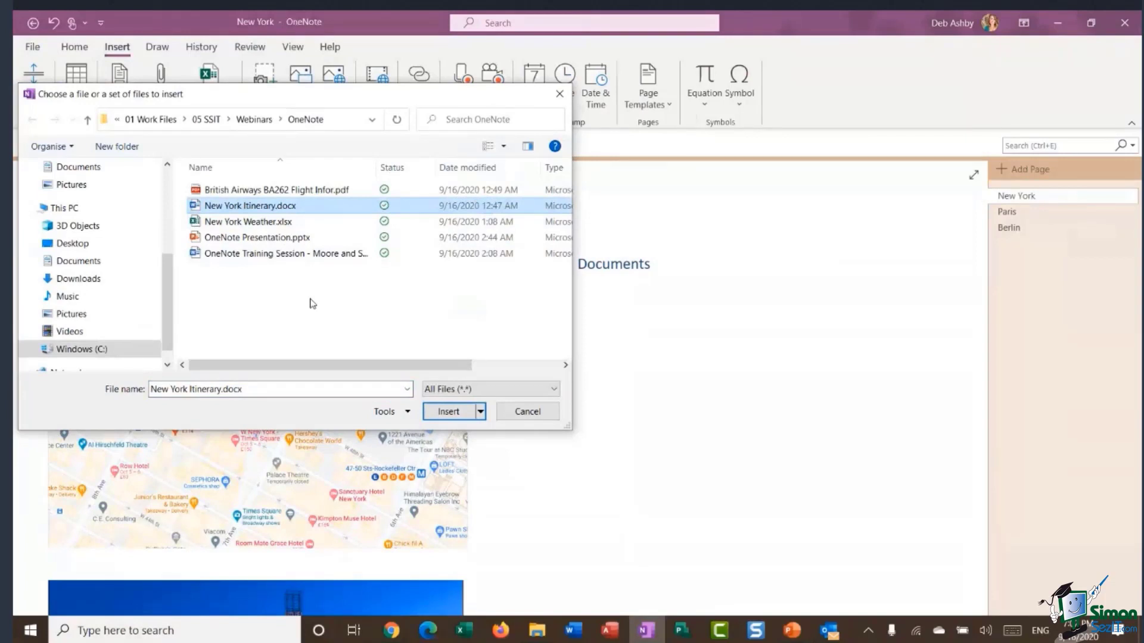
click(451, 415)
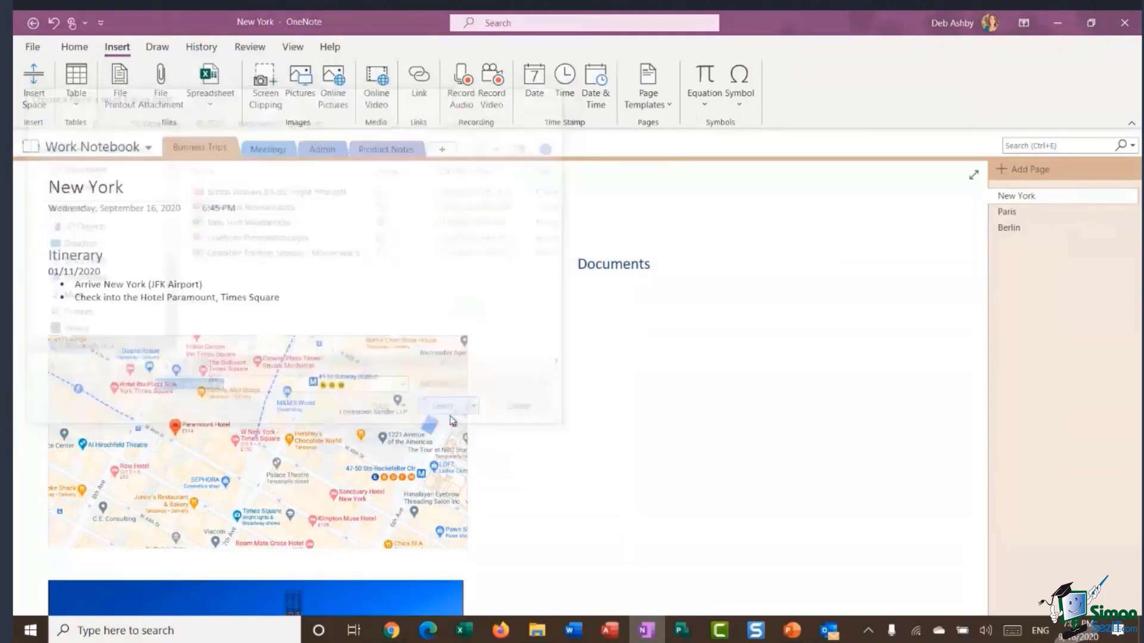
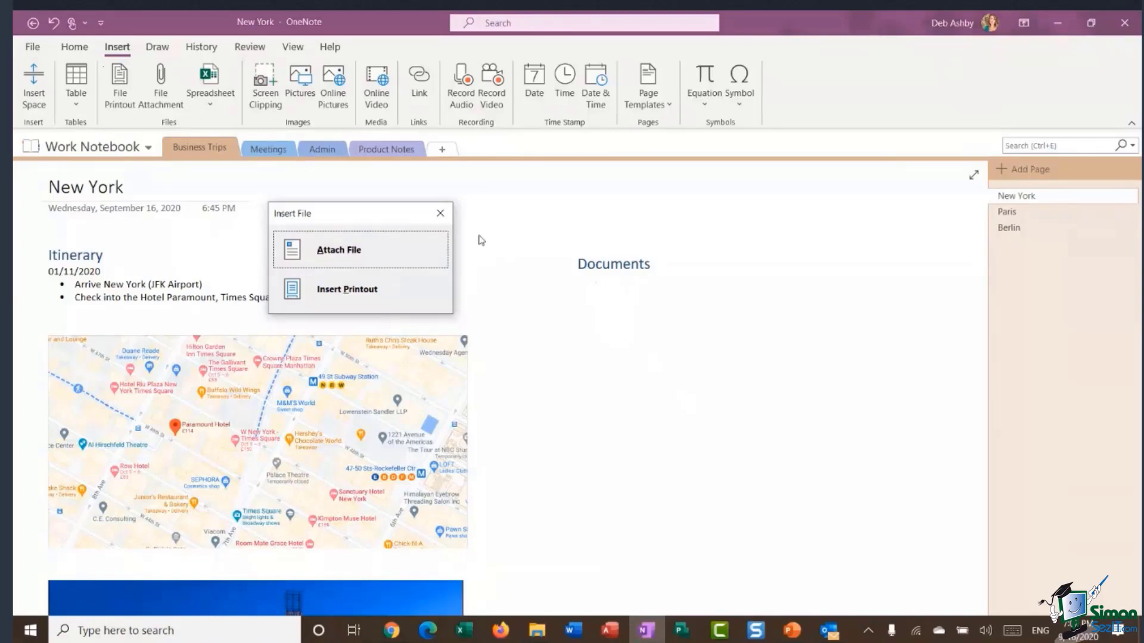
Insert New York Itinerary as a printout and move it to the right of the map.
click(376, 296)
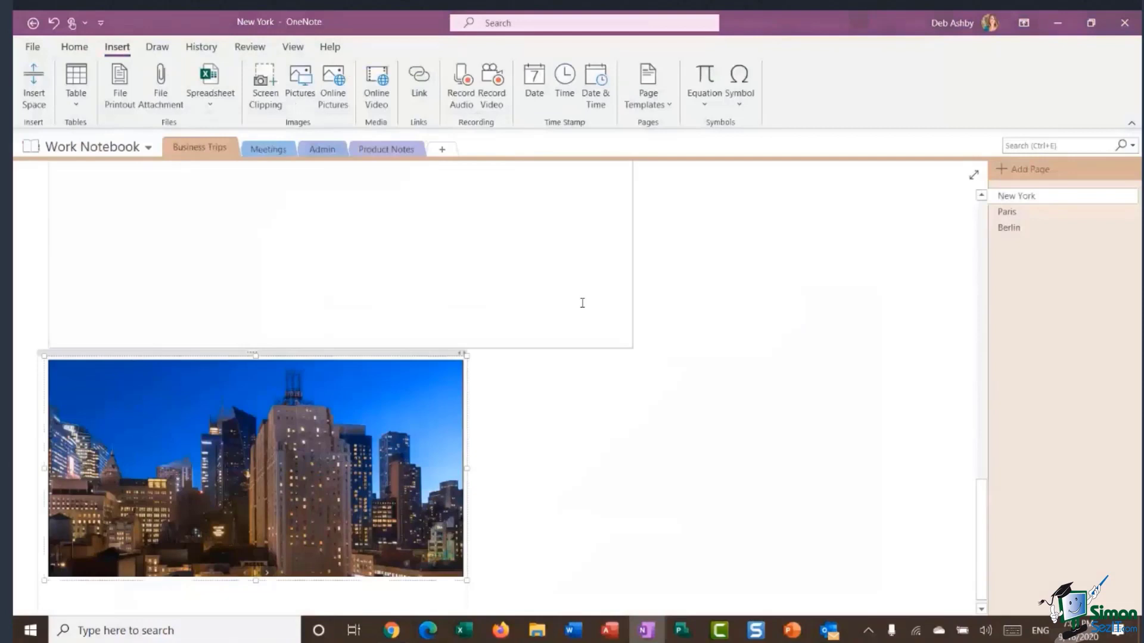
scroll(582, 302, up, 10)
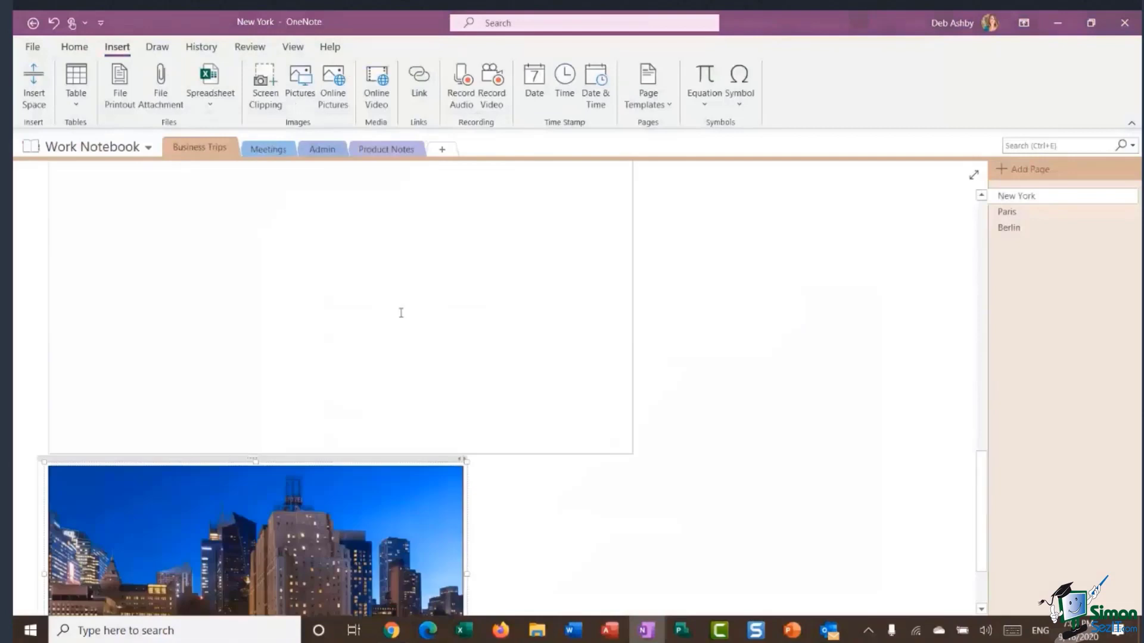
scroll(821, 349, up, 7)
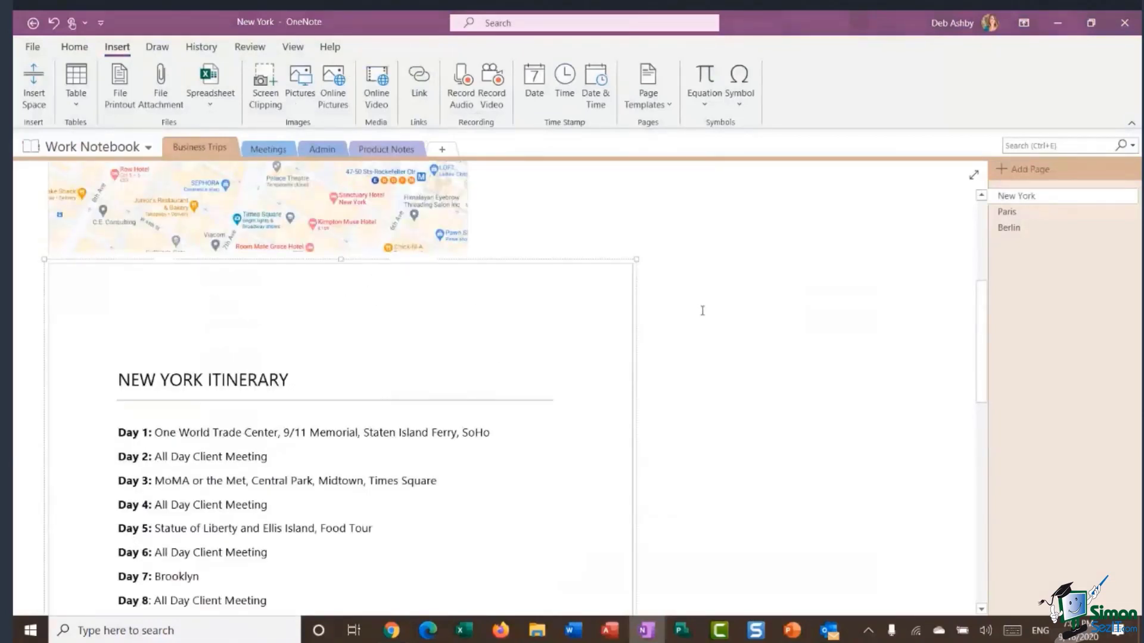
scroll(702, 309, down, 3)
scroll(702, 308, up, 3)
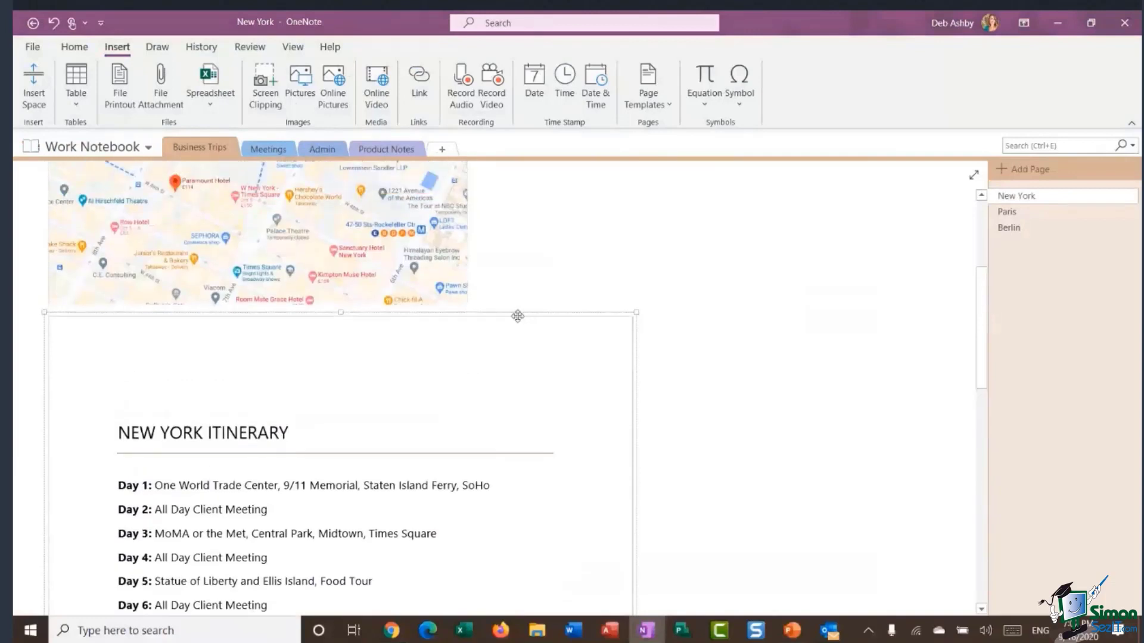
drag(531, 321, 676, 342)
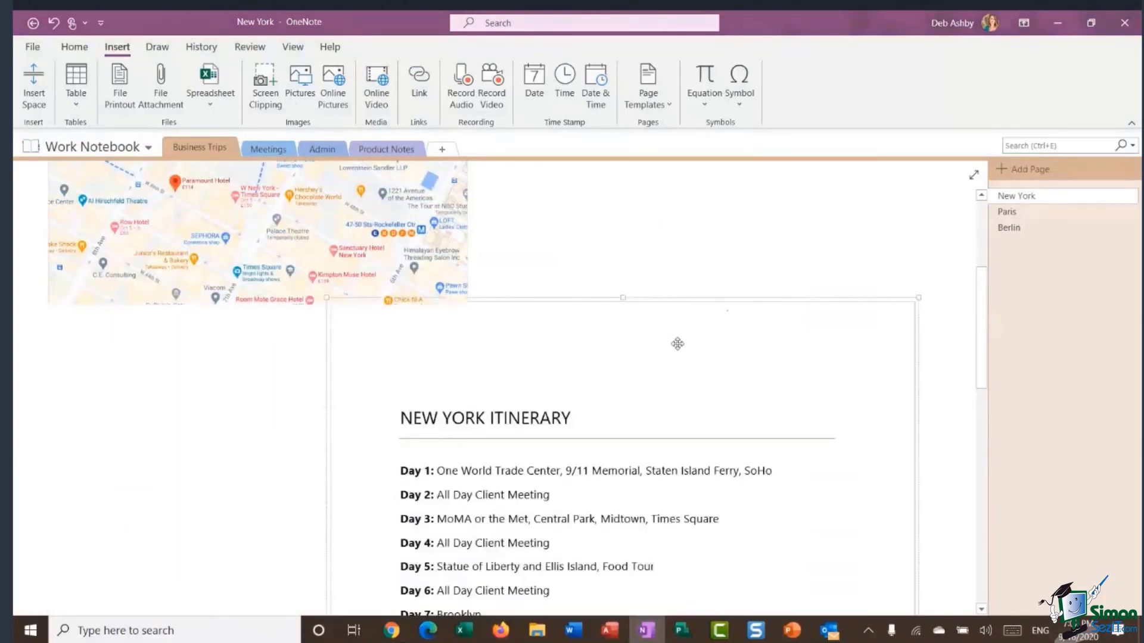
scroll(678, 343, down, 3)
scroll(681, 343, up, 3)
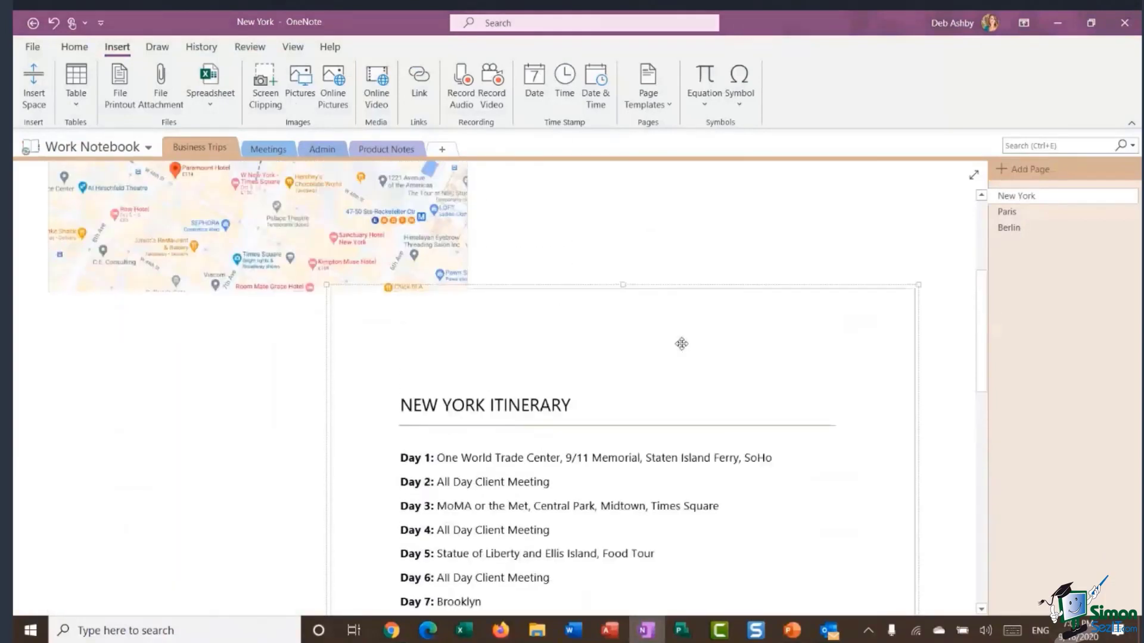
scroll(733, 355, down, 2)
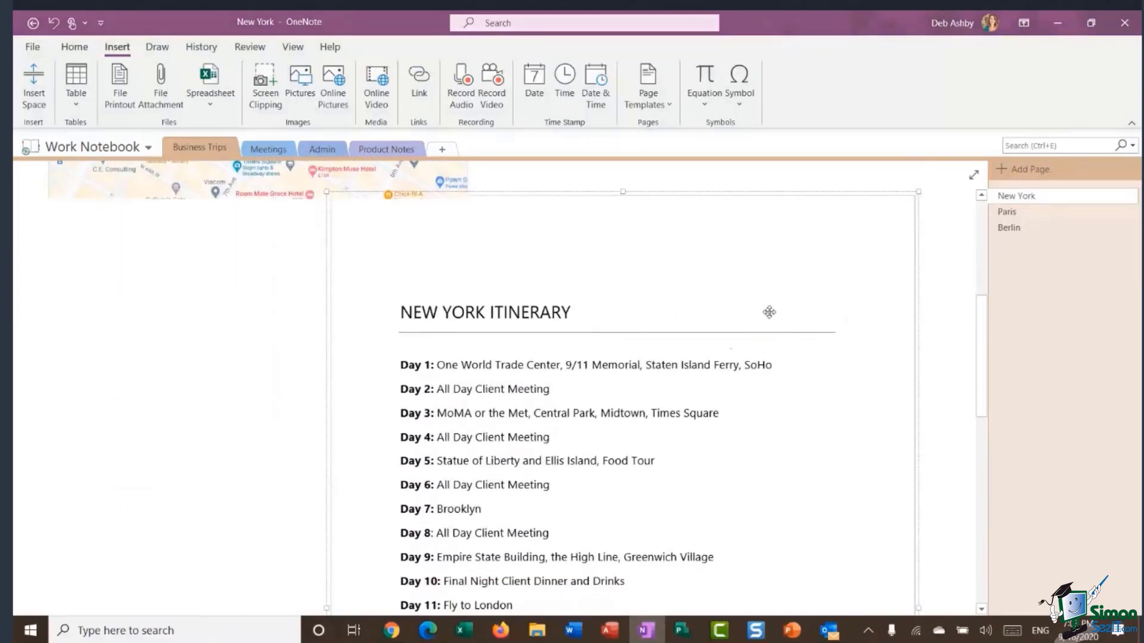
scroll(768, 312, down, 2)
scroll(769, 312, up, 6)
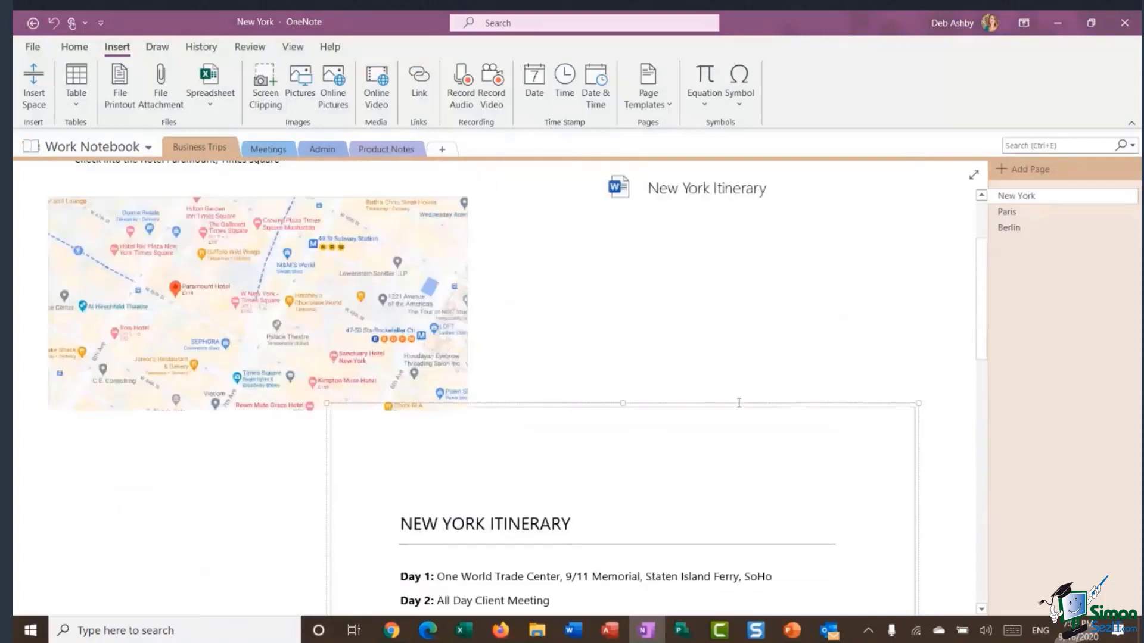
Delete the itinerary printout and its New York Itinerary file link.
click(739, 411)
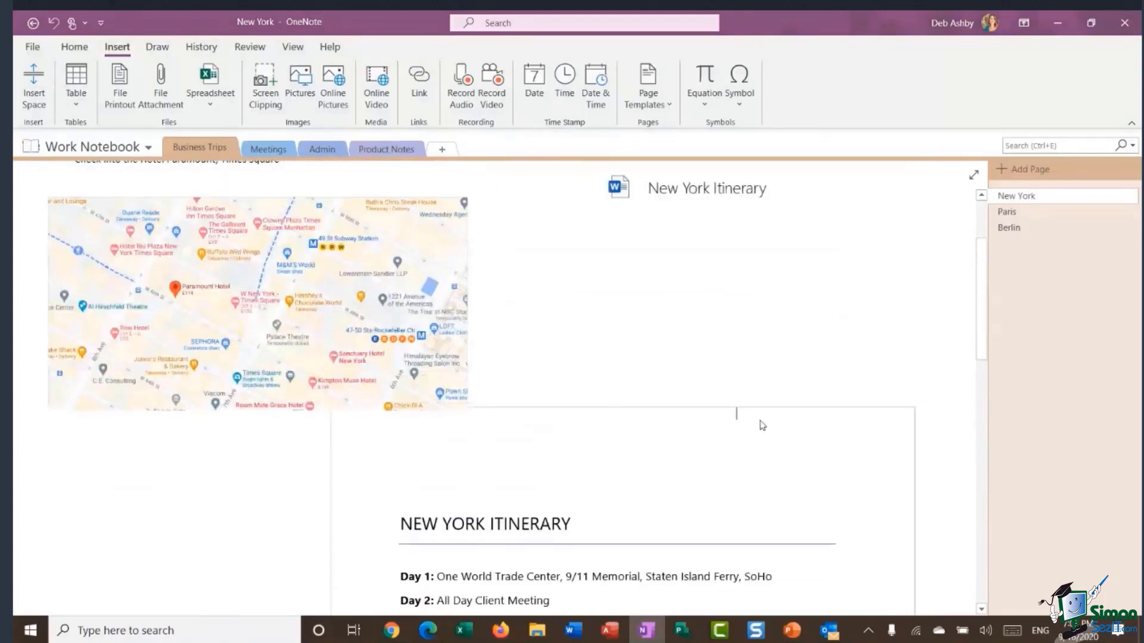
click(754, 409)
key(Delete)
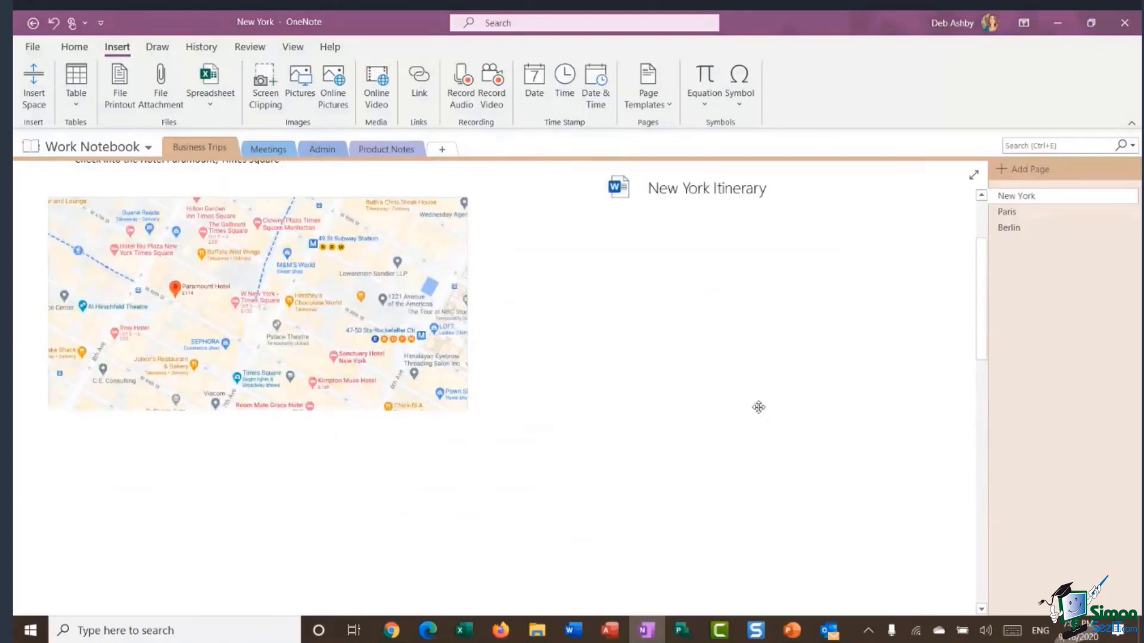
scroll(732, 331, up, 3)
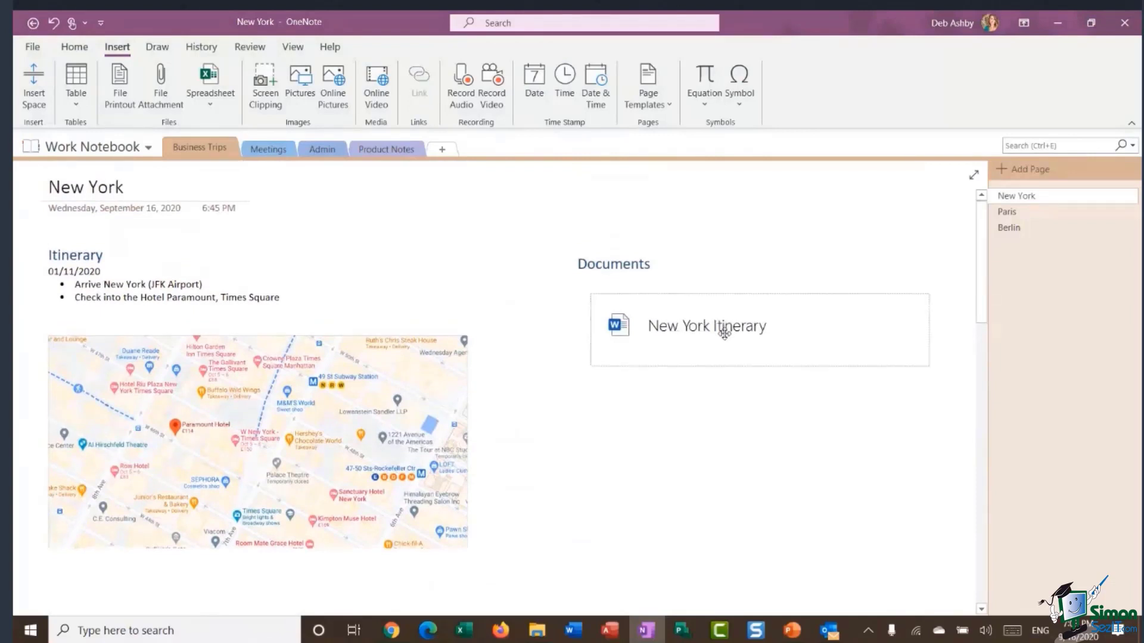
click(724, 333)
key(Delete)
Attach New York Itinerary.docx as a file icon under the Documents heading.
click(596, 305)
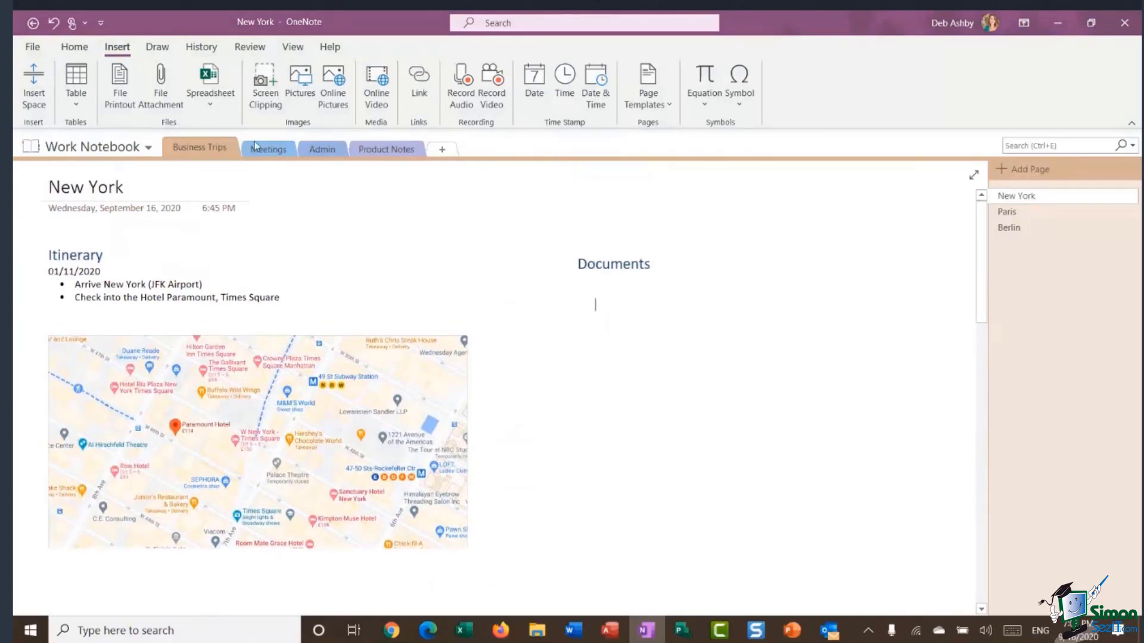
click(159, 101)
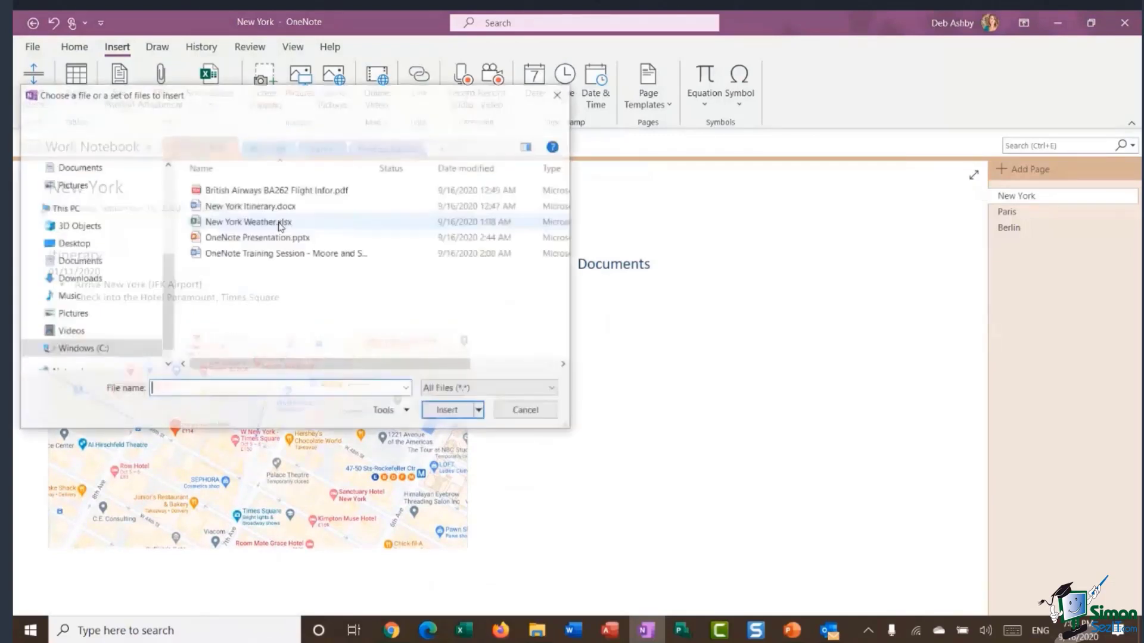
click(247, 208)
click(449, 411)
click(355, 247)
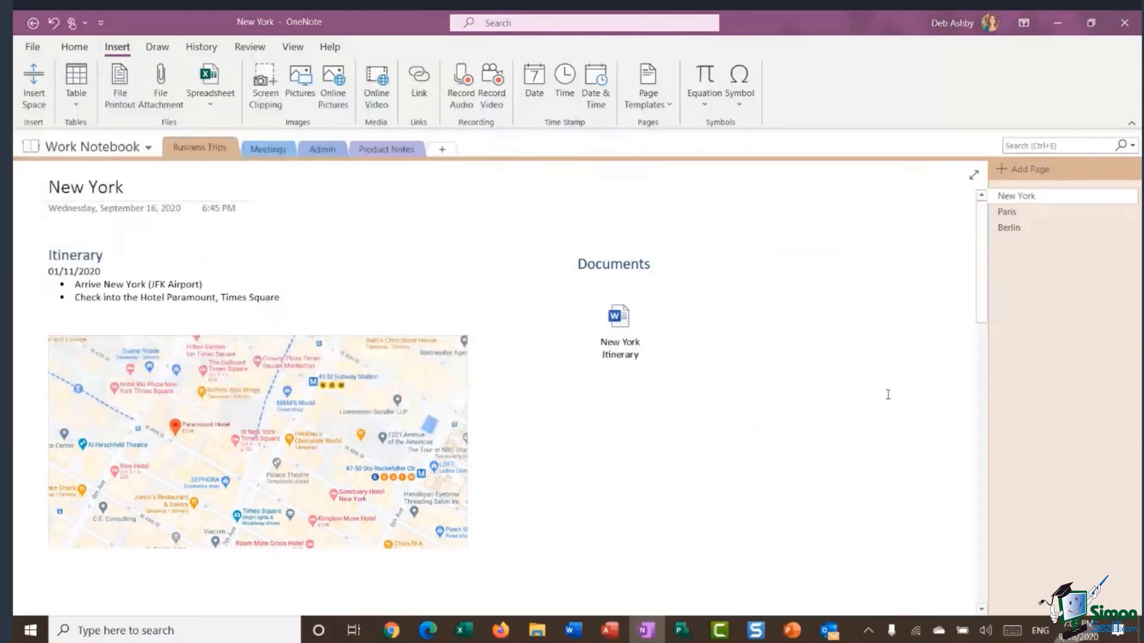
drag(618, 321, 602, 305)
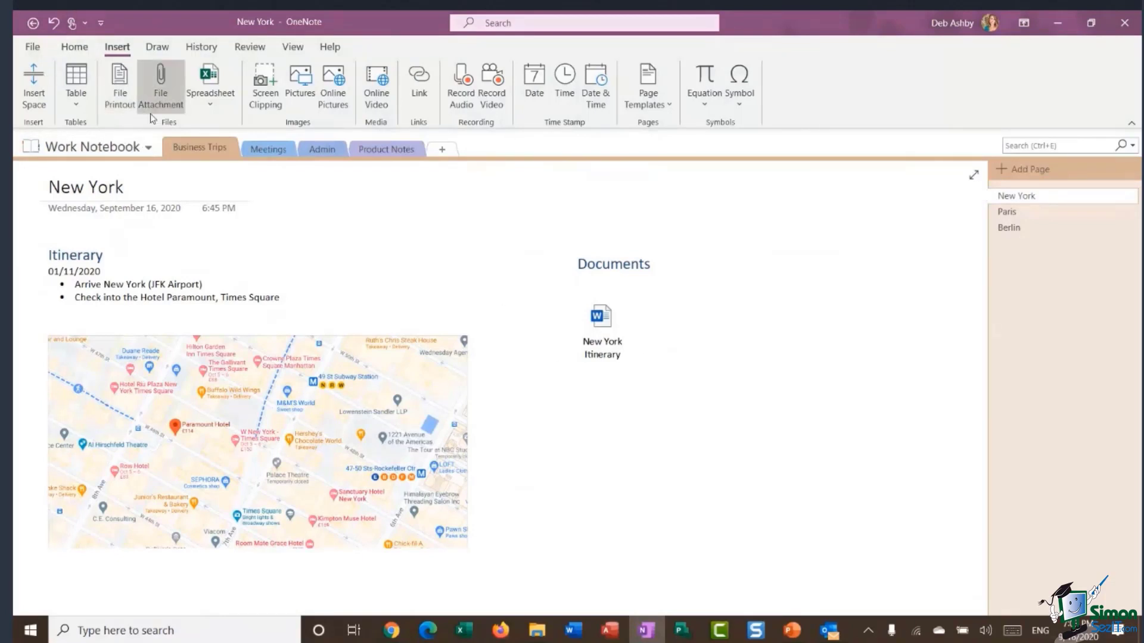
Attach the British Airways flight PDF and place its icon beside the itinerary icon.
click(165, 102)
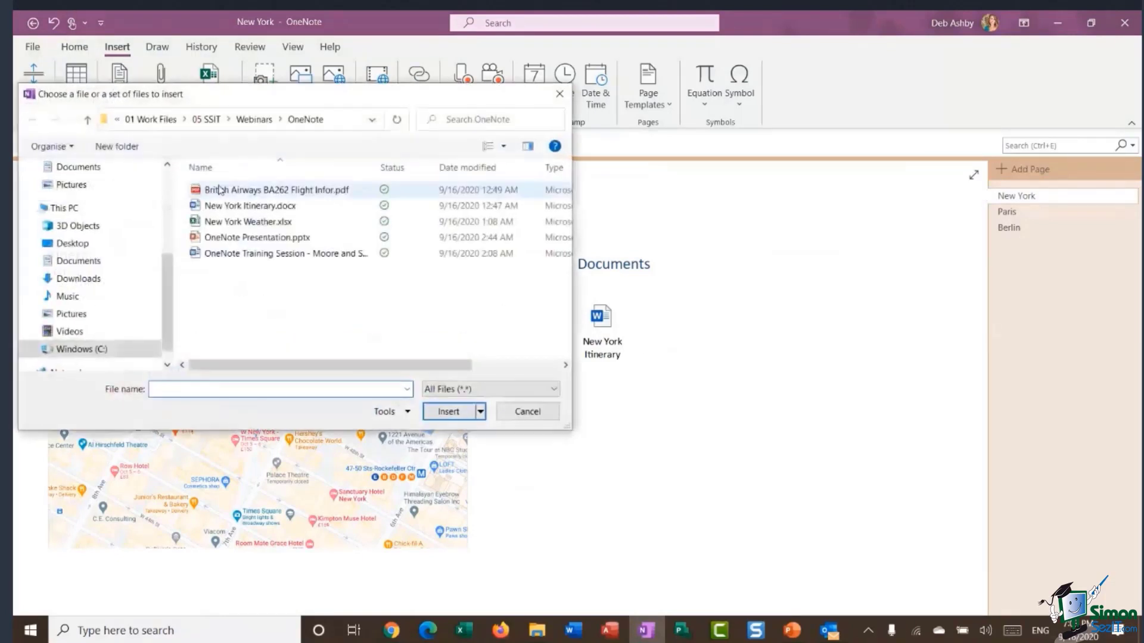
click(298, 190)
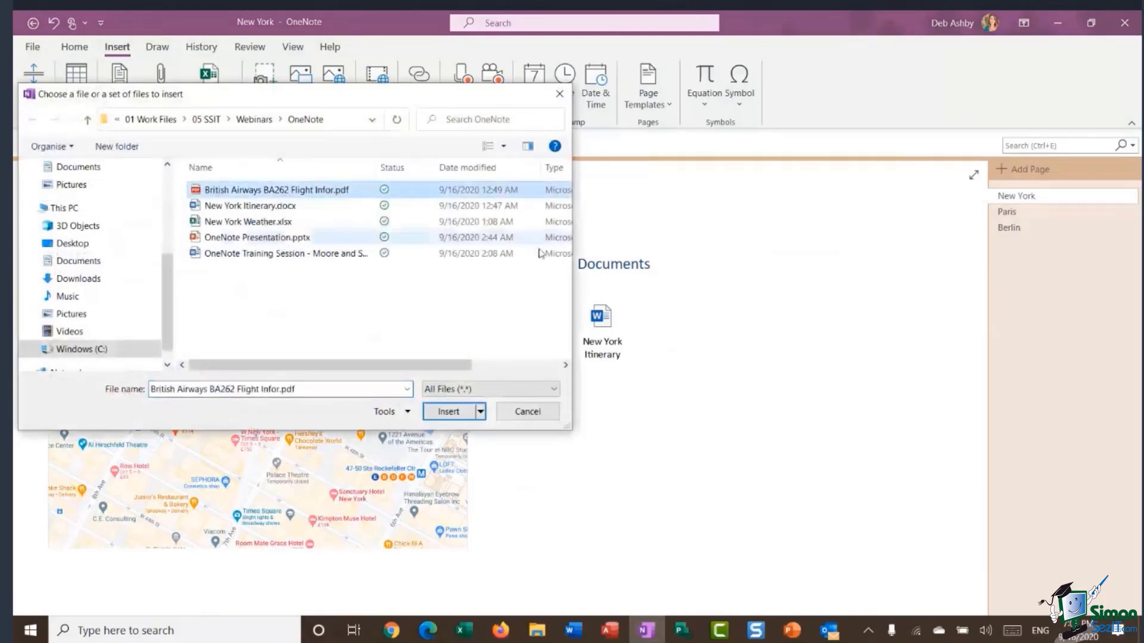
click(438, 416)
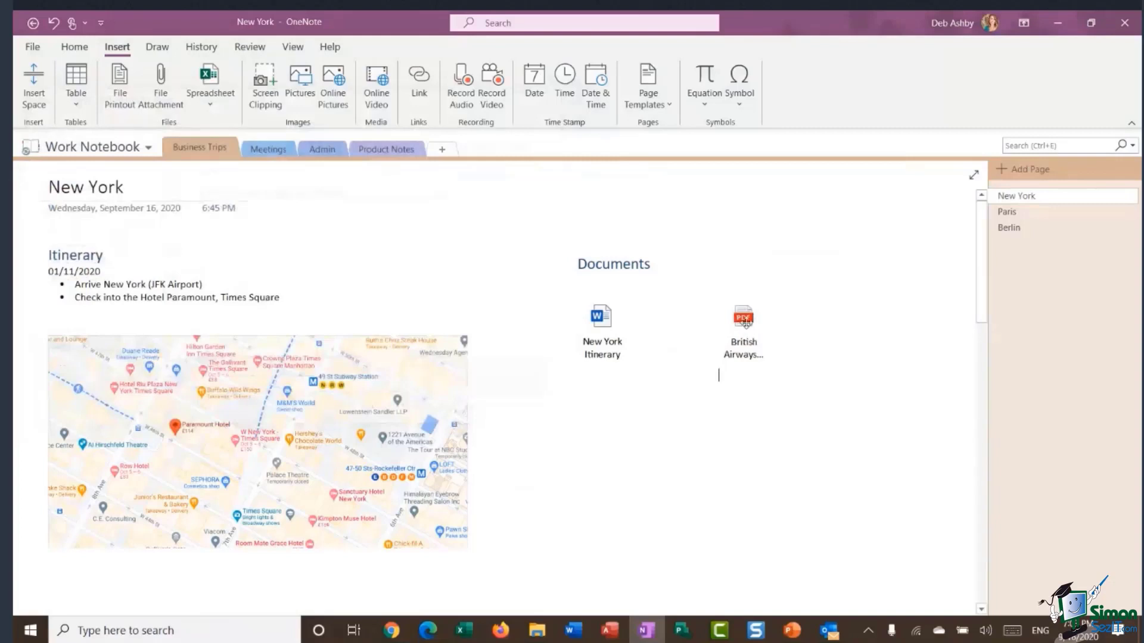
drag(744, 324, 678, 328)
click(772, 289)
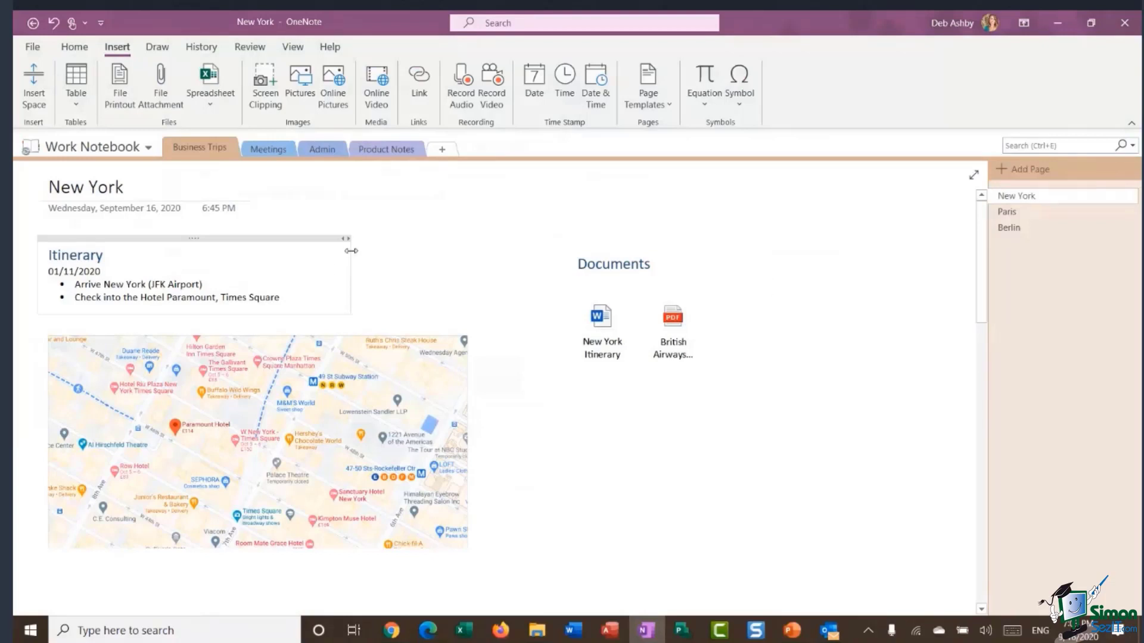
Embed New York Weather.xlsx as a live spreadsheet showing its TEMP (C) chart.
click(216, 99)
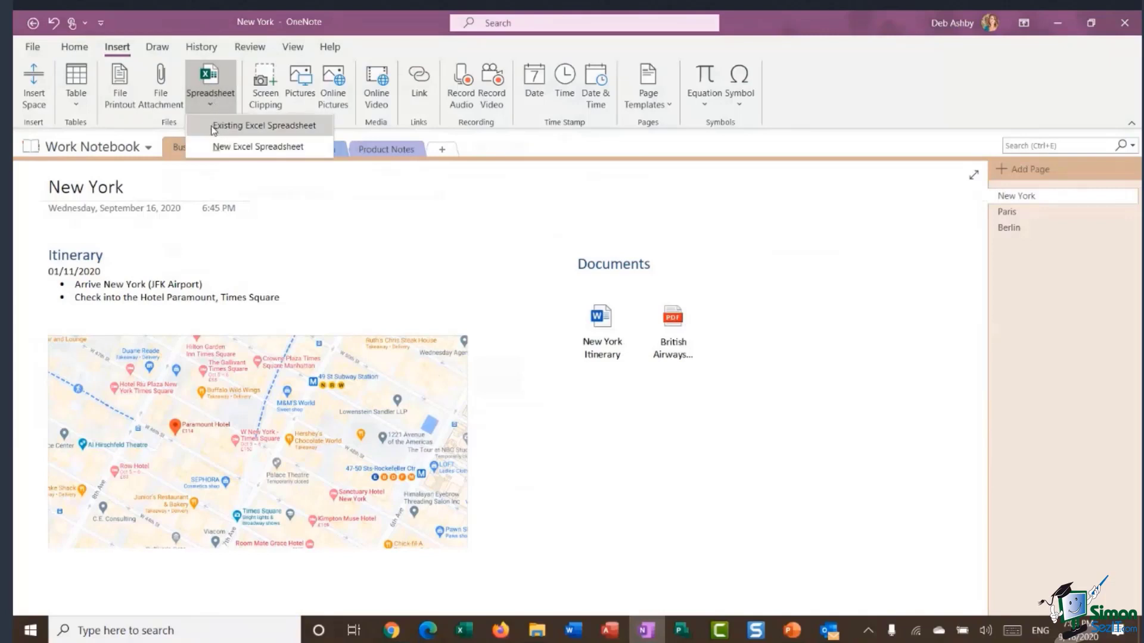
click(262, 128)
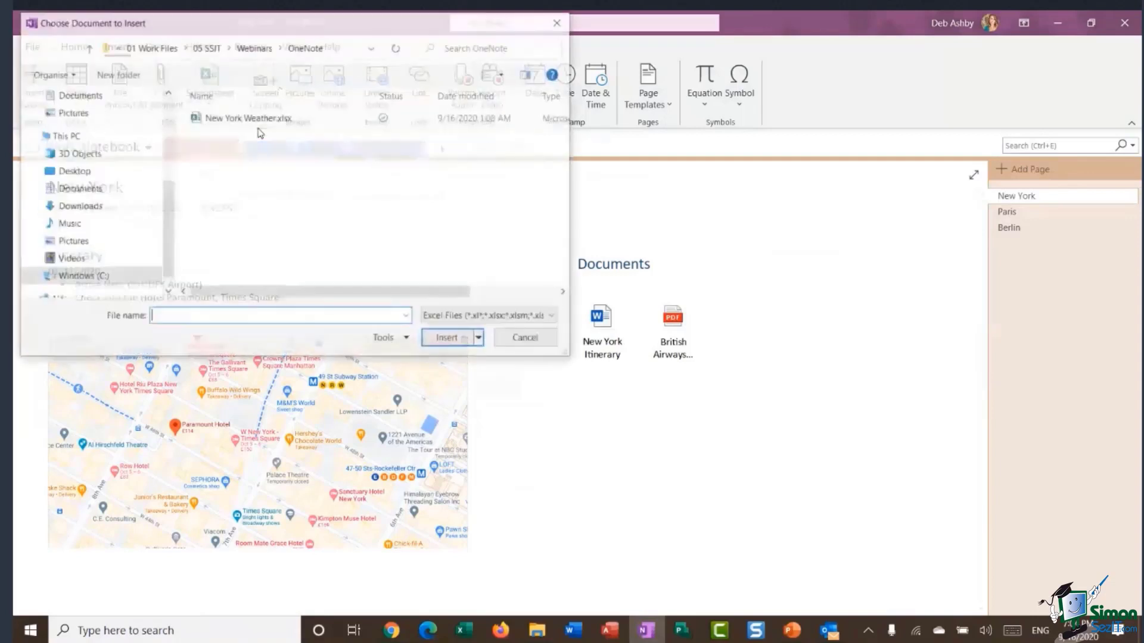
click(235, 122)
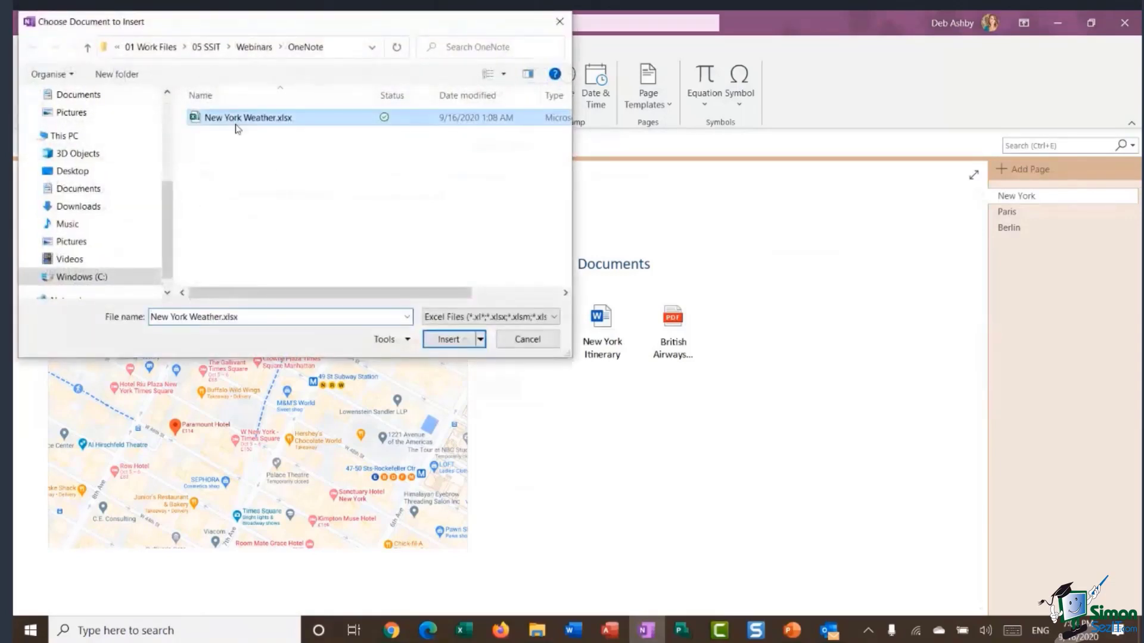
click(458, 342)
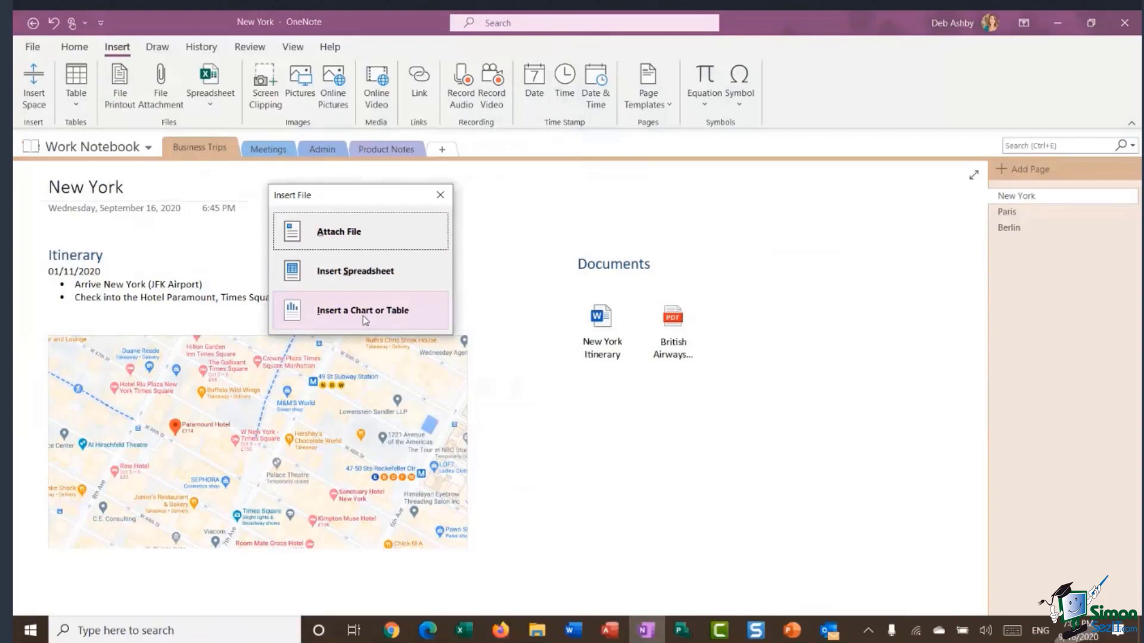
click(371, 275)
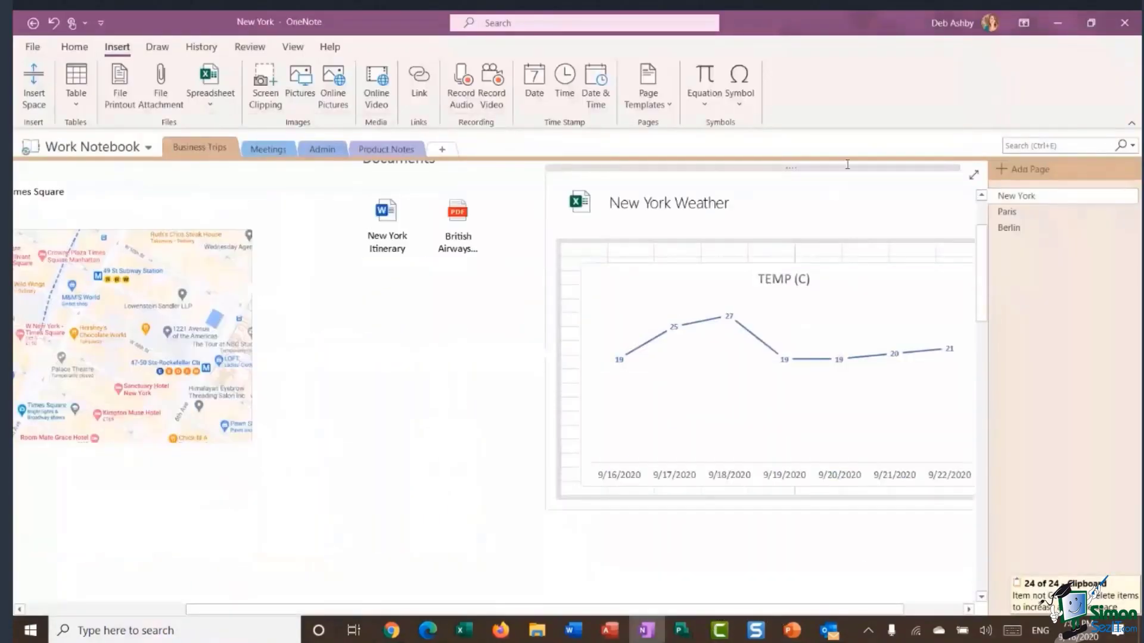
Move the New York Weather object below the document icons.
drag(847, 166, 652, 303)
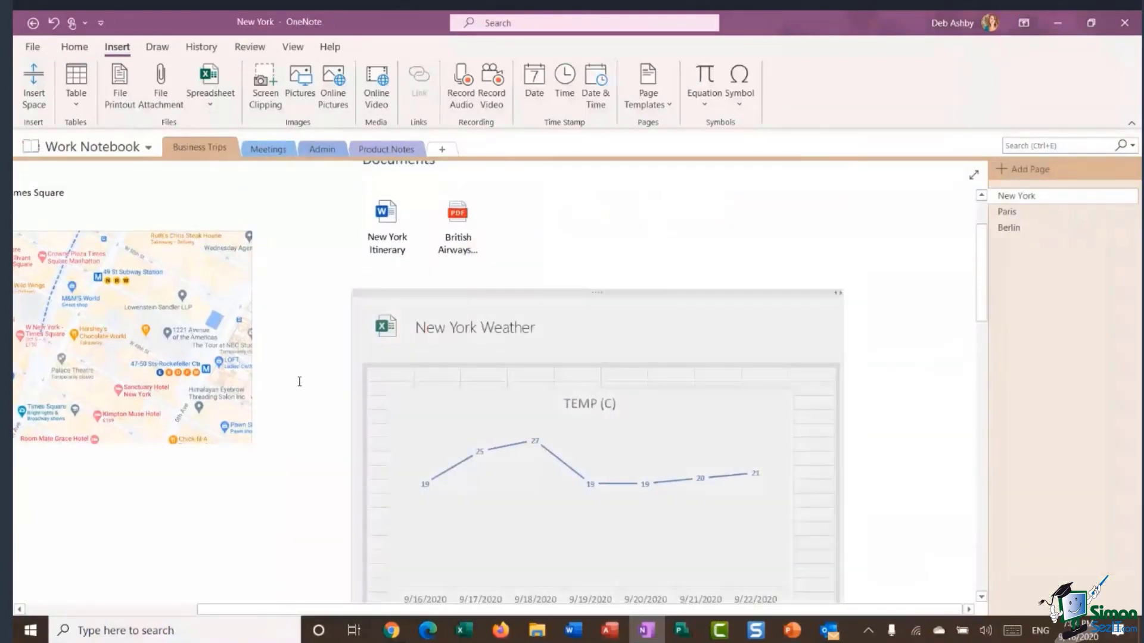
click(305, 357)
scroll(853, 388, down, 1)
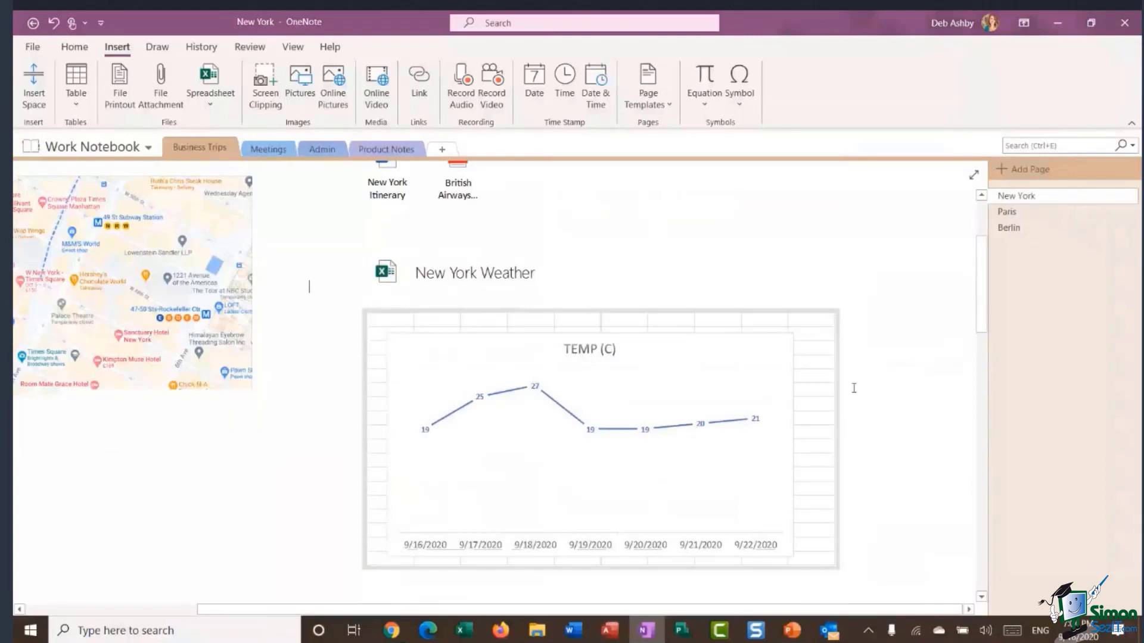
scroll(853, 387, down, 2)
Return to the page's top-left and show the Home tab's formatting commands.
scroll(870, 314, up, 2)
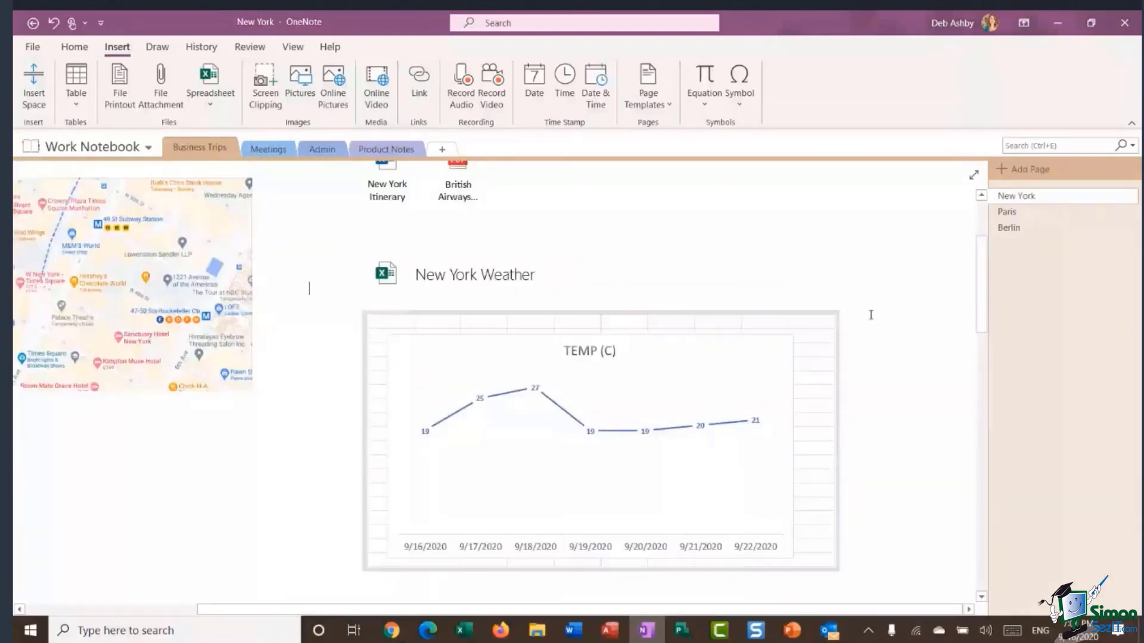
scroll(862, 309, up, 1)
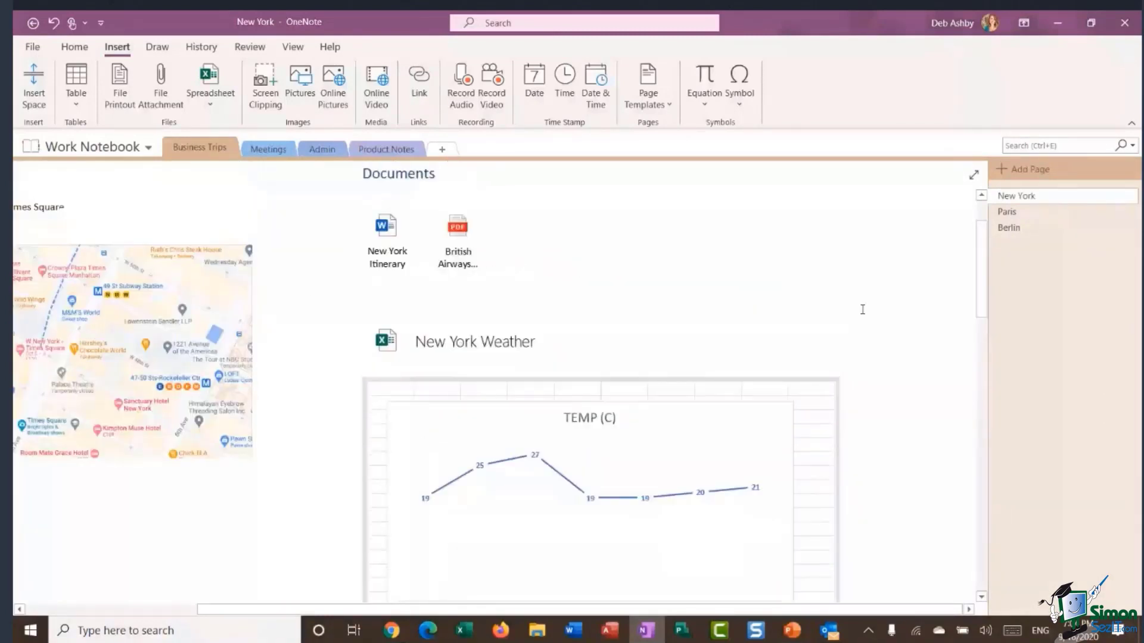
scroll(861, 310, down, 1)
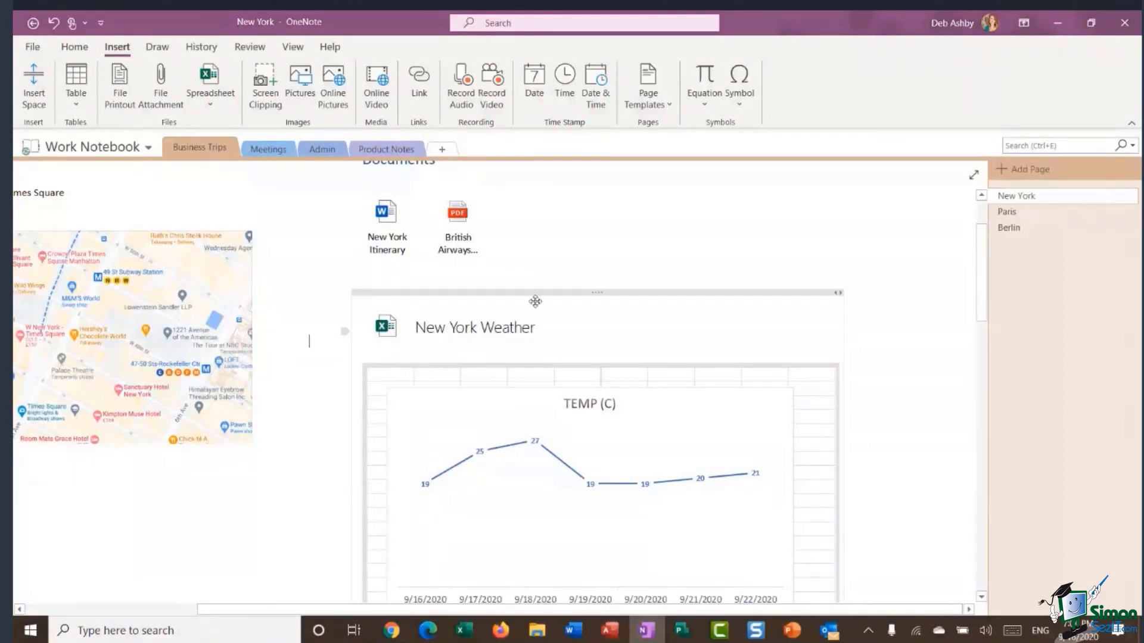
scroll(927, 298, up, 2)
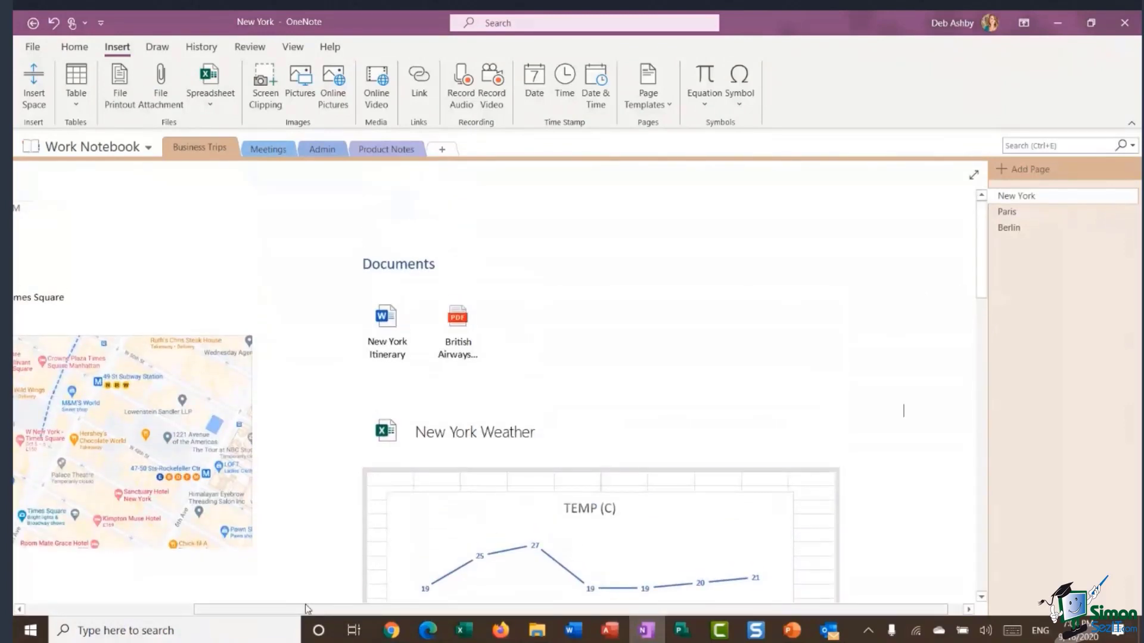
drag(308, 608, 155, 609)
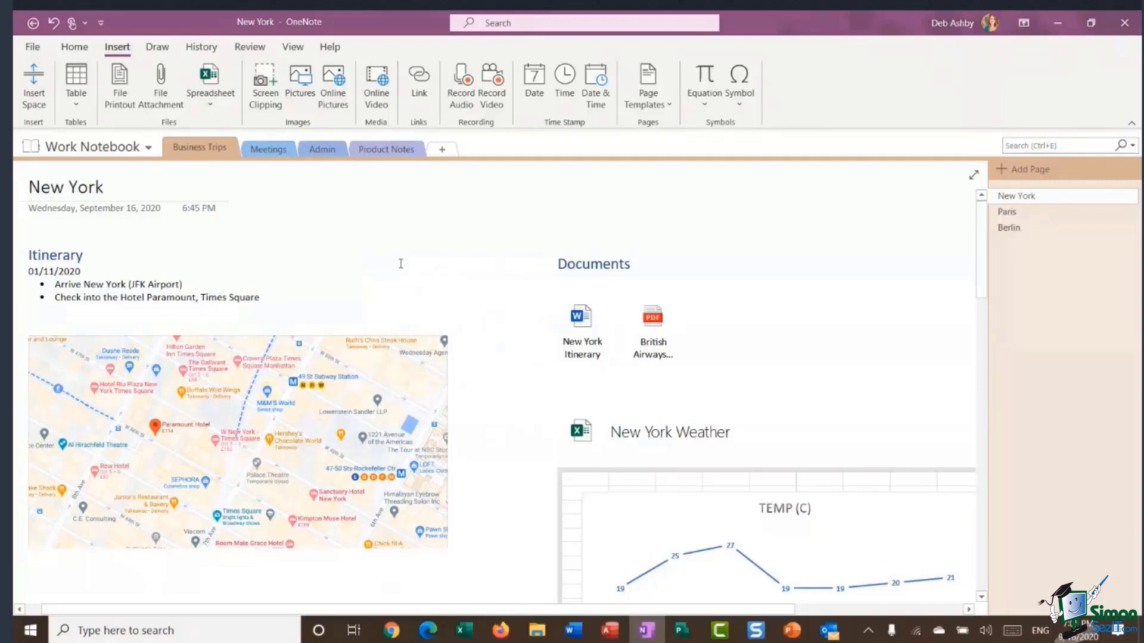
click(82, 52)
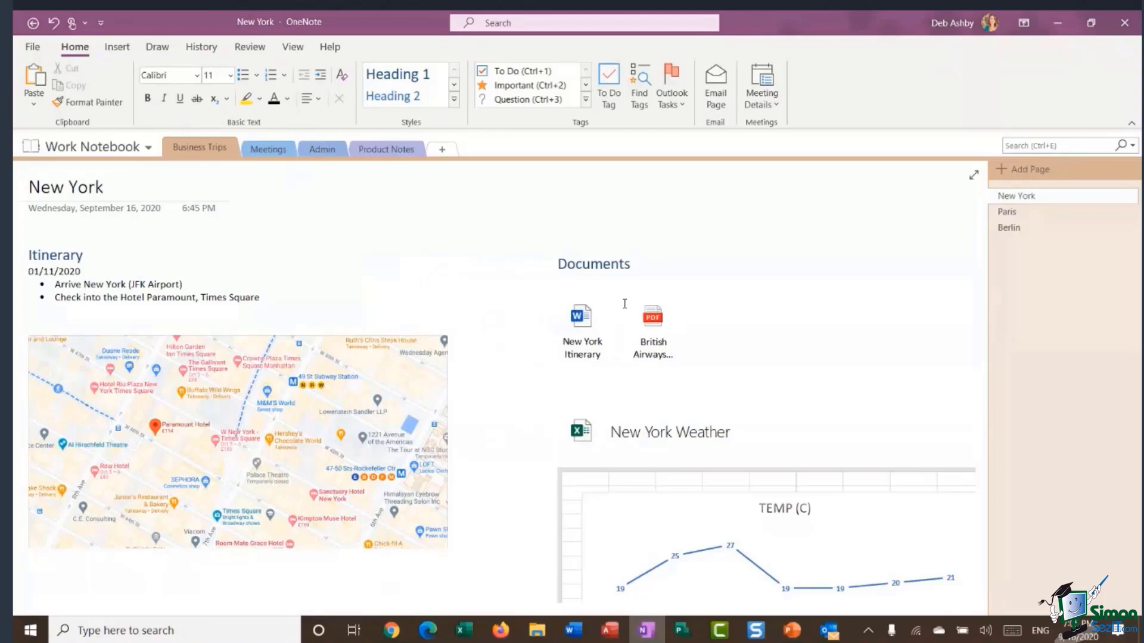
In the Admin section, title a new page 'ToDo List'.
click(325, 152)
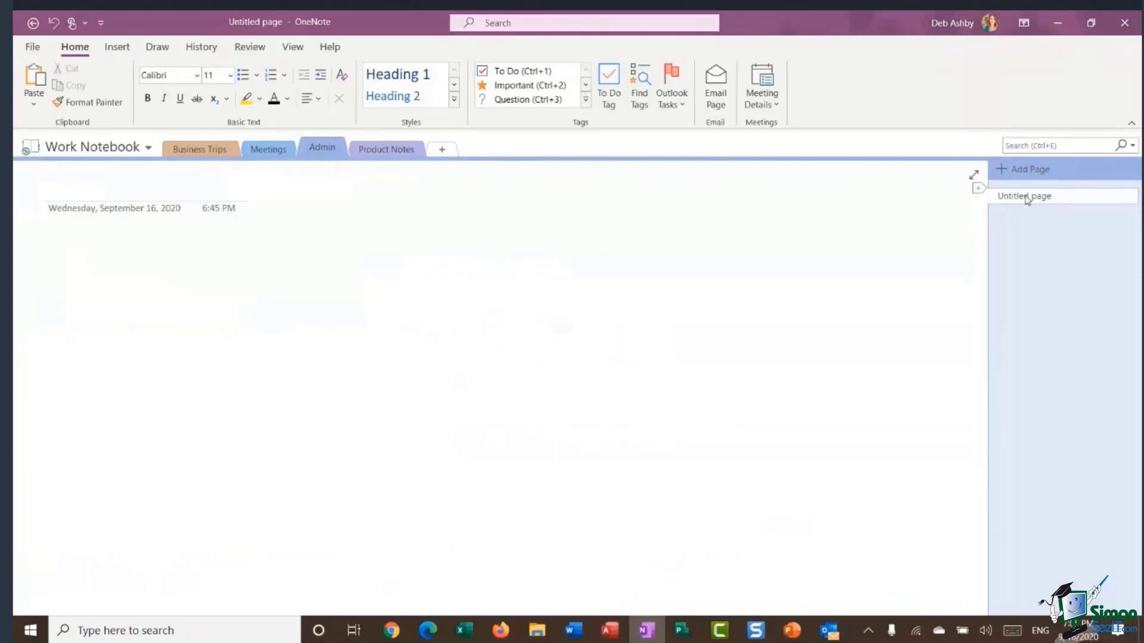
click(87, 192)
text(To)
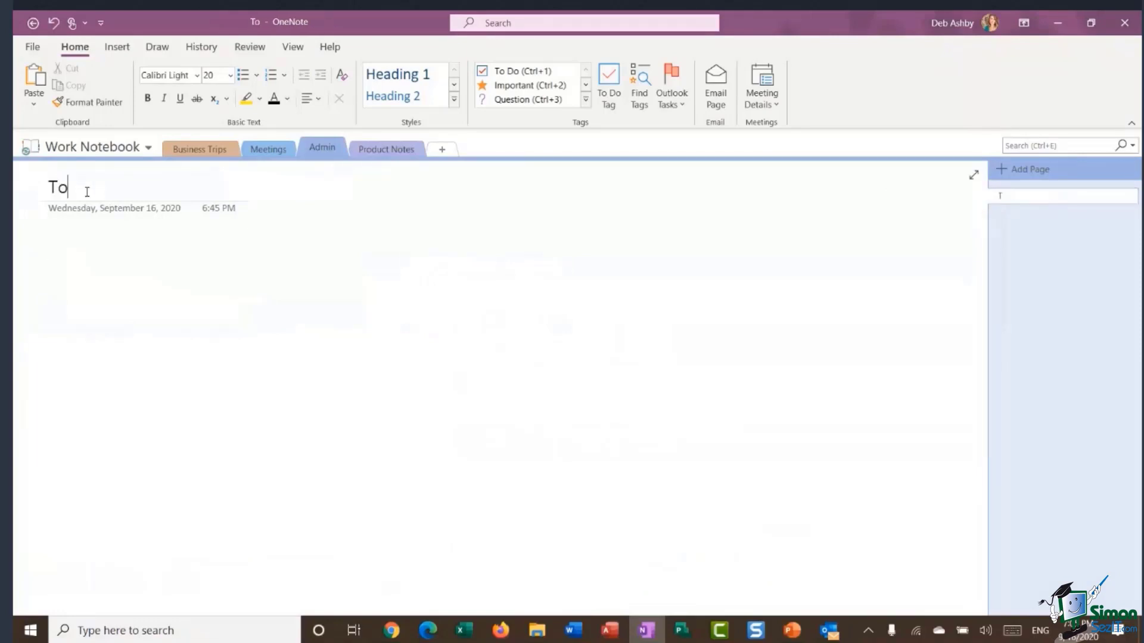
text(Do List)
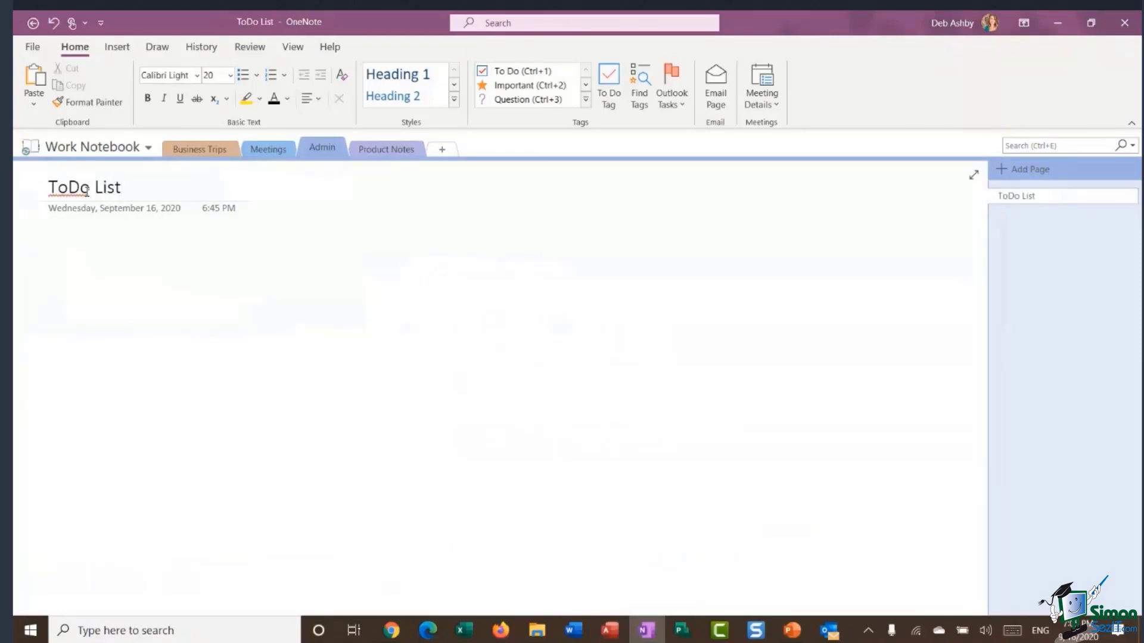
List four tasks: Create Project Plan, Update Project Information, Arrange meeting with Dev Team, Frep for Staff Reviews.
click(60, 254)
text(C)
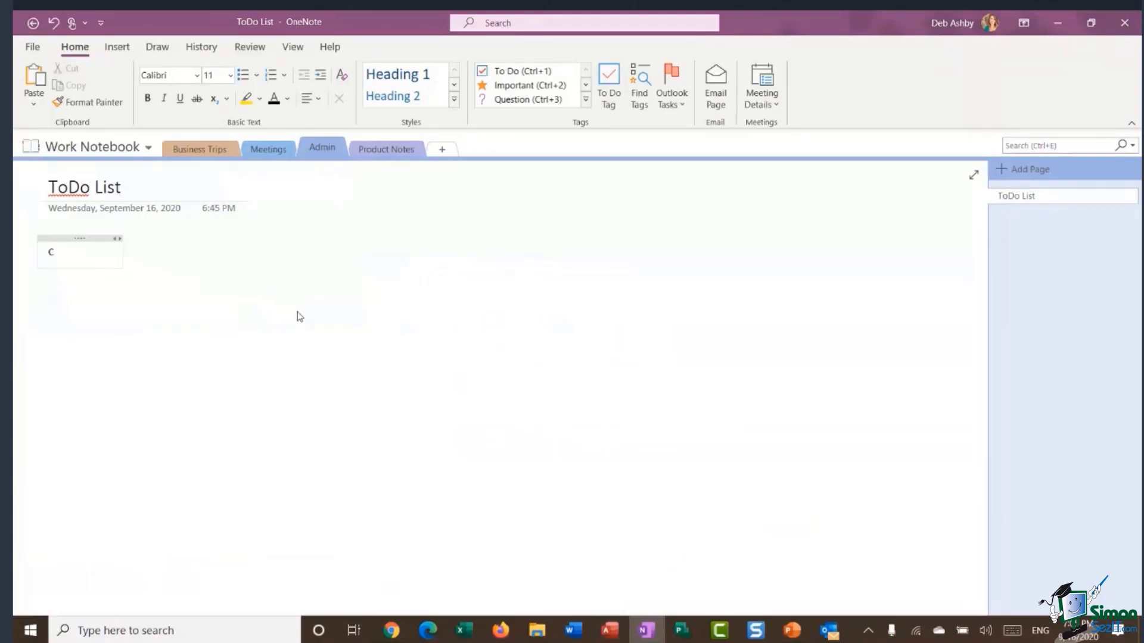
text(reate Project Plan)
key(Return)
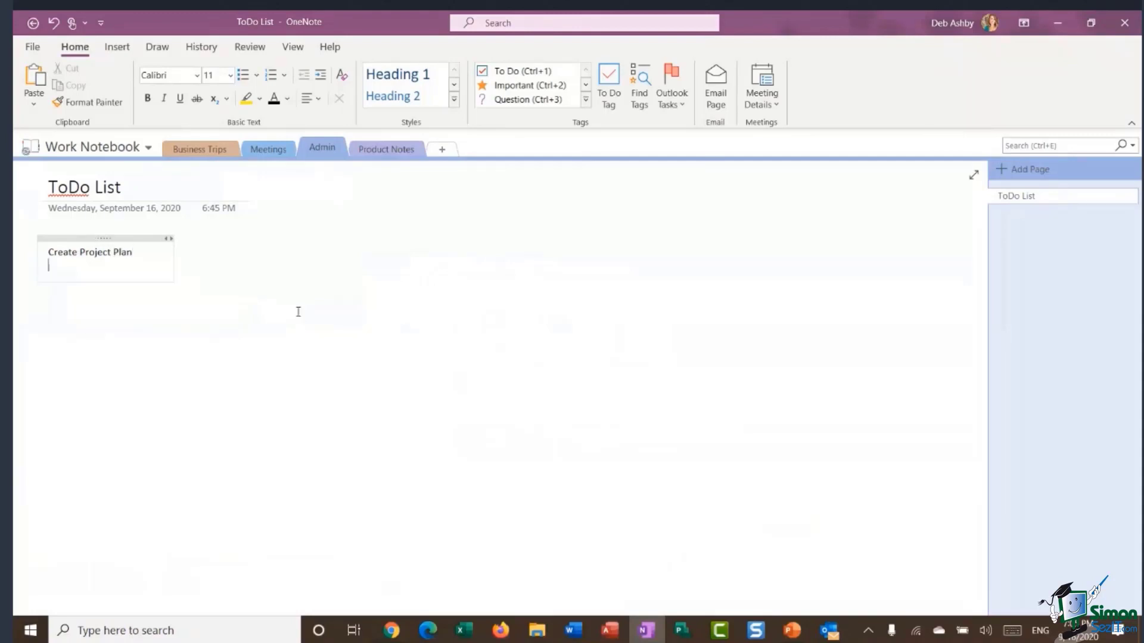
text(Update Project Informatip)
key(BackSpace)
key(BackSpace)
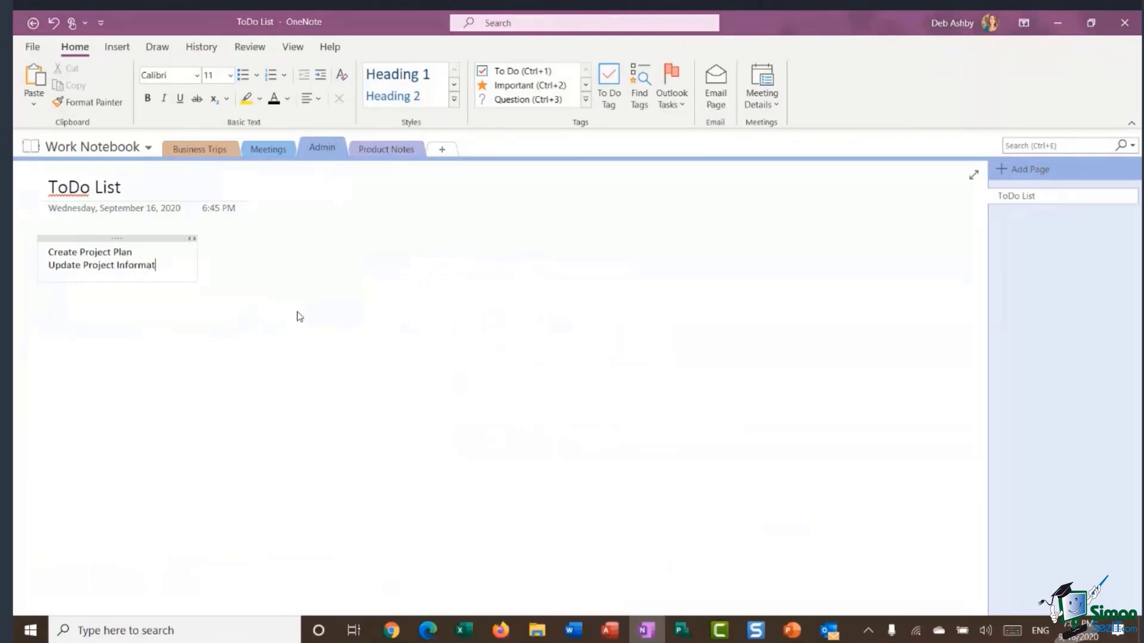
text(ion)
key(Return)
text(Arrange mee)
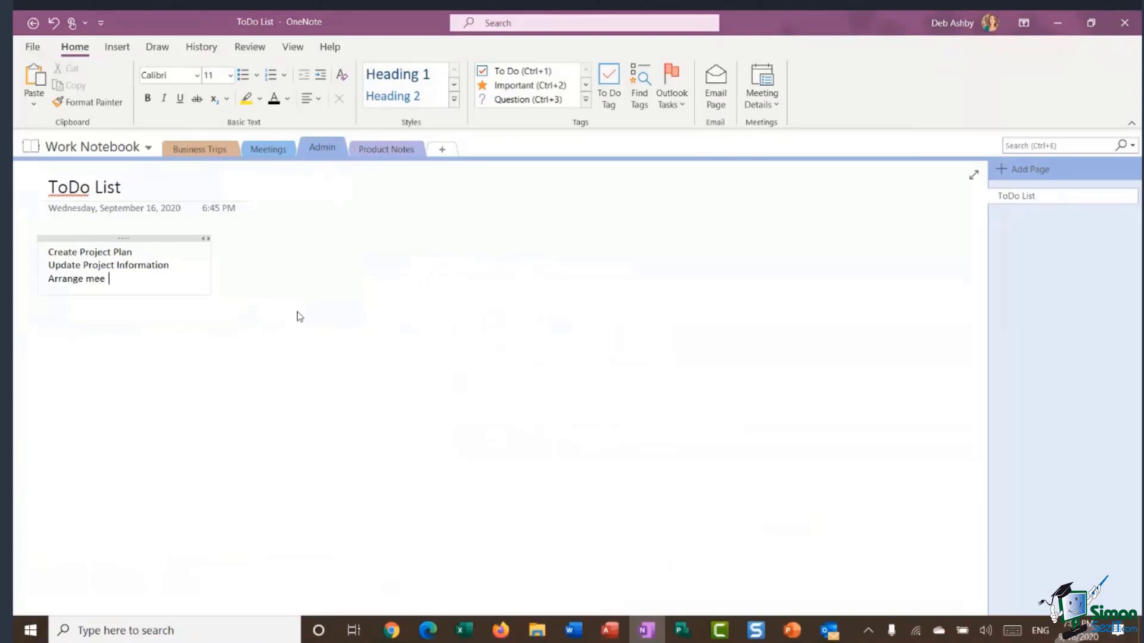
text(ting with Dev Team)
key(Return)
text(Frep for Staf)
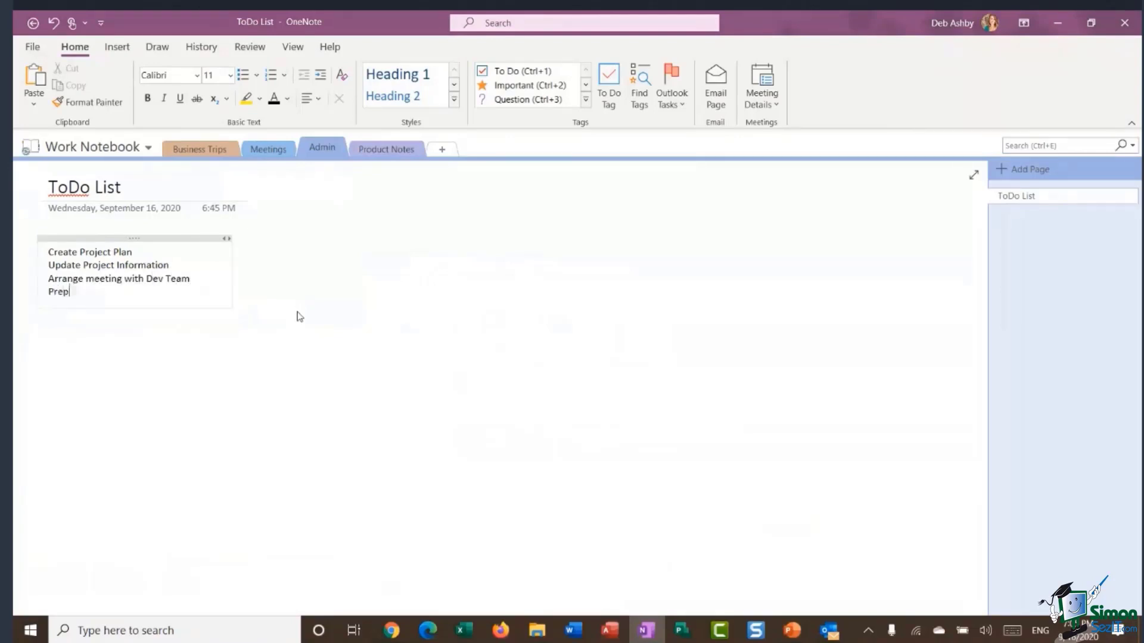
text(f Reviews)
click(384, 268)
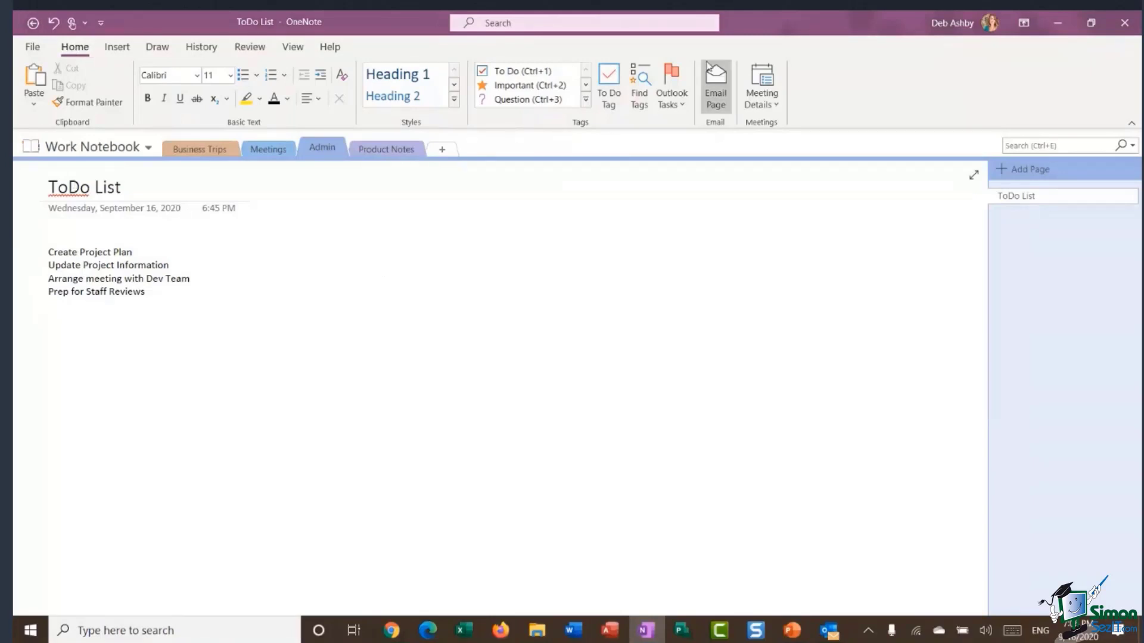
Tag all four tasks as To Do checkboxes and shift the list slightly right.
click(587, 100)
scroll(589, 100, down, 1)
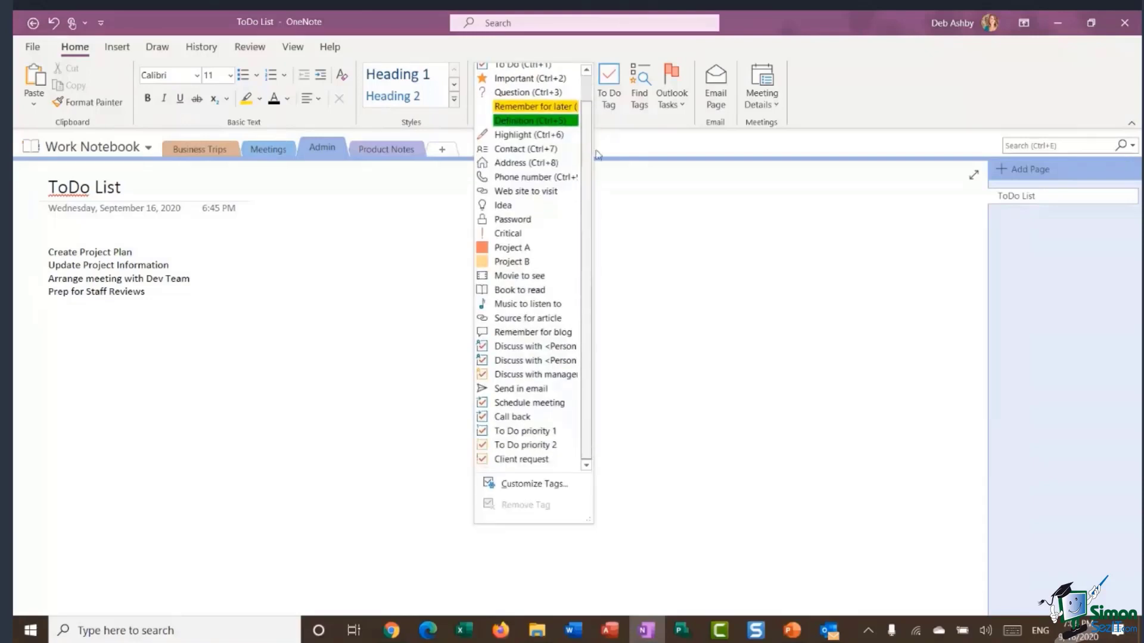
scroll(598, 154, up, 1)
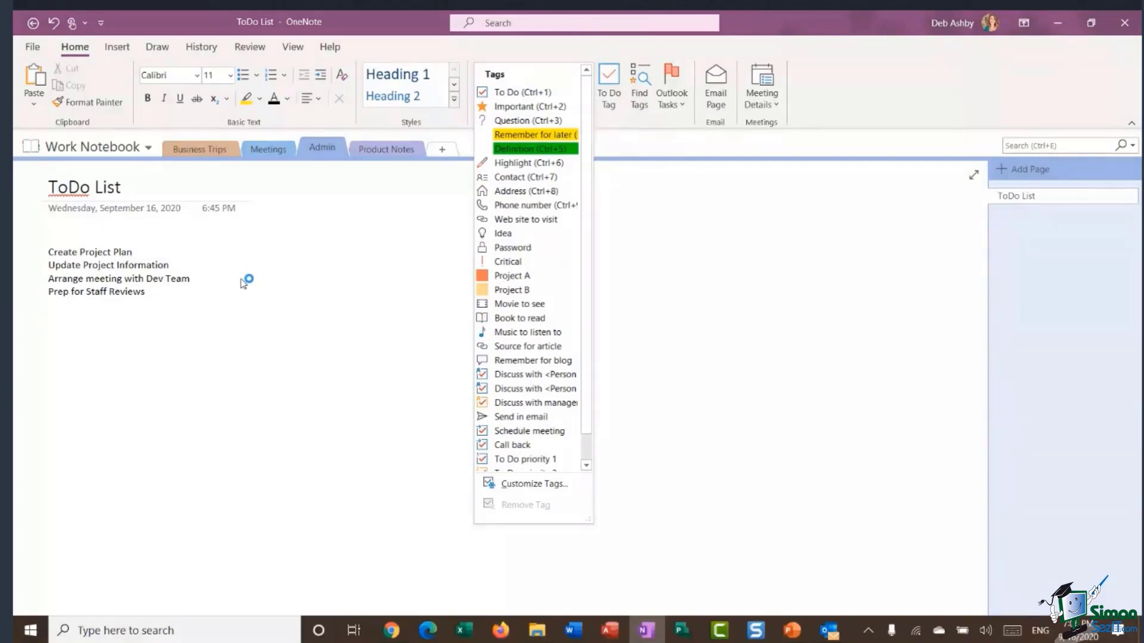
click(177, 279)
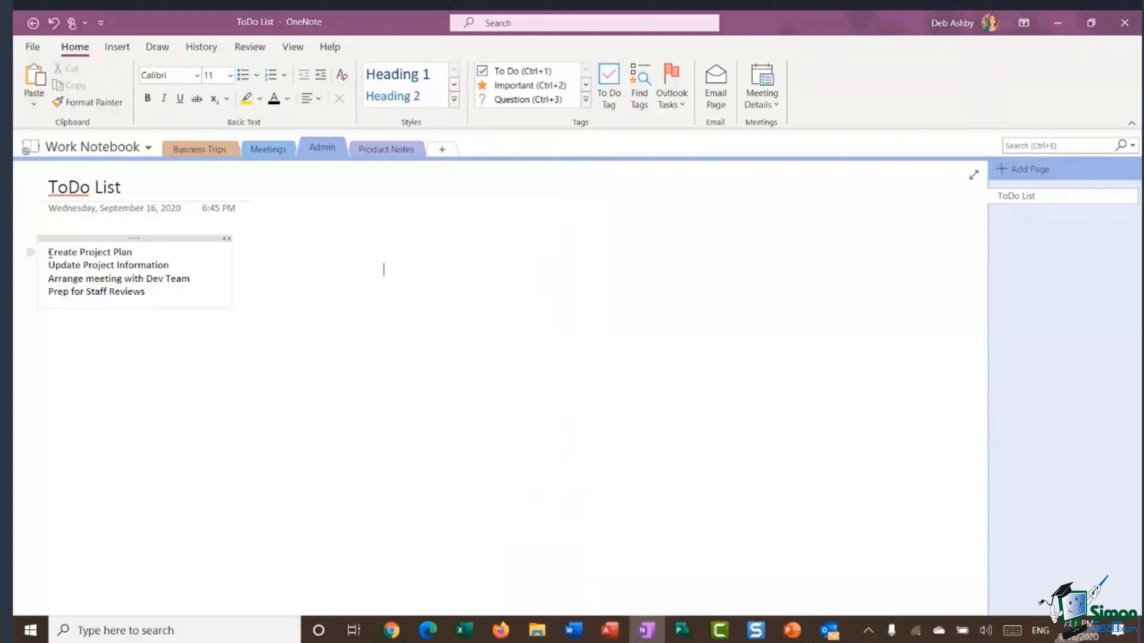
drag(47, 252, 472, 296)
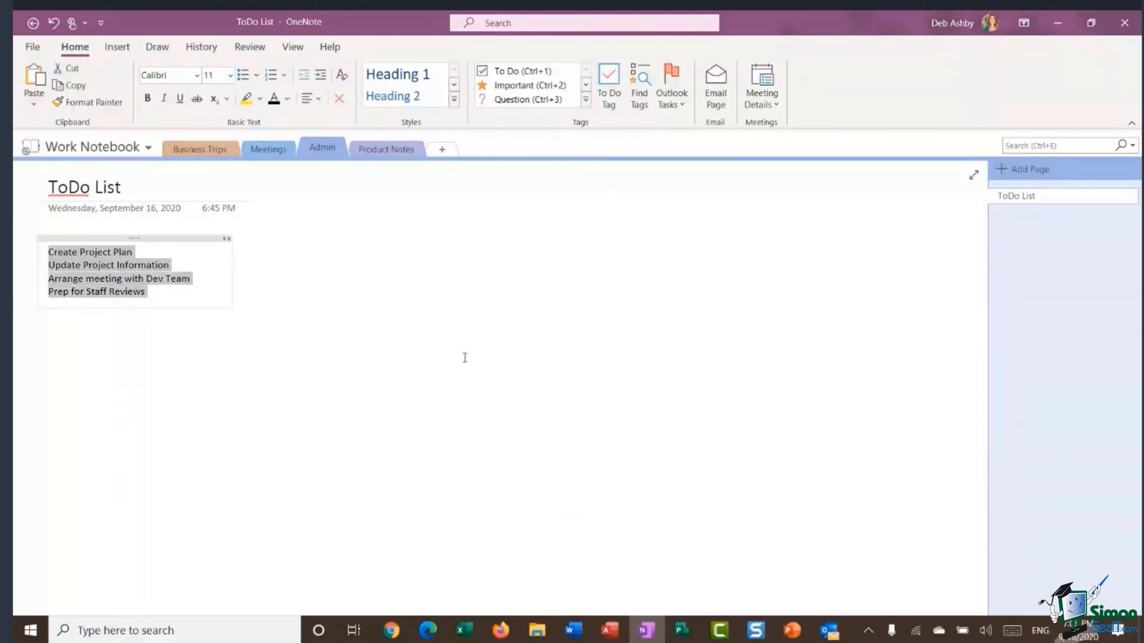
click(587, 100)
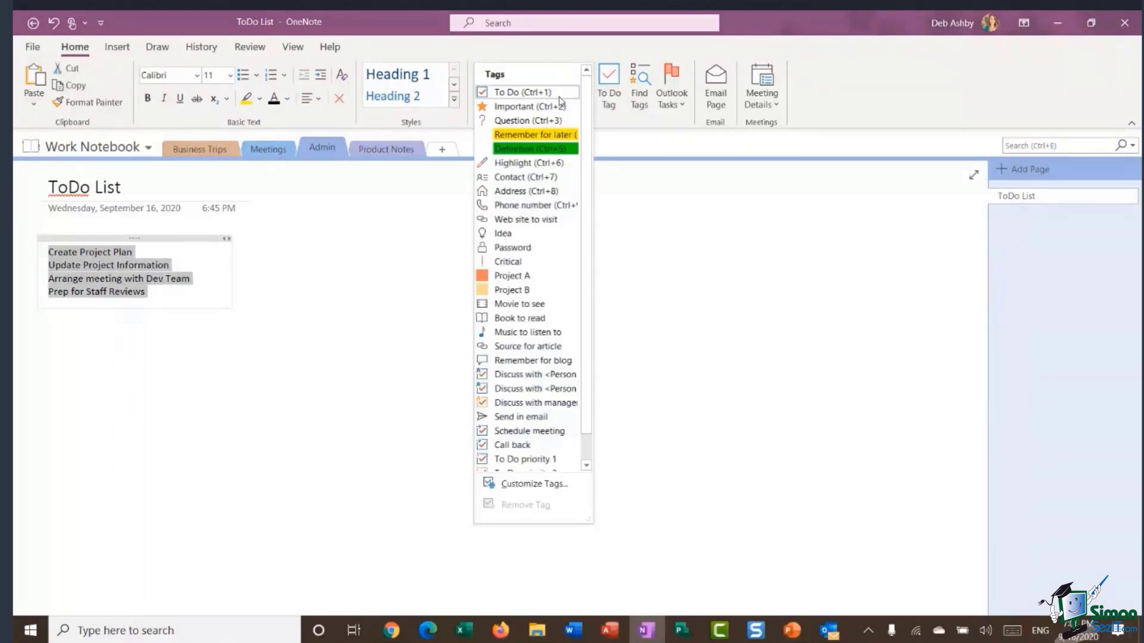
click(518, 92)
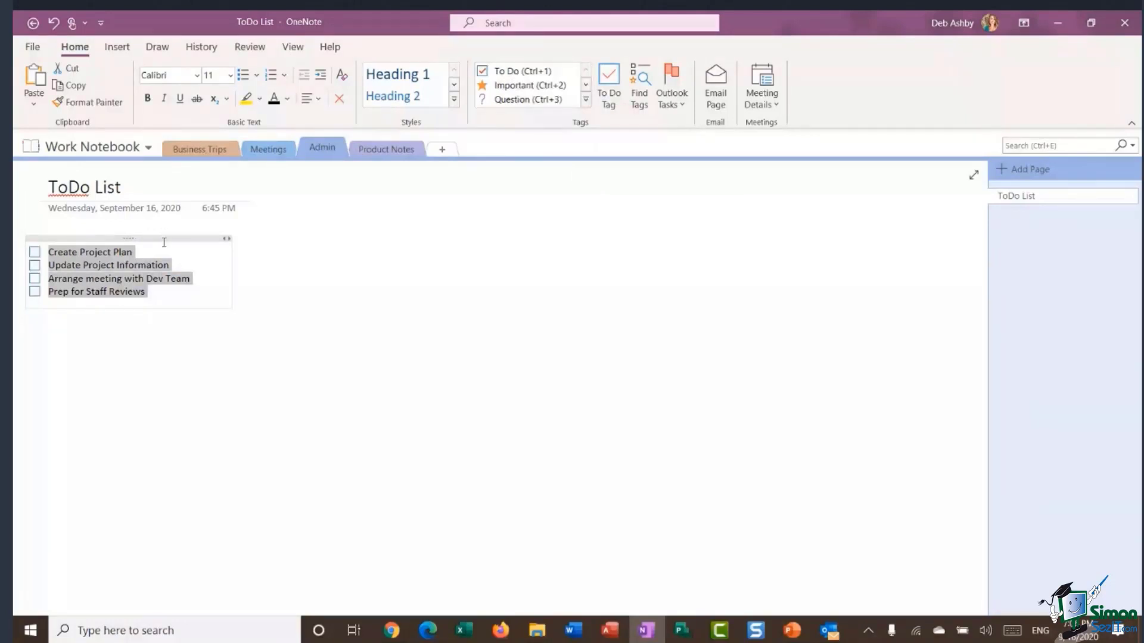
drag(156, 235, 173, 235)
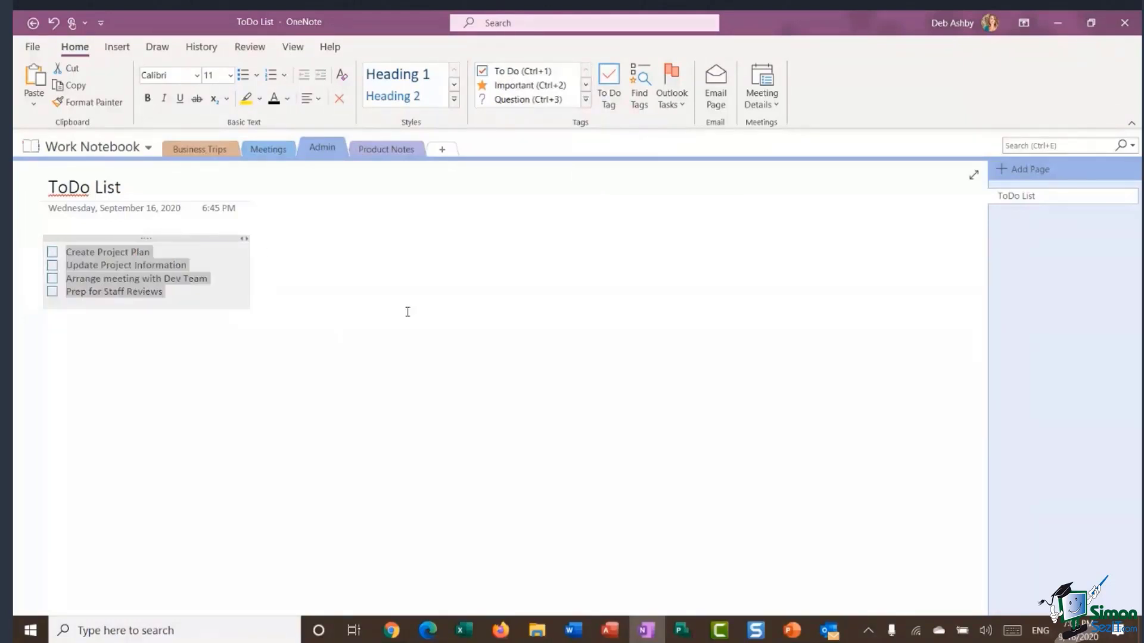
click(407, 312)
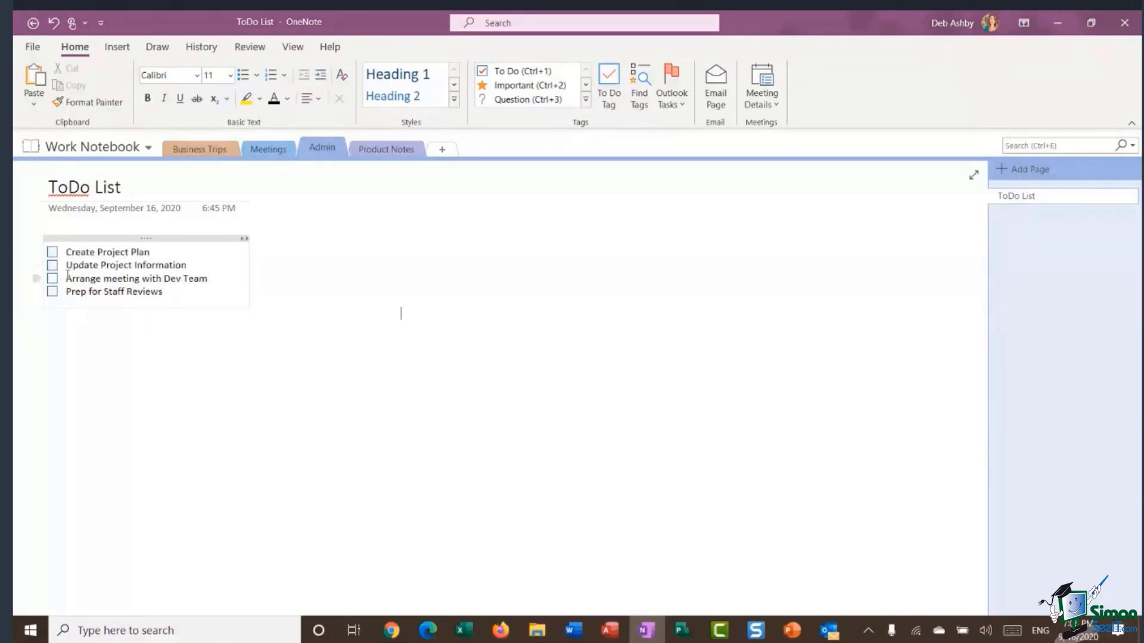
Tick and untick the first two tasks' checkboxes to test them.
click(56, 255)
click(54, 267)
click(53, 266)
click(57, 252)
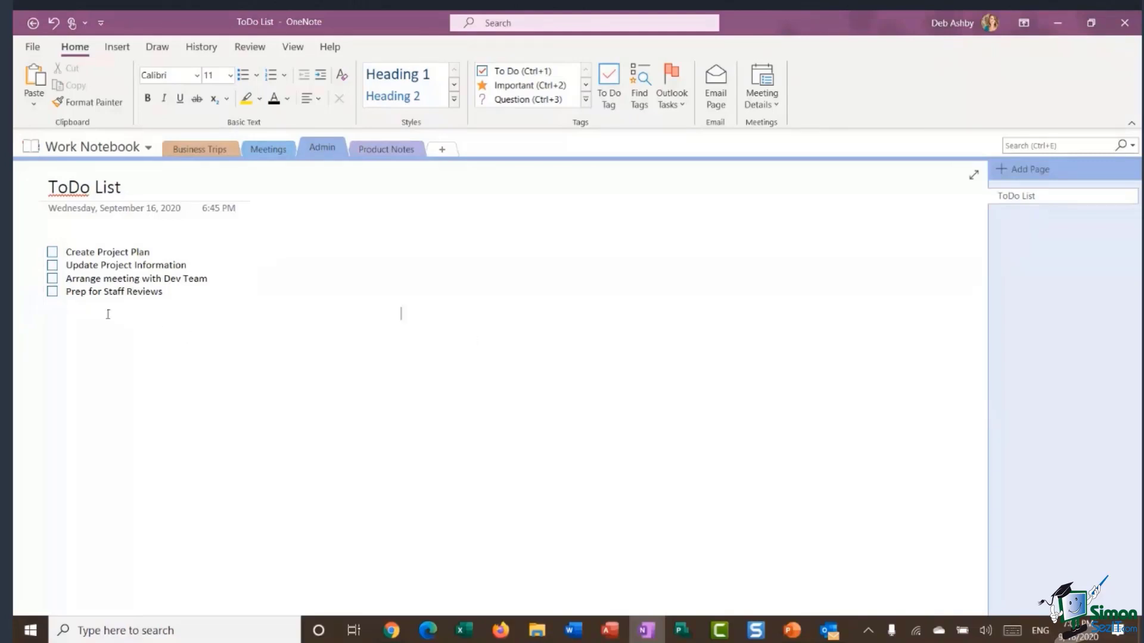
Mark Prep for Staff Reviews with the Important tag.
click(164, 293)
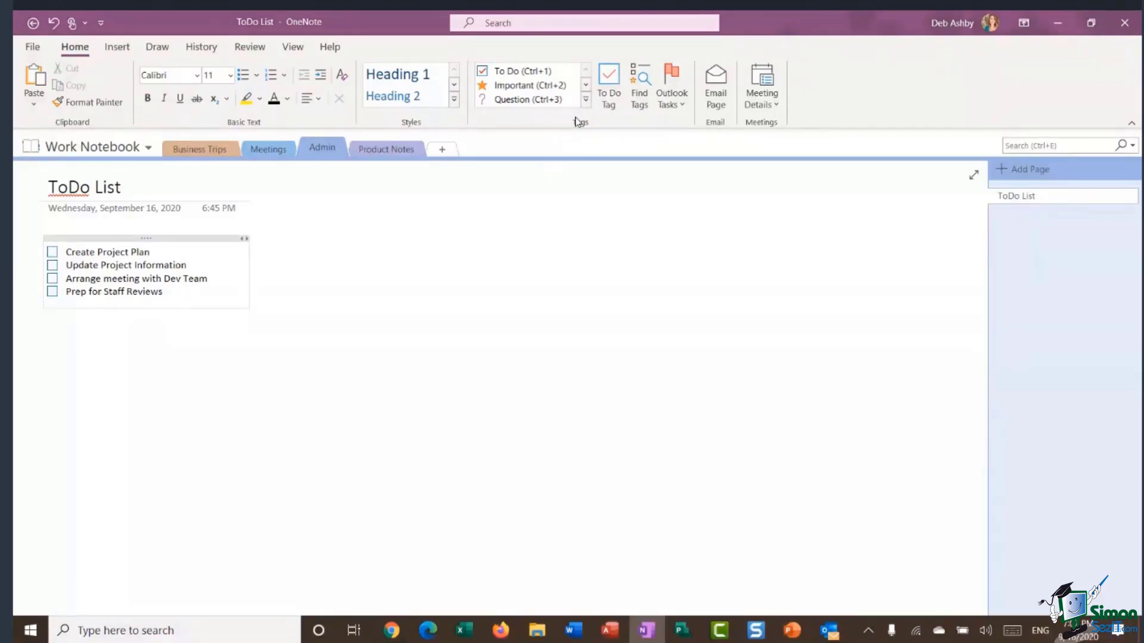
click(586, 99)
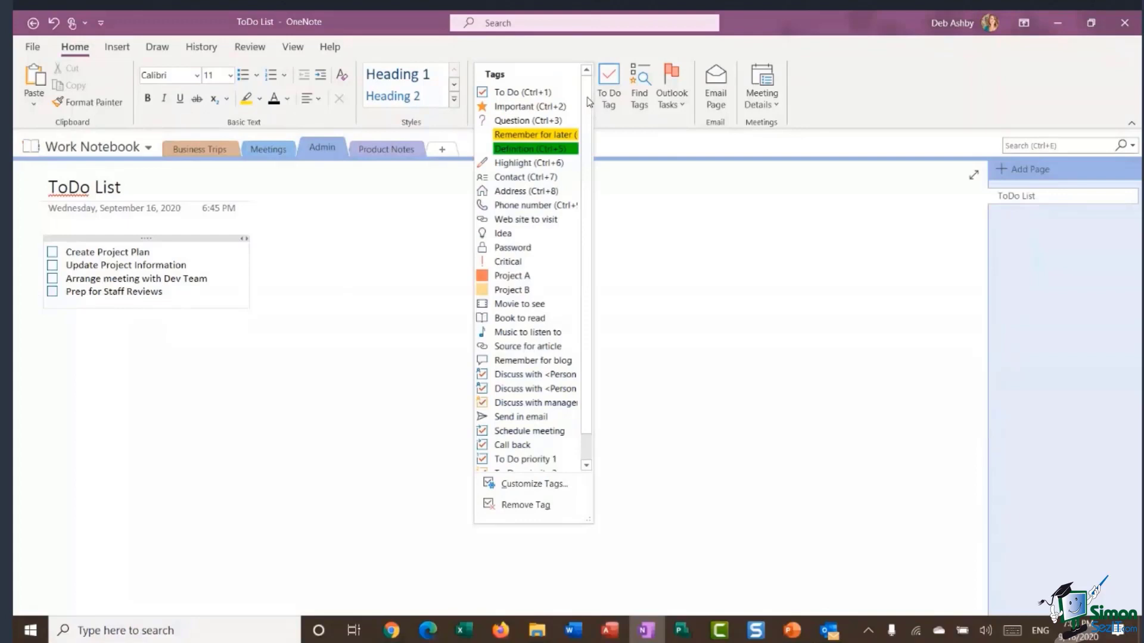
click(515, 107)
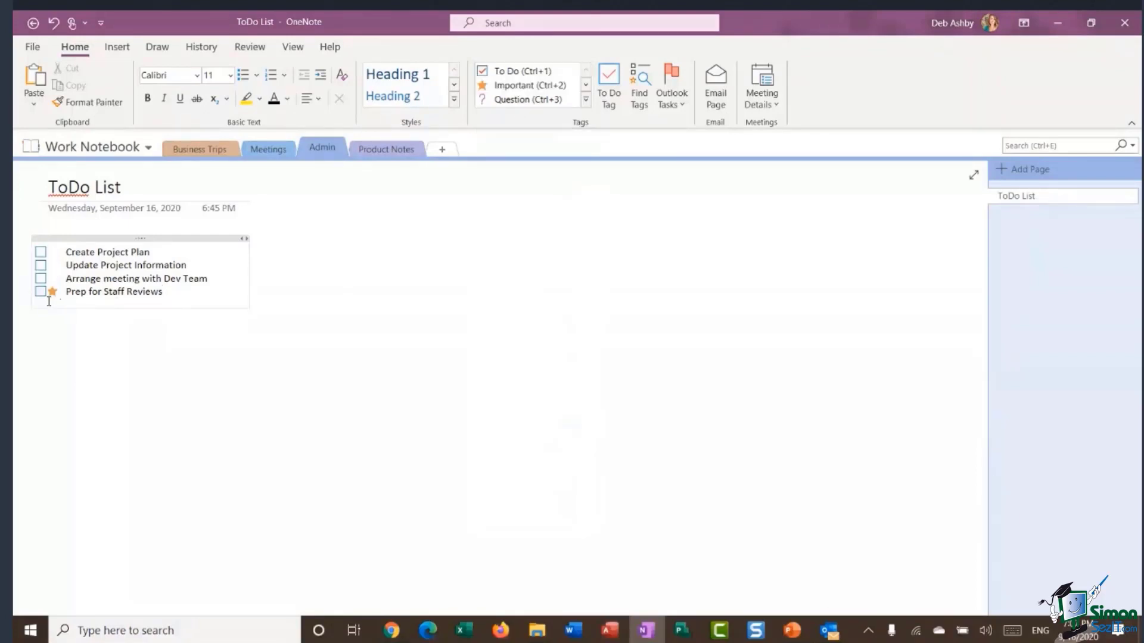
click(221, 154)
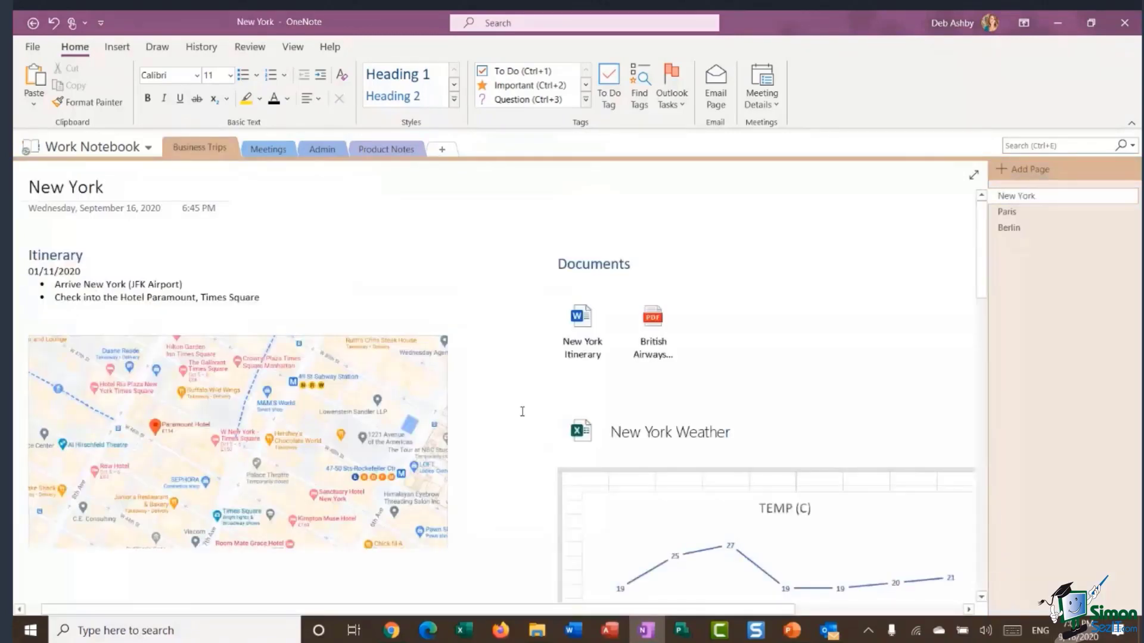
click(281, 297)
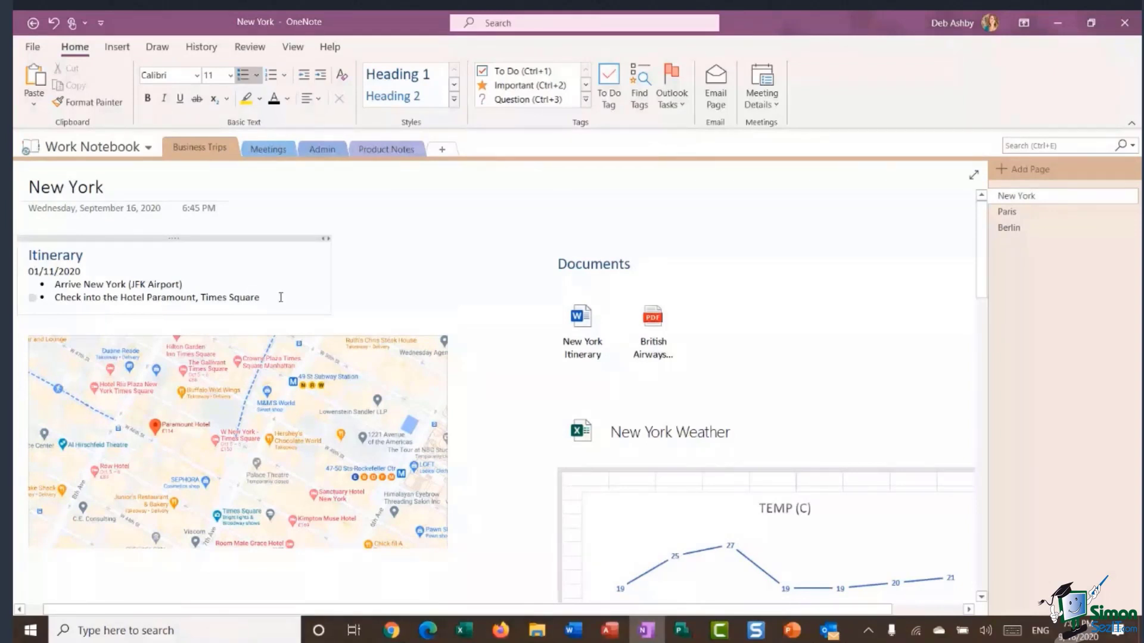
click(529, 91)
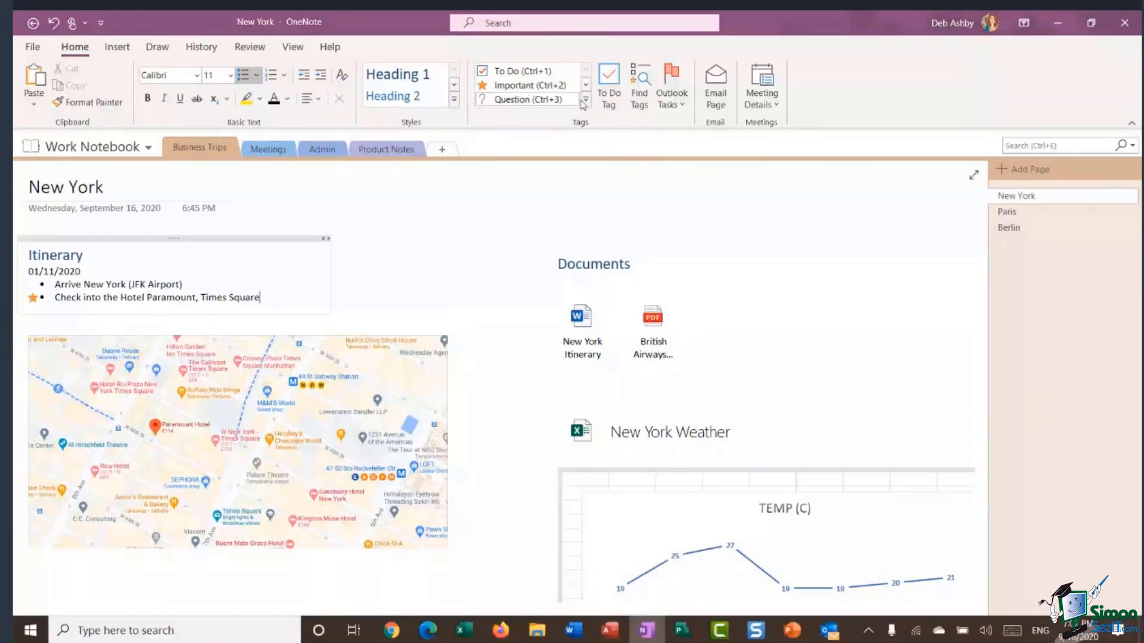
click(584, 101)
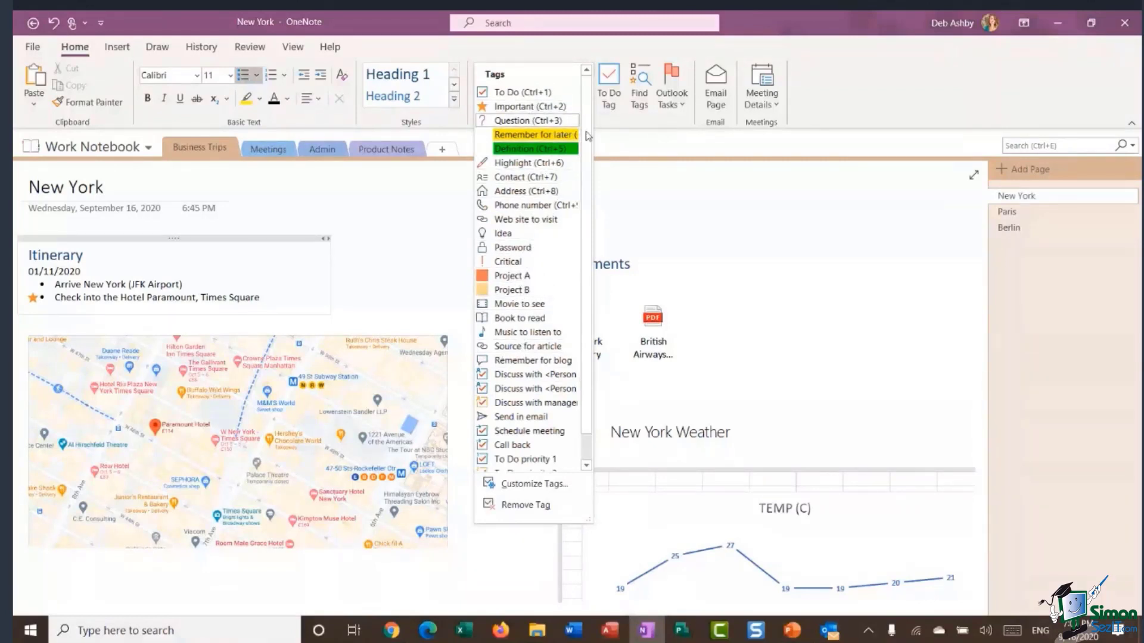
click(789, 277)
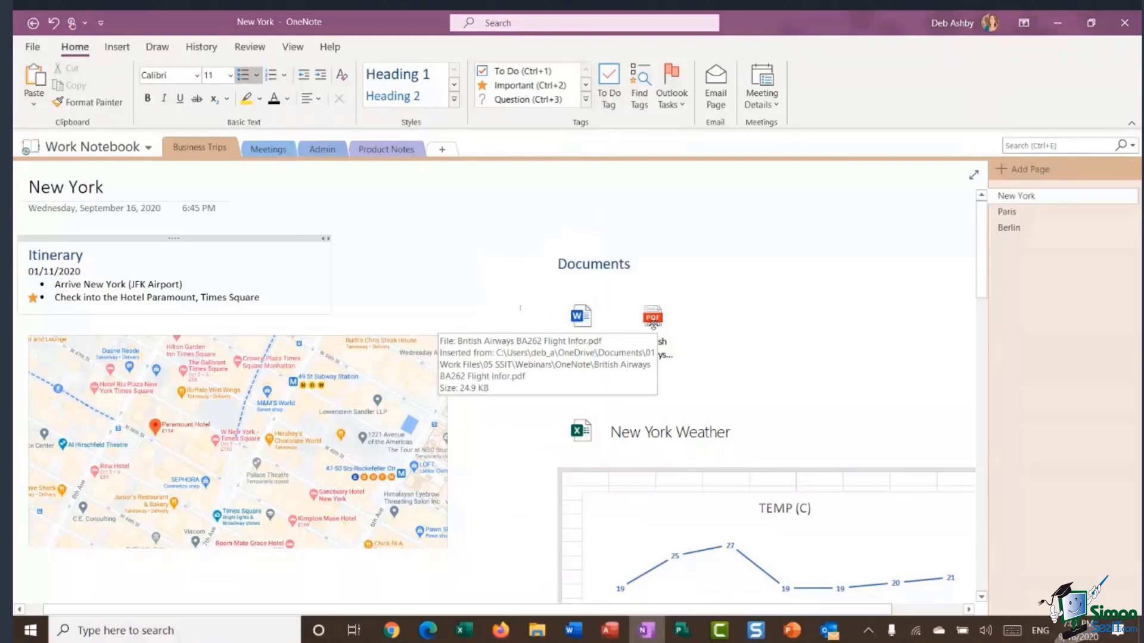
click(648, 322)
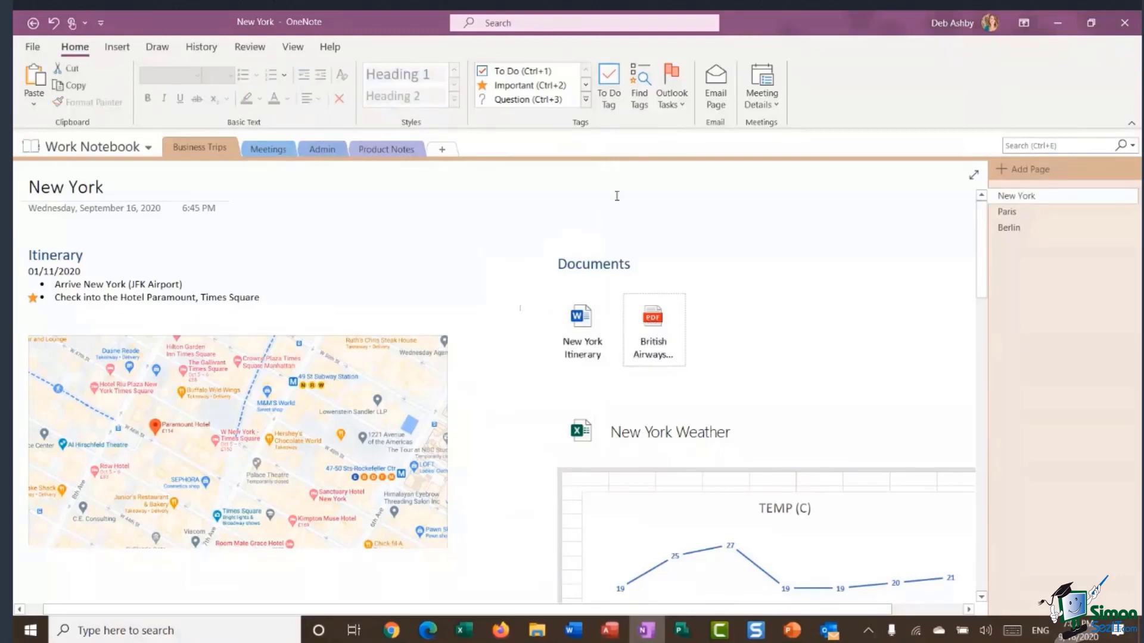
click(524, 85)
click(586, 100)
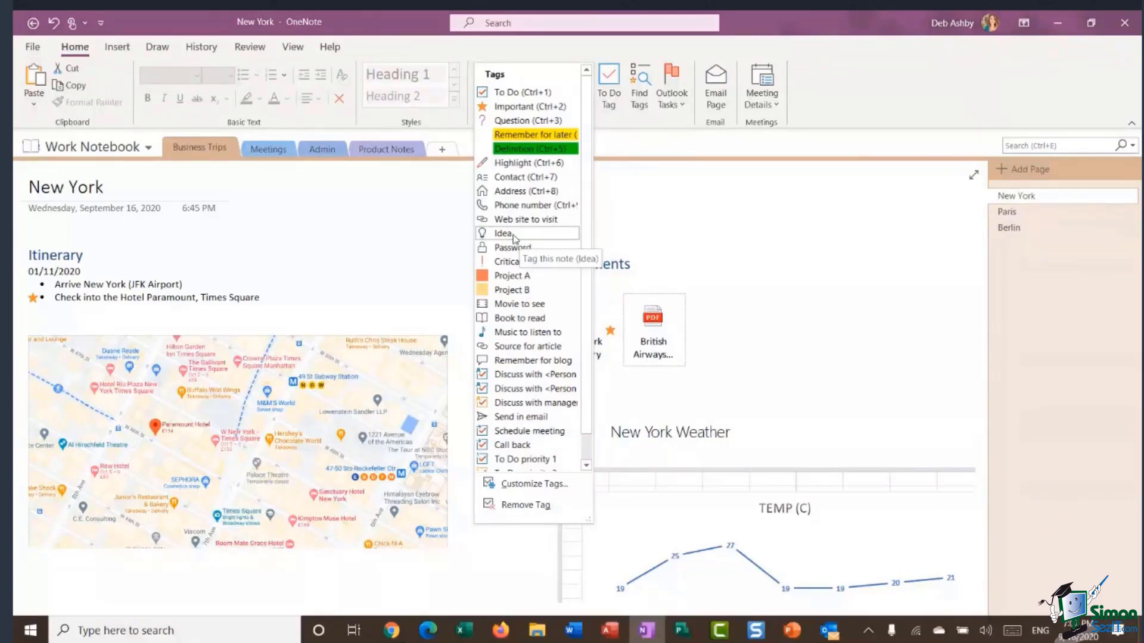
click(804, 202)
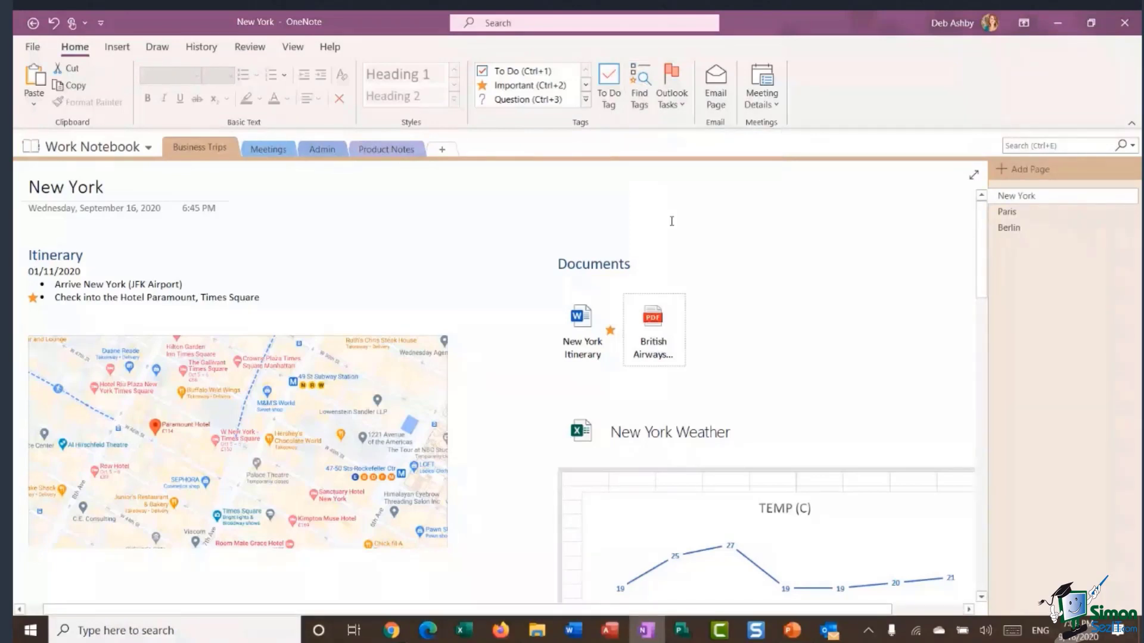
Use Find Tags to build the Important summary page of tagged items, then close the pane.
click(641, 81)
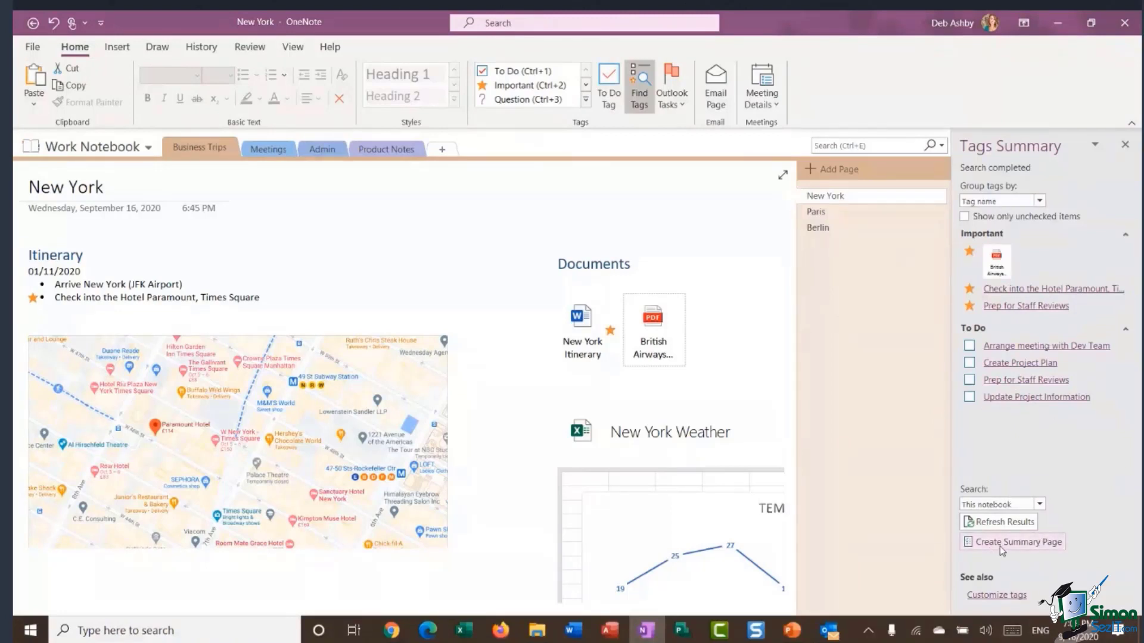
click(1015, 546)
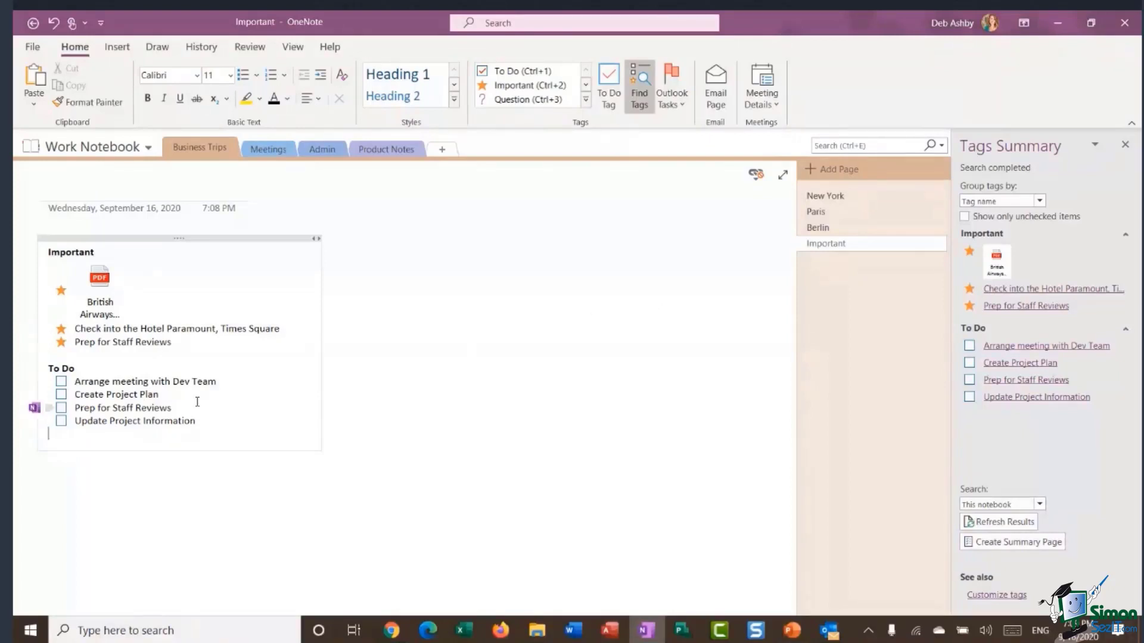
click(1125, 145)
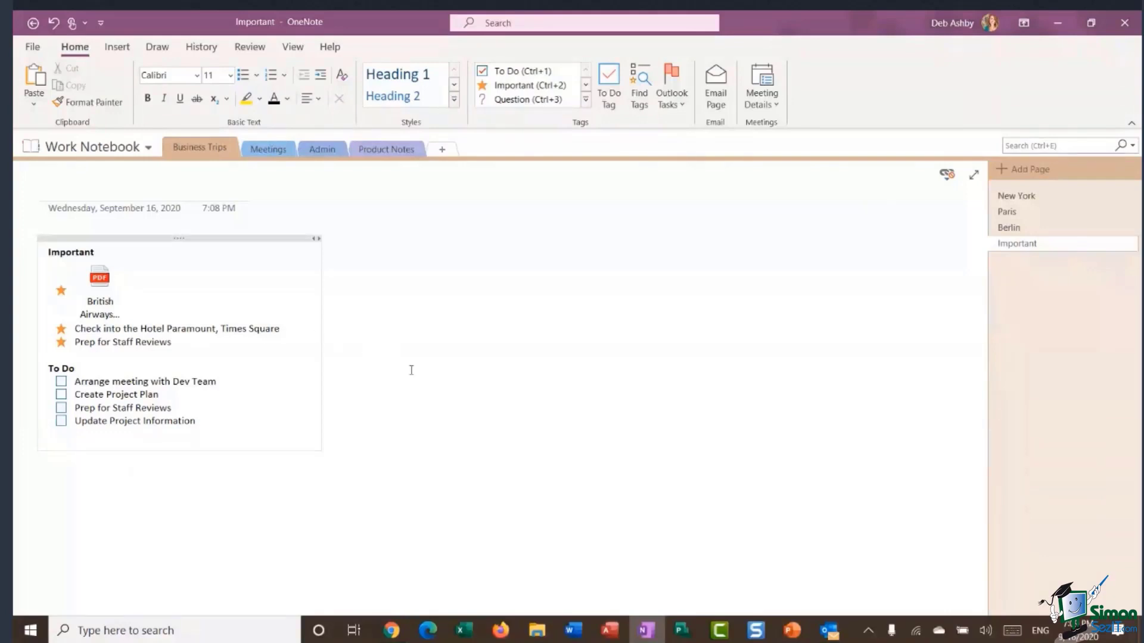
Delete the Important summary page and return to the New York page.
right_click(1023, 249)
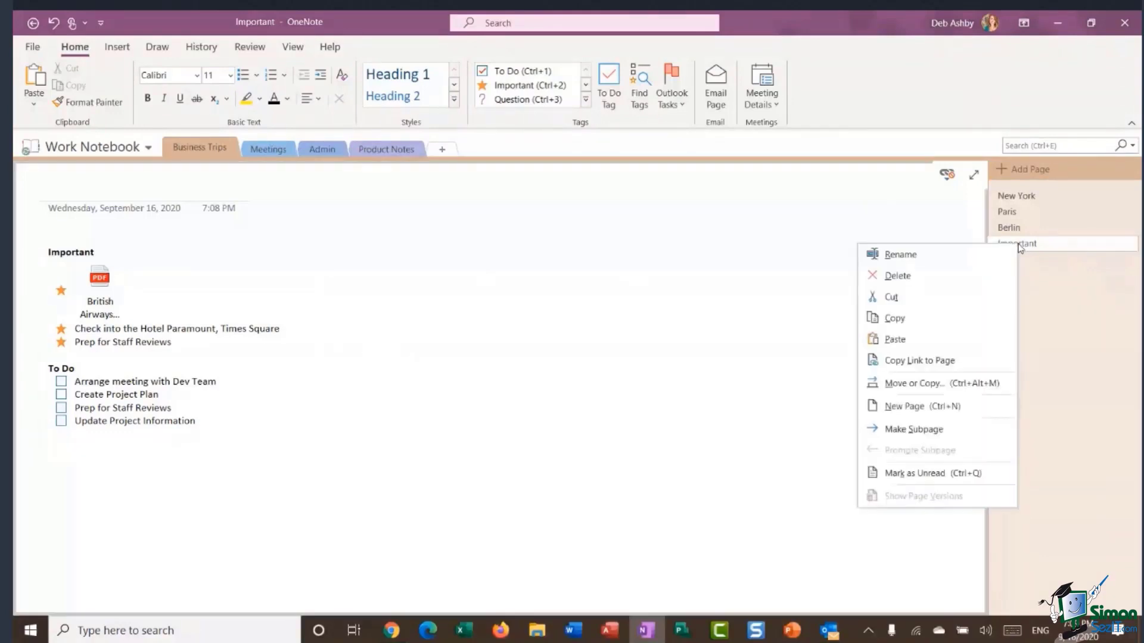
click(911, 282)
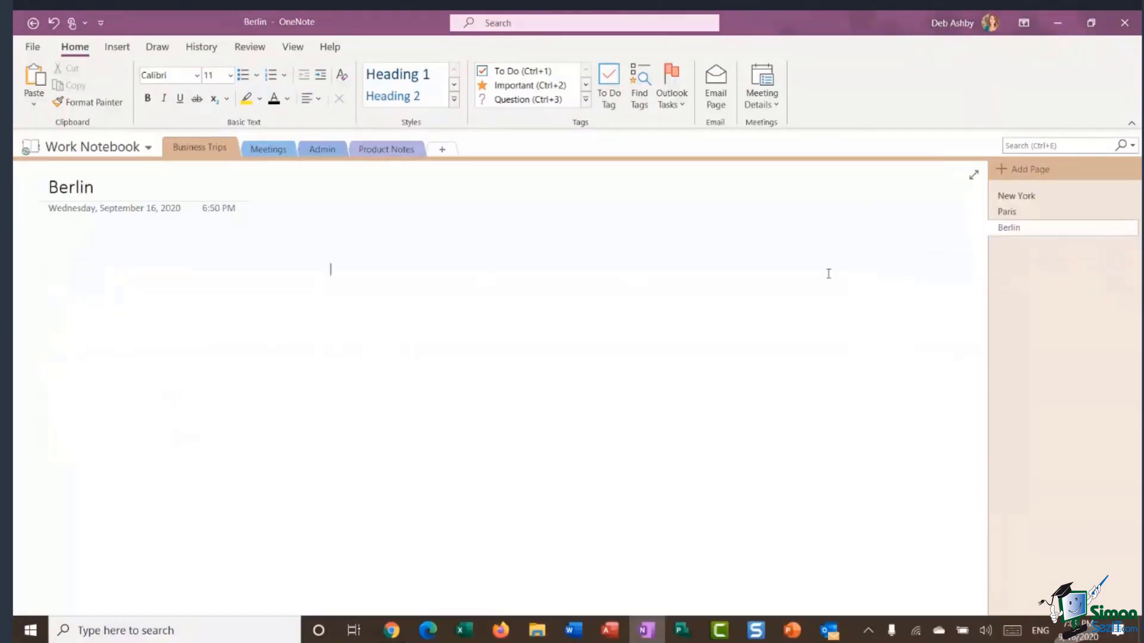
click(1041, 196)
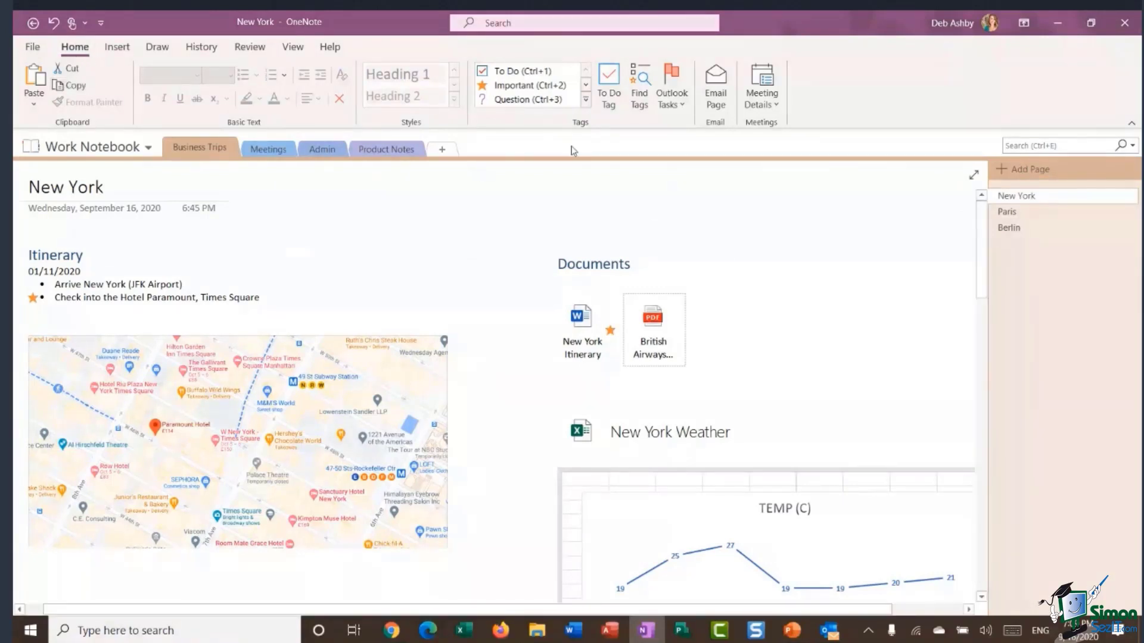
Browse the Outlook Tasks and Meeting Details options, then open the Meetings section.
click(670, 91)
click(768, 95)
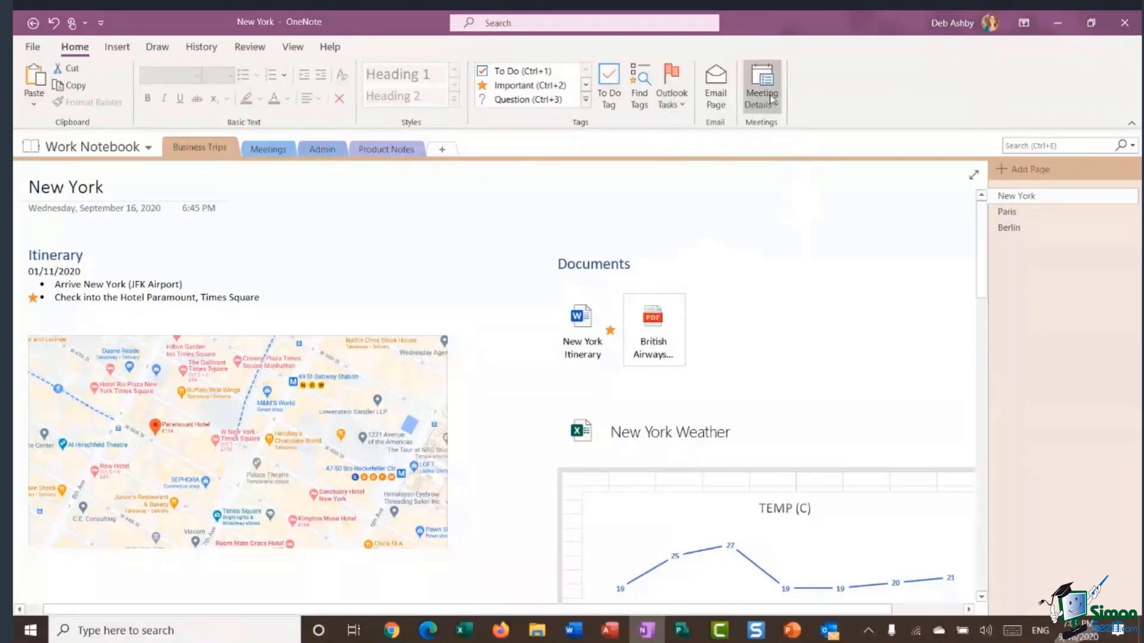
click(852, 95)
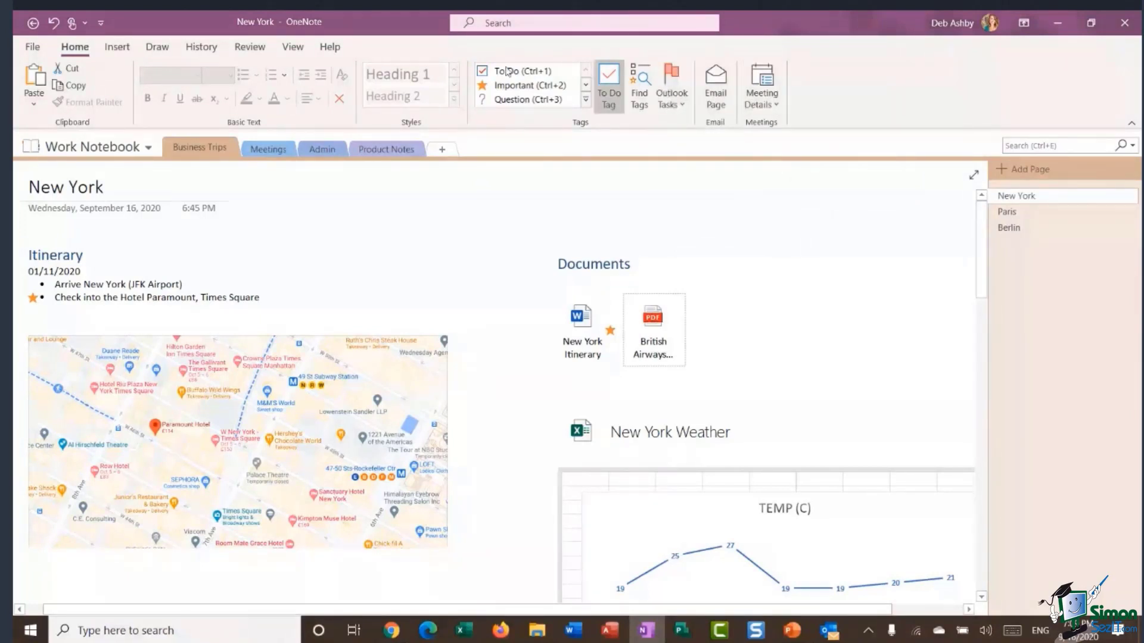
click(269, 151)
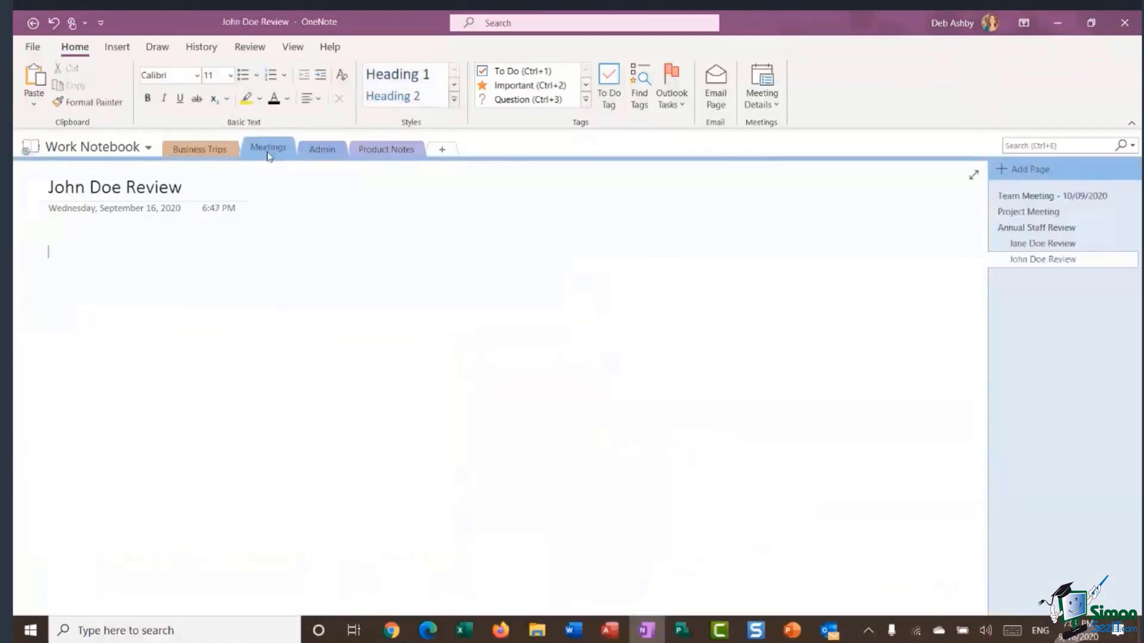
On the Team Meeting - 10/09/2020 page, insert the US Client Meeting details near the top.
click(1034, 196)
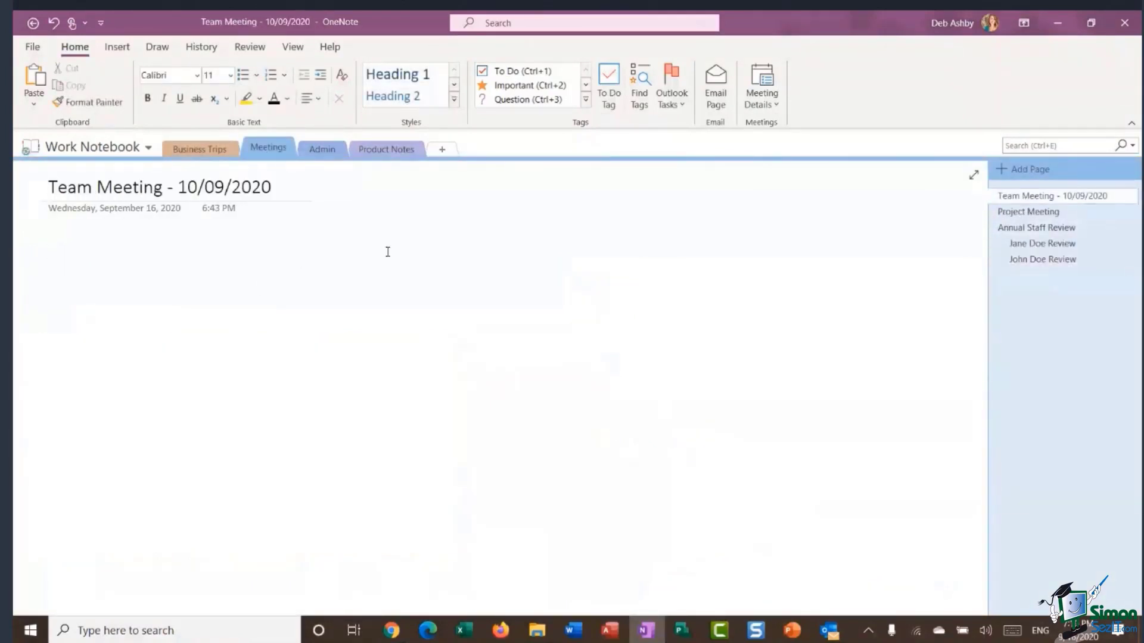
click(56, 250)
click(773, 105)
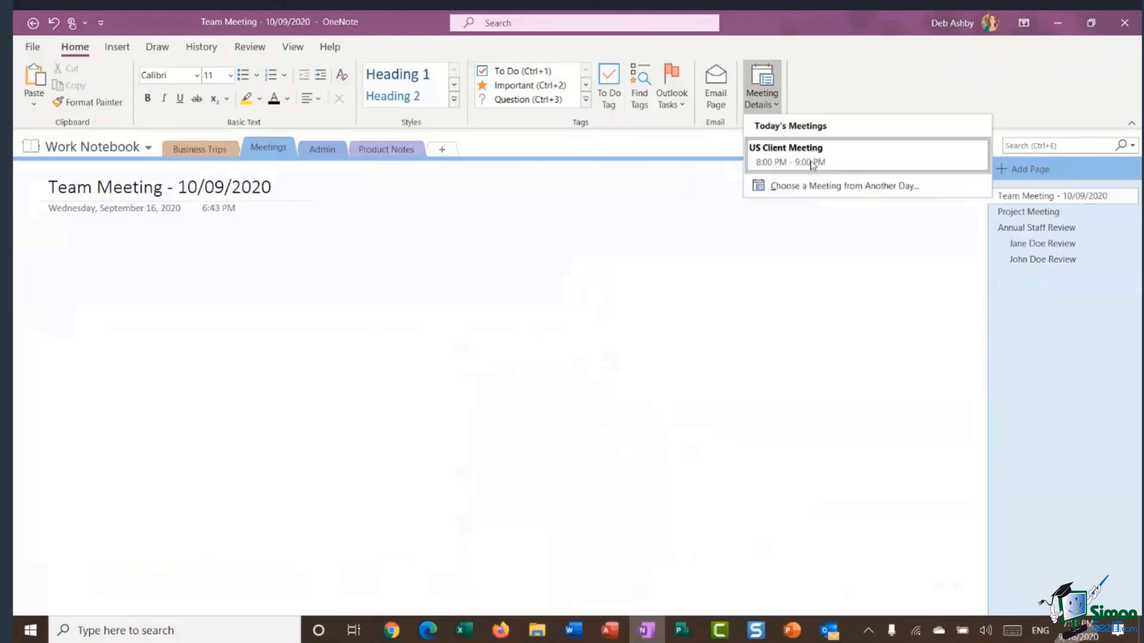
click(850, 162)
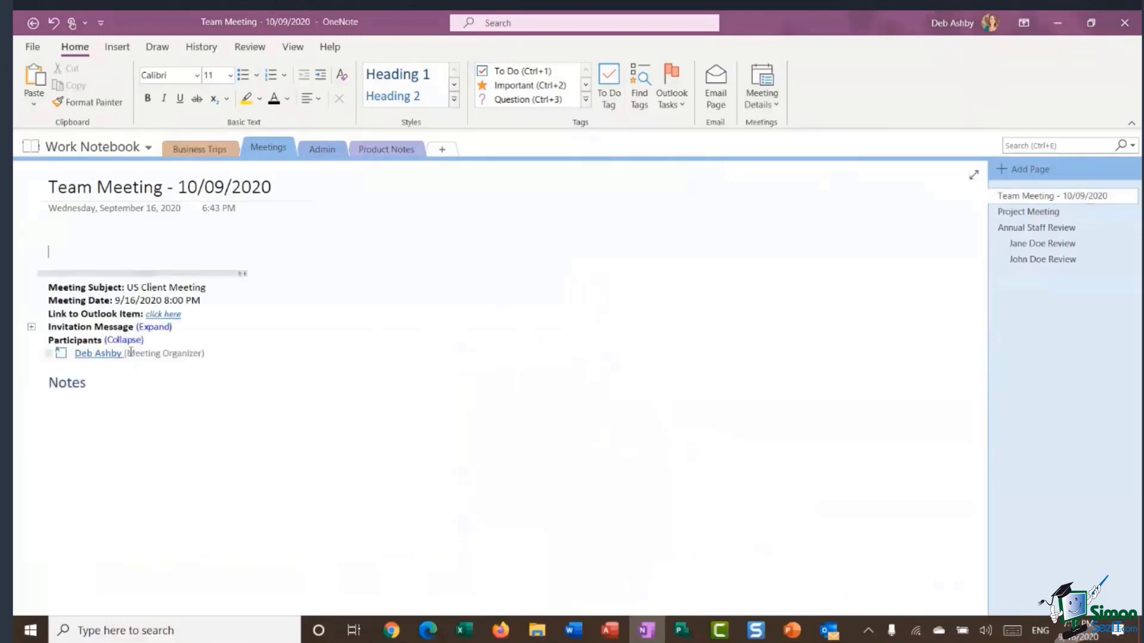
drag(182, 273, 181, 240)
click(319, 316)
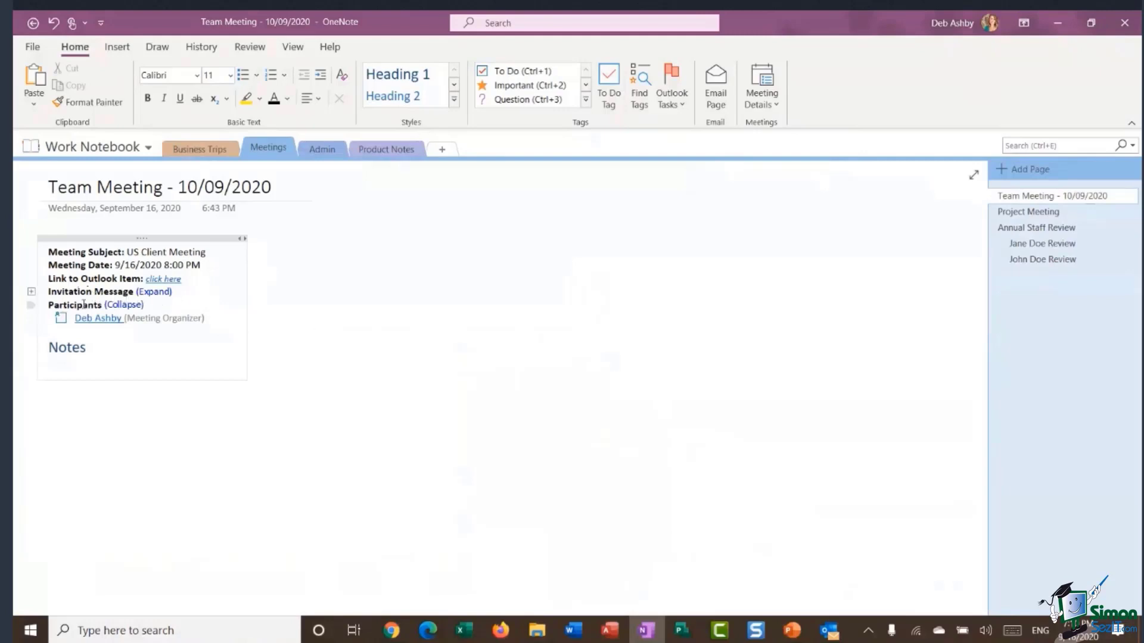
Expand and collapse the meeting's invitation message.
click(152, 292)
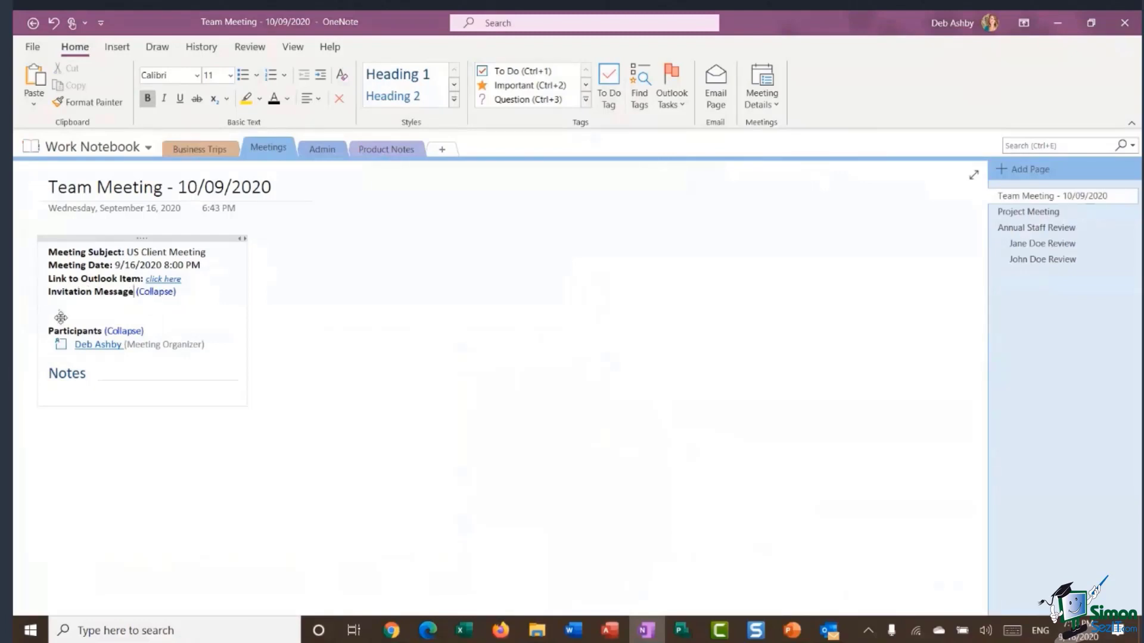
click(154, 292)
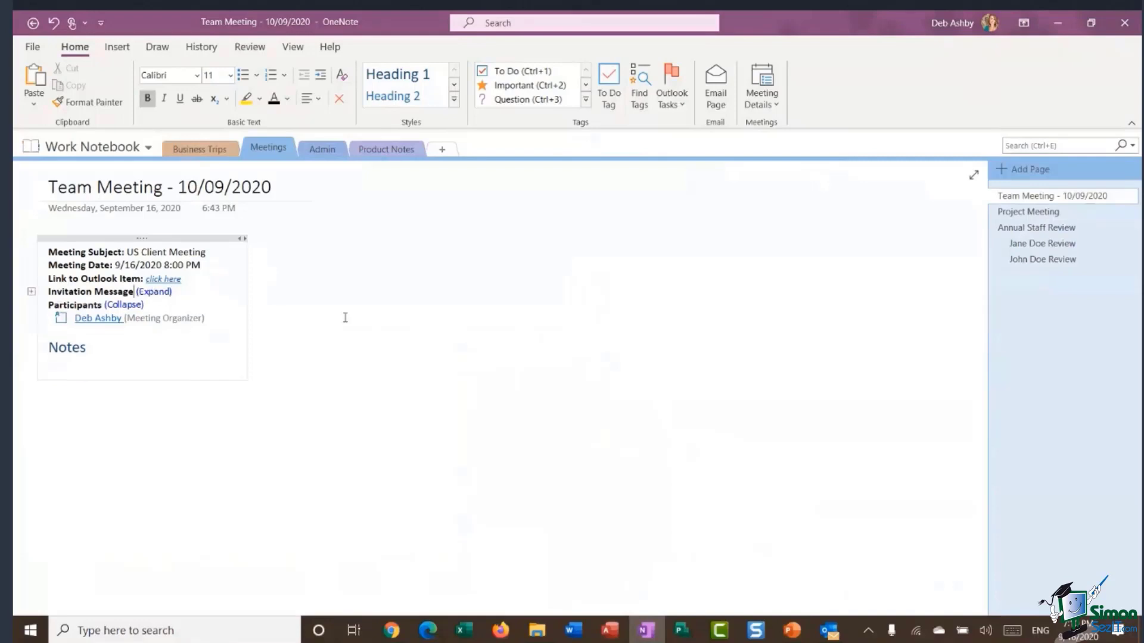
click(346, 319)
click(349, 331)
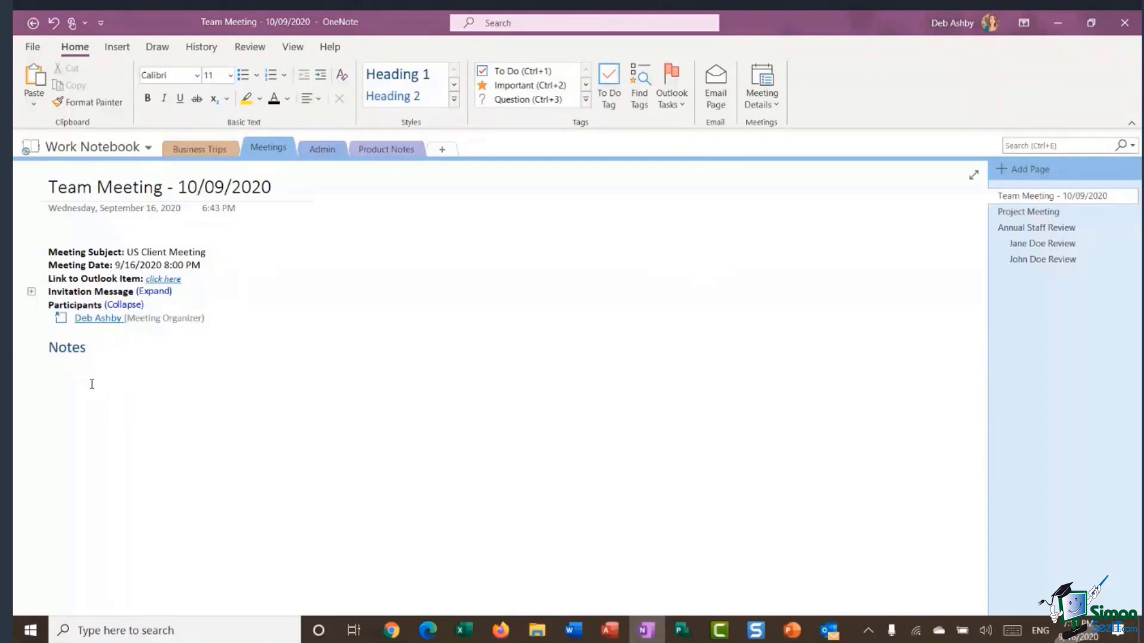
Type and delete sample notes, then delete the whole meeting details block.
click(58, 369)
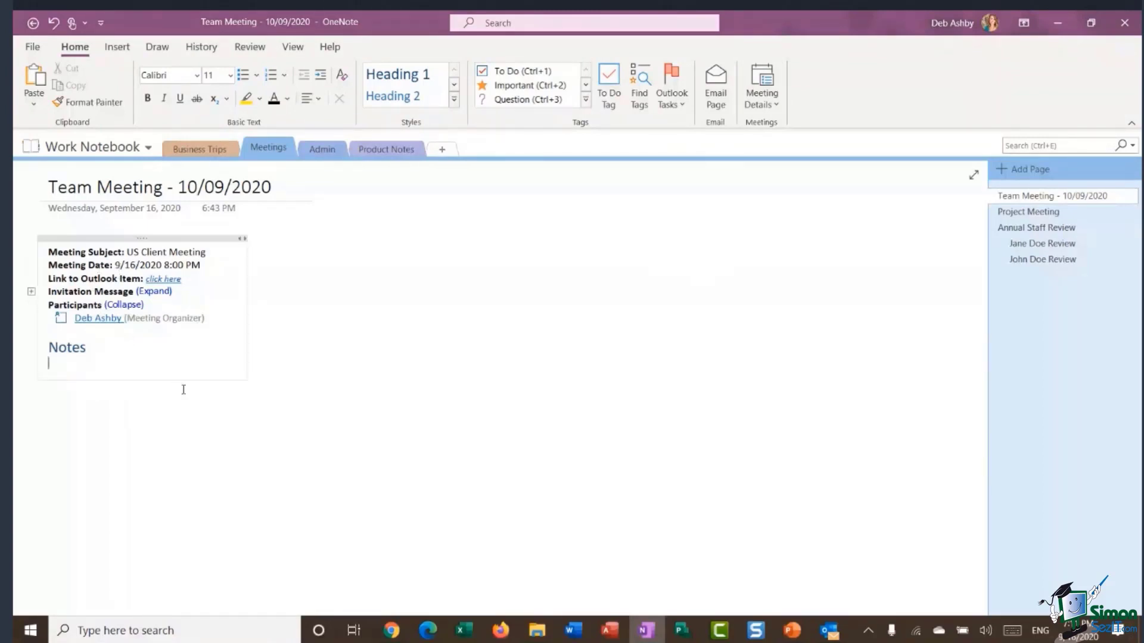
text(alkjlkfdskfdsklfk;lsdfs;lfls)
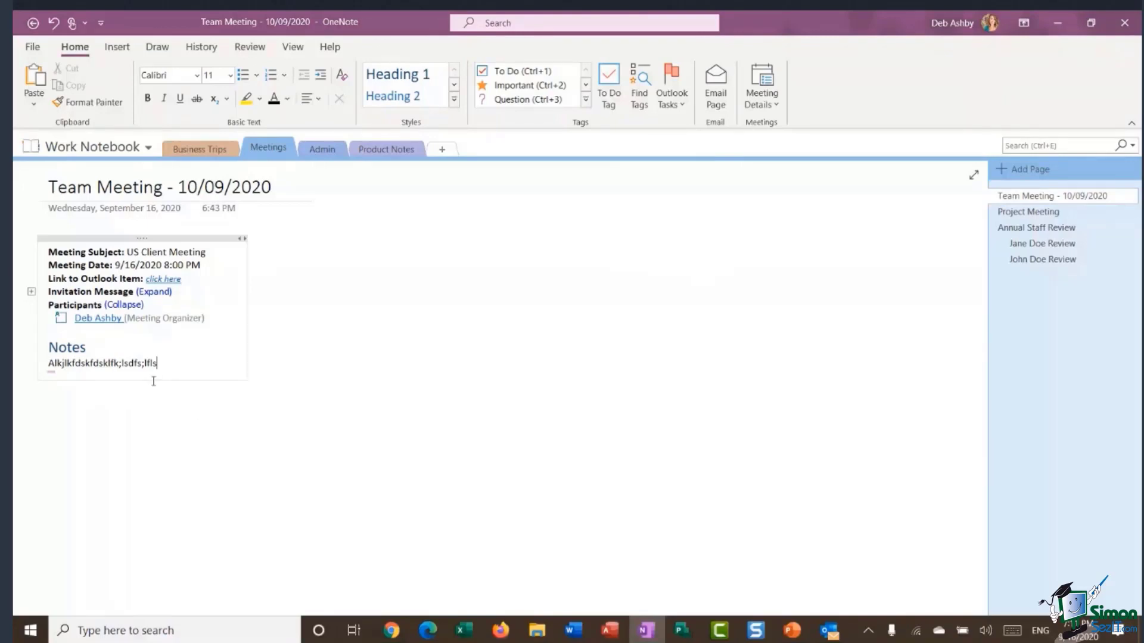
drag(164, 364, 47, 362)
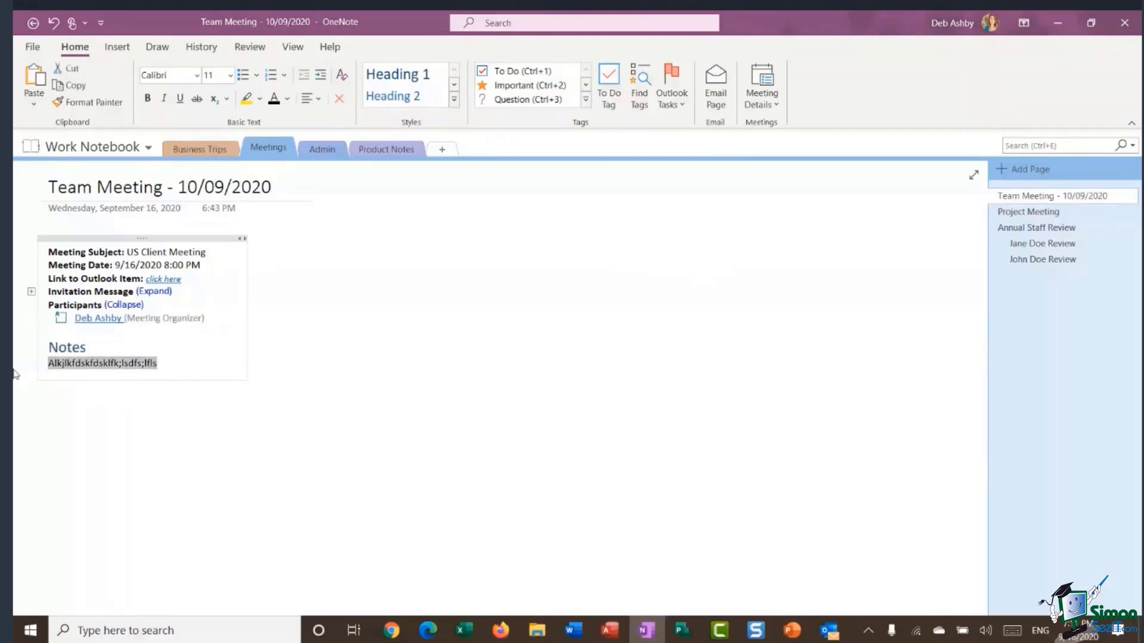
key(Delete)
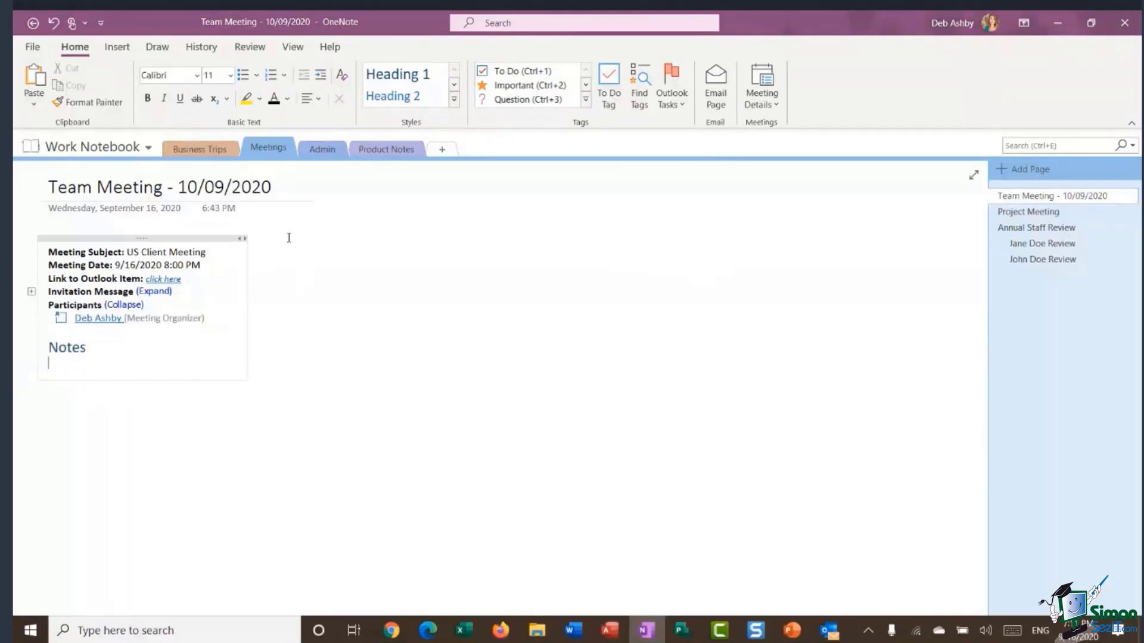
click(206, 238)
key(Delete)
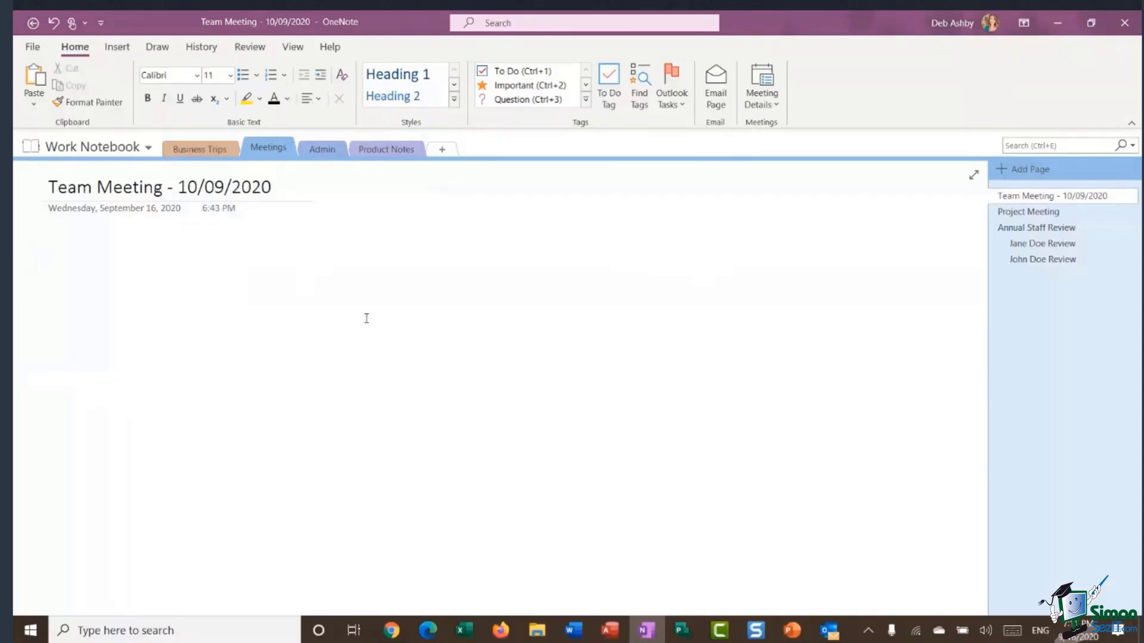
Insert the September 17 Project Meeting details from Outlook onto a new page.
click(766, 108)
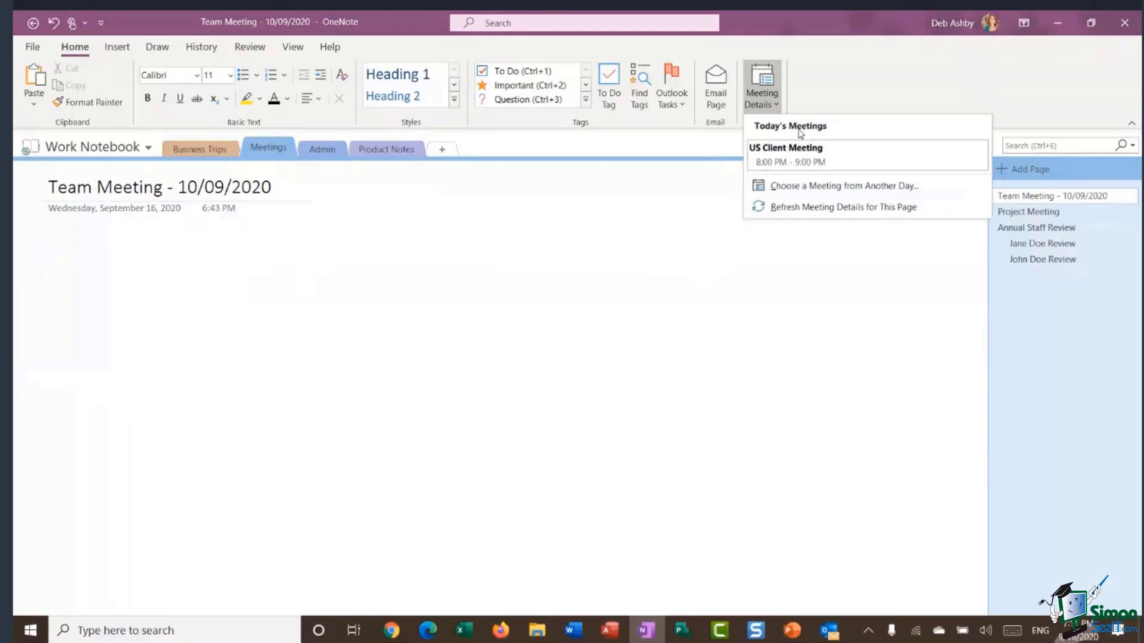
click(923, 186)
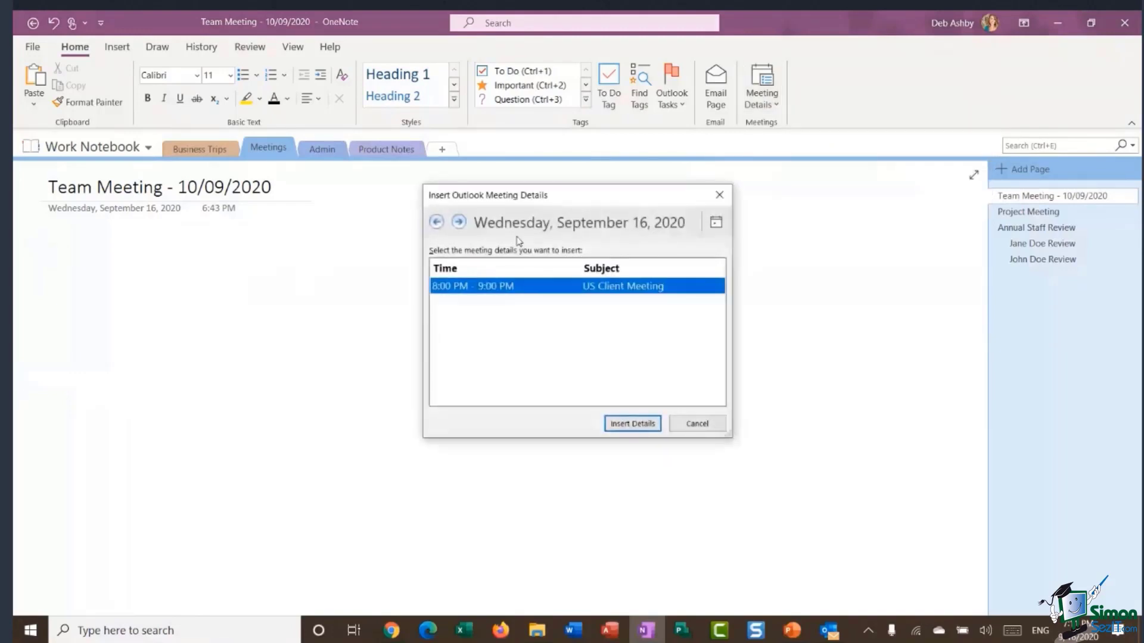
click(715, 222)
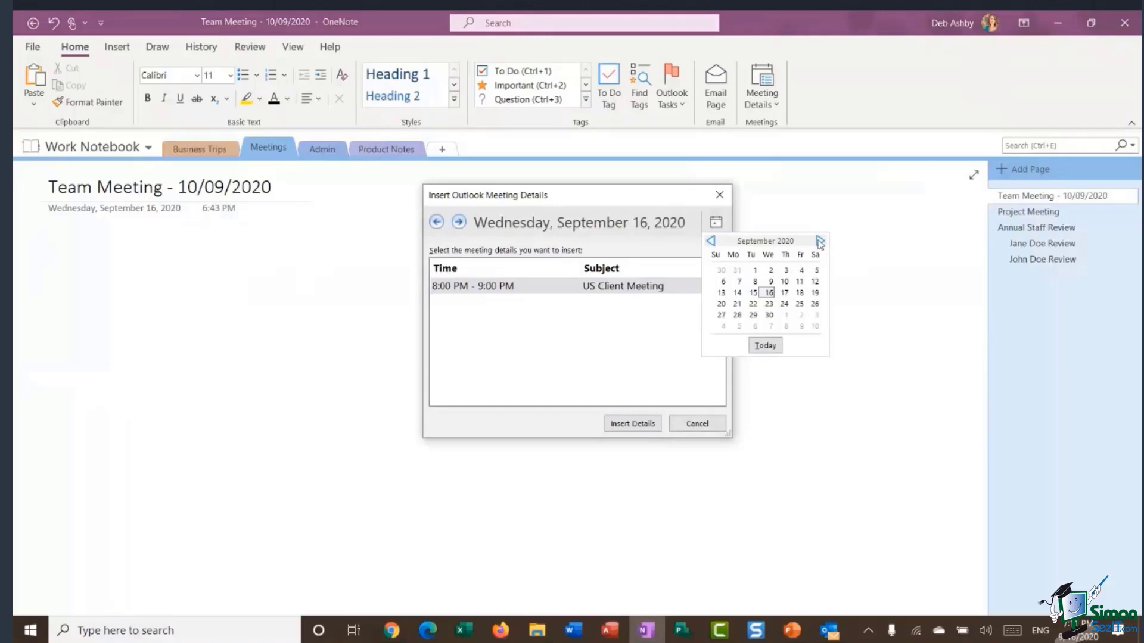
click(459, 222)
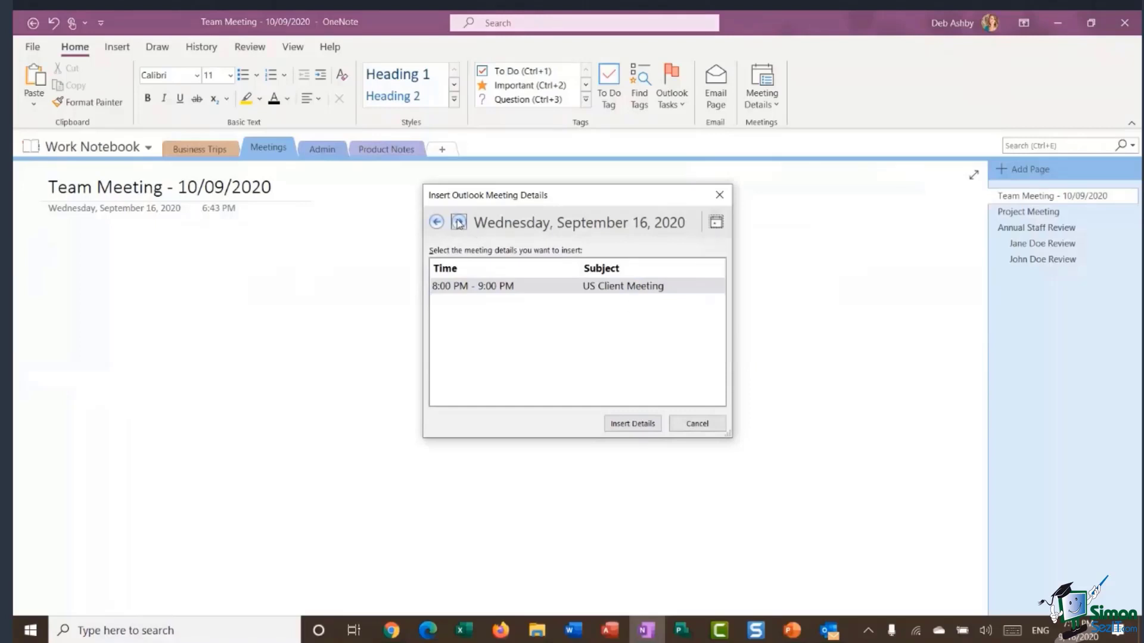
click(459, 222)
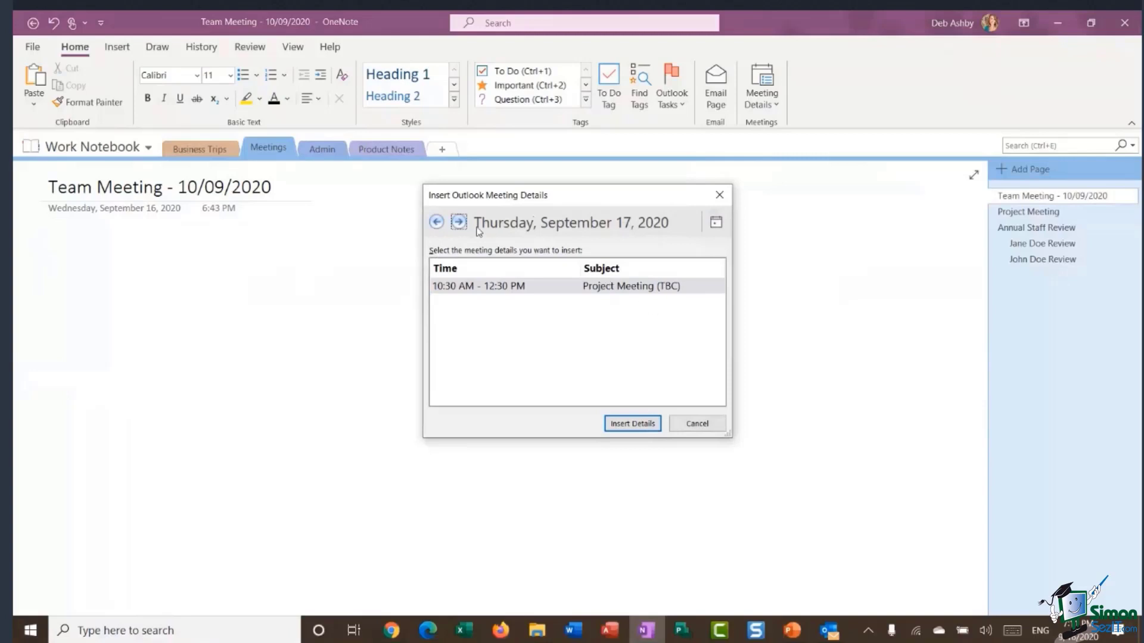
click(468, 289)
click(635, 425)
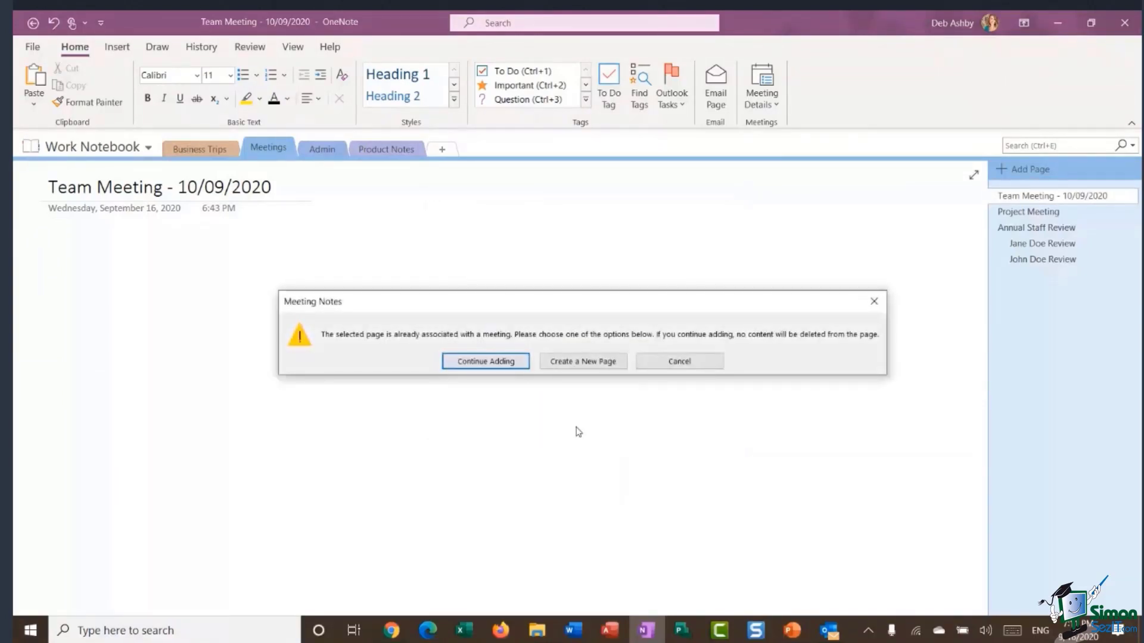
click(593, 365)
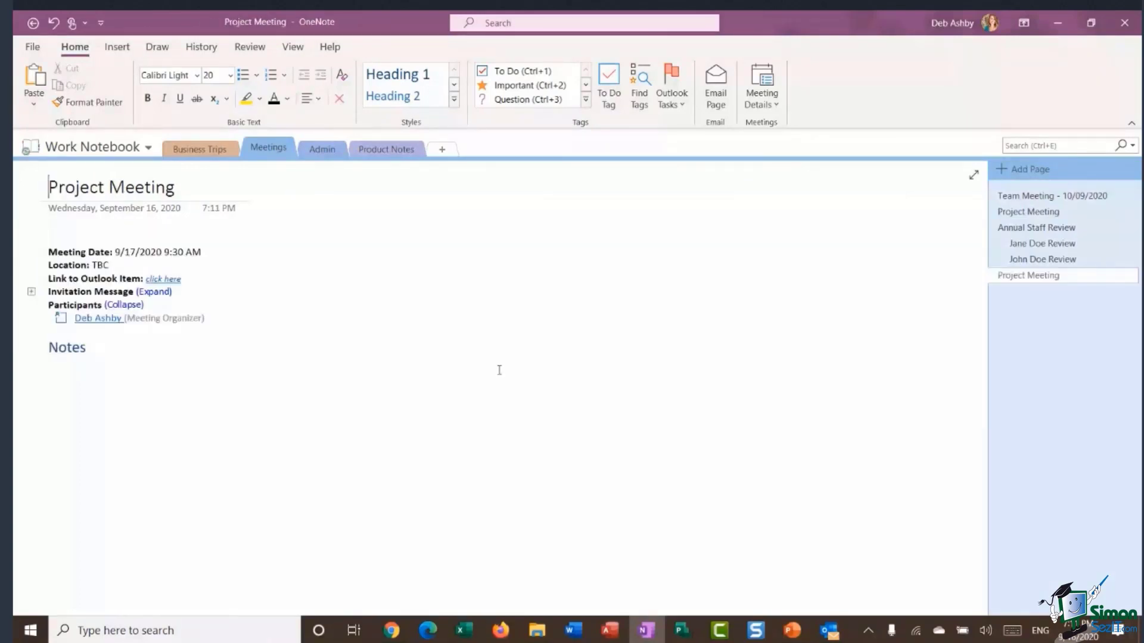
Expand the Project Meeting invitation message to show its full Project Alpha text.
click(156, 291)
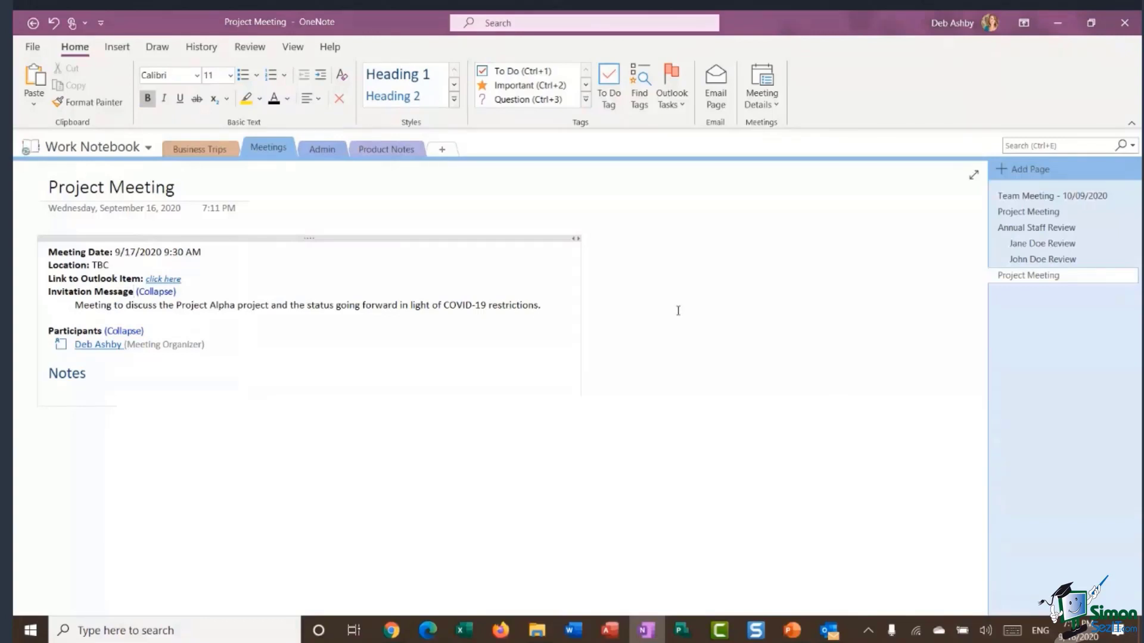
click(821, 266)
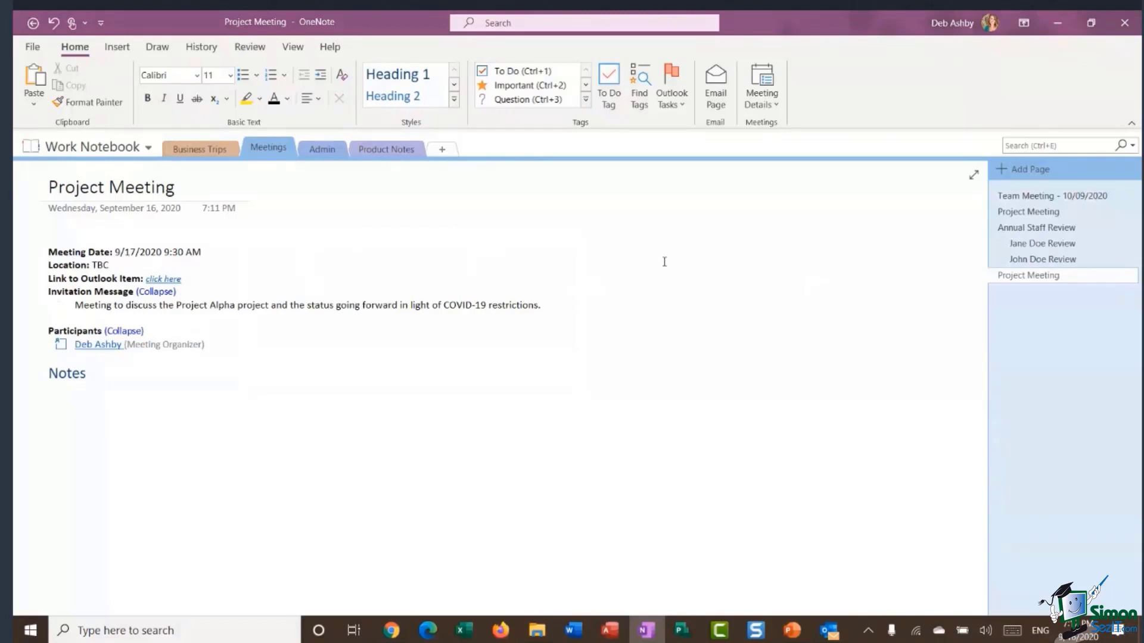
click(672, 101)
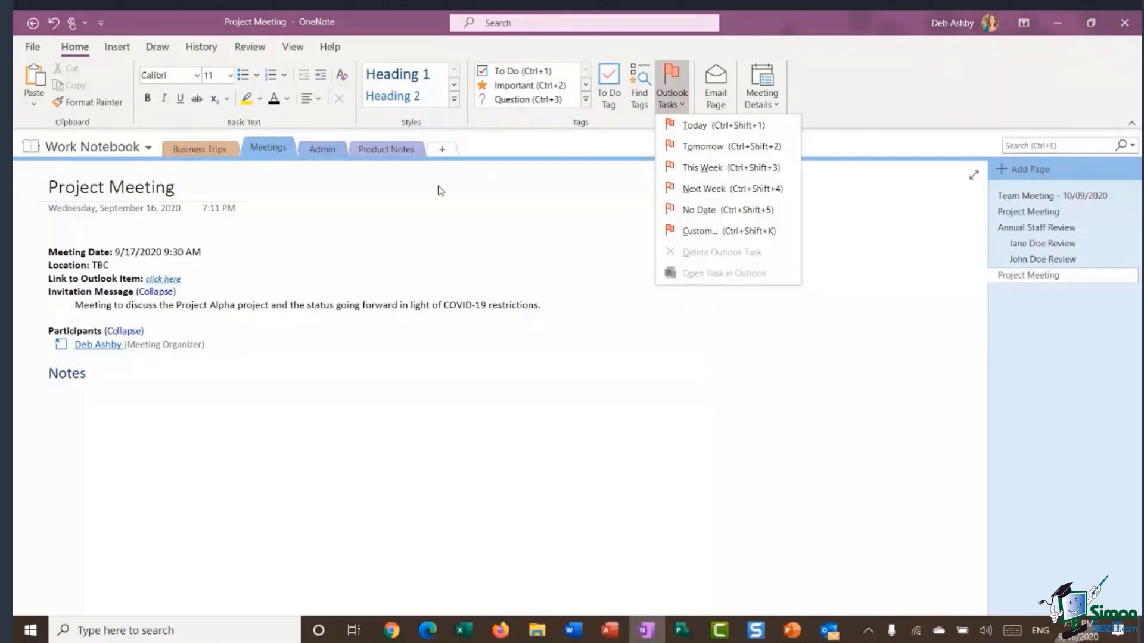
Flag Create Project Plan in the Admin ToDo List as an Outlook task due Today, then switch to Outlook.
click(420, 201)
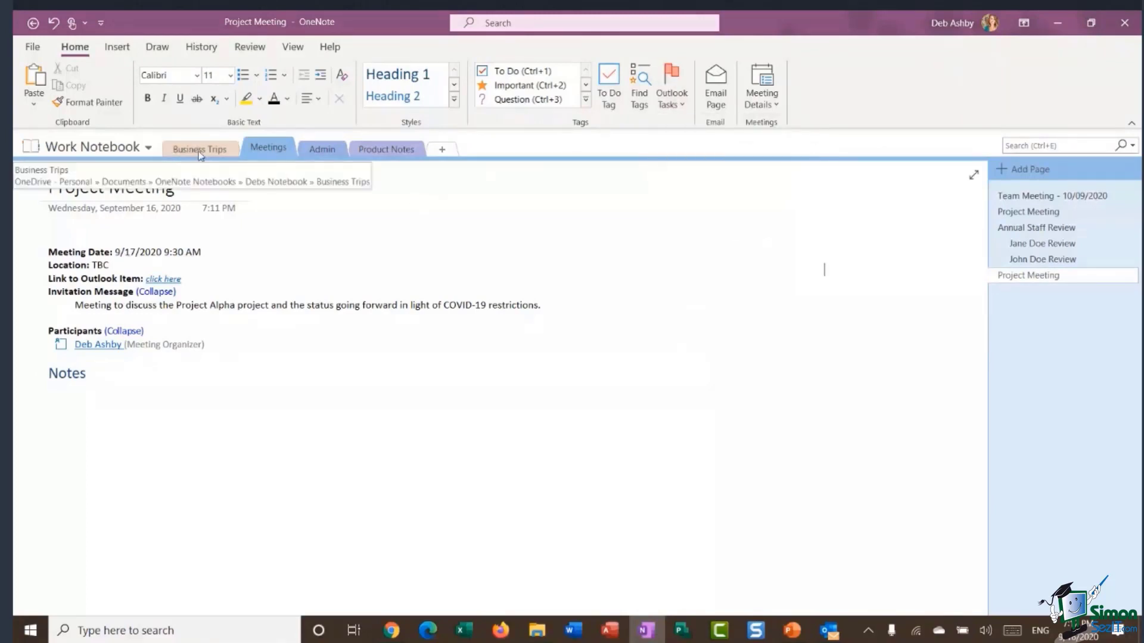
click(316, 150)
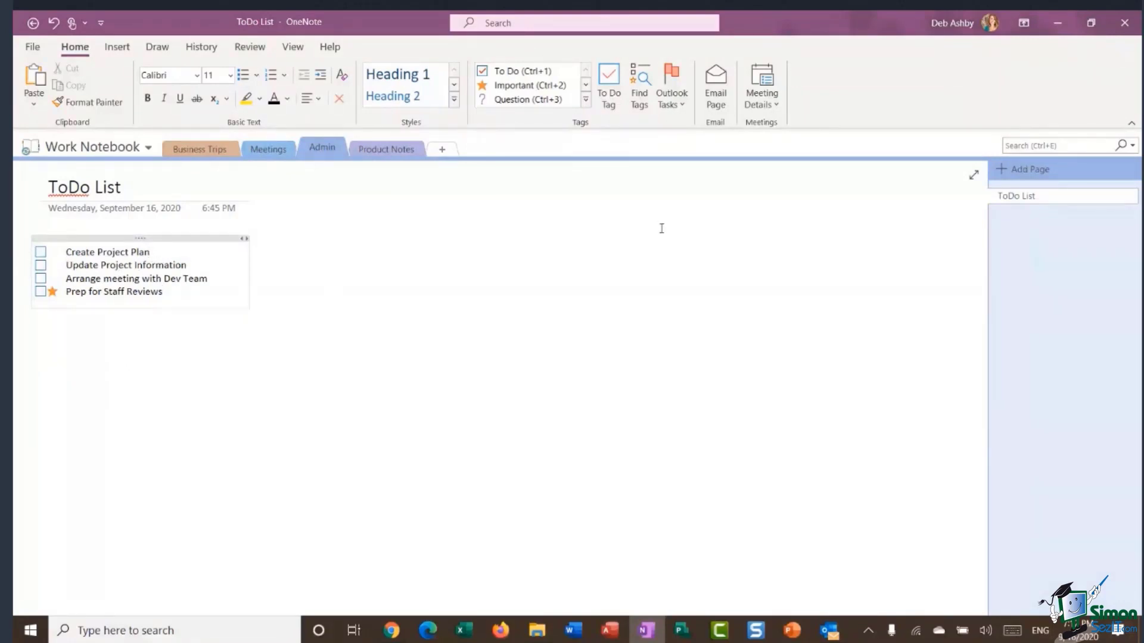
click(670, 105)
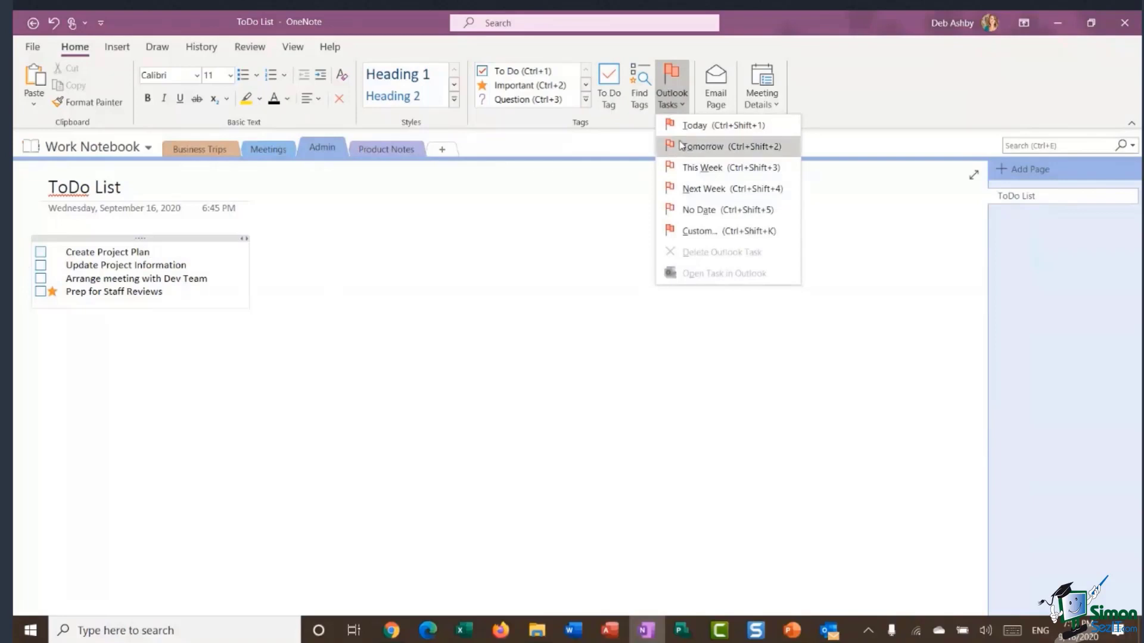
click(685, 126)
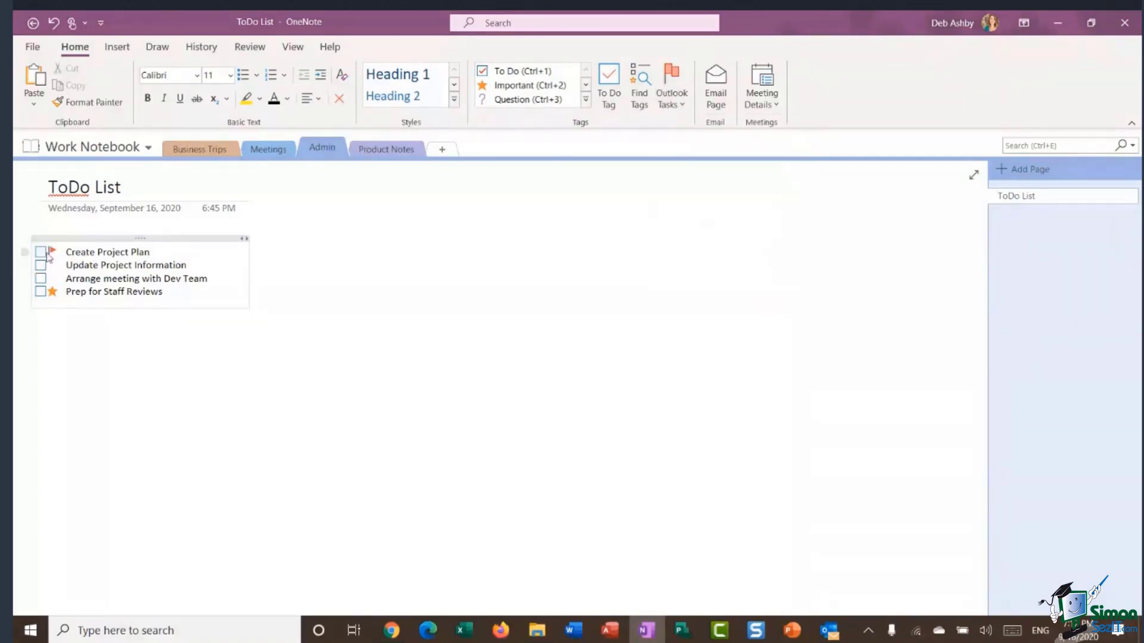
click(435, 269)
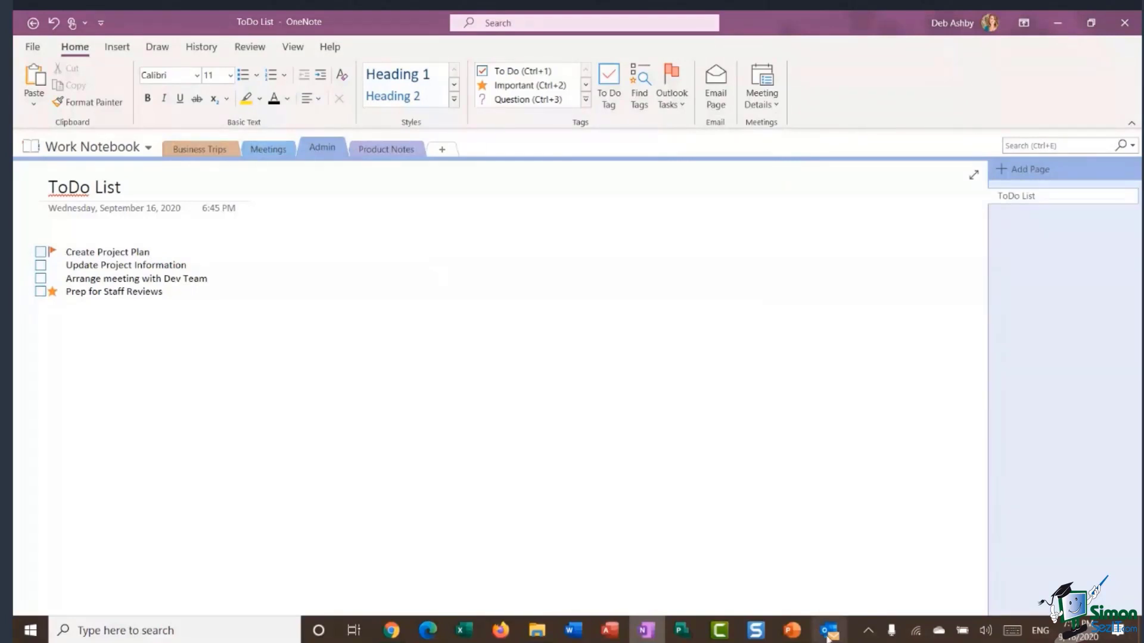
click(827, 633)
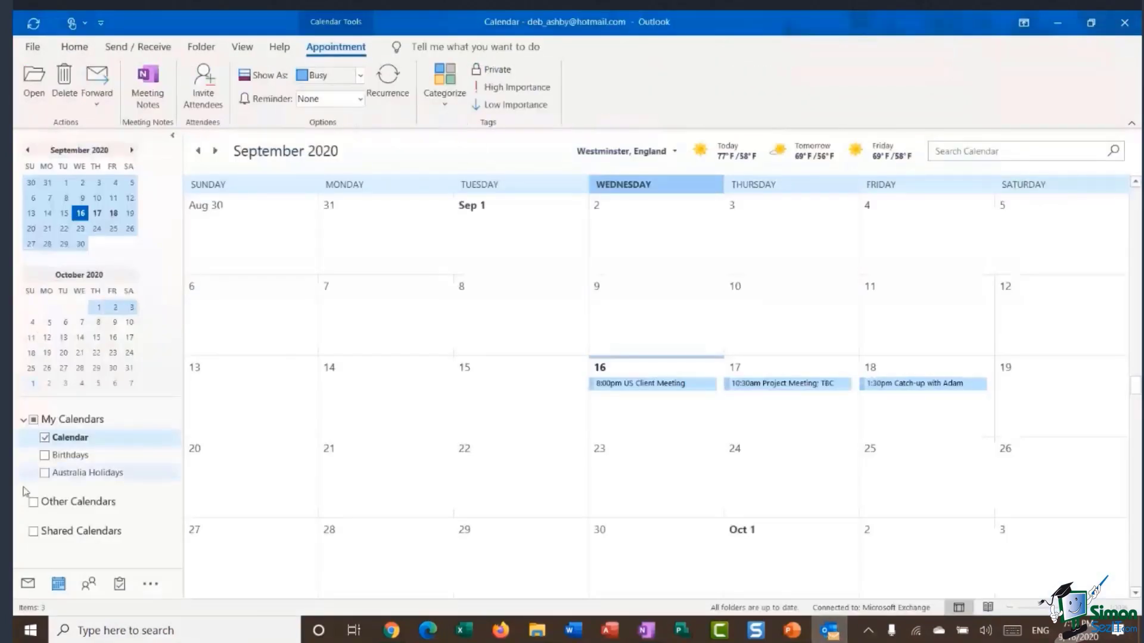
View Outlook's To-Do List, then its Calendar and Mail, and return to OneNote's ToDo List page.
click(120, 585)
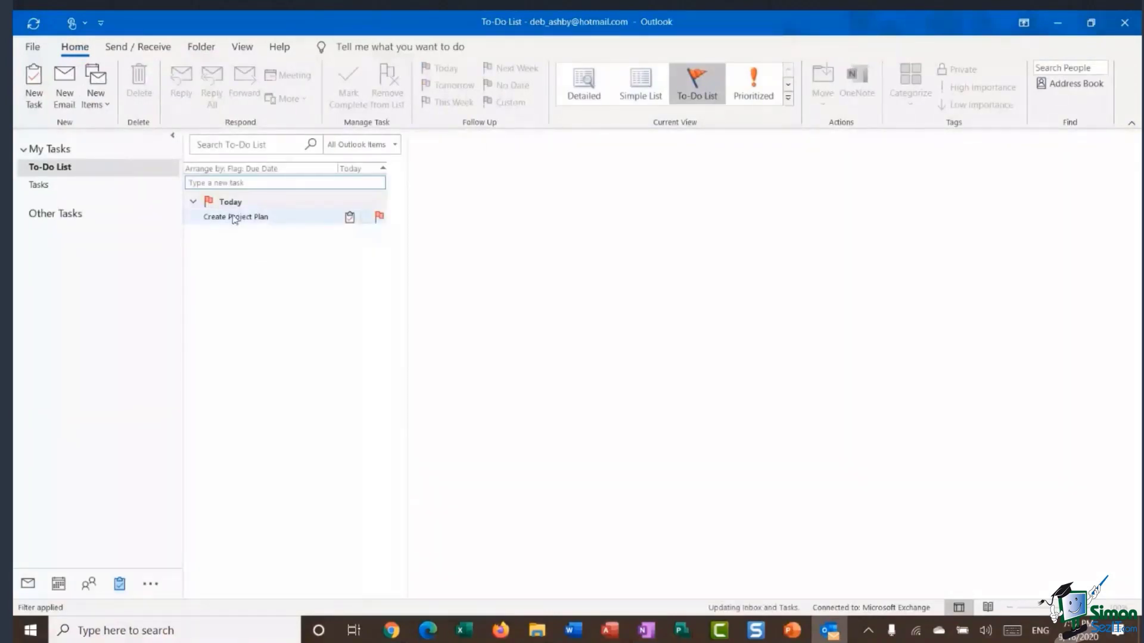
mouse_move(249, 220)
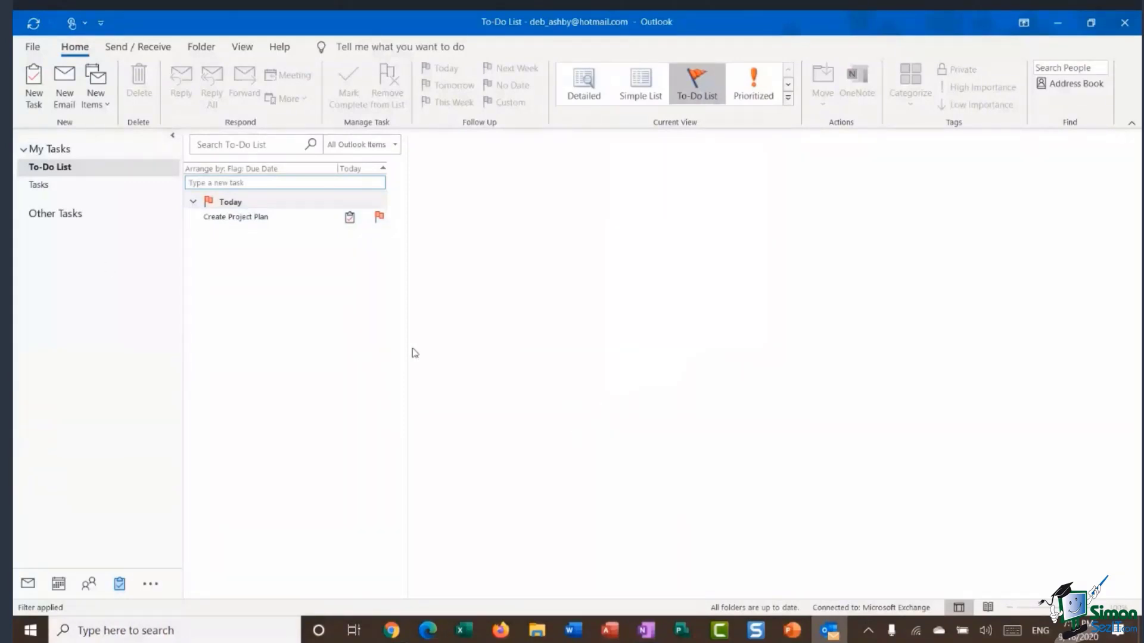
click(60, 586)
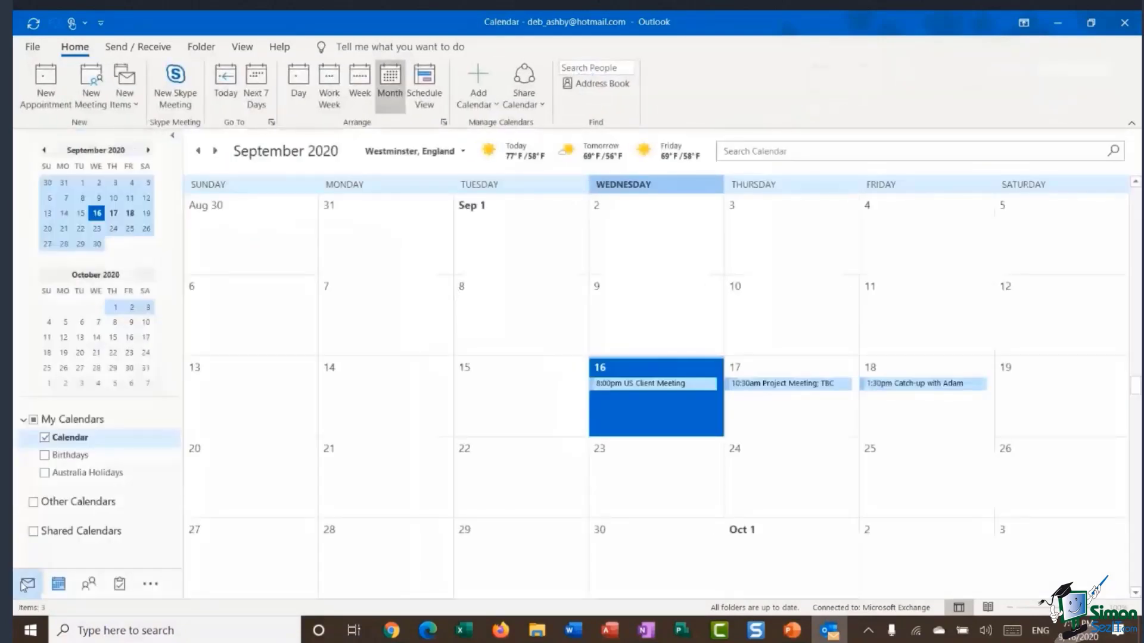
click(27, 585)
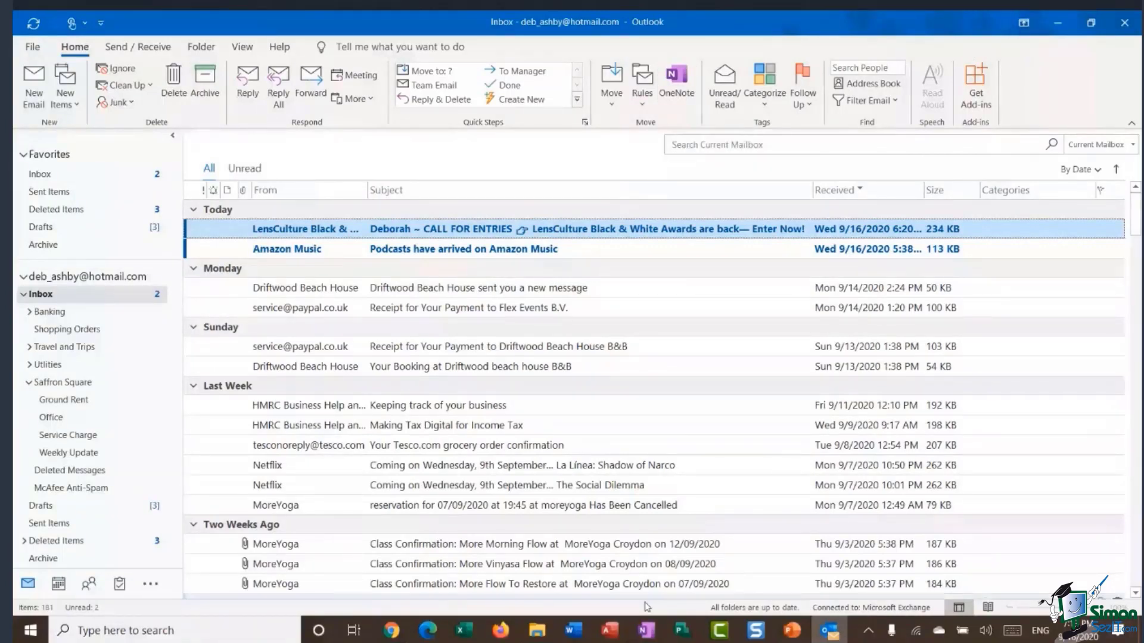
click(645, 631)
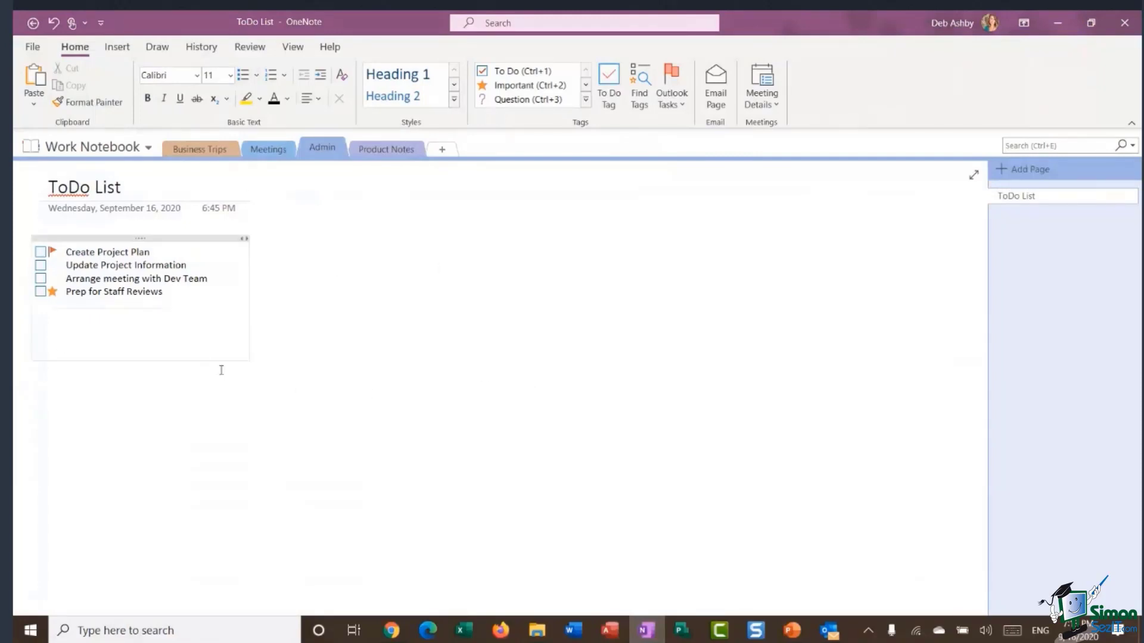
Put the cursor in blank space on the ToDo List page and show the Insert ribbon.
click(331, 322)
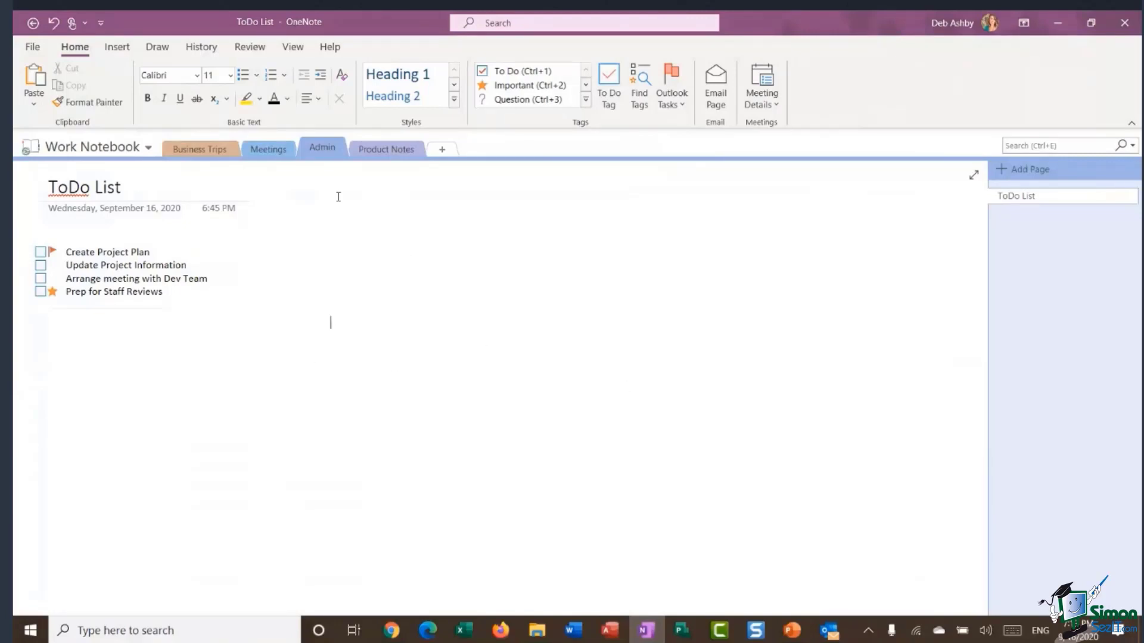
click(121, 50)
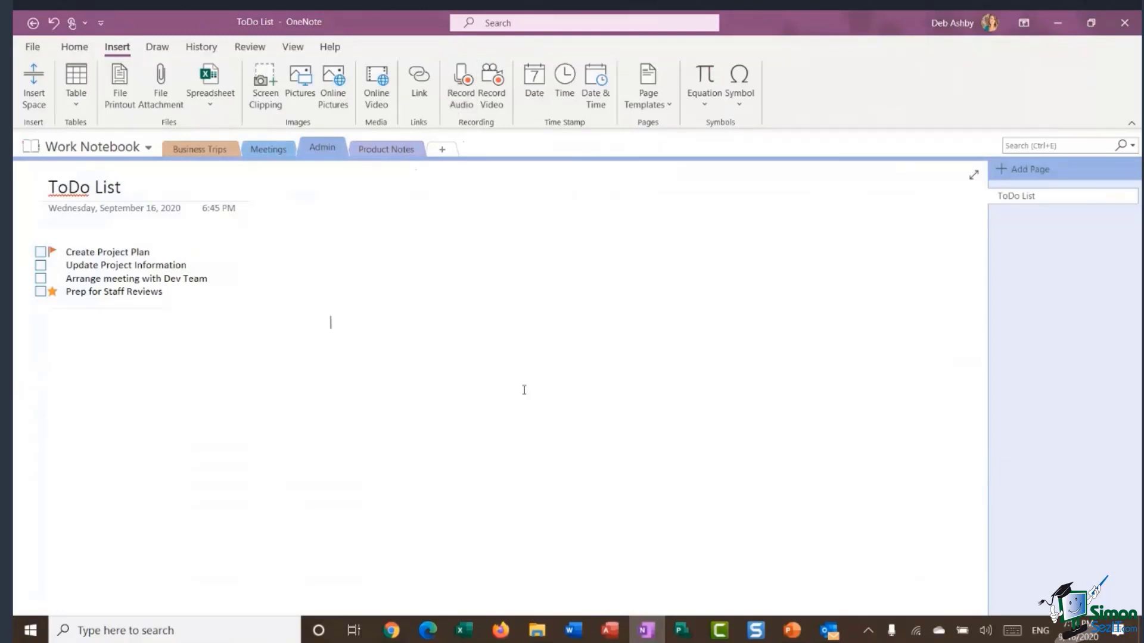
Start an audio recording on the ToDo List page, reposition the clip, and type 'Test Note' beneath it.
click(458, 93)
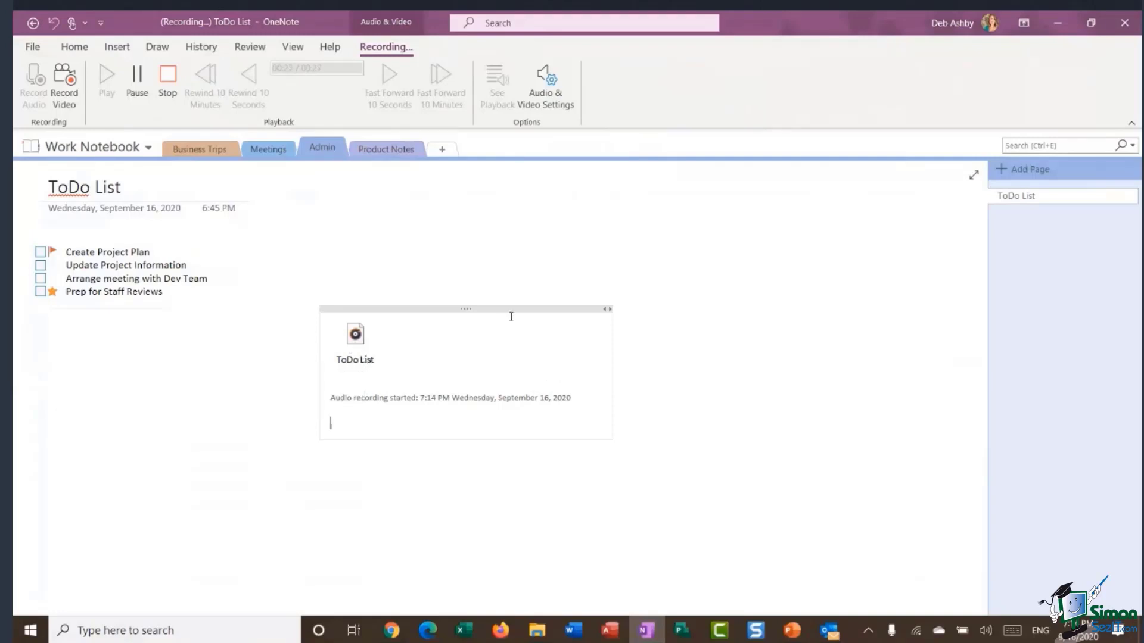
drag(511, 310, 498, 239)
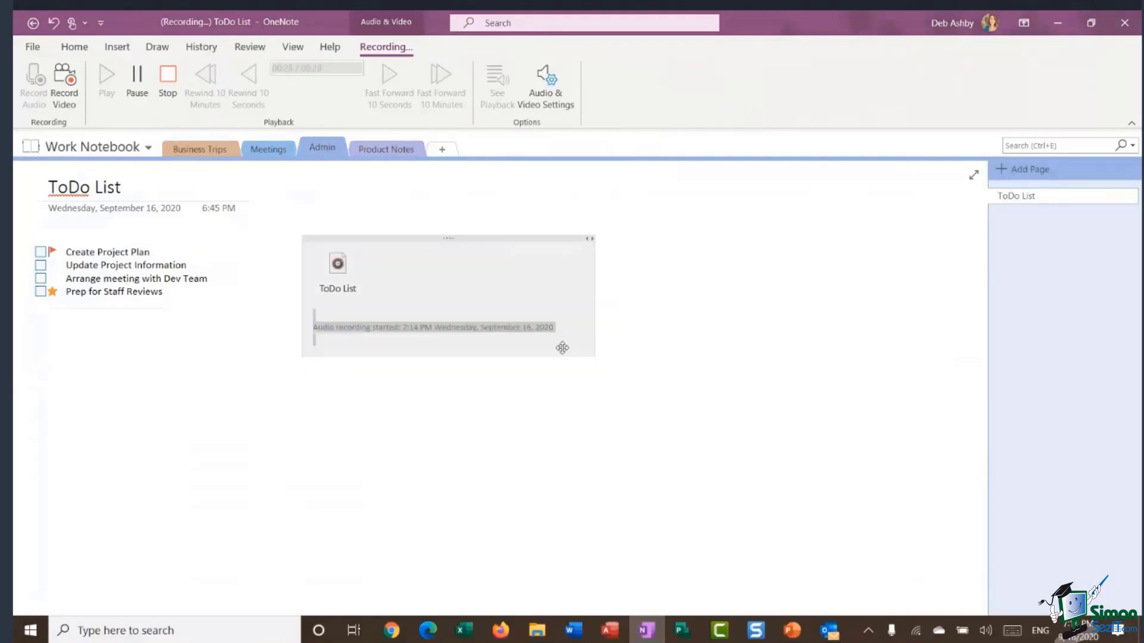
click(598, 392)
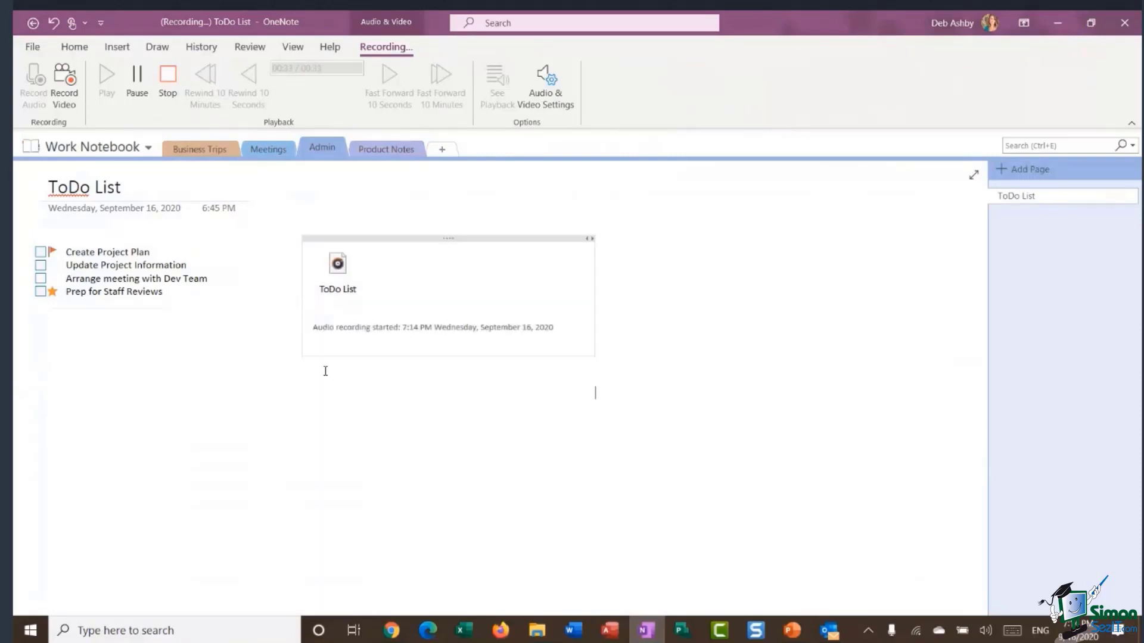
click(321, 352)
key(Return)
text(Test Note)
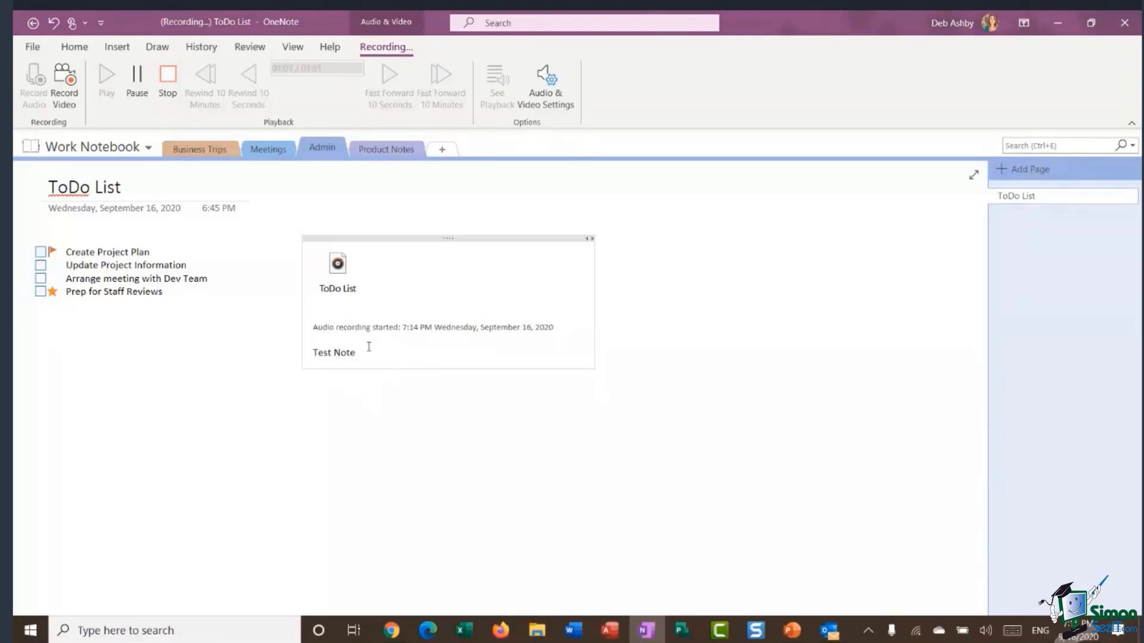
Stop the audio recording and move the audio note to the lower left of the page.
click(169, 76)
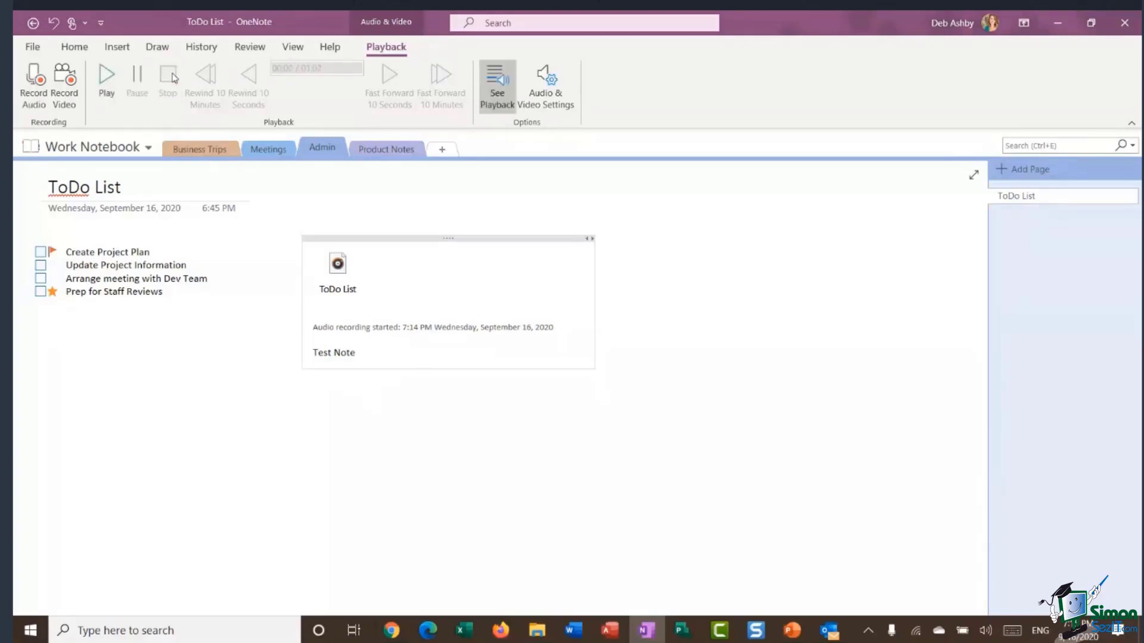
click(719, 295)
mouse_move(333, 354)
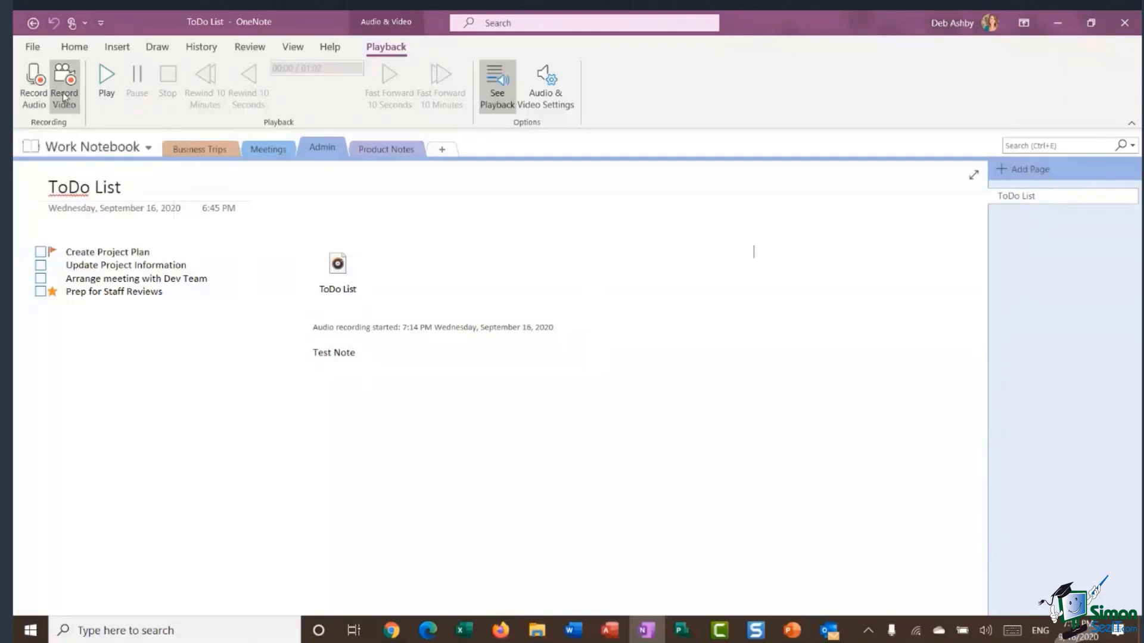
click(716, 297)
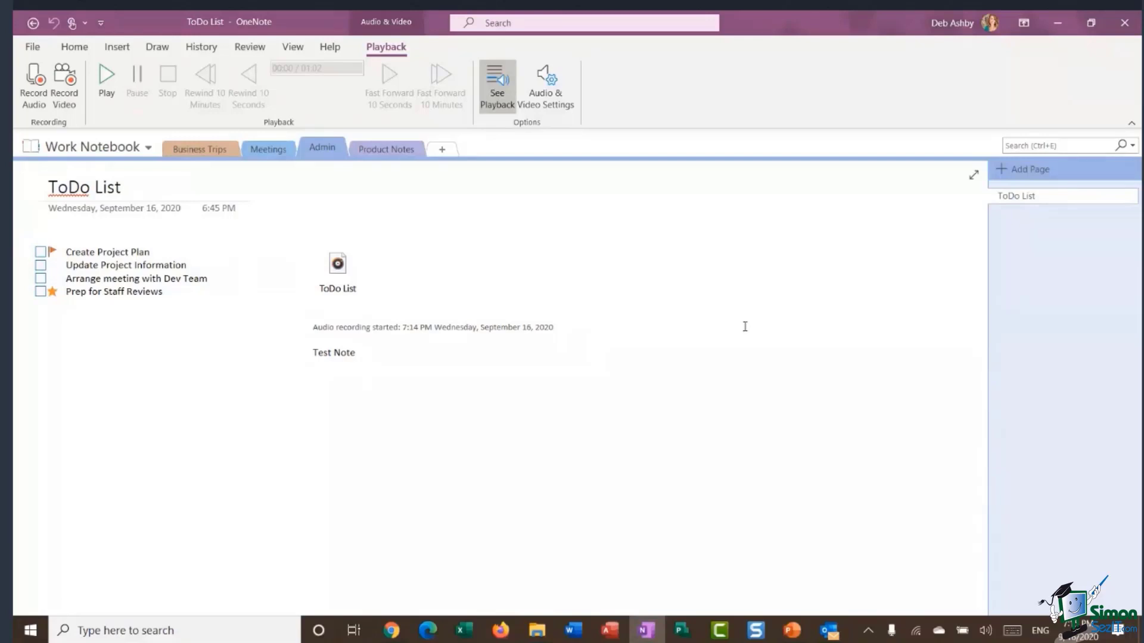
drag(427, 239, 145, 344)
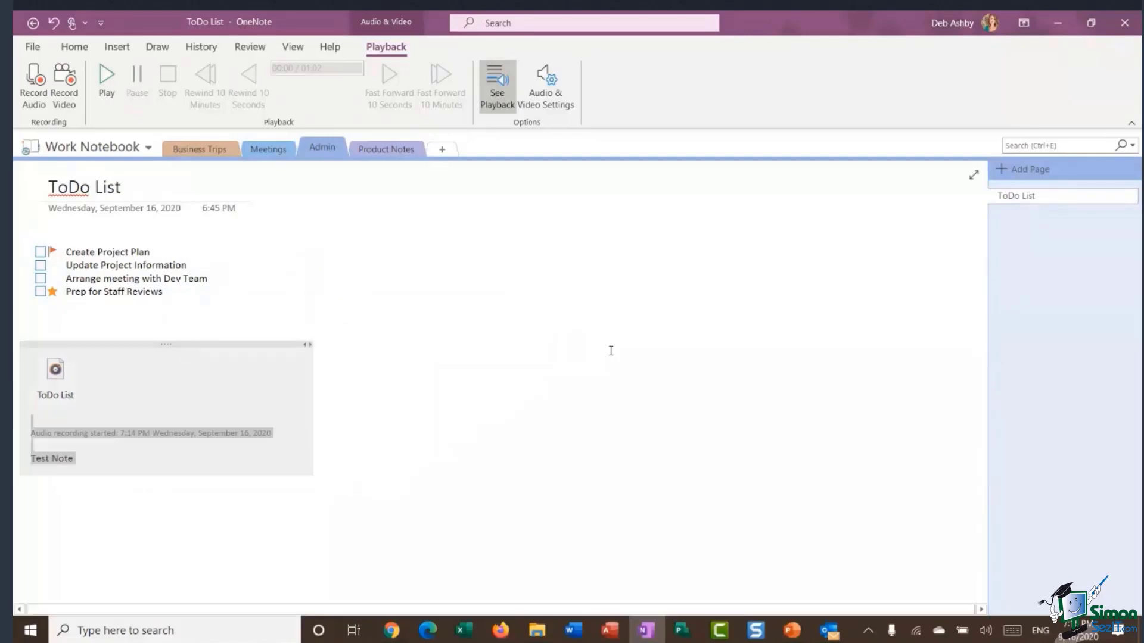
click(684, 301)
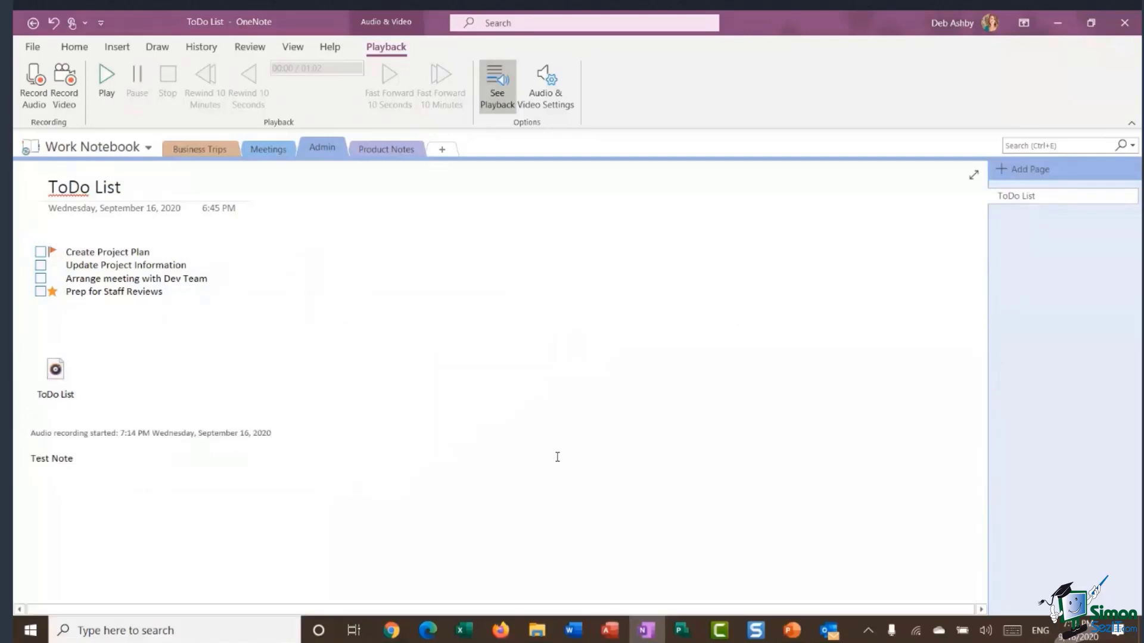
Bring up the Page Templates quick list from the Insert ribbon.
click(76, 47)
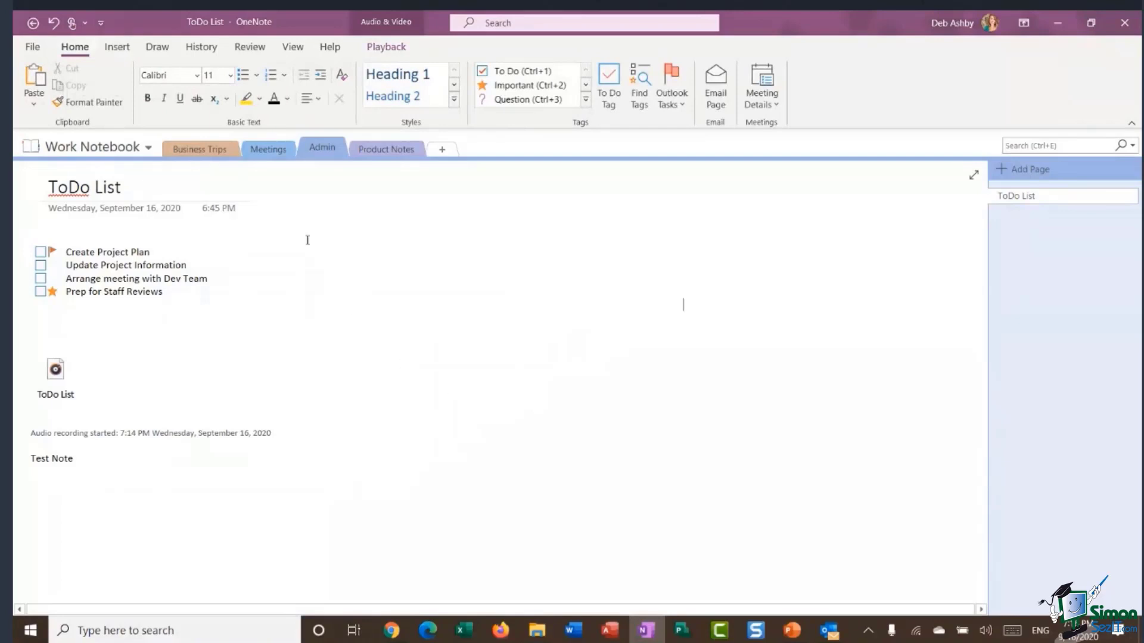
click(117, 47)
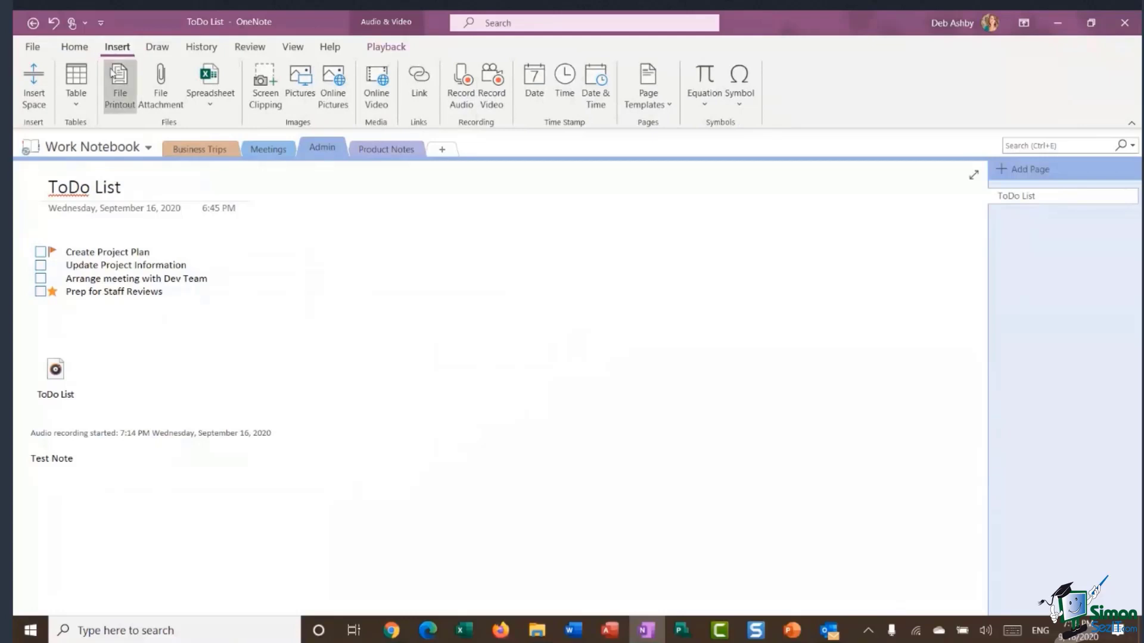
click(661, 107)
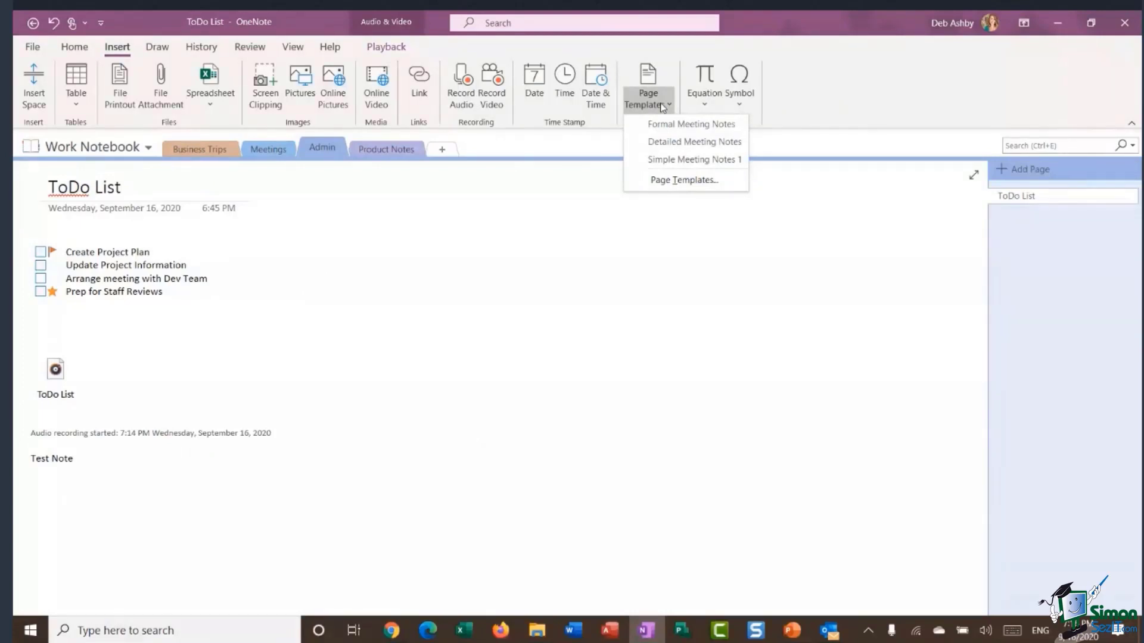
Open the full Templates pane and expand its Business category.
click(693, 181)
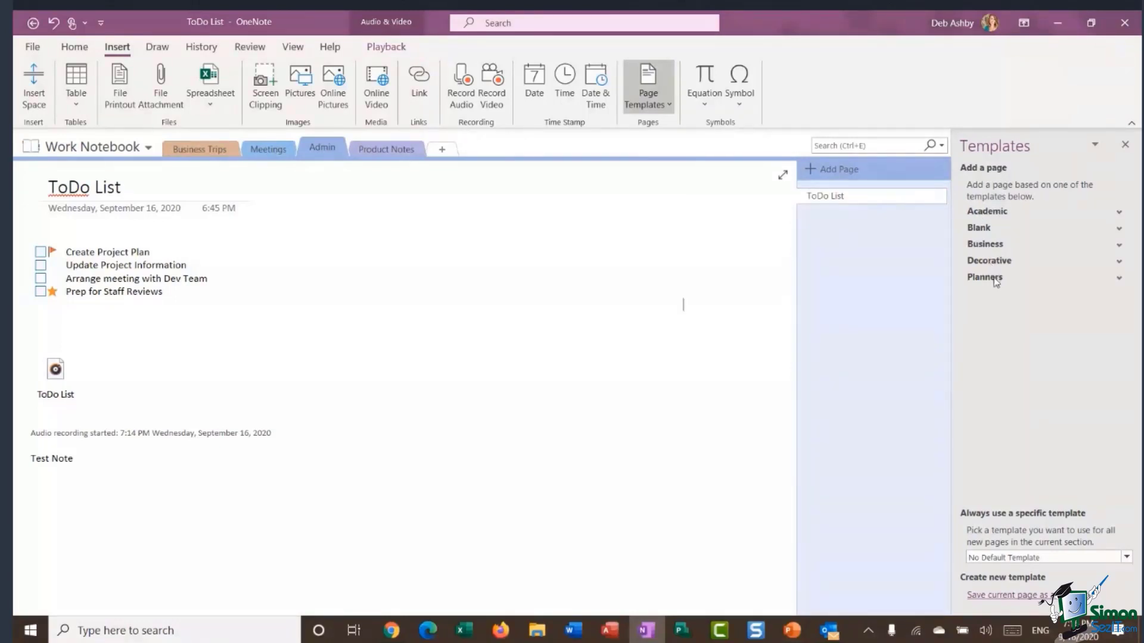
click(1117, 248)
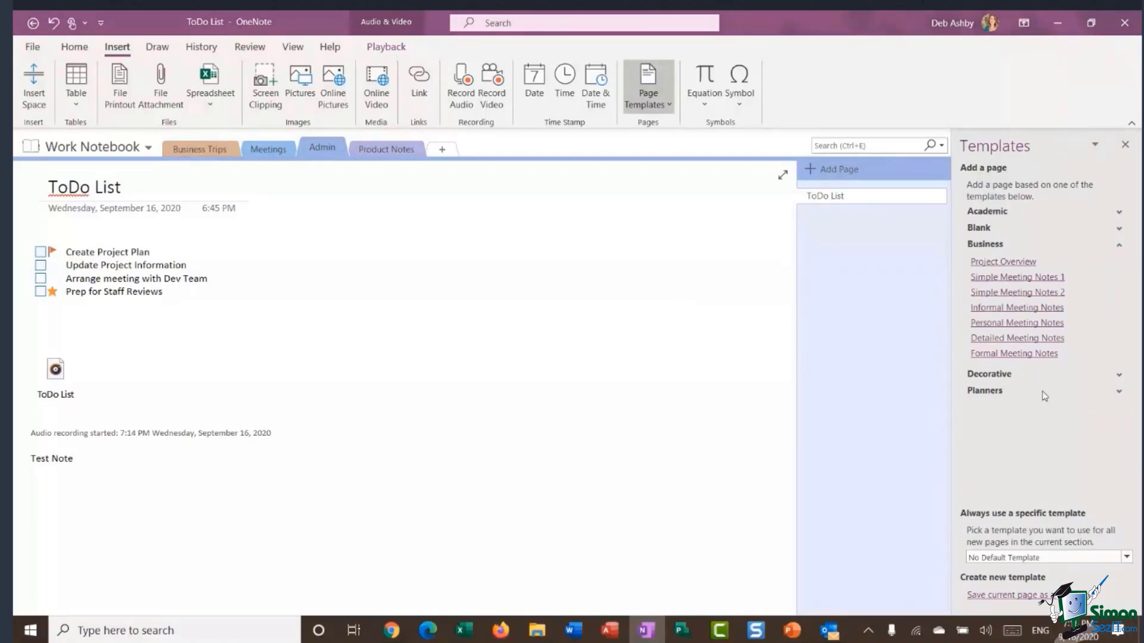
Try the Project Overview, Simple, Informal and Formal Meeting Notes templates as new pages.
click(1011, 262)
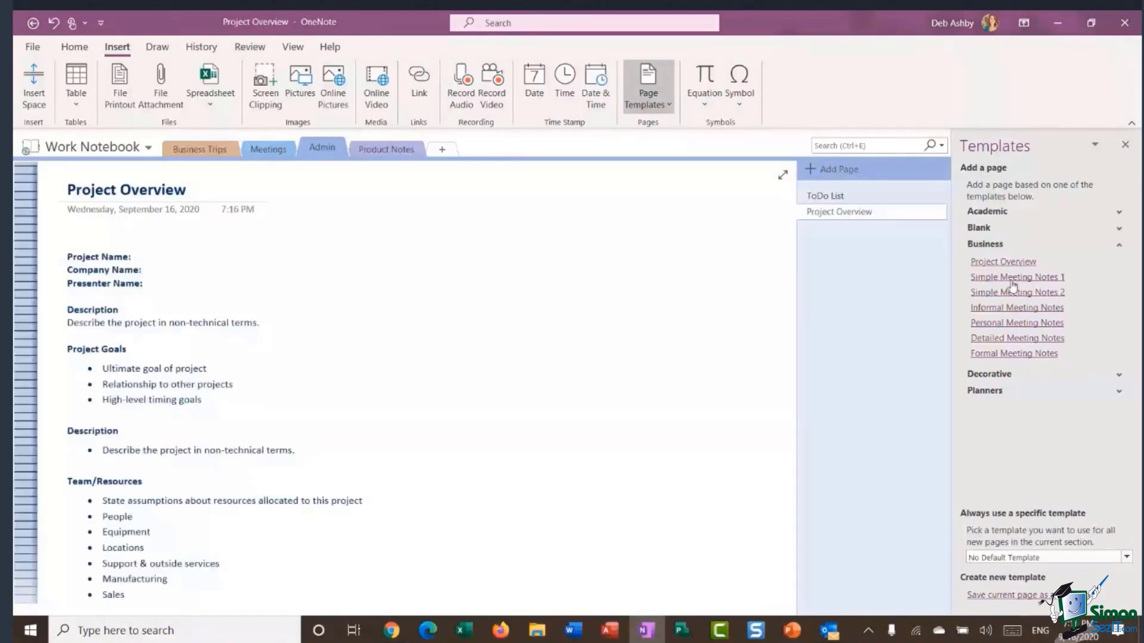
click(1010, 277)
click(1011, 291)
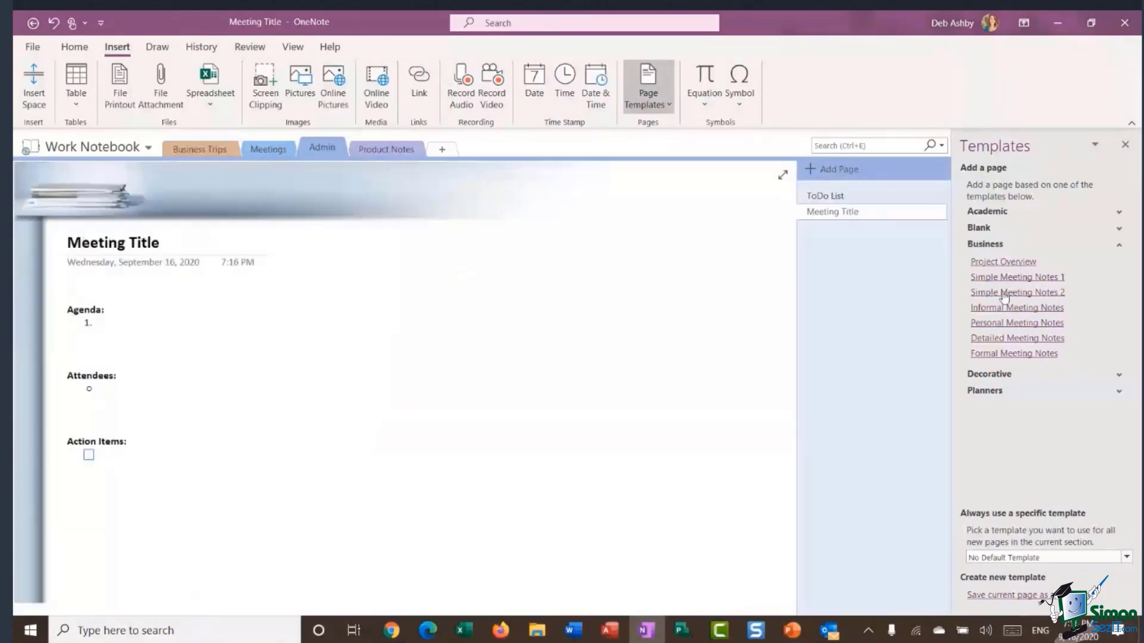
click(1004, 308)
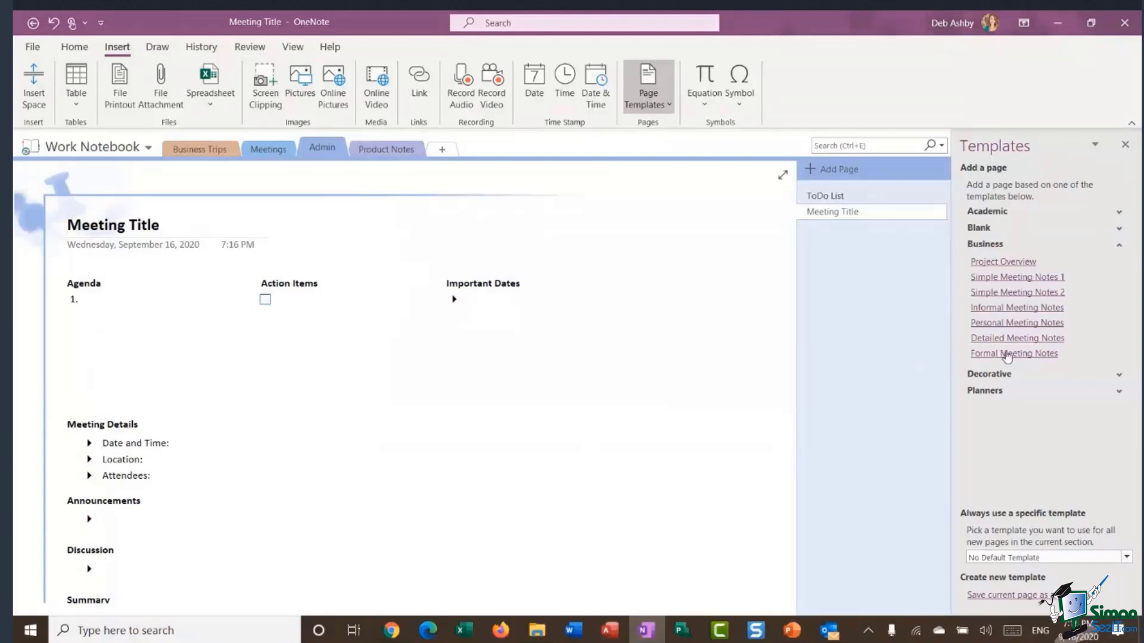
click(1007, 353)
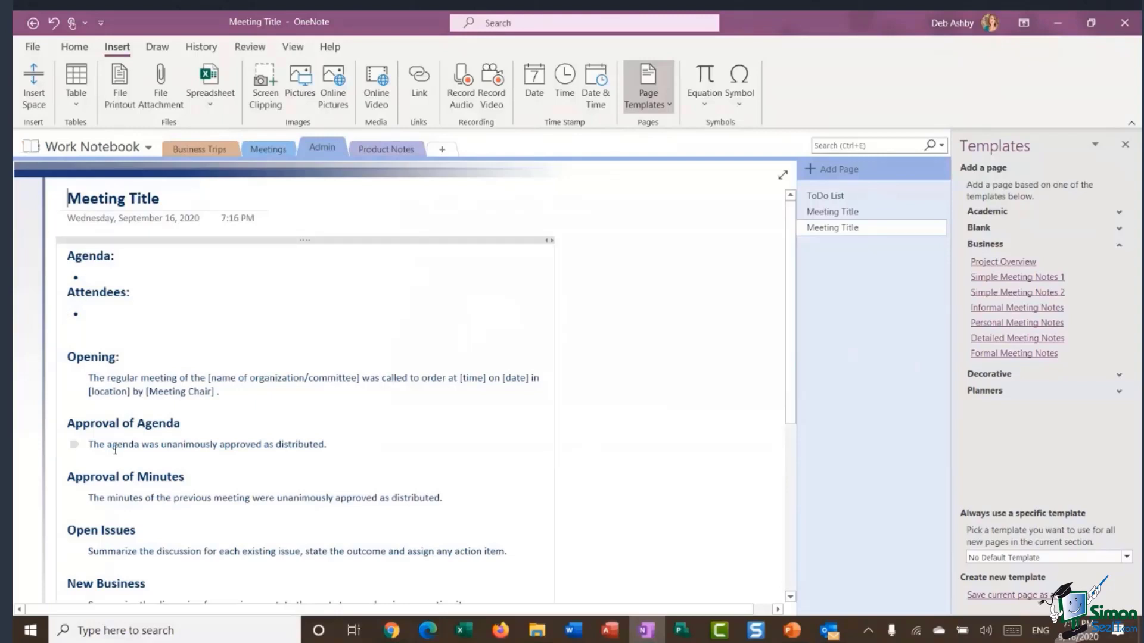
scroll(190, 396, down, 3)
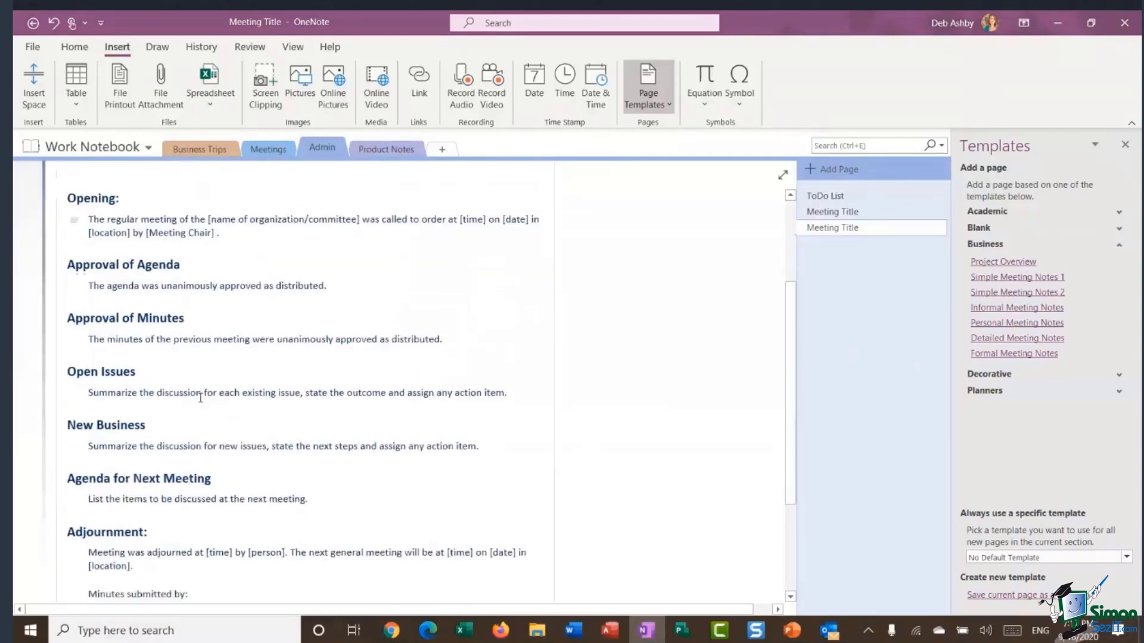
scroll(200, 398, up, 3)
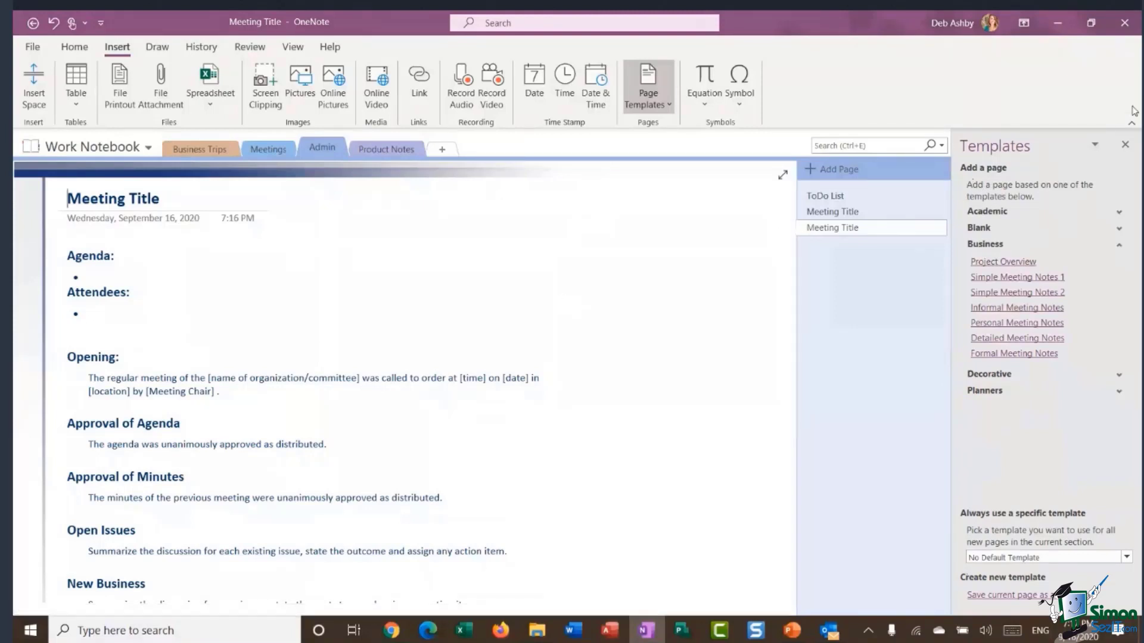
Close the Templates pane and delete both Meeting Title pages, keeping only ToDo List.
click(1125, 144)
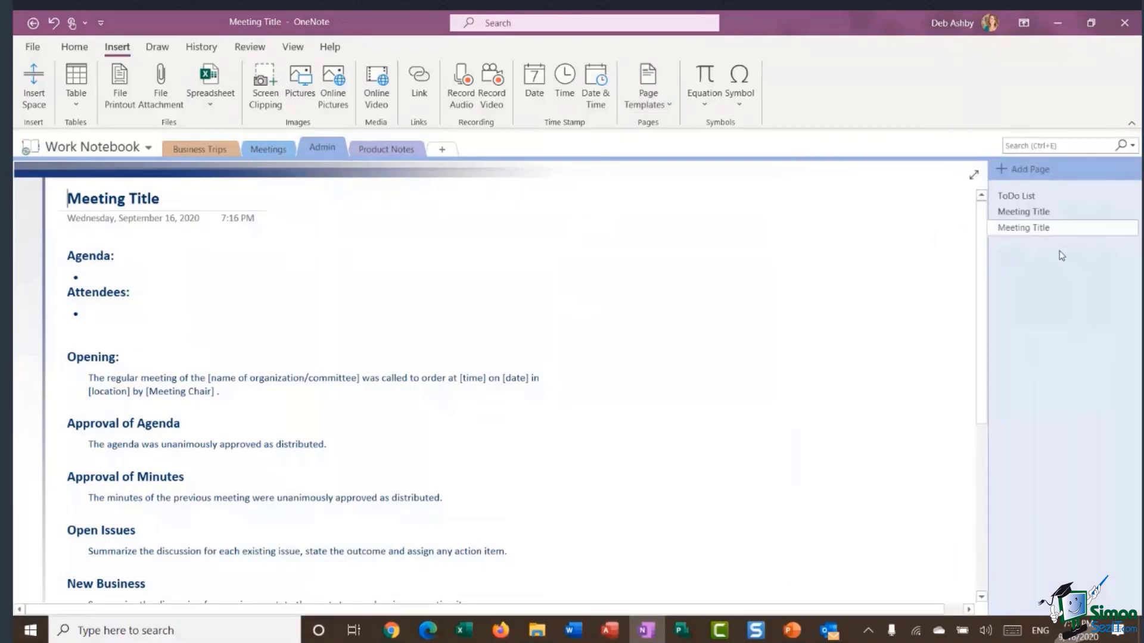
right_click(1052, 227)
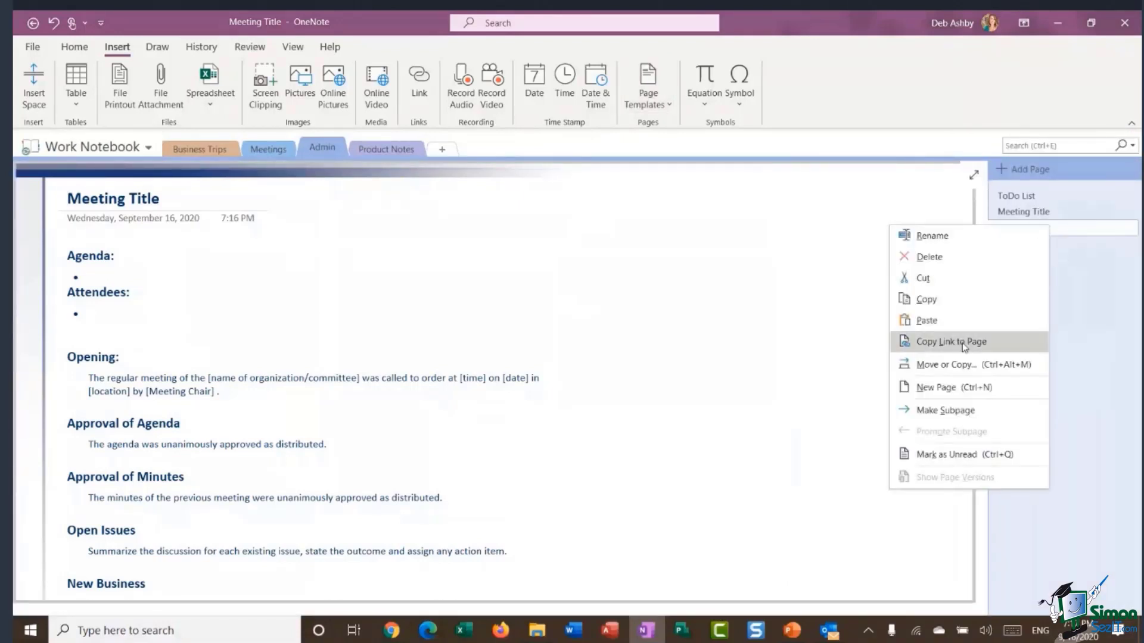
click(930, 256)
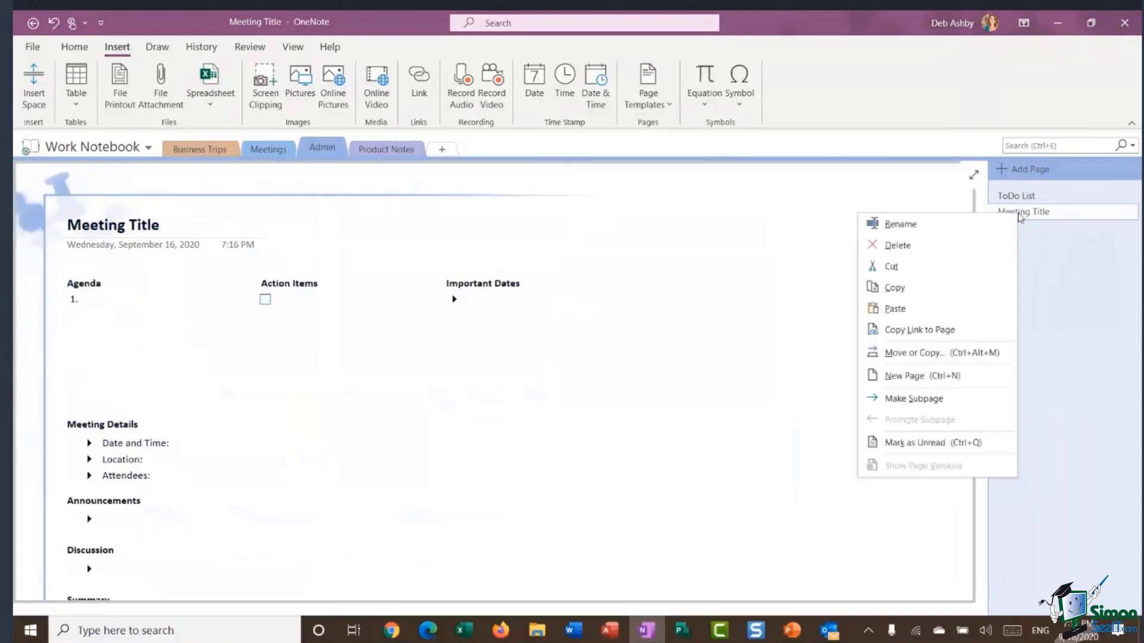
click(893, 245)
right_click(1025, 201)
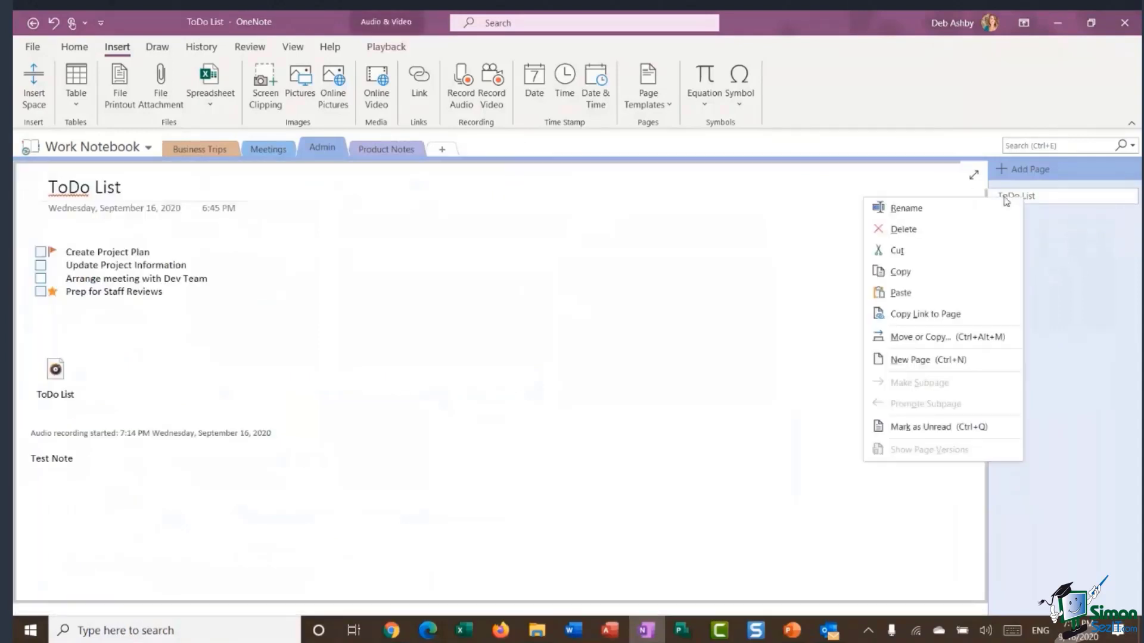
click(530, 359)
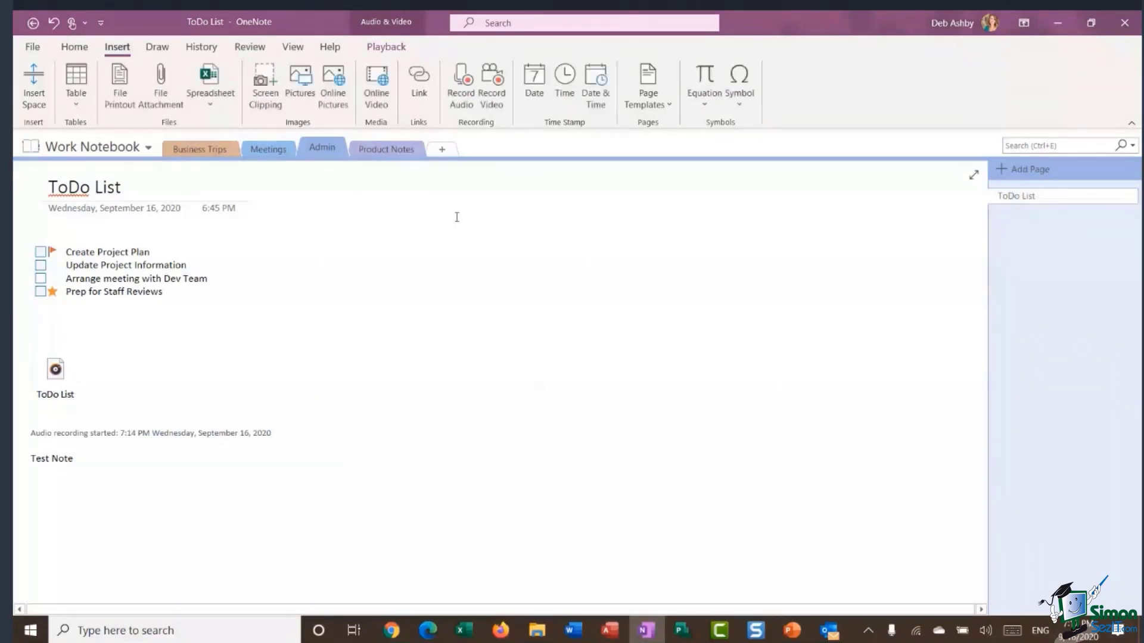
Try several Page Color swatches, ending with a pale background on the ToDo List page.
click(293, 47)
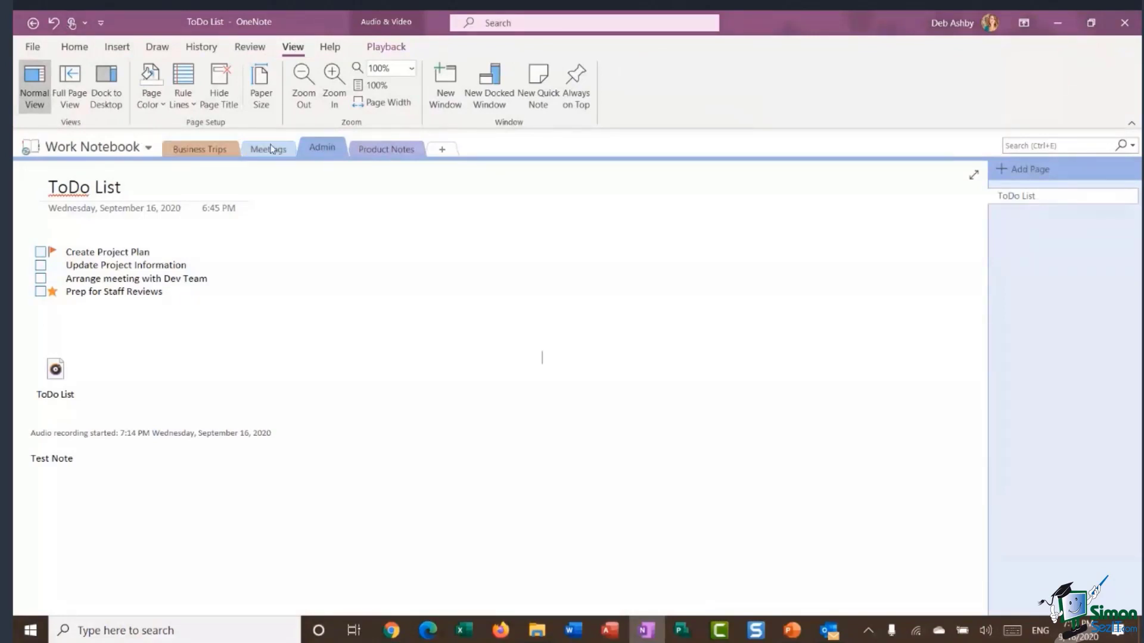
click(158, 101)
click(158, 167)
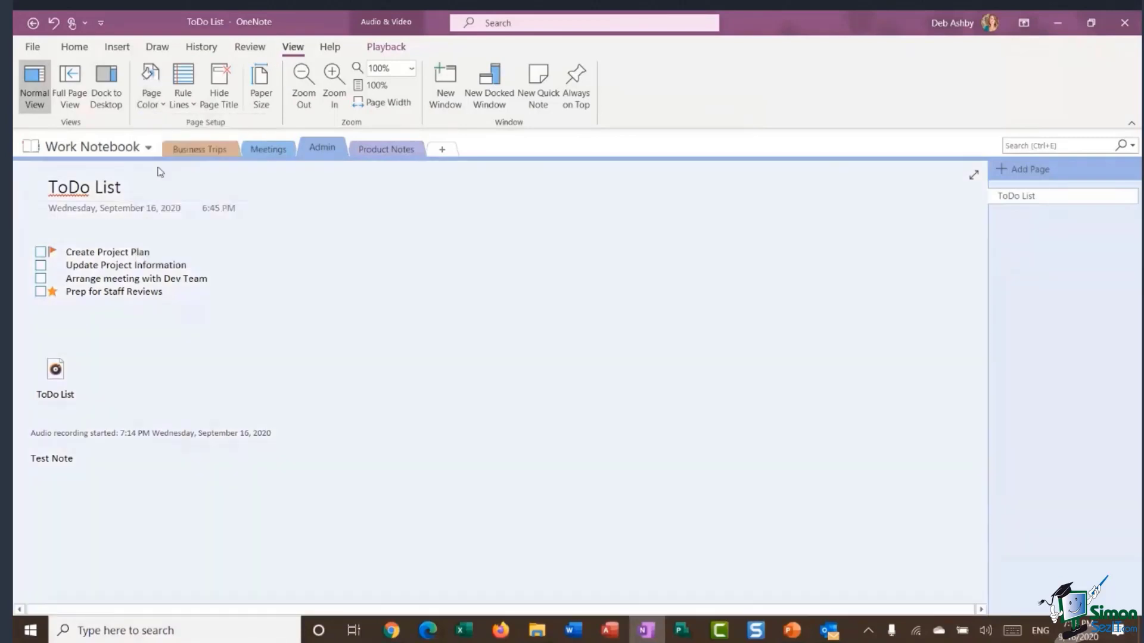
click(159, 103)
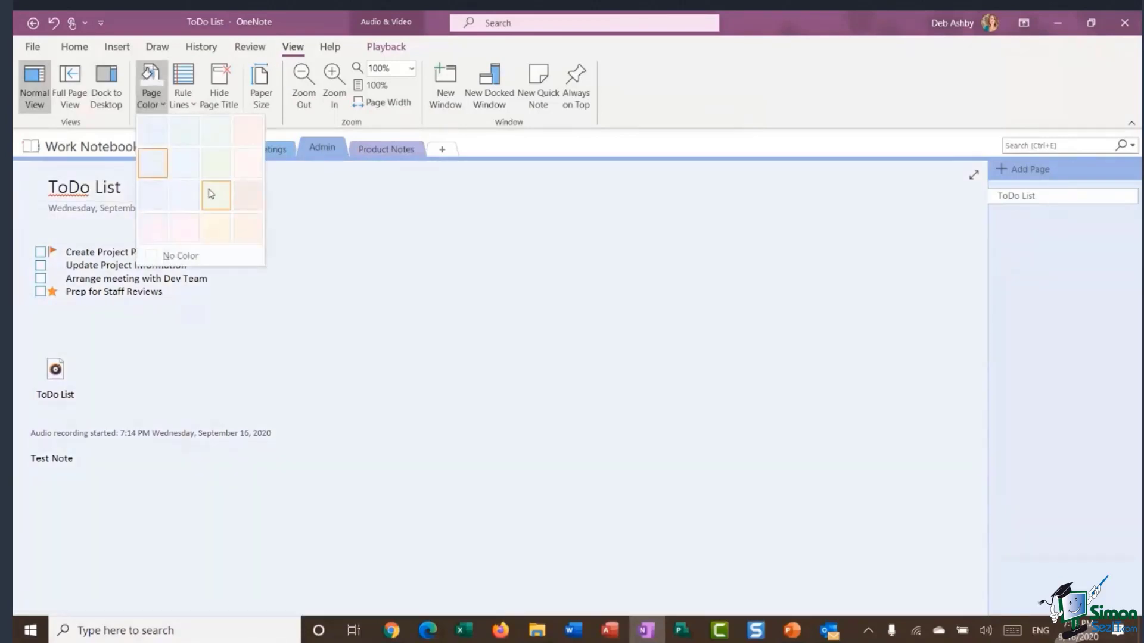
click(192, 204)
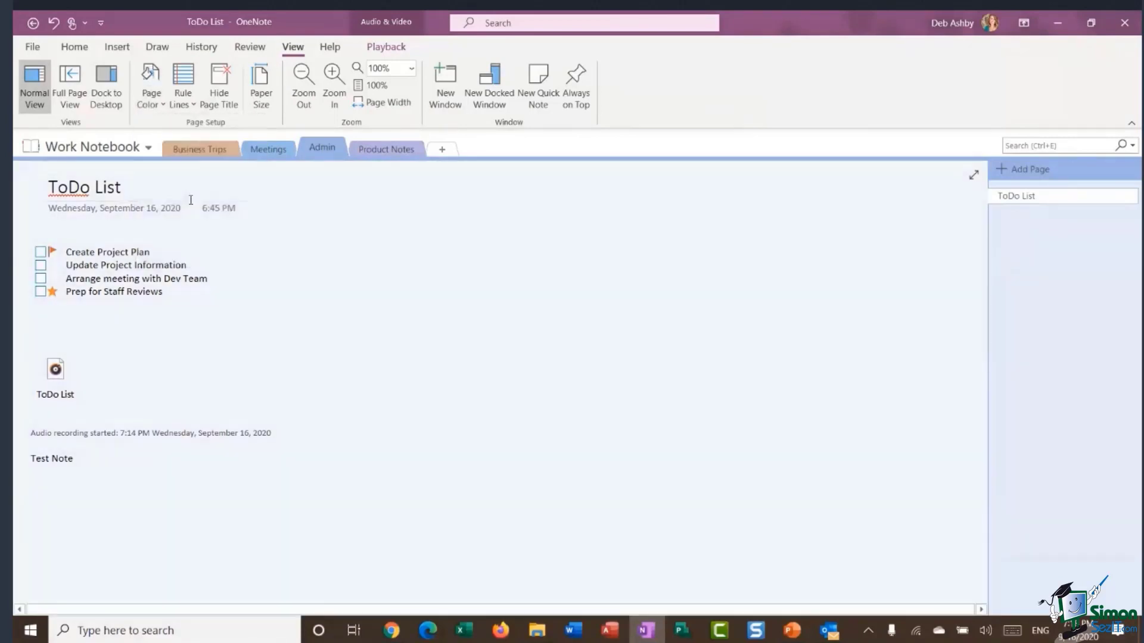
click(159, 102)
click(216, 166)
Apply ruled lines with a red margin, then set Rule Lines back to None.
click(188, 104)
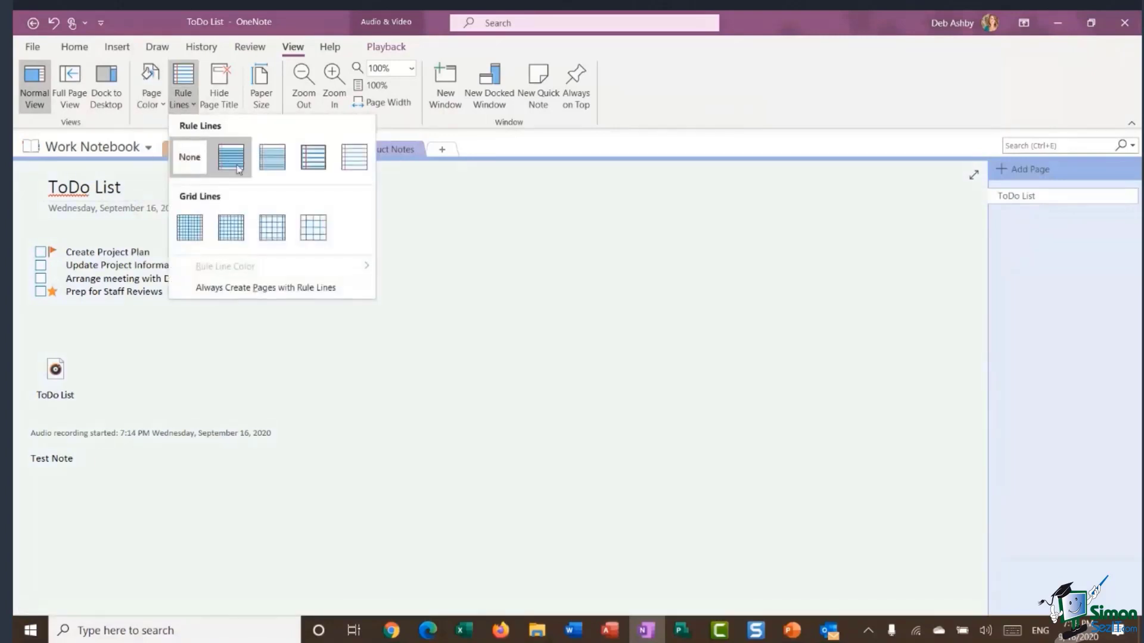
click(274, 160)
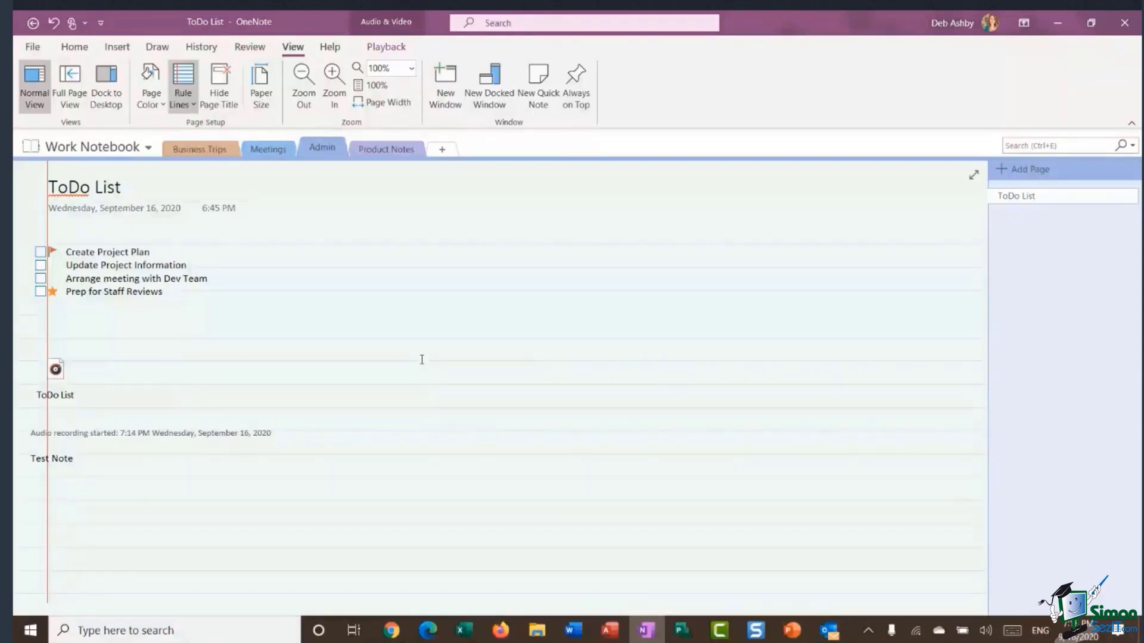
click(184, 99)
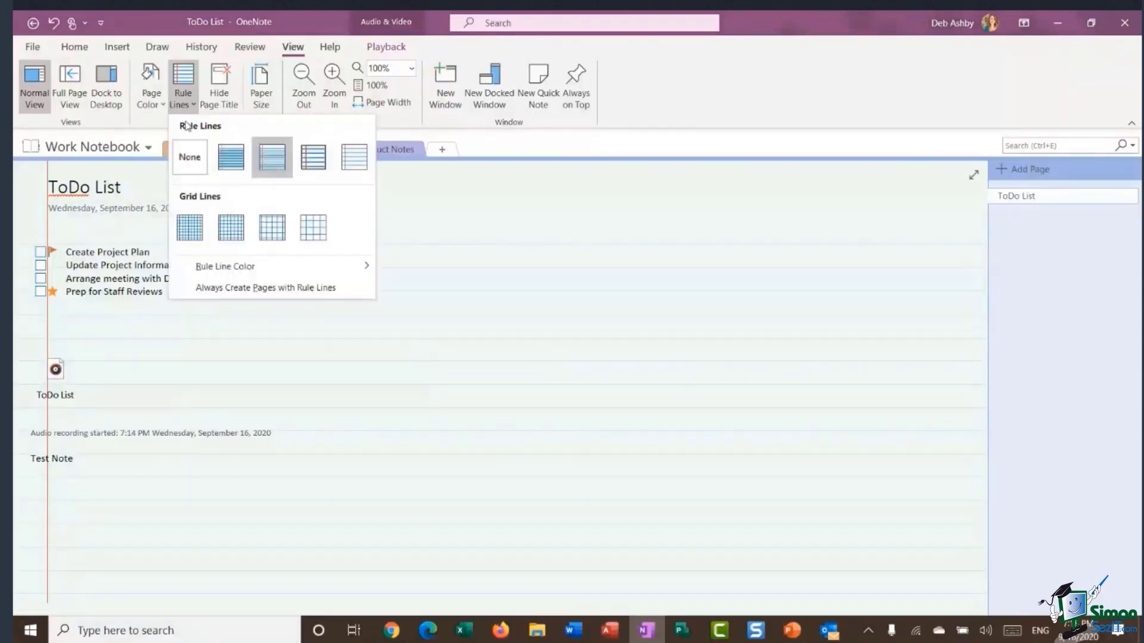
click(191, 159)
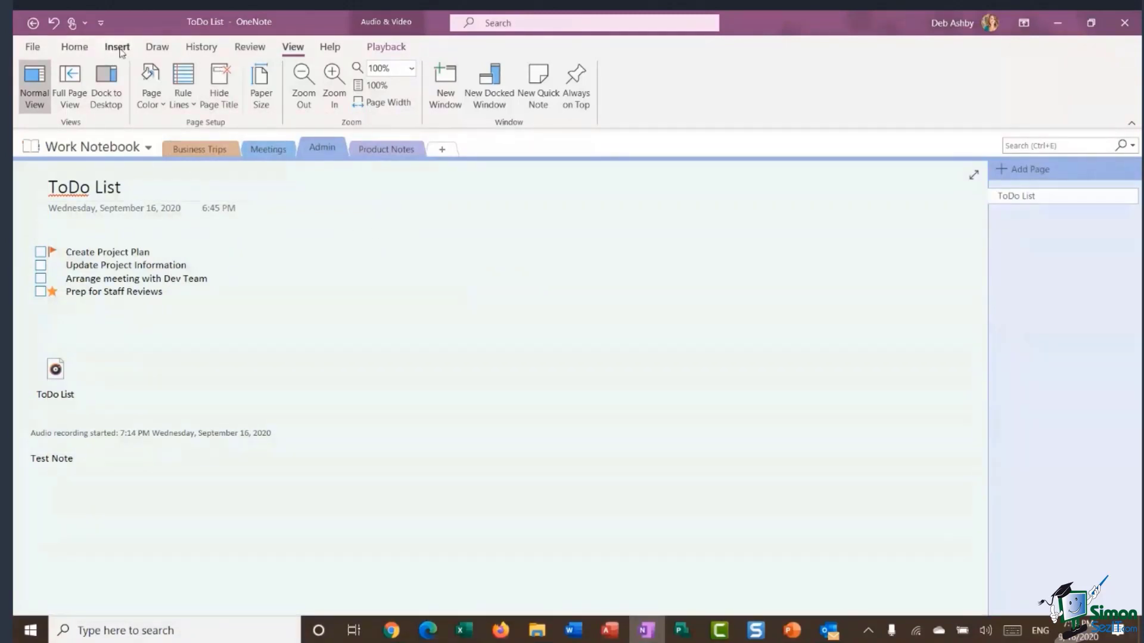
Move through the Home and Insert ribbons to reach the Draw pens and highlighters.
click(80, 48)
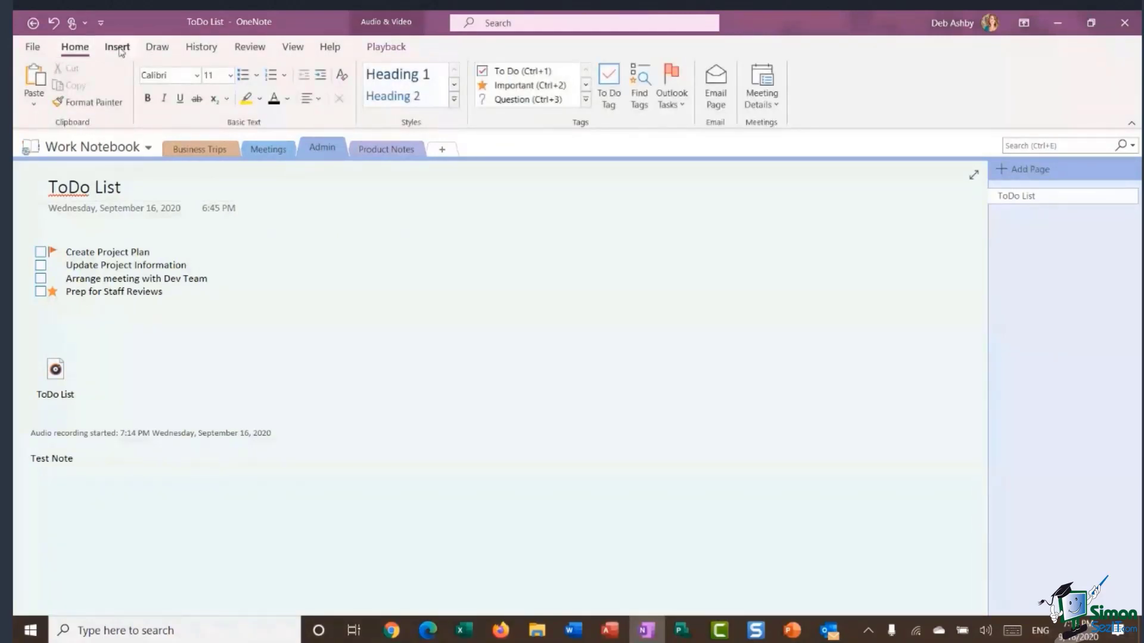
click(117, 47)
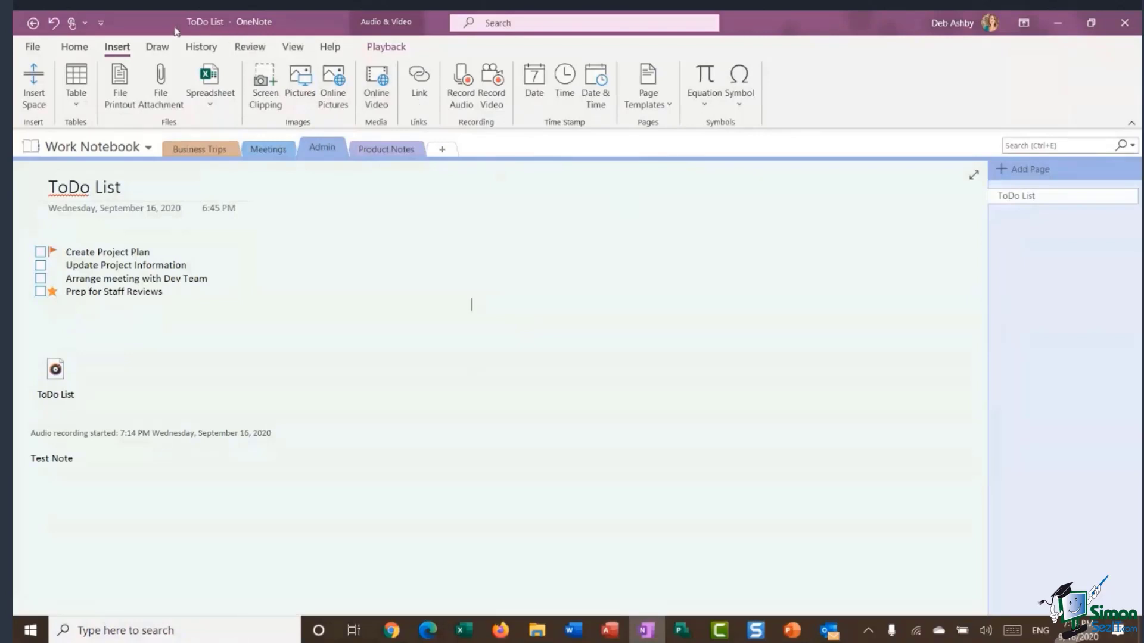
click(158, 48)
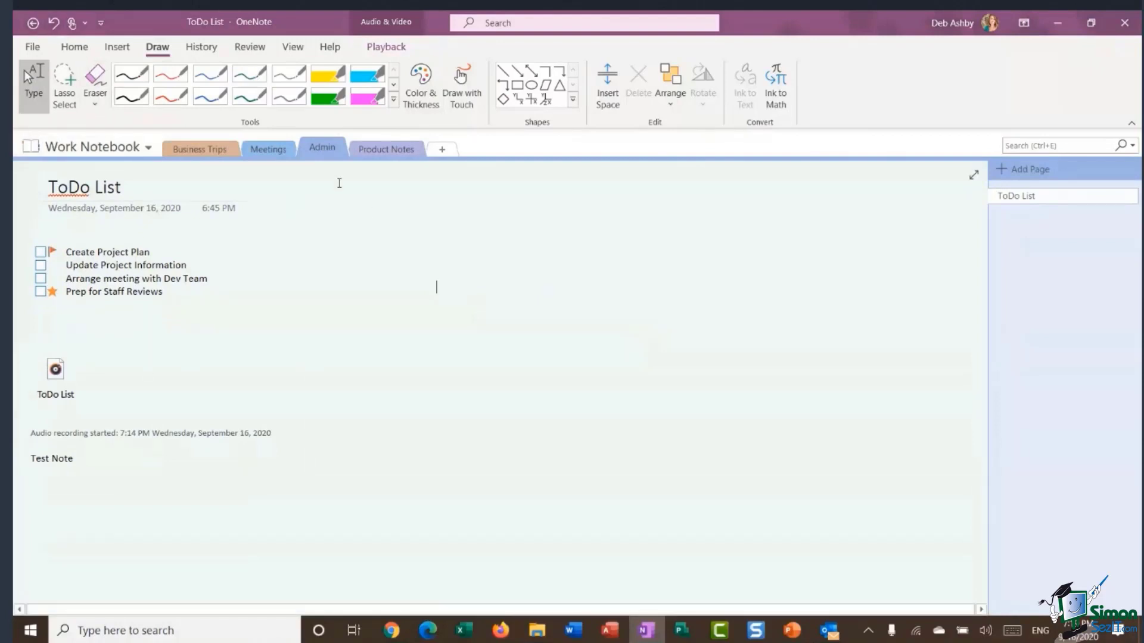
Handwrite 'hello' in red pen ink on the ToDo List page.
click(170, 96)
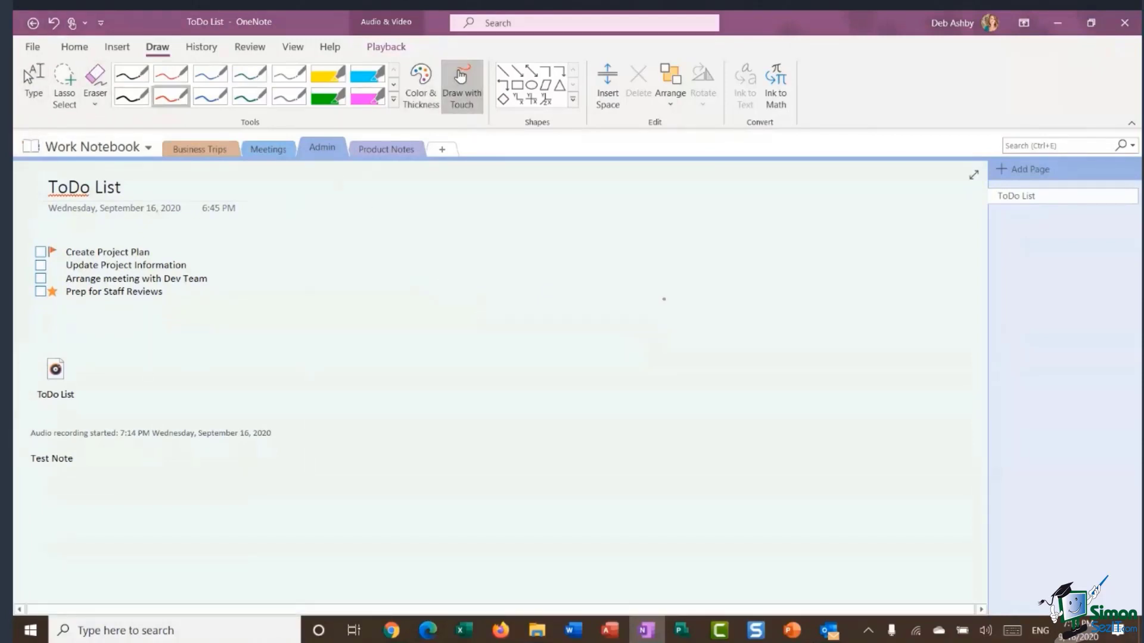
mouse_move(384, 250)
mouse_down()
mouse_move(364, 332)
mouse_move(398, 337)
mouse_move(427, 298)
mouse_move(500, 250)
mouse_move(535, 258)
mouse_move(523, 318)
mouse_move(586, 285)
mouse_move(557, 309)
mouse_move(581, 277)
mouse_up()
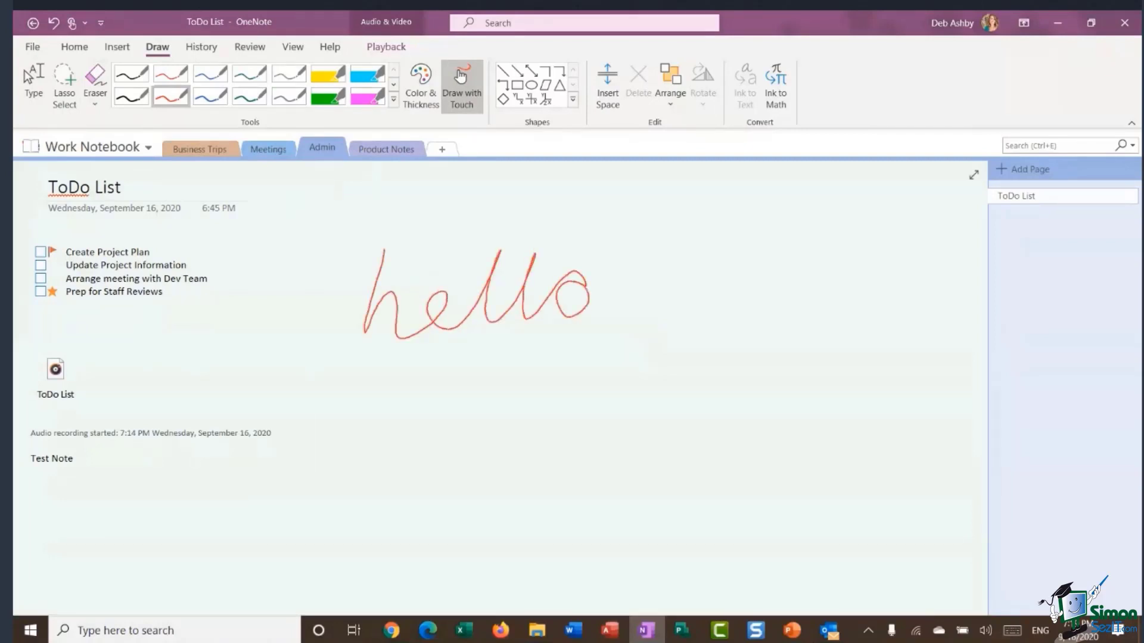
click(24, 69)
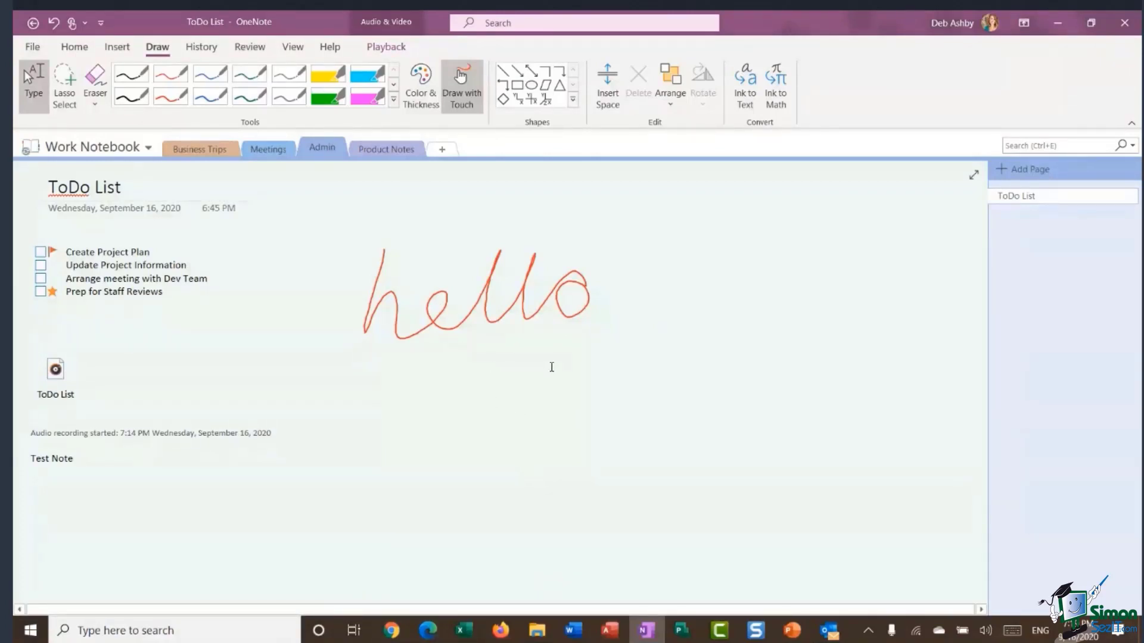
Convert the handwritten hello to typed text with Ink to Text, then delete that note.
click(494, 289)
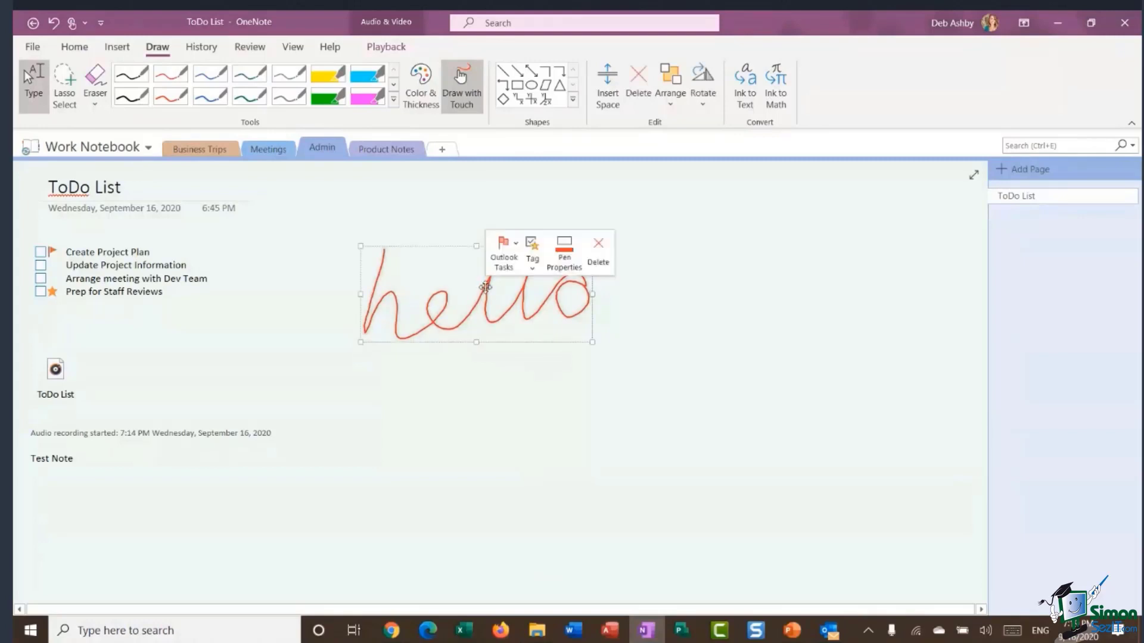
click(745, 89)
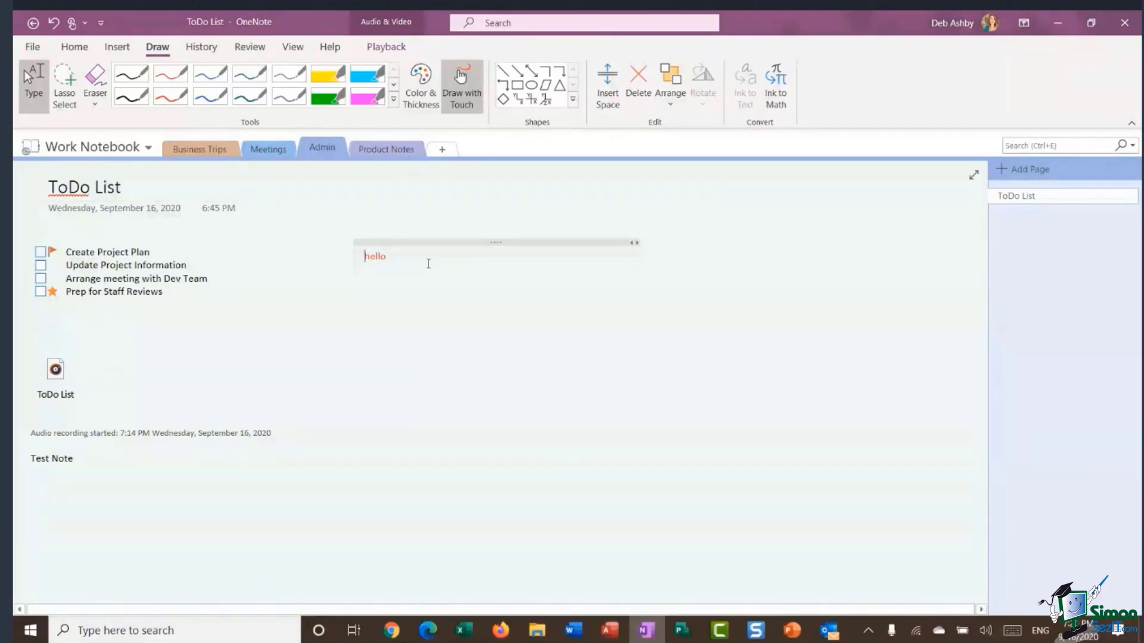
click(432, 243)
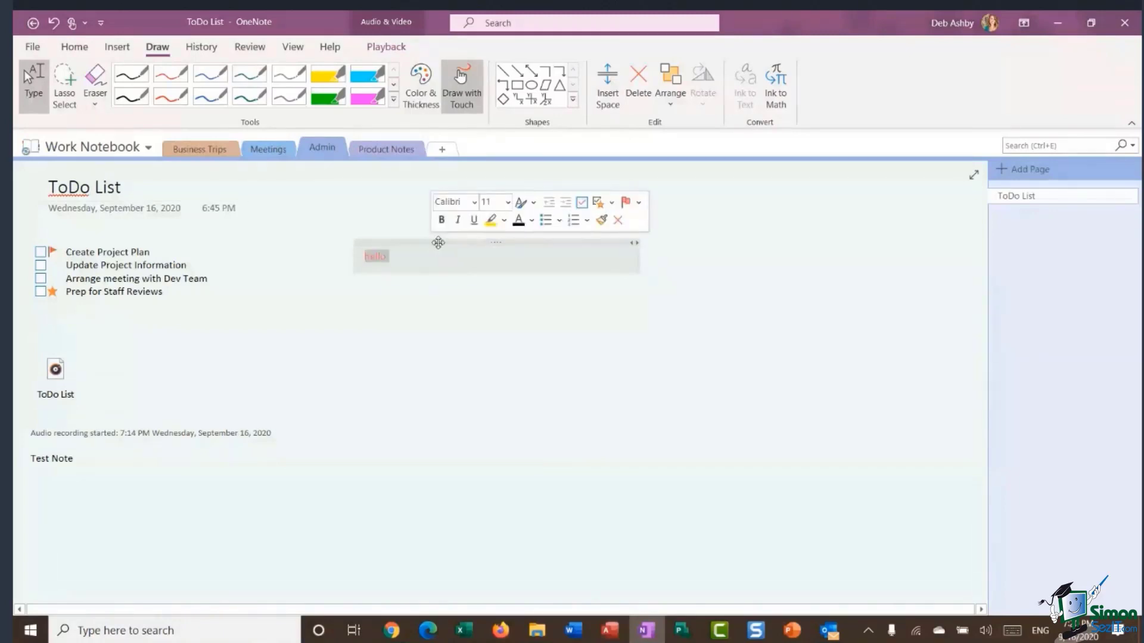
key(Delete)
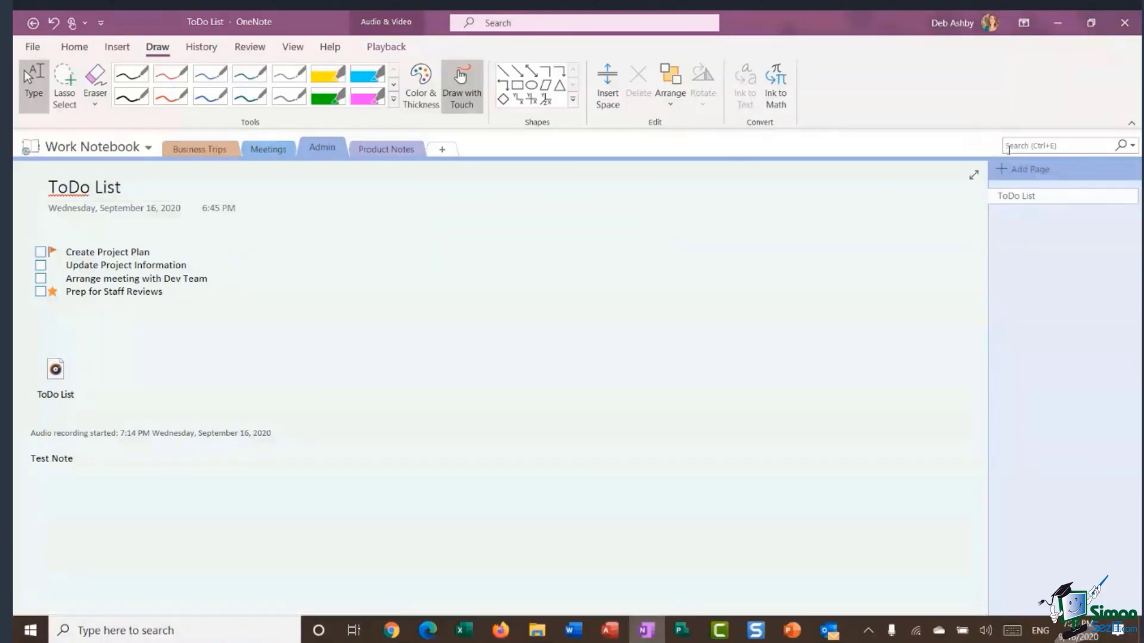
Search all notebooks for 'New York' and open the Business Trips New York page.
click(1012, 145)
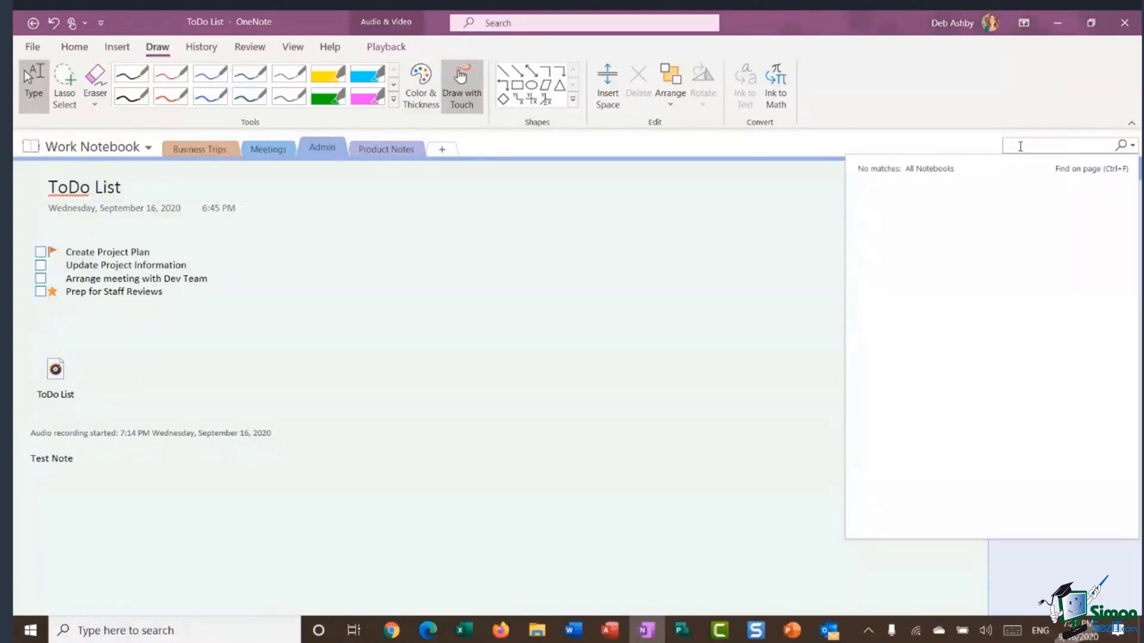
text(New York)
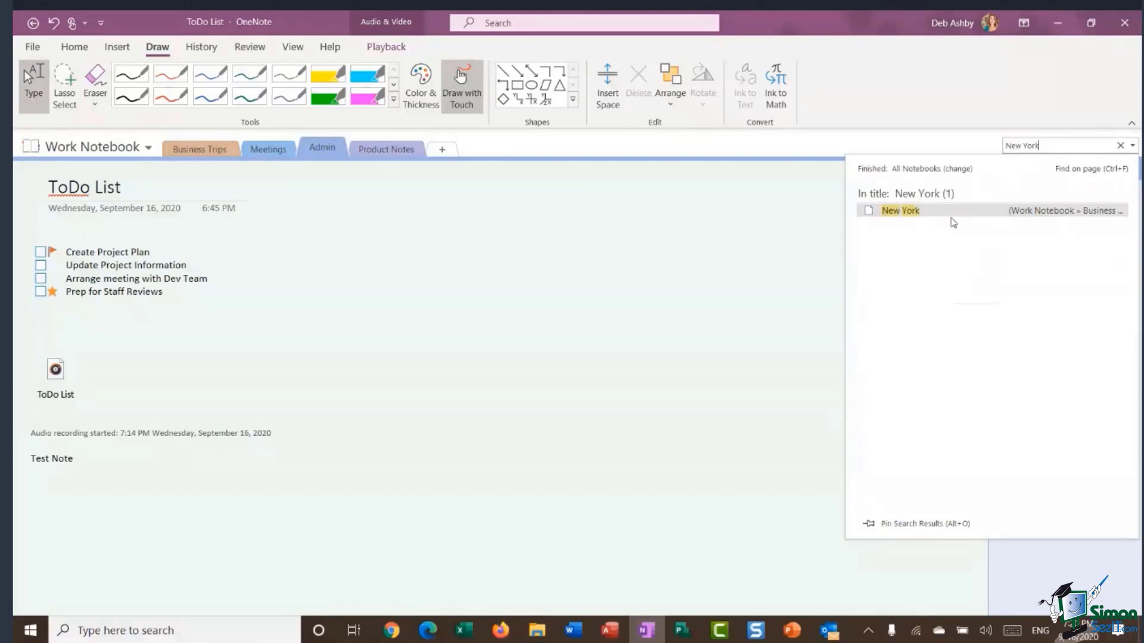
click(947, 215)
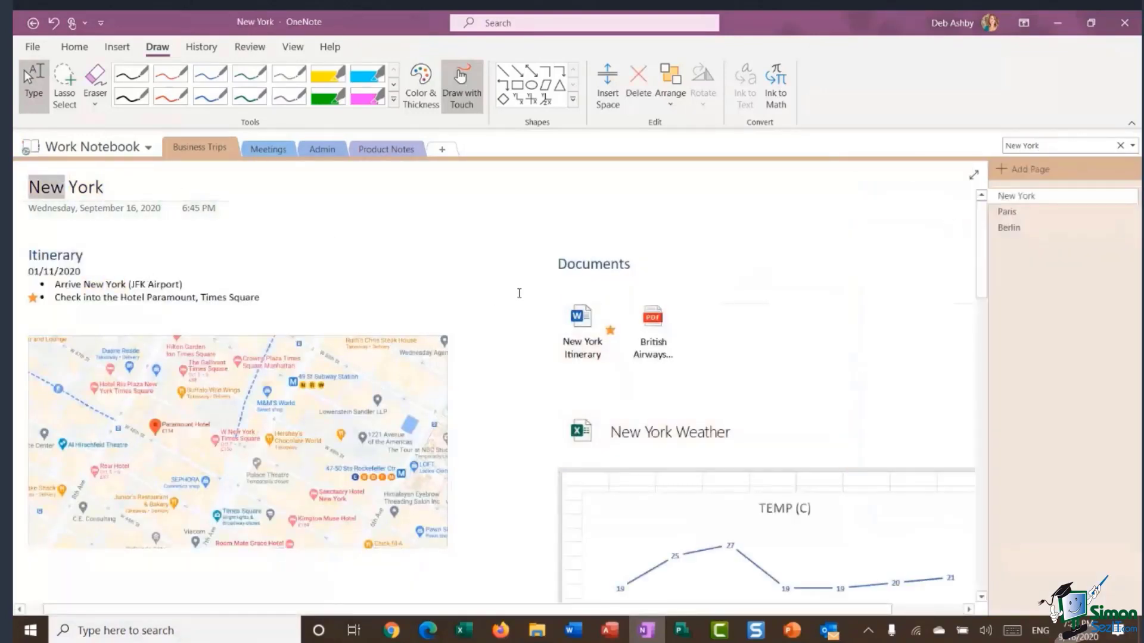
Check the search scope, clear the search, and bring up the Review > History tools.
click(1133, 146)
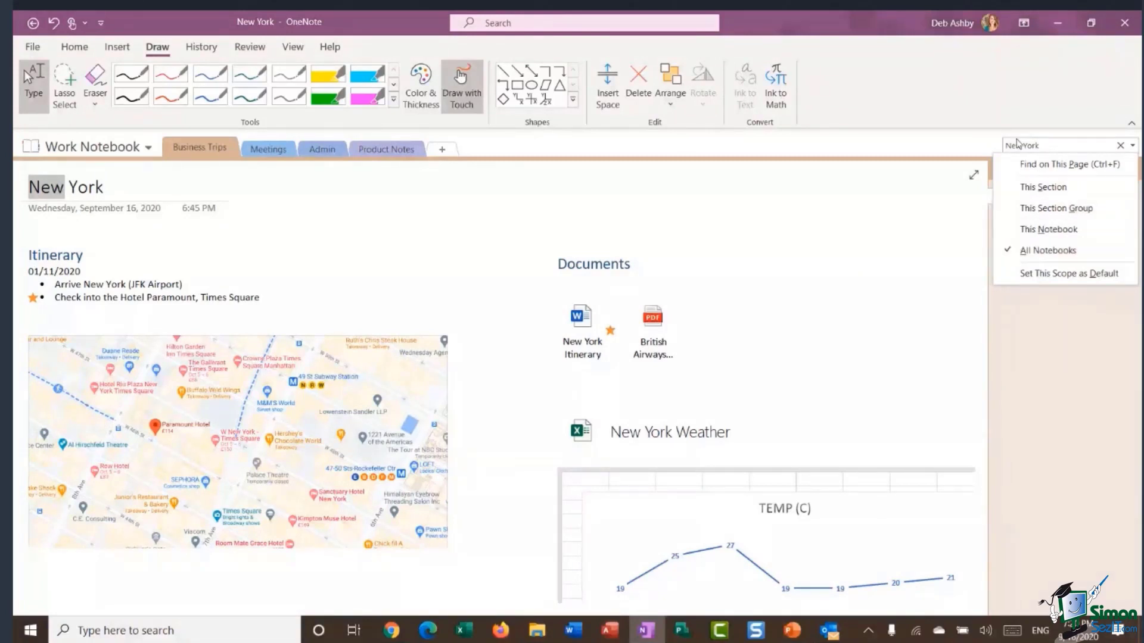
click(1016, 103)
click(1118, 148)
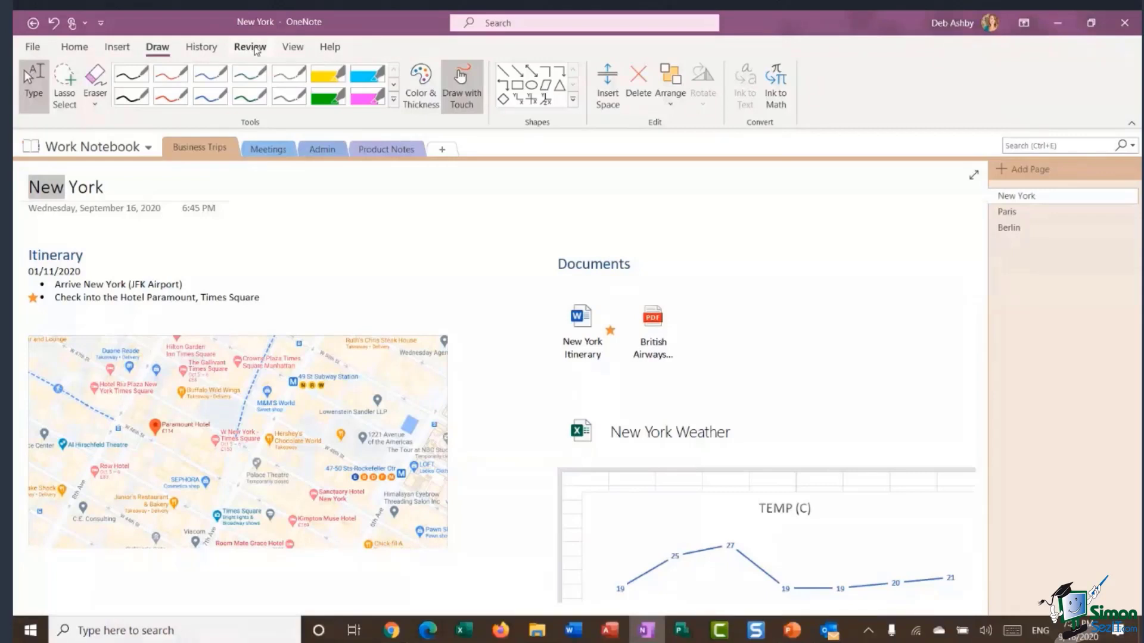
click(250, 48)
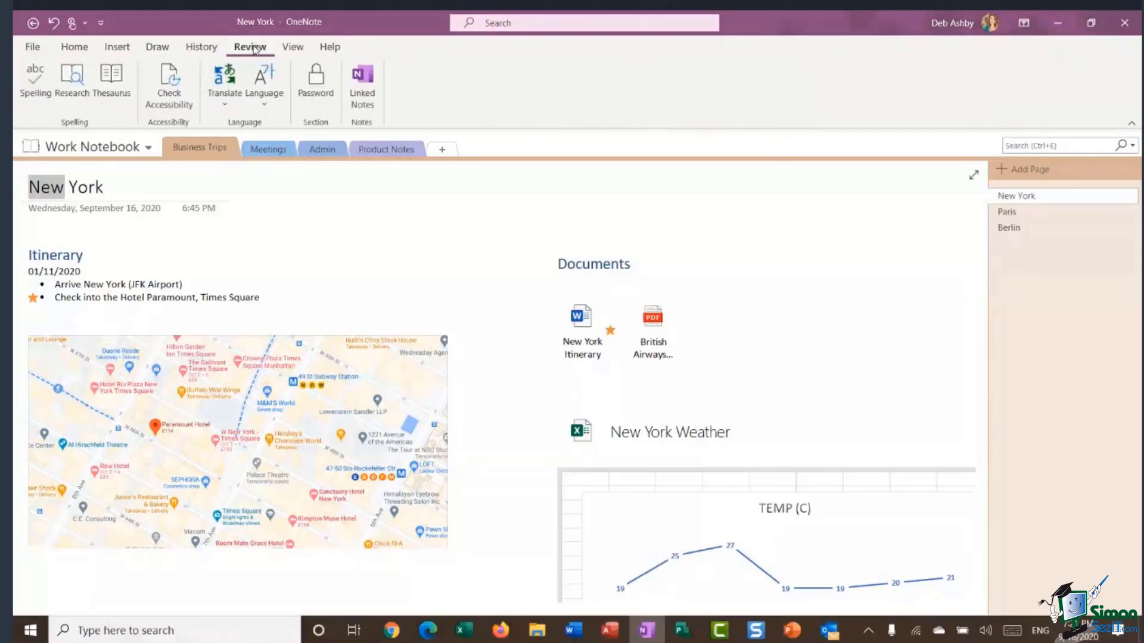
click(208, 51)
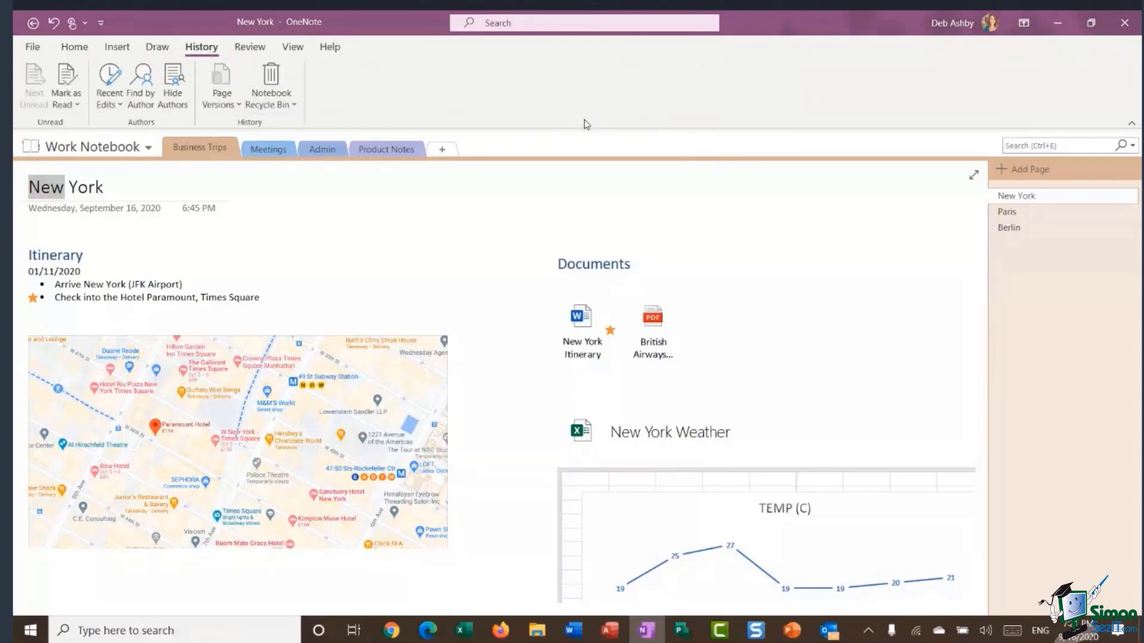
click(117, 105)
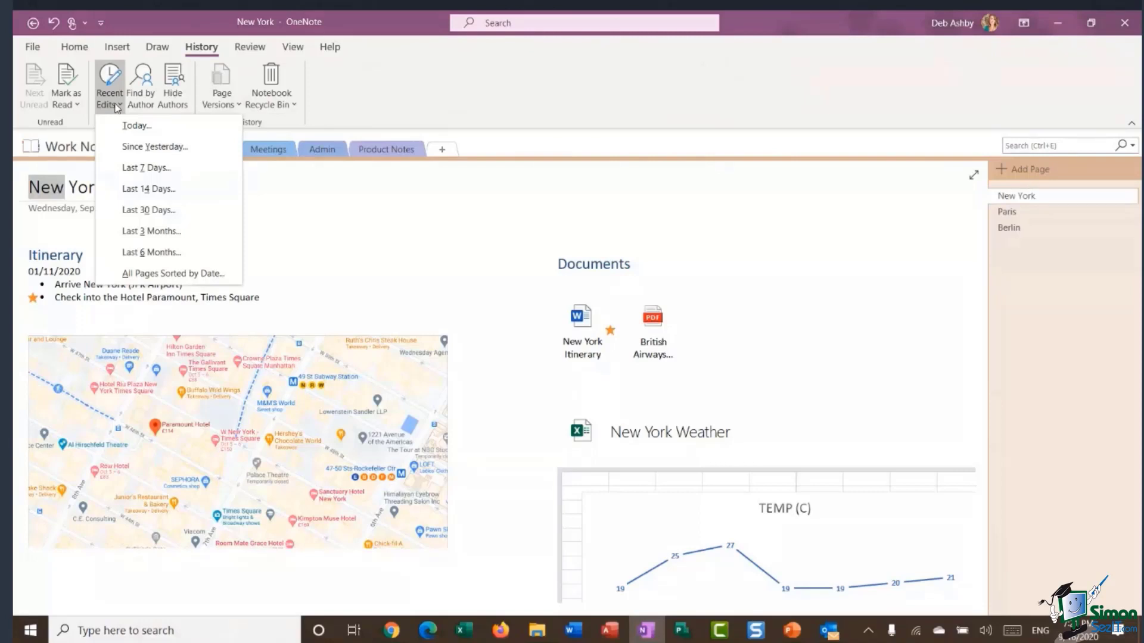
click(187, 130)
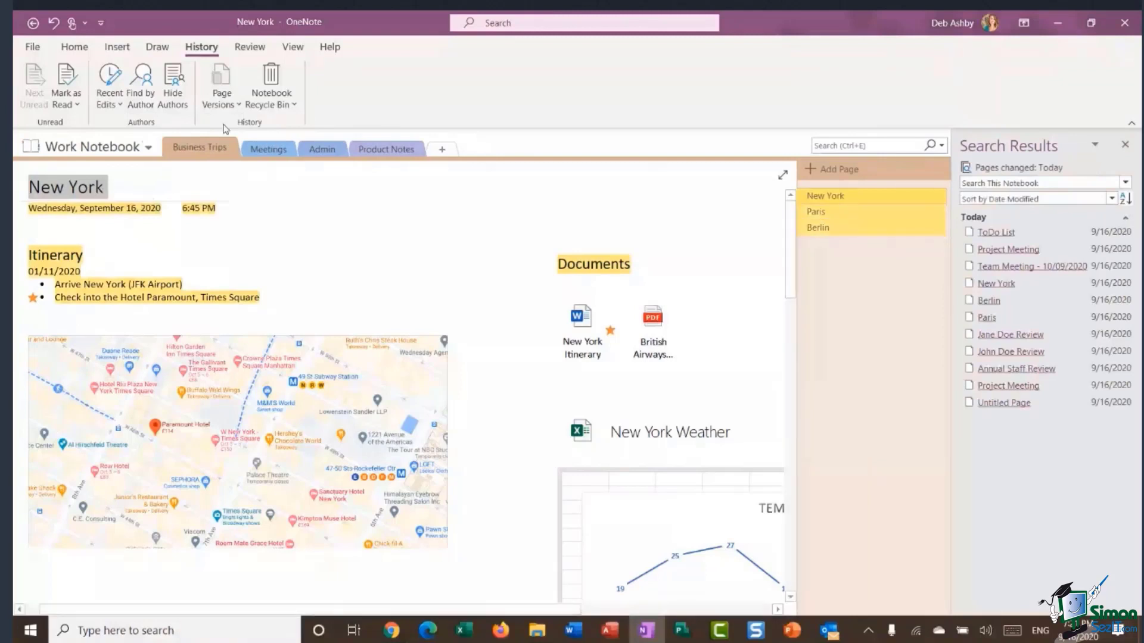
click(111, 104)
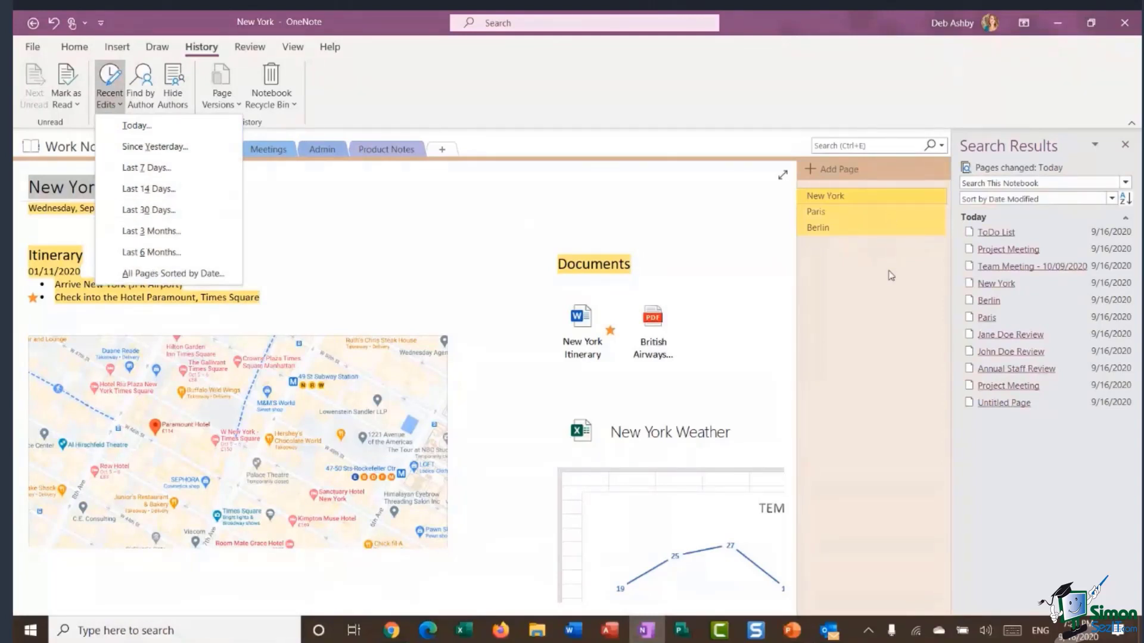
click(1127, 146)
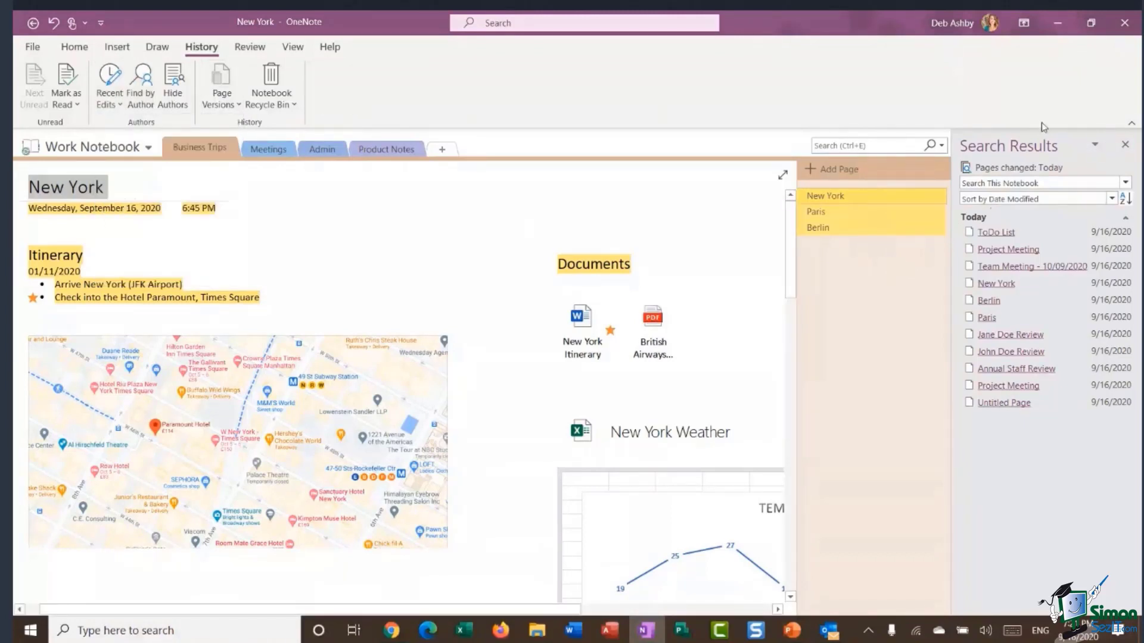
click(1126, 147)
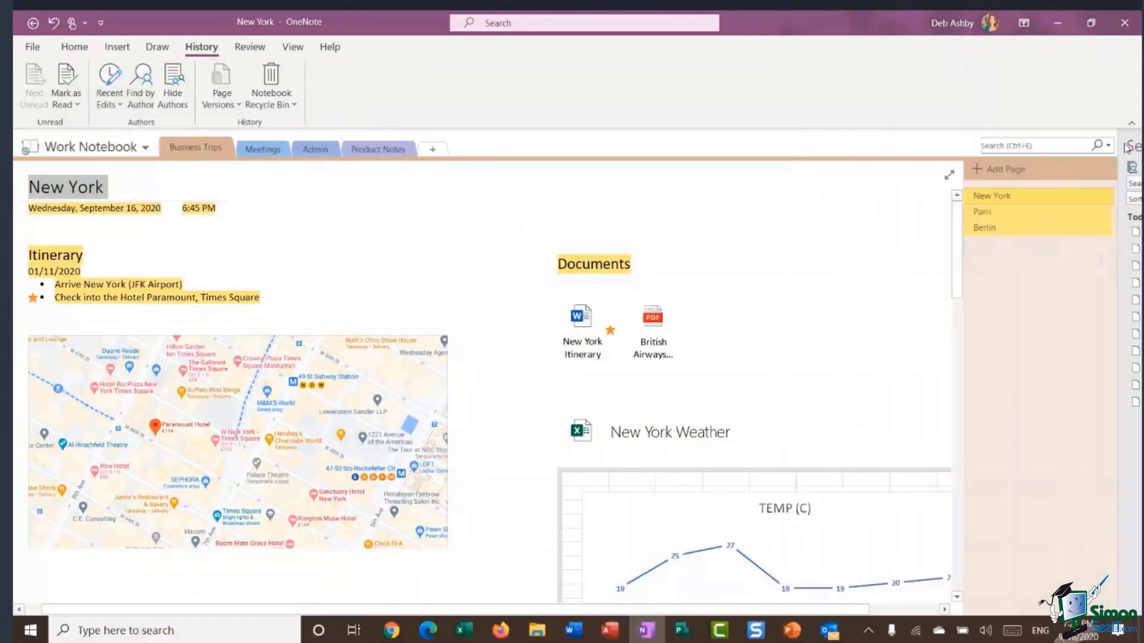
click(143, 91)
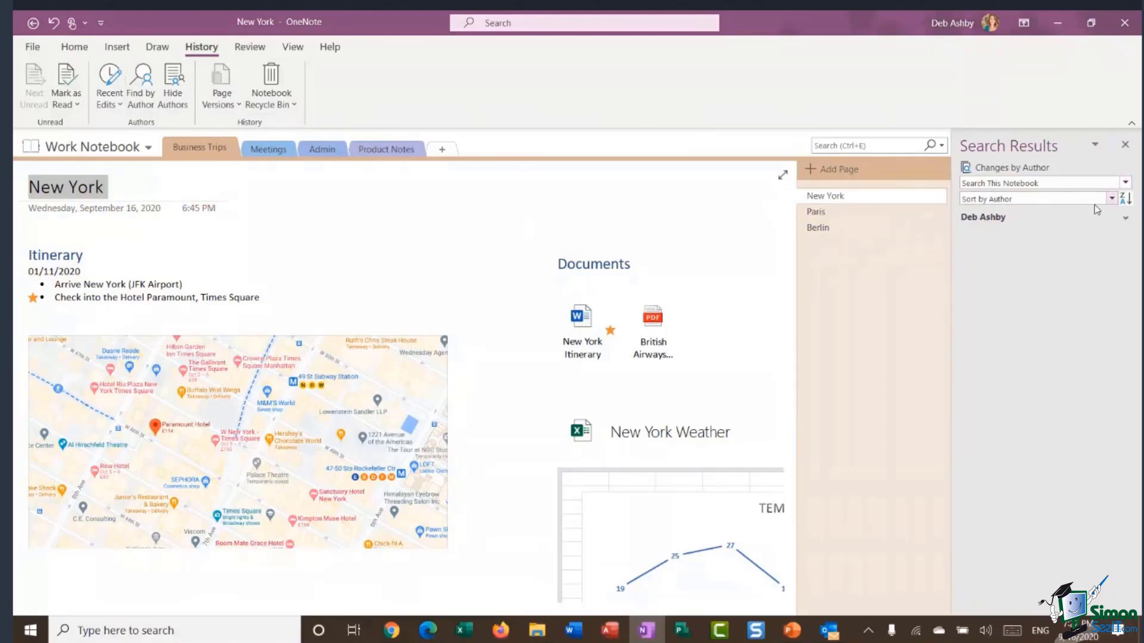
click(1126, 218)
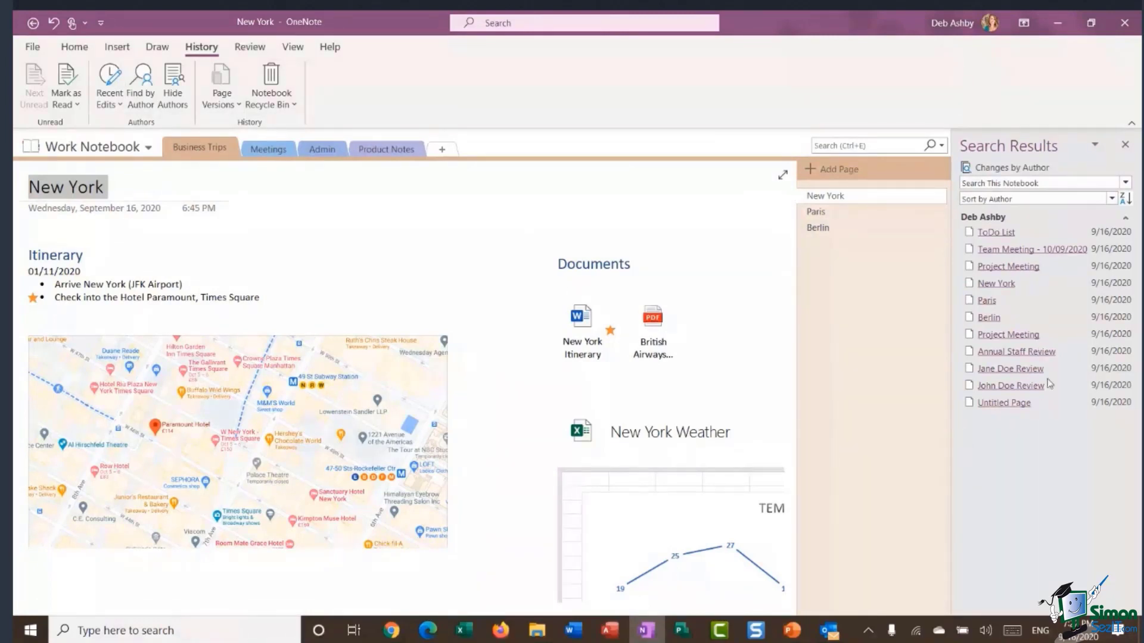
click(1125, 144)
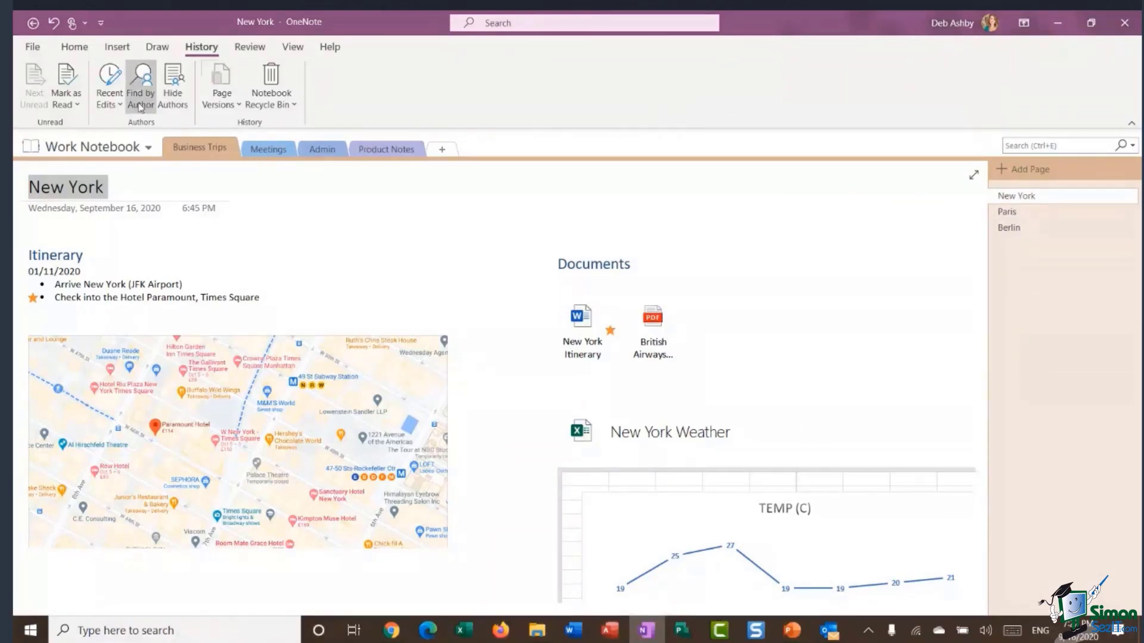
click(74, 47)
click(89, 146)
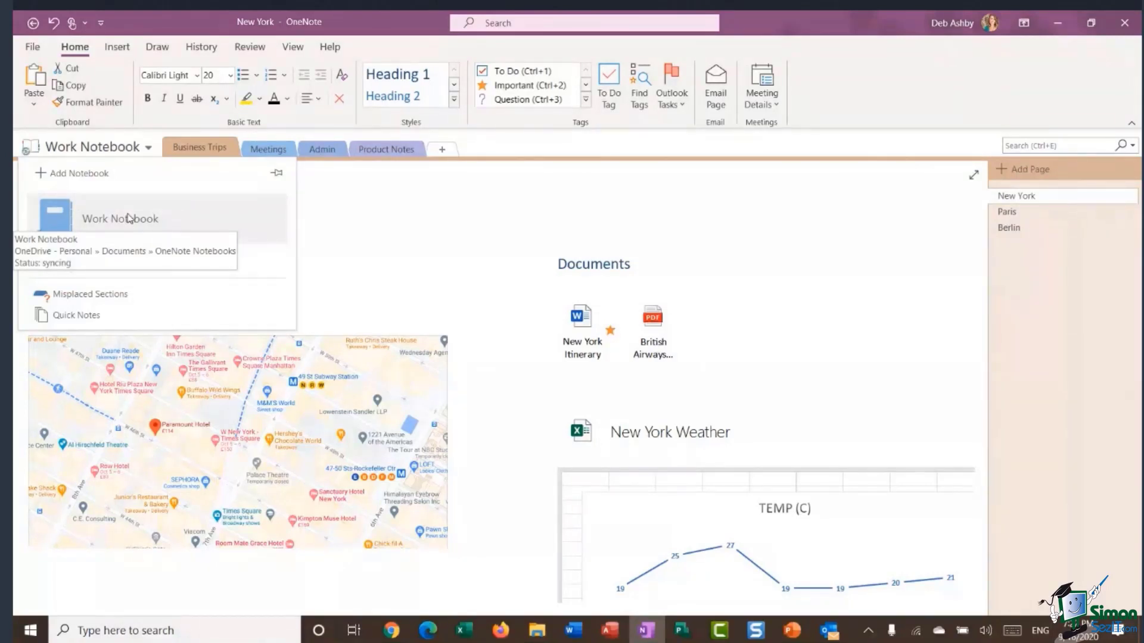
click(365, 216)
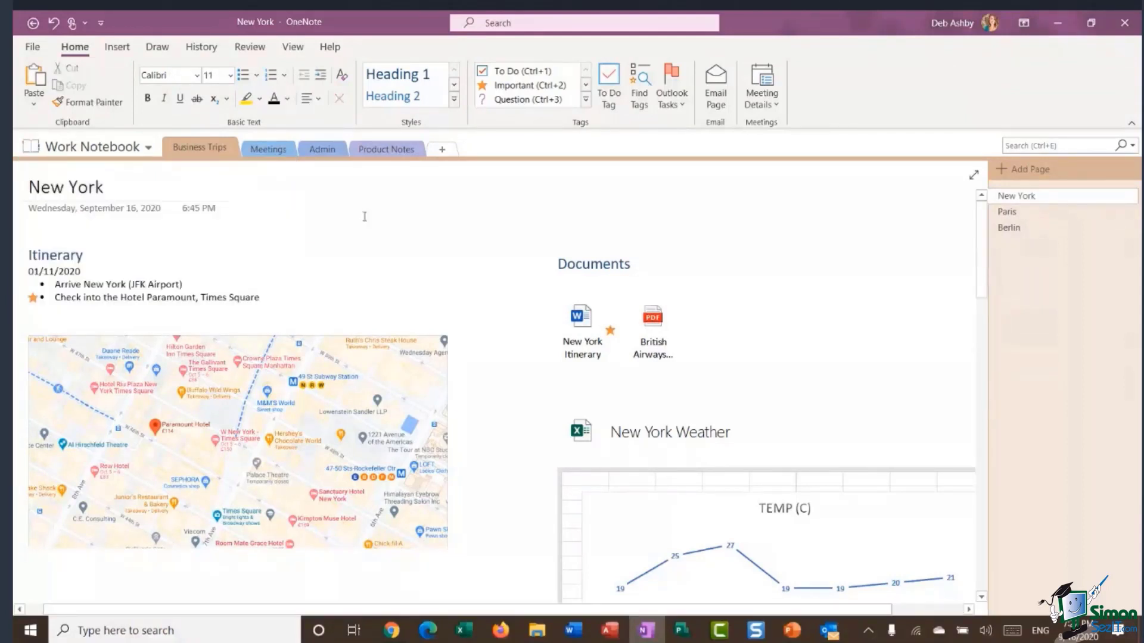
click(132, 149)
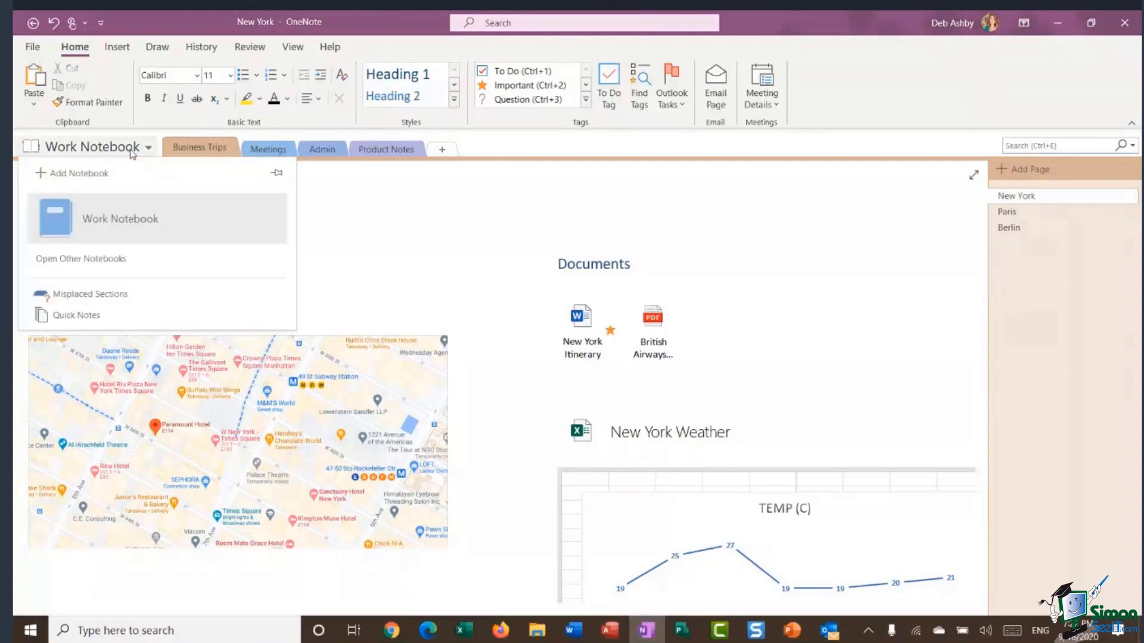
click(75, 174)
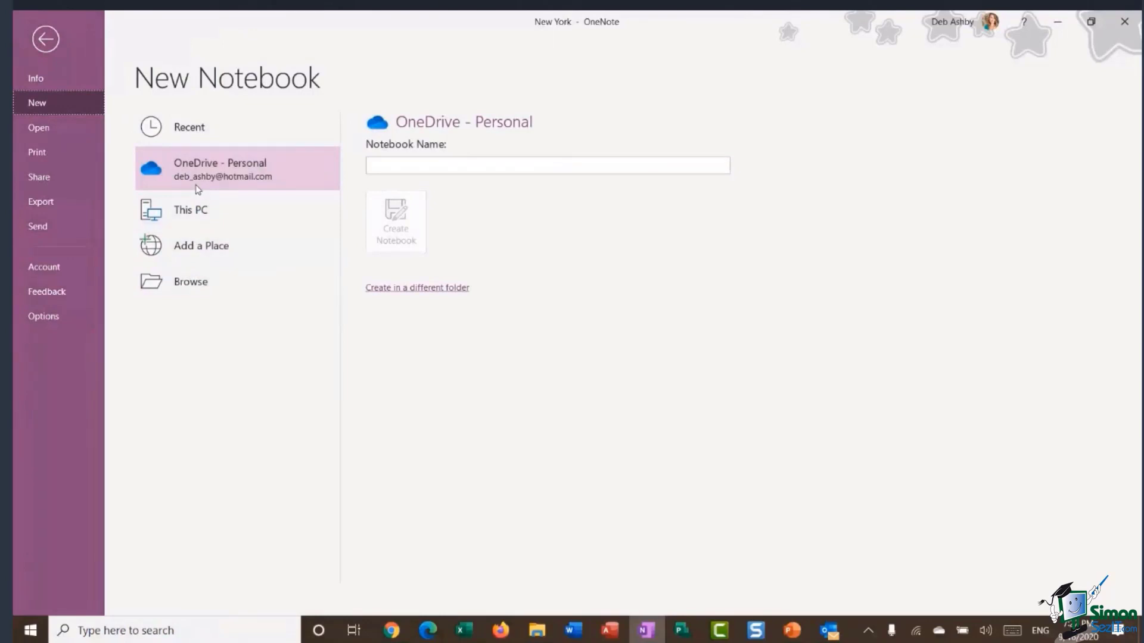
click(188, 296)
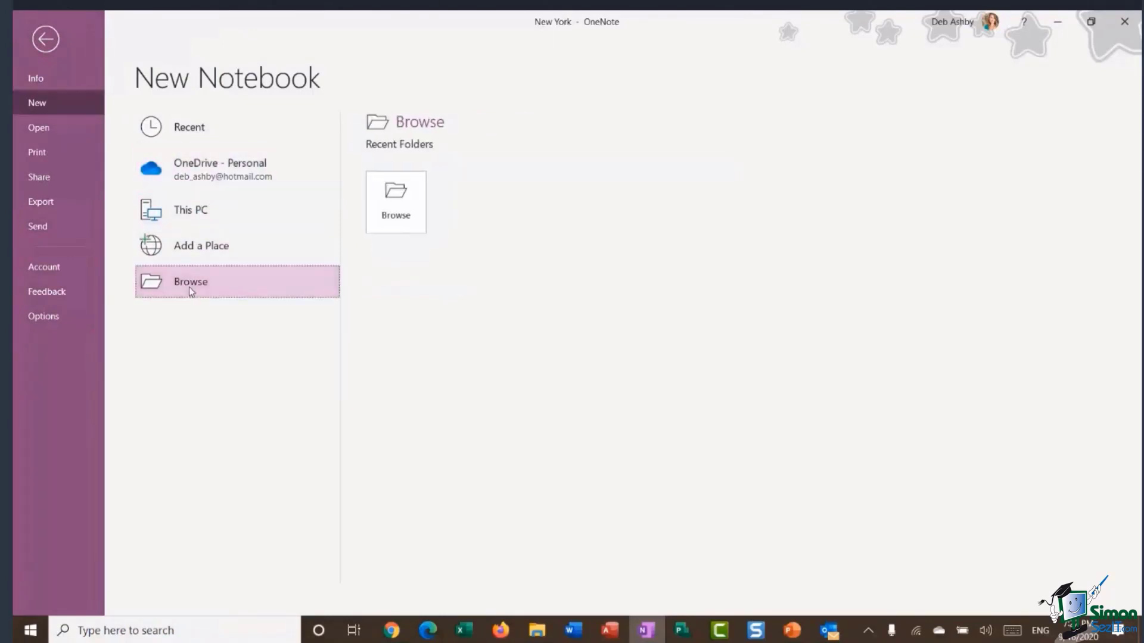
click(396, 203)
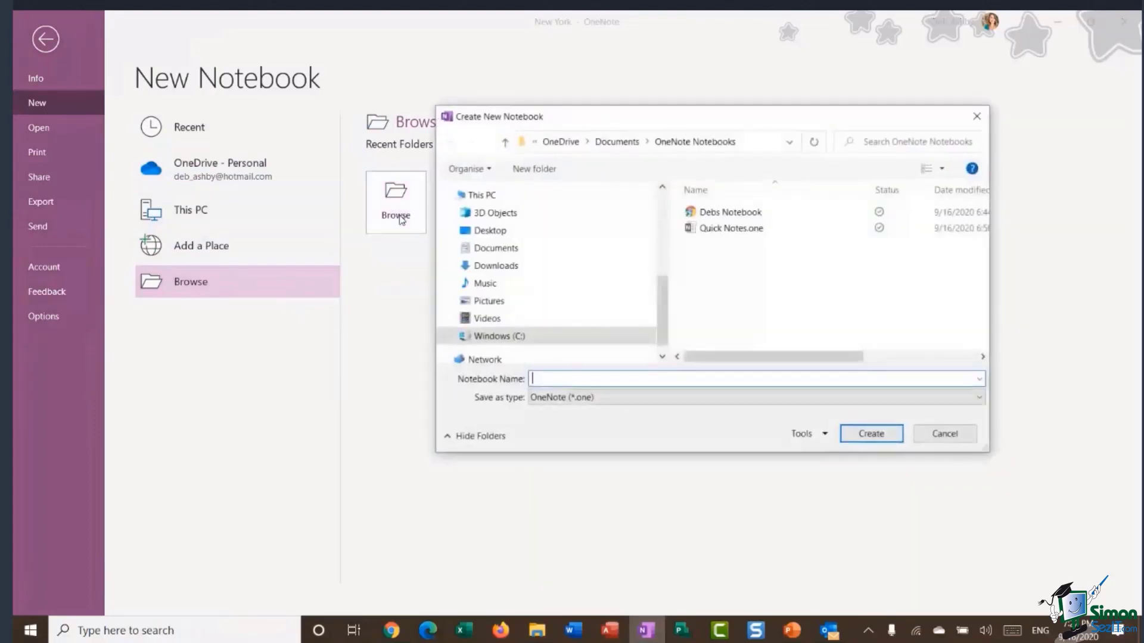
scroll(657, 251, up, 5)
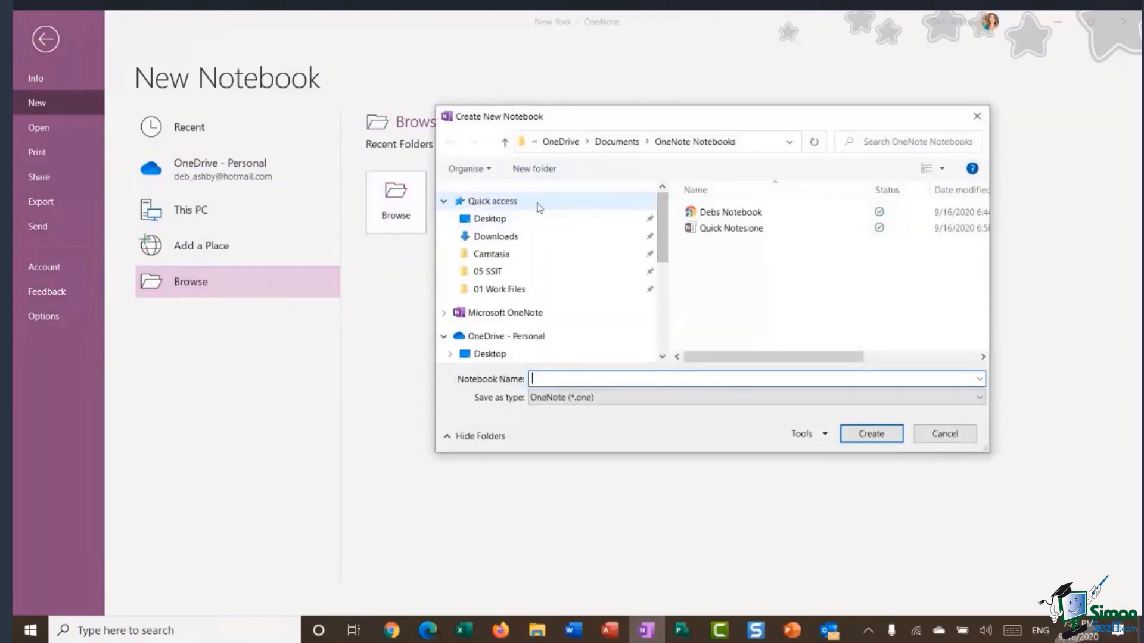
click(492, 238)
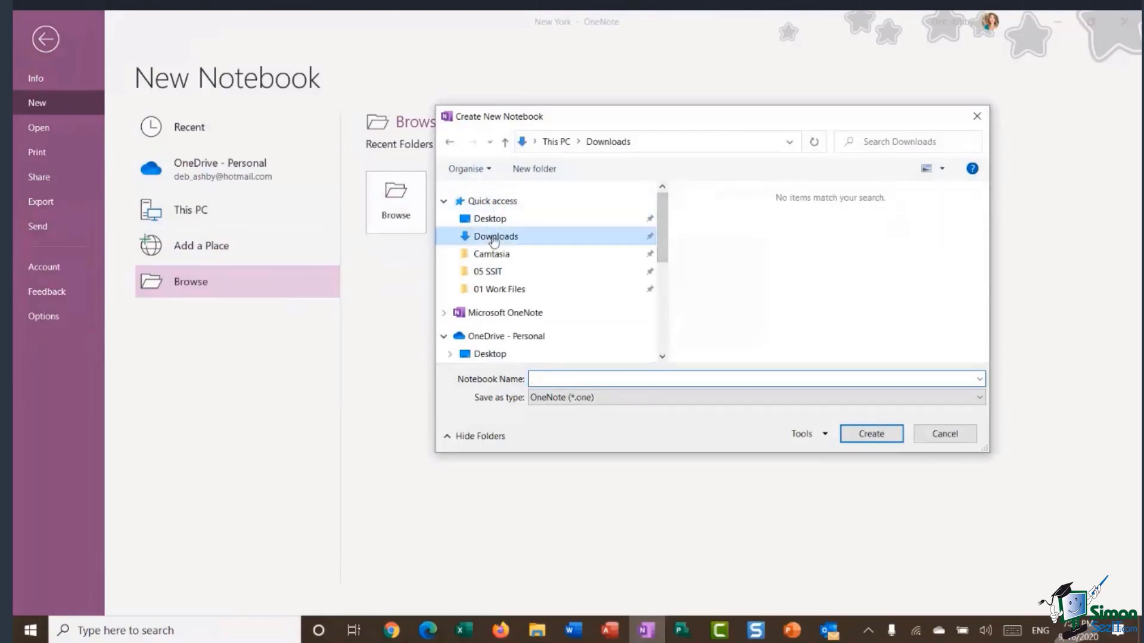
click(541, 378)
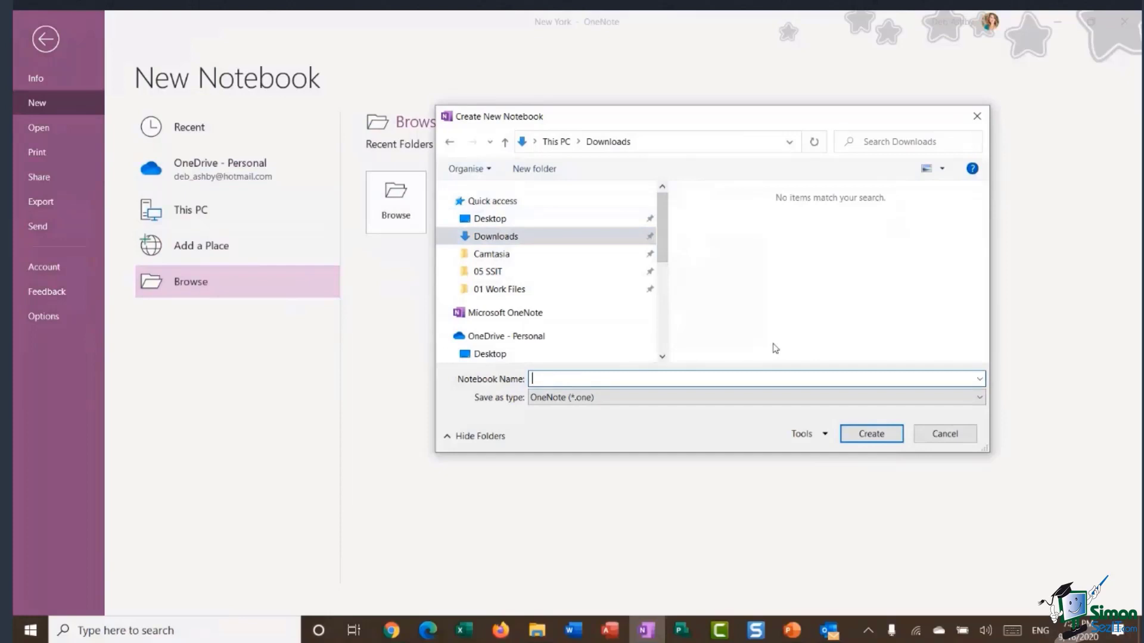
text(Personal)
click(877, 436)
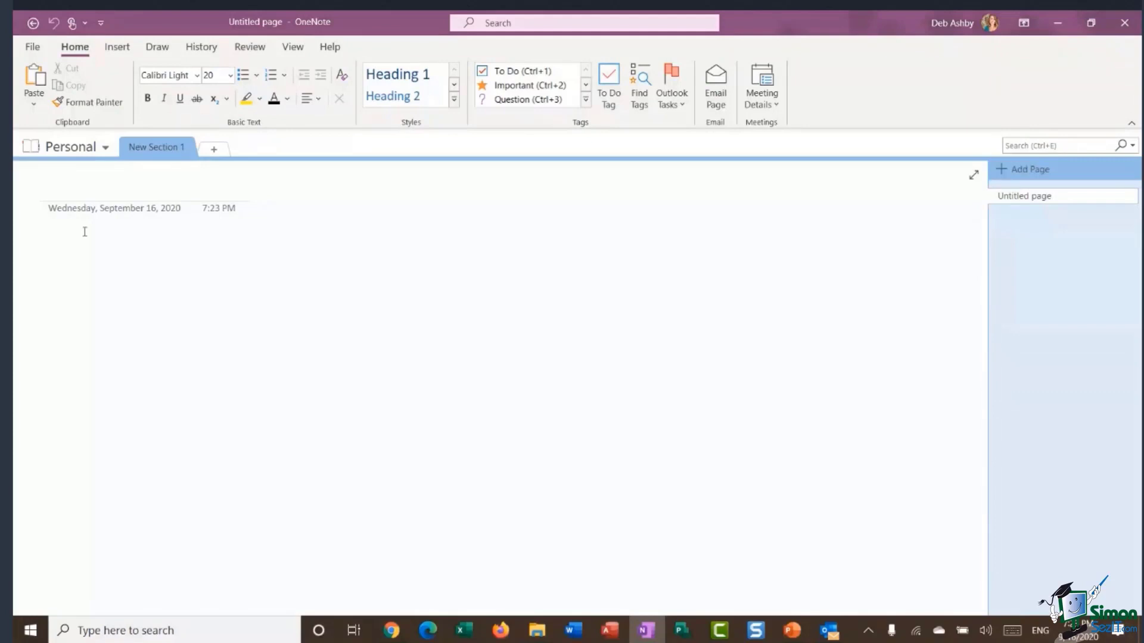
Choose Work Notebook from the notebook dropdown to show its Business Trips New York page.
click(108, 153)
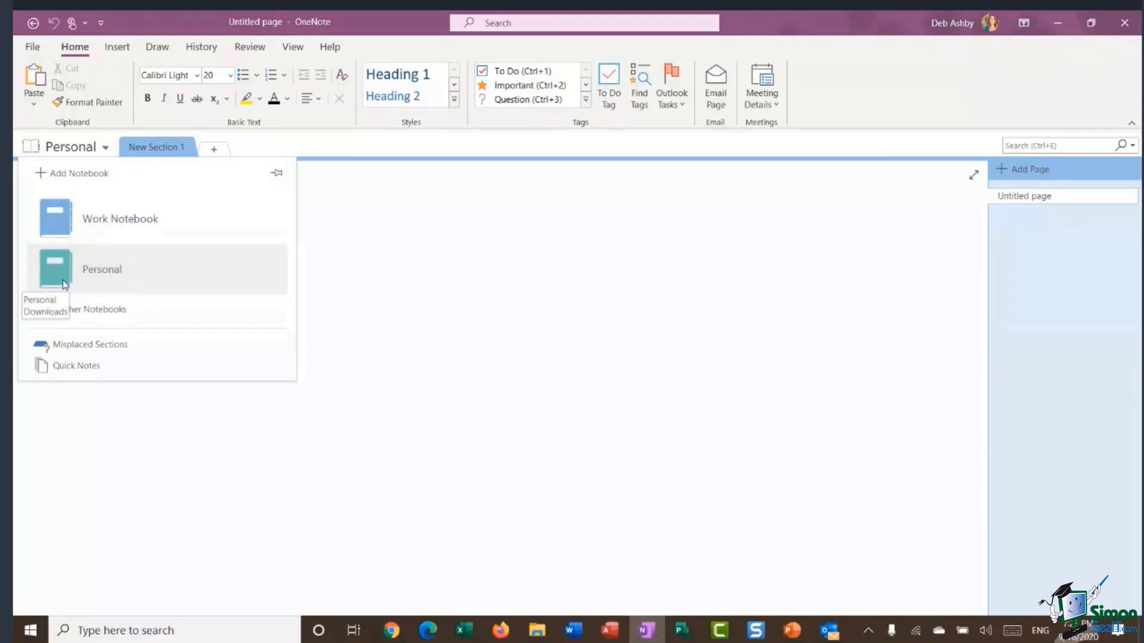
mouse_move(92, 209)
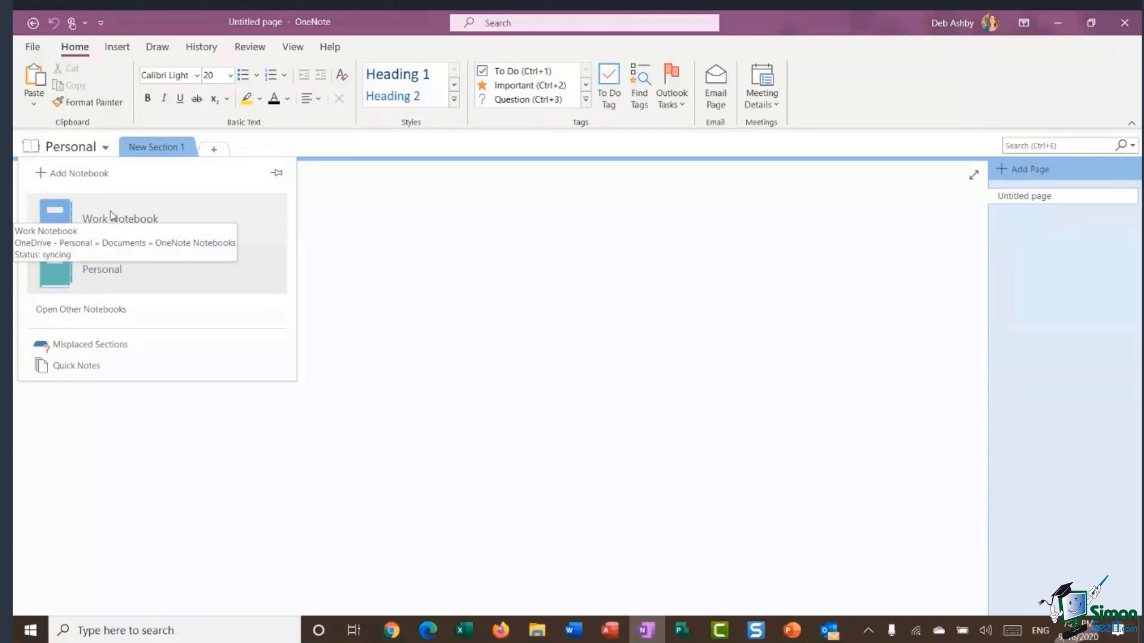
click(403, 338)
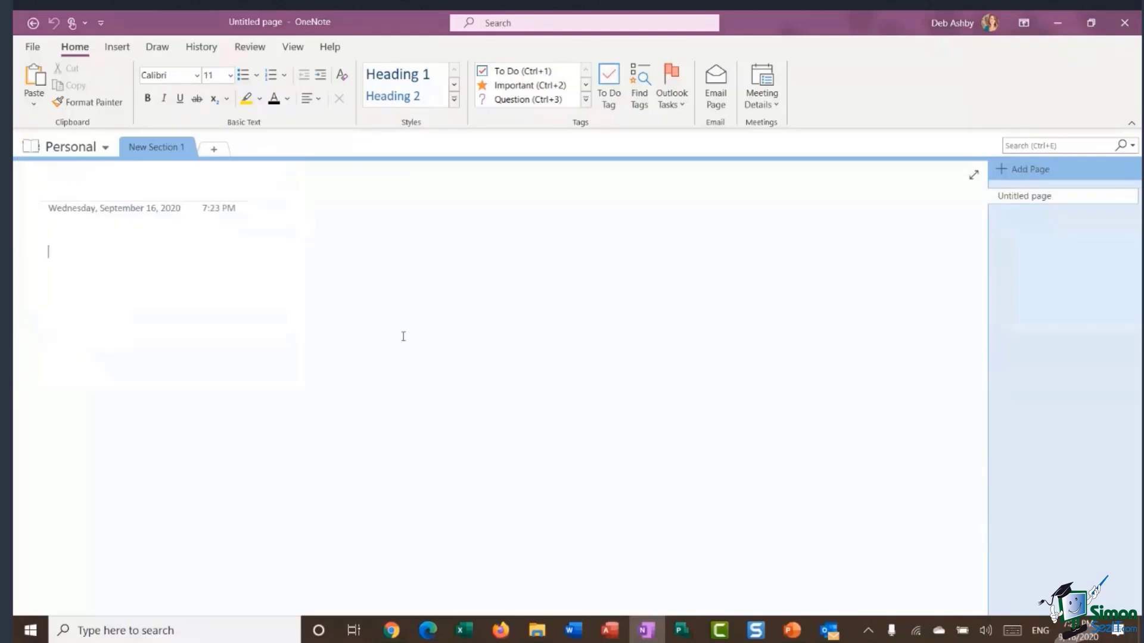
click(88, 150)
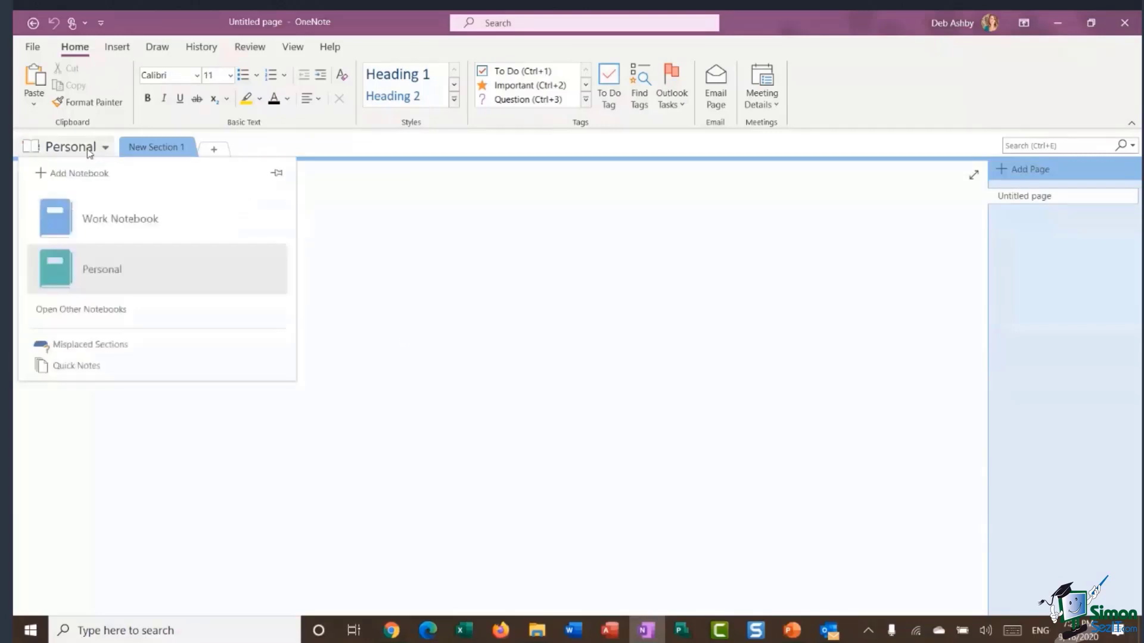
click(109, 220)
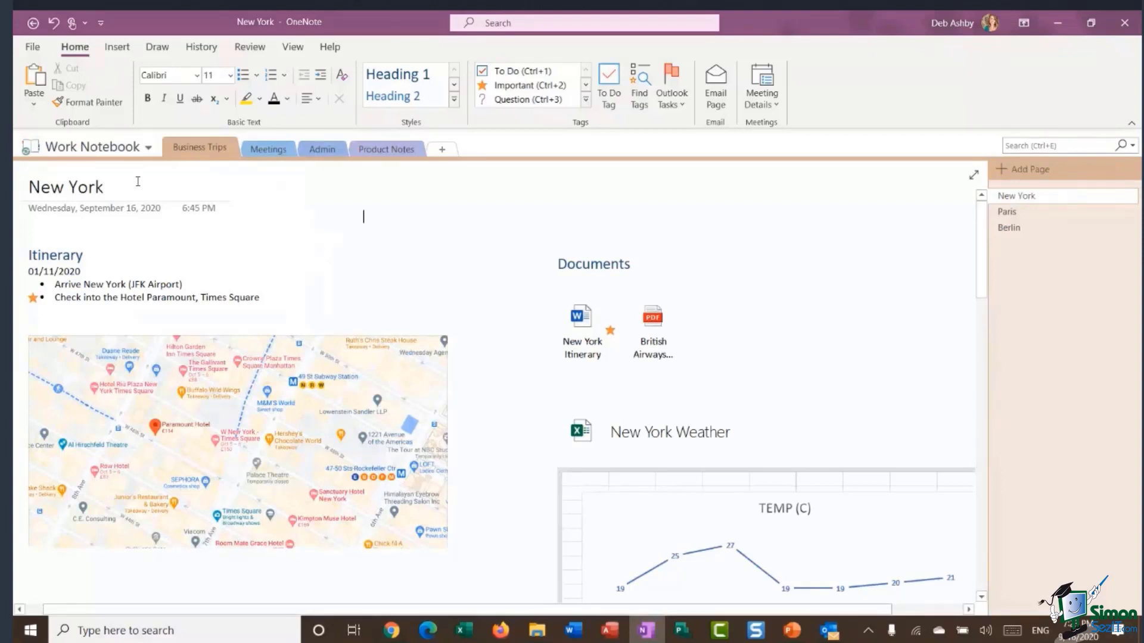
click(33, 47)
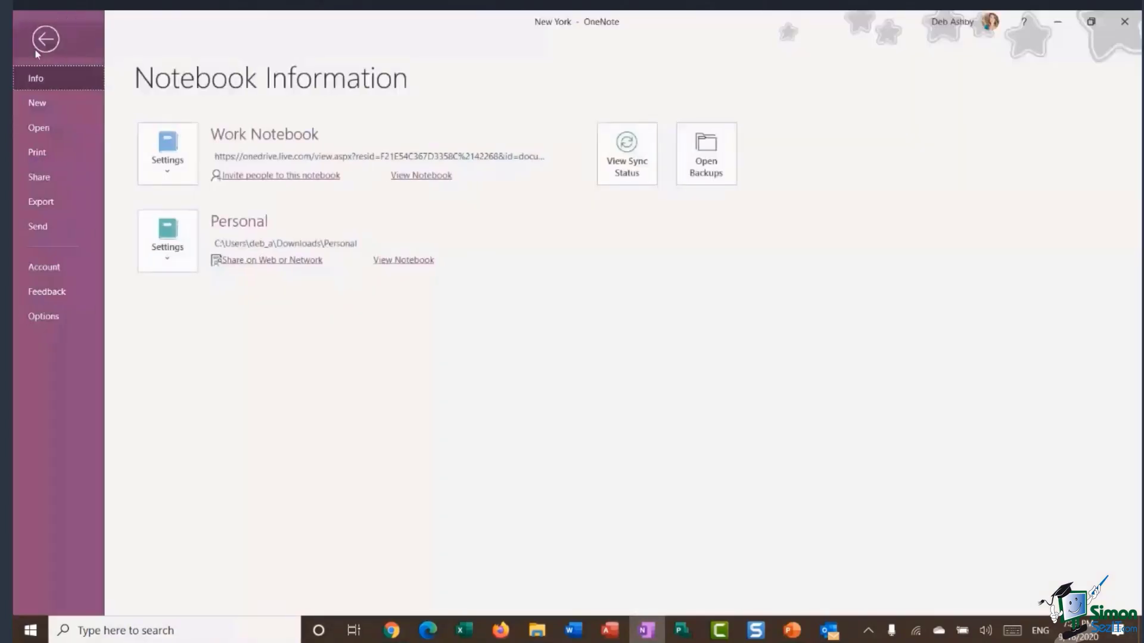
click(39, 177)
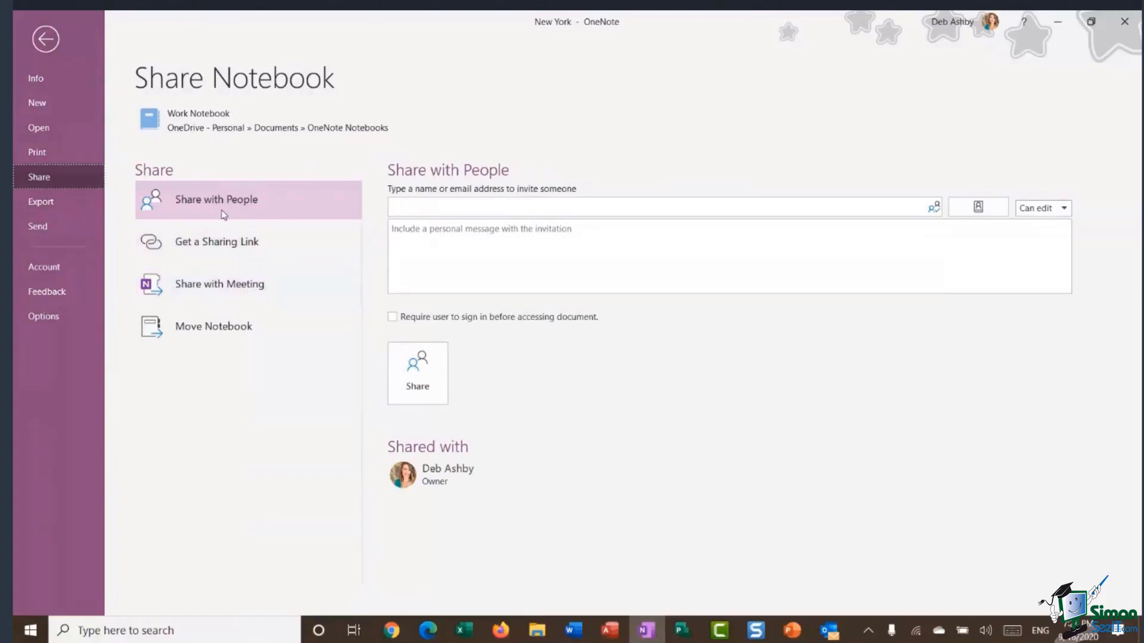
click(396, 209)
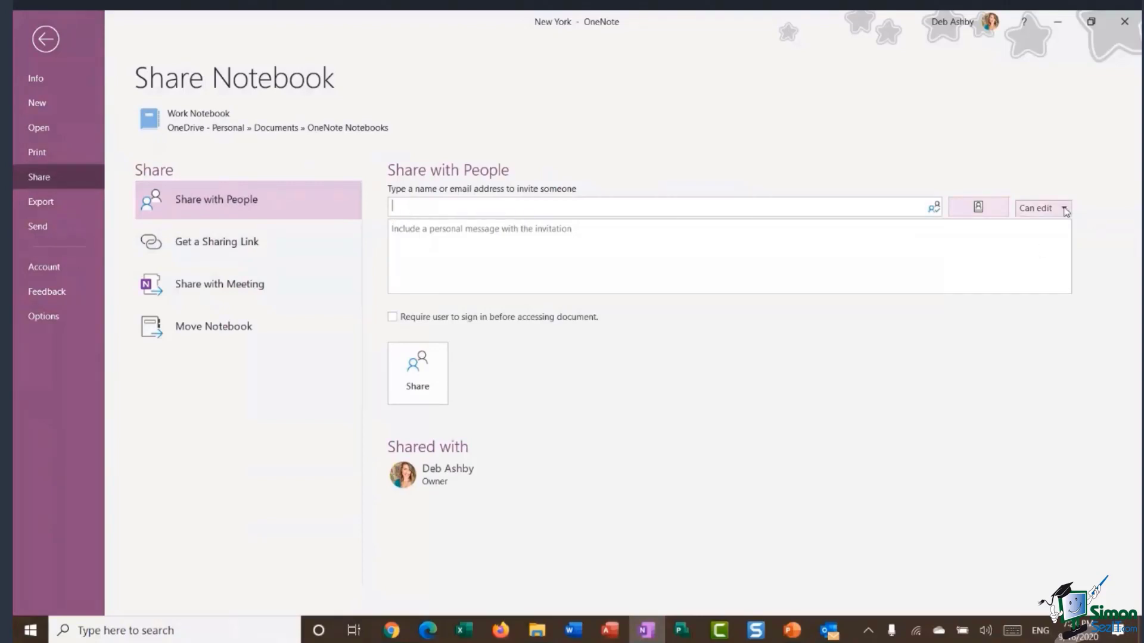
click(1064, 209)
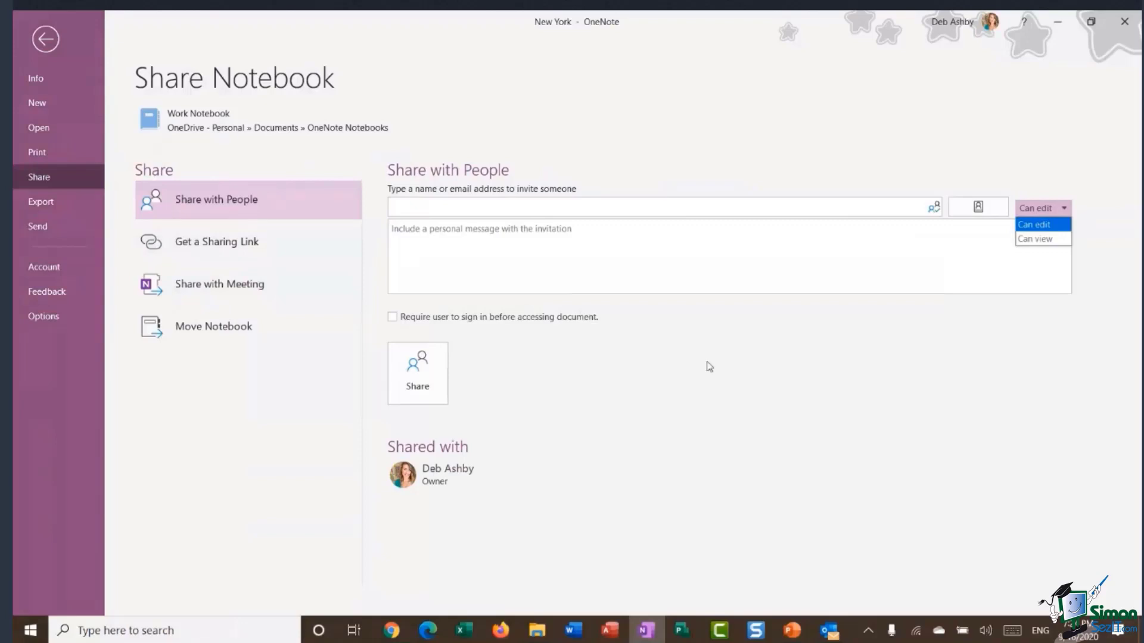
key(Escape)
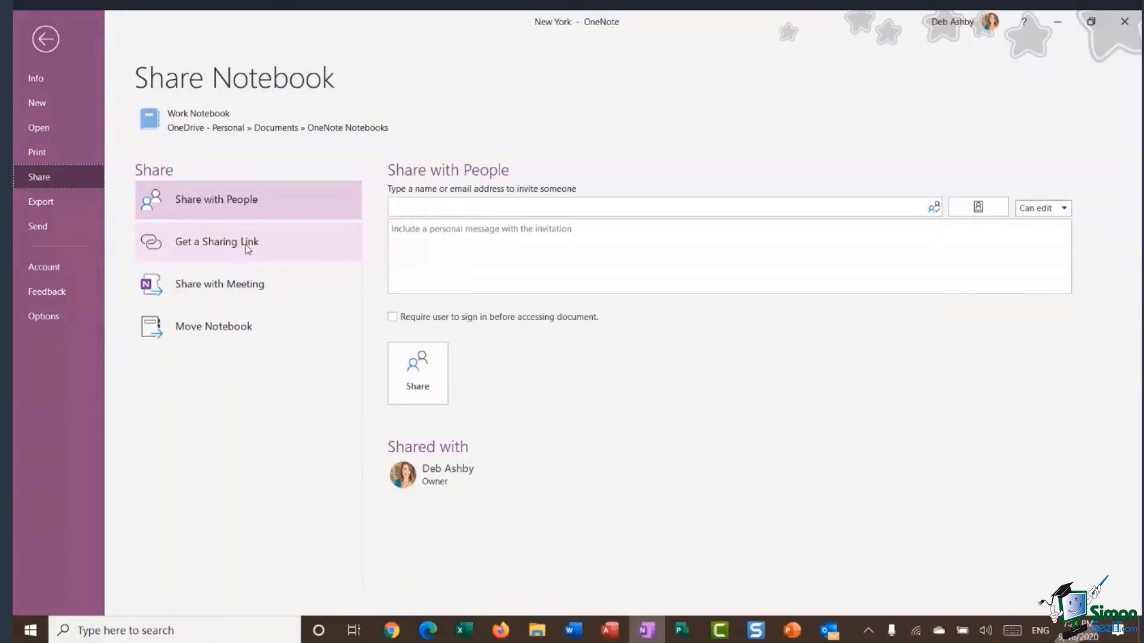
click(408, 207)
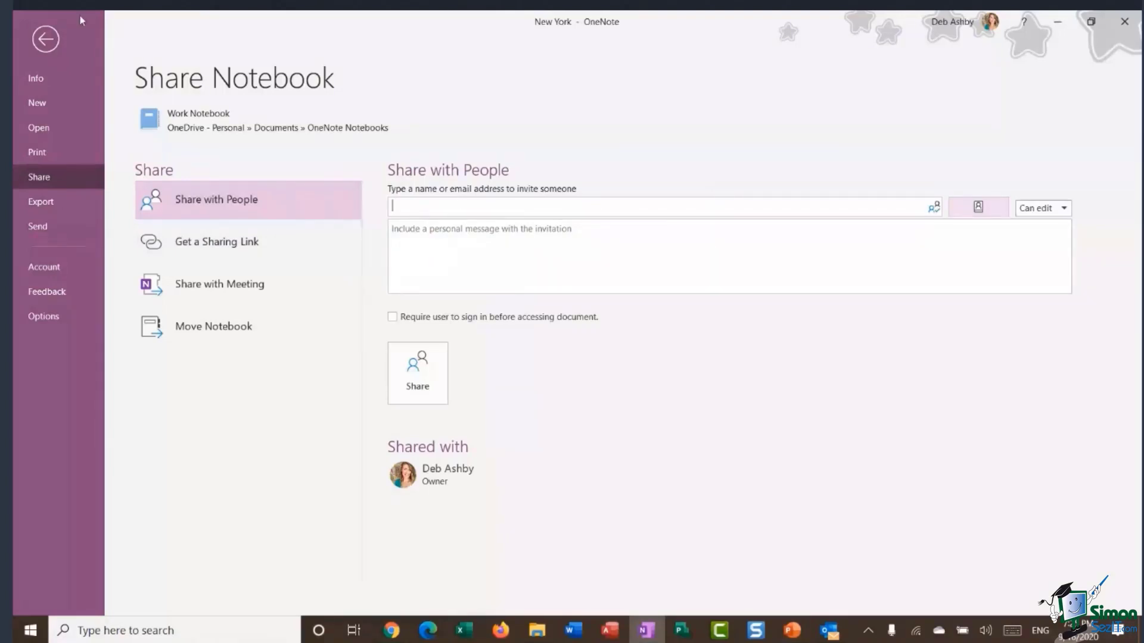
click(44, 42)
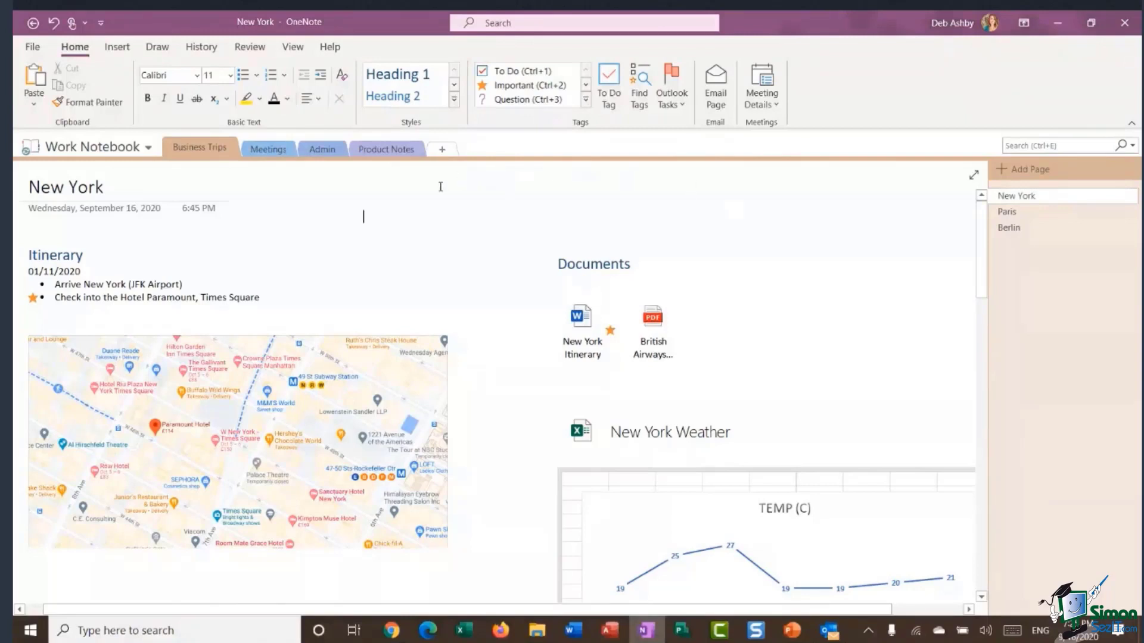
Bring up Work Notebook's options in the notebook list twice, dismissing them without closing it.
click(131, 146)
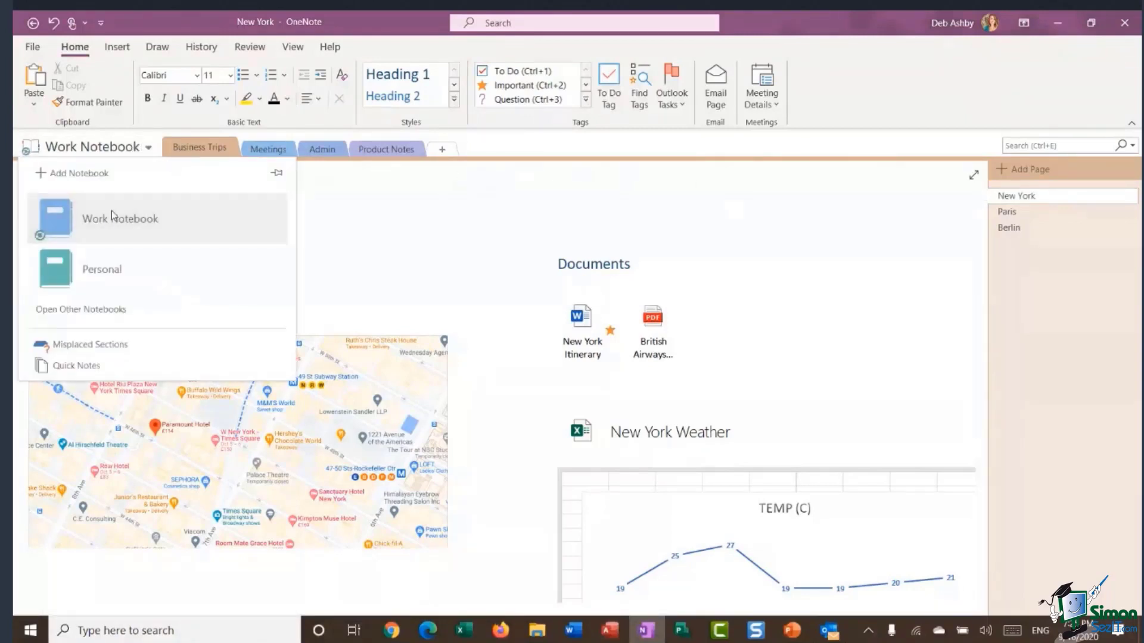
right_click(113, 212)
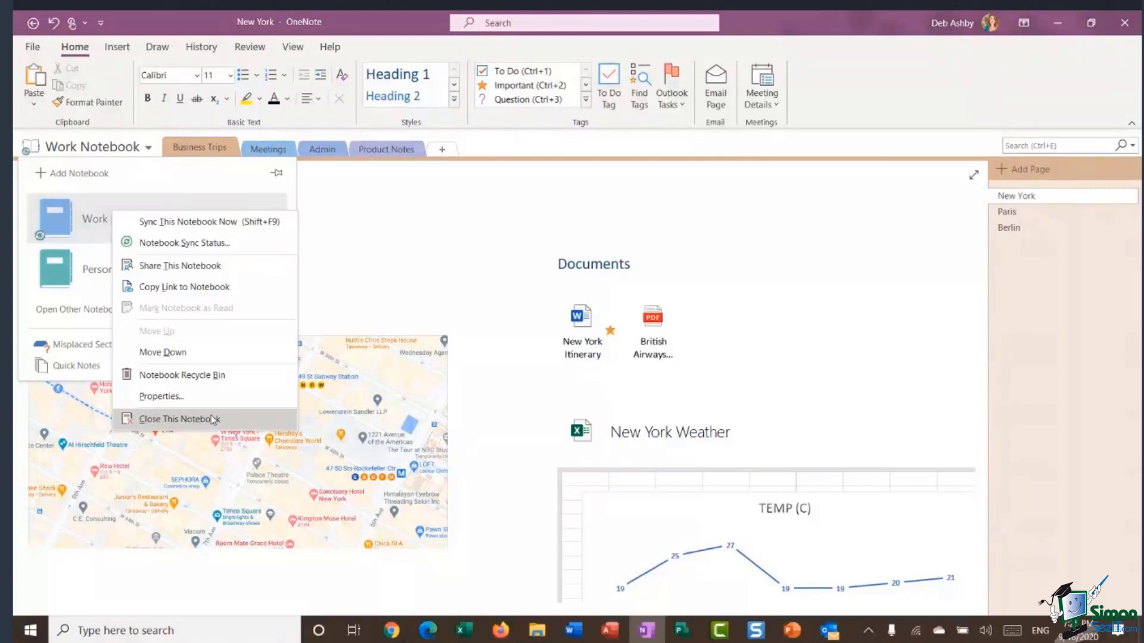
click(380, 208)
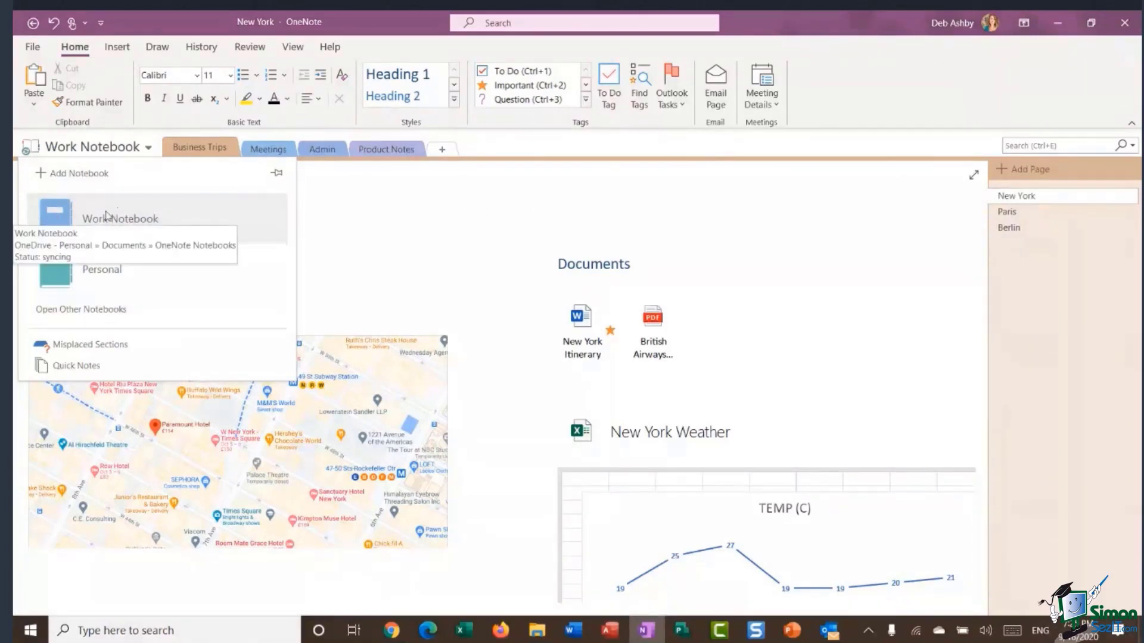
click(503, 201)
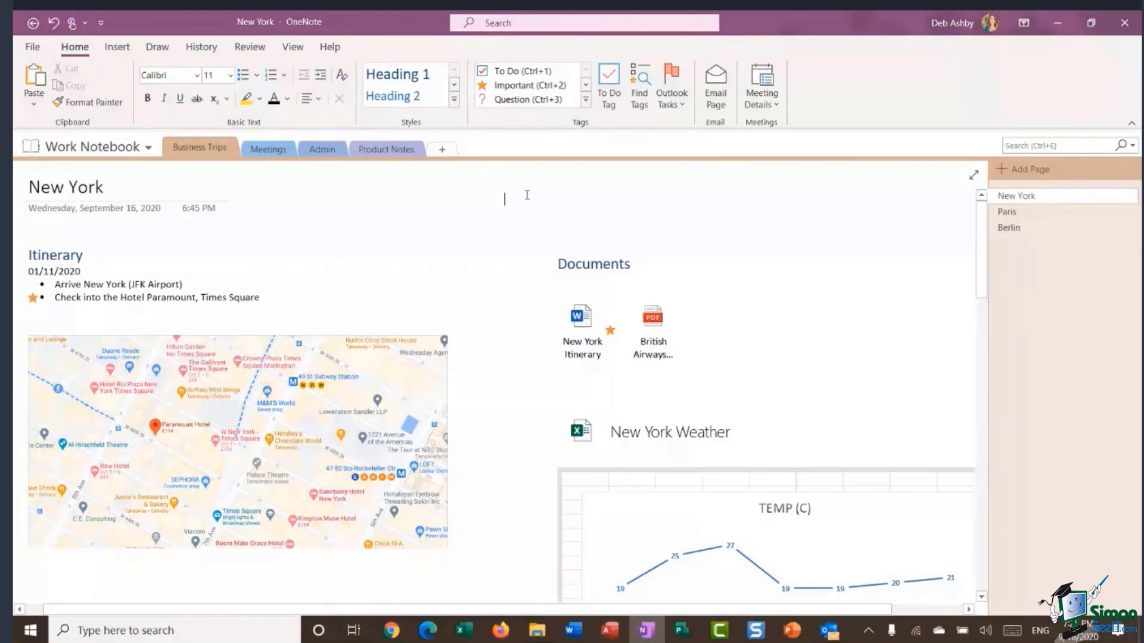
click(147, 150)
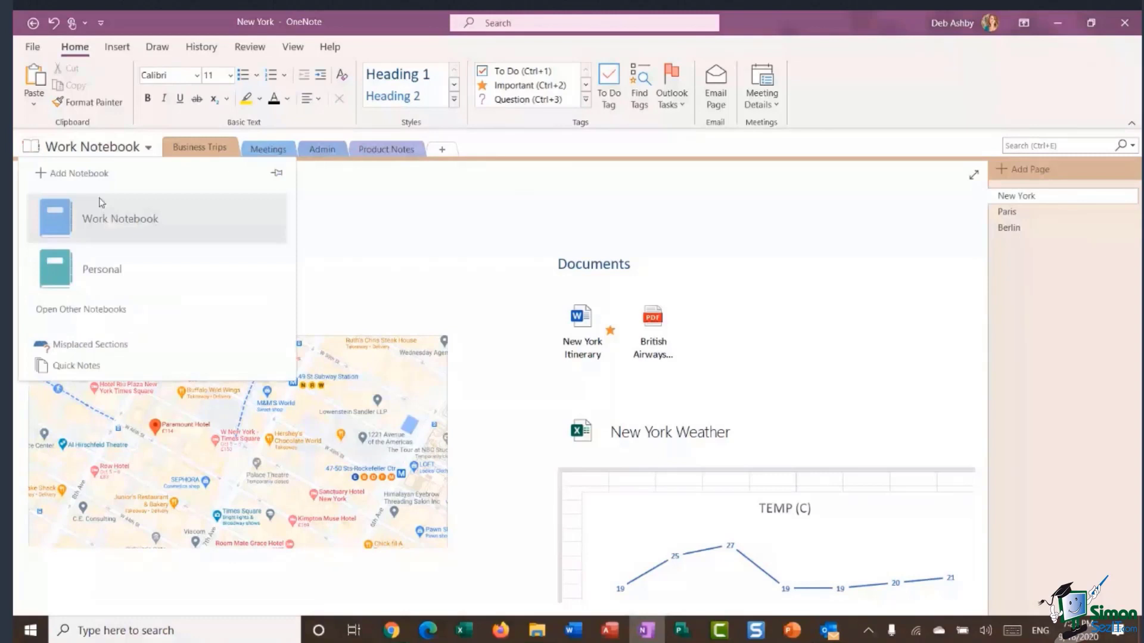
right_click(157, 217)
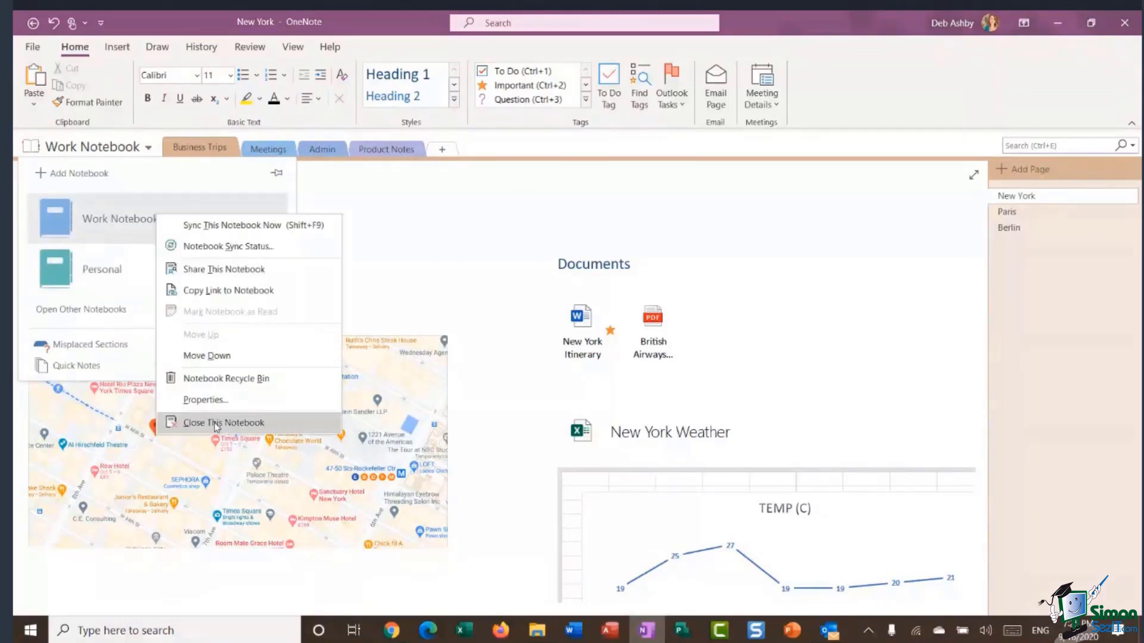
click(449, 241)
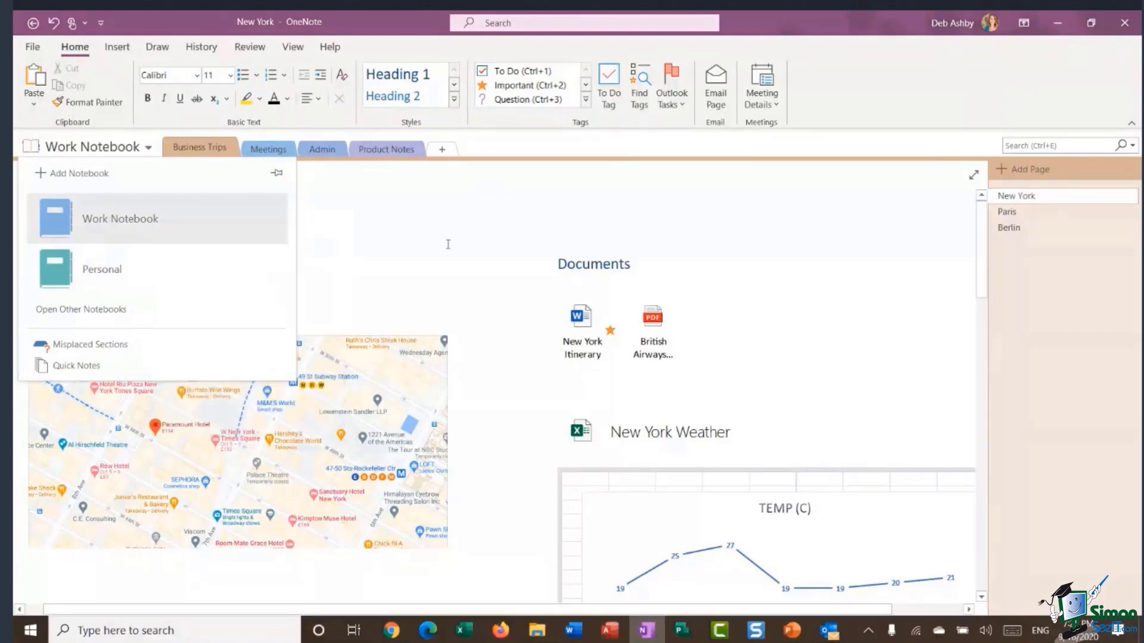
Switch to Chrome's LiveWebinar tab showing the entire screen being shared.
click(390, 634)
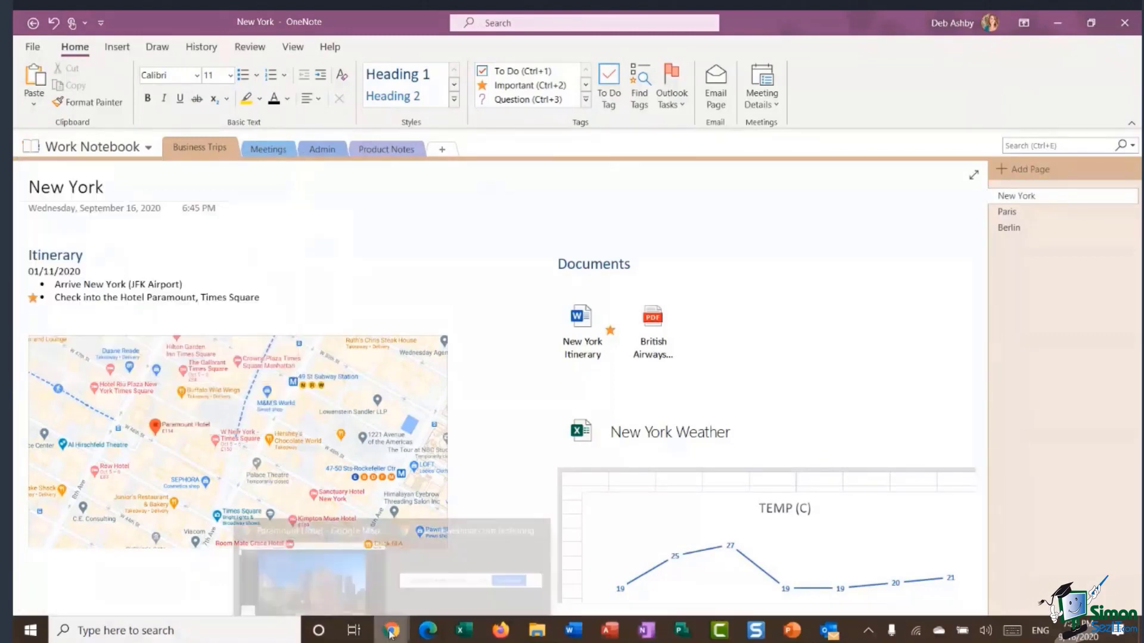
click(349, 575)
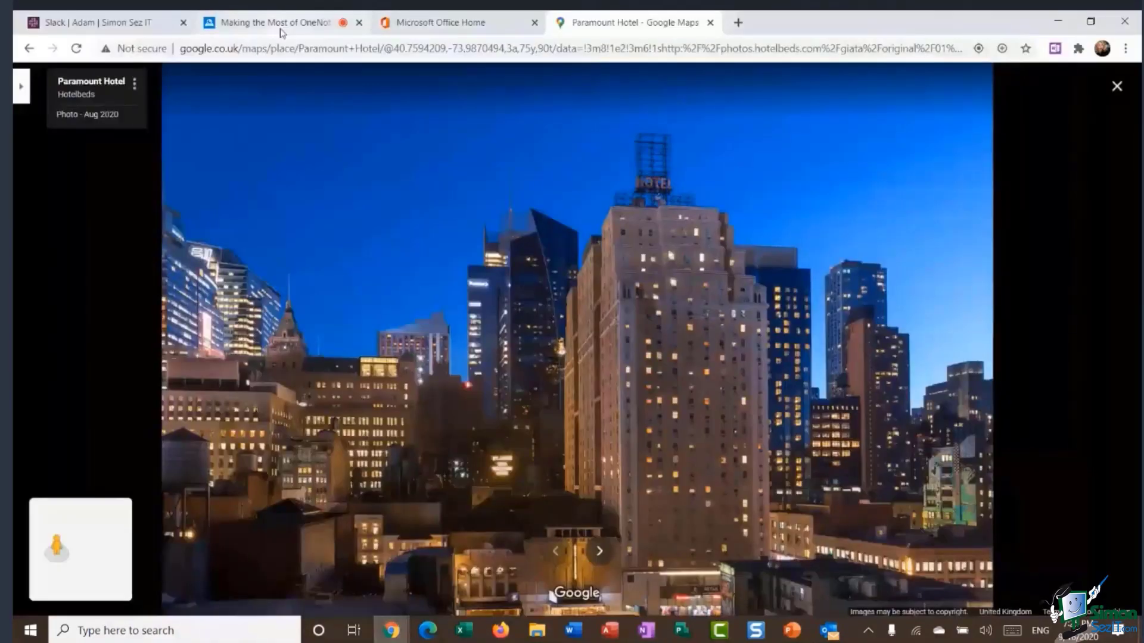
click(285, 26)
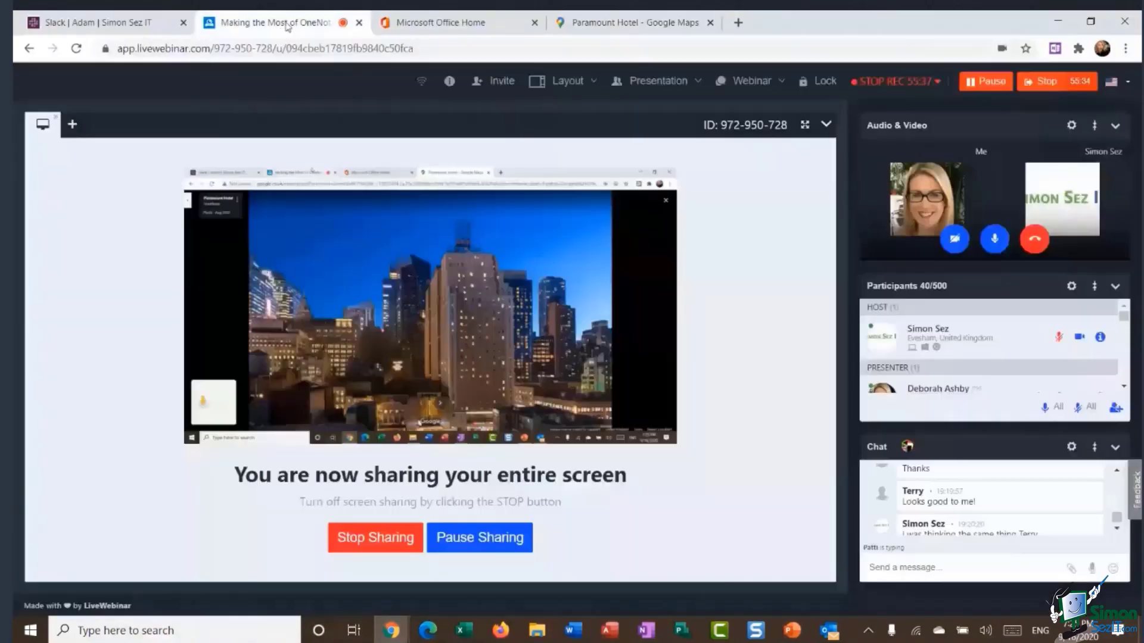
Delete Debs Notebook from OneDrive's Documents > OneNote Notebooks folder, then return to OneNote.
click(494, 27)
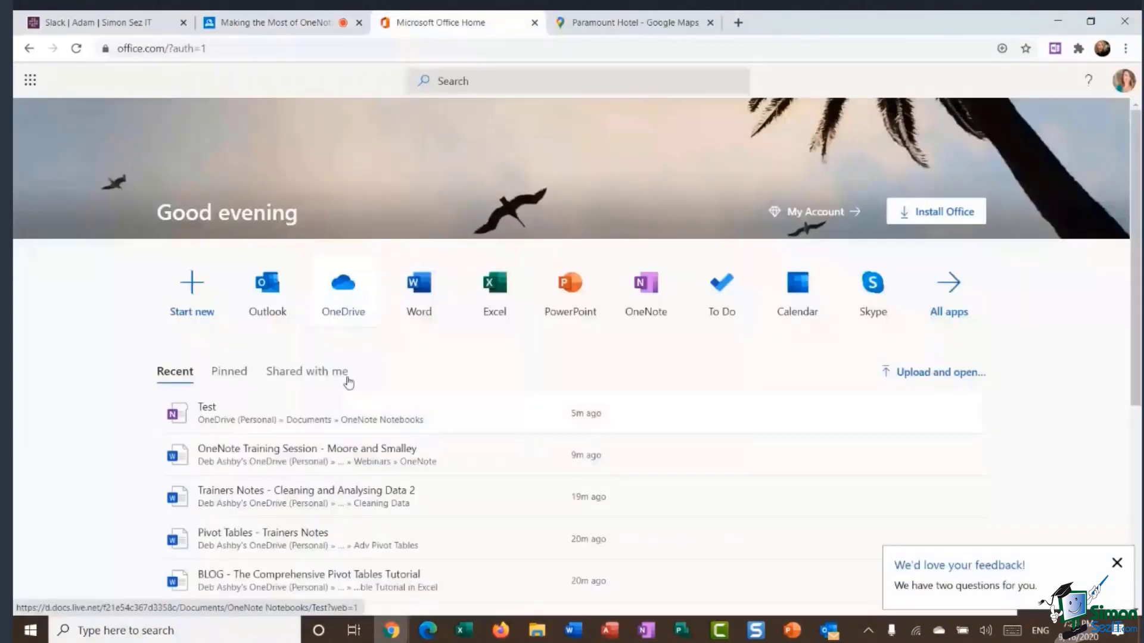
click(348, 295)
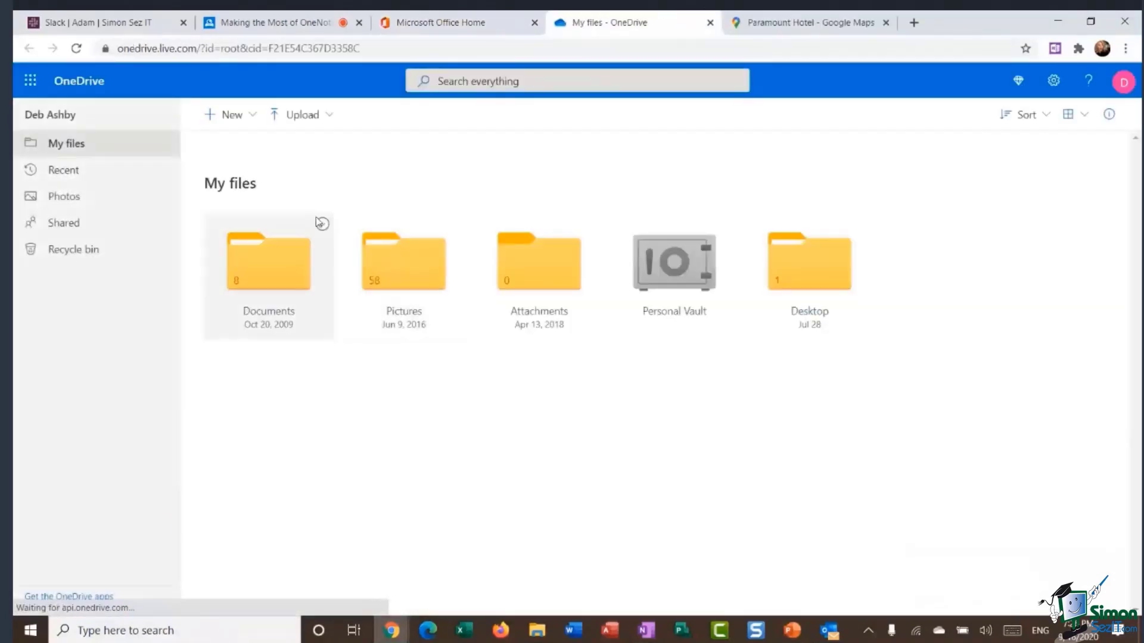
click(280, 280)
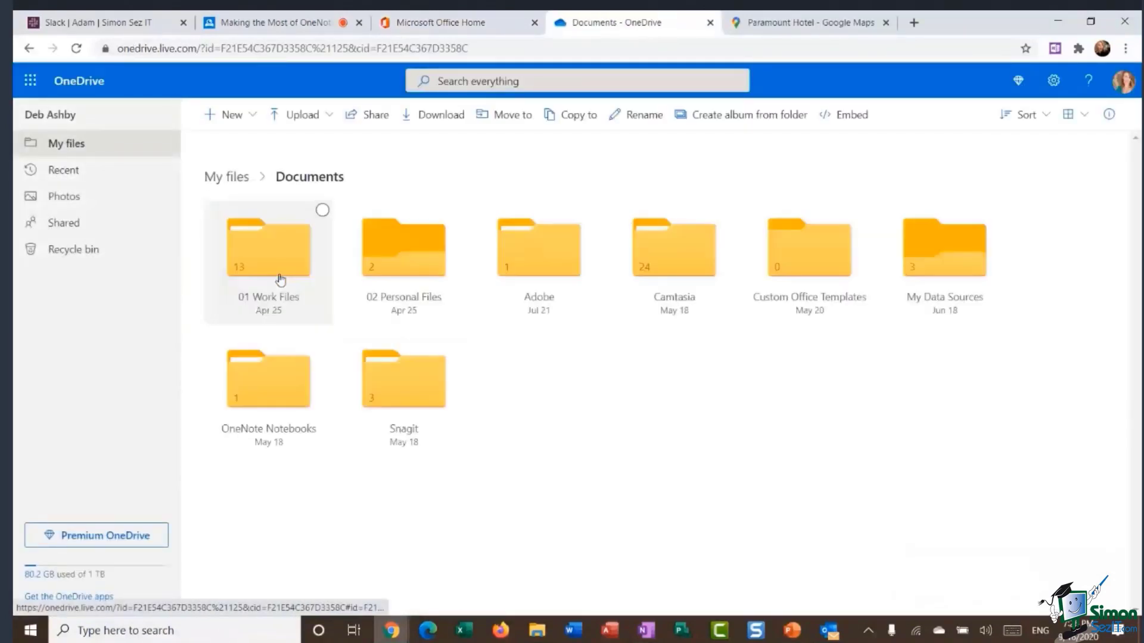
click(262, 390)
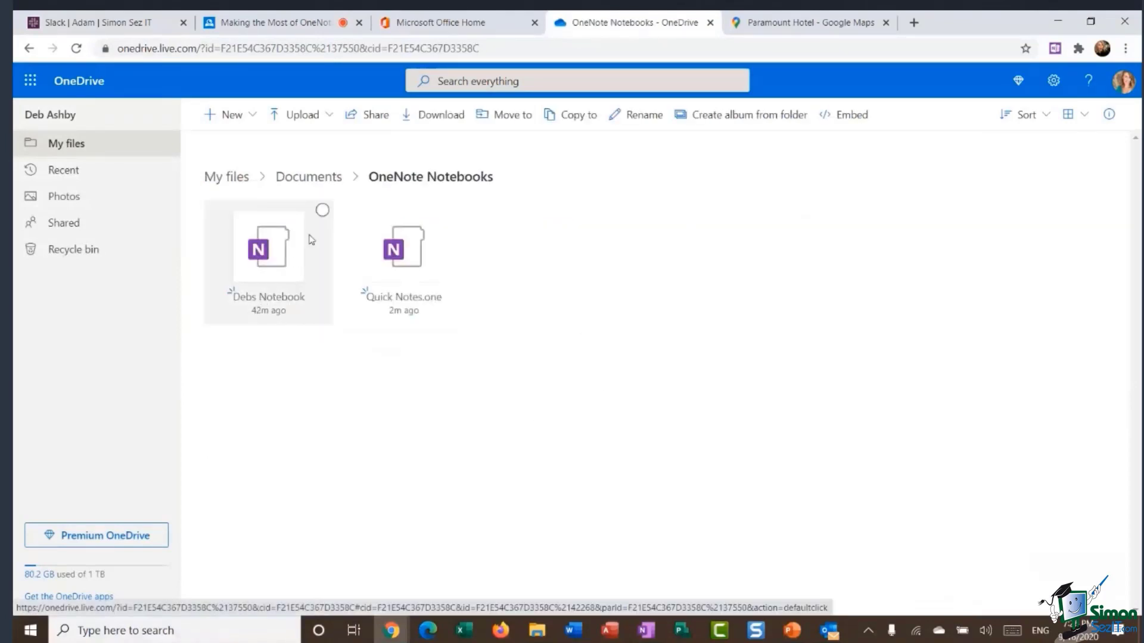
click(322, 210)
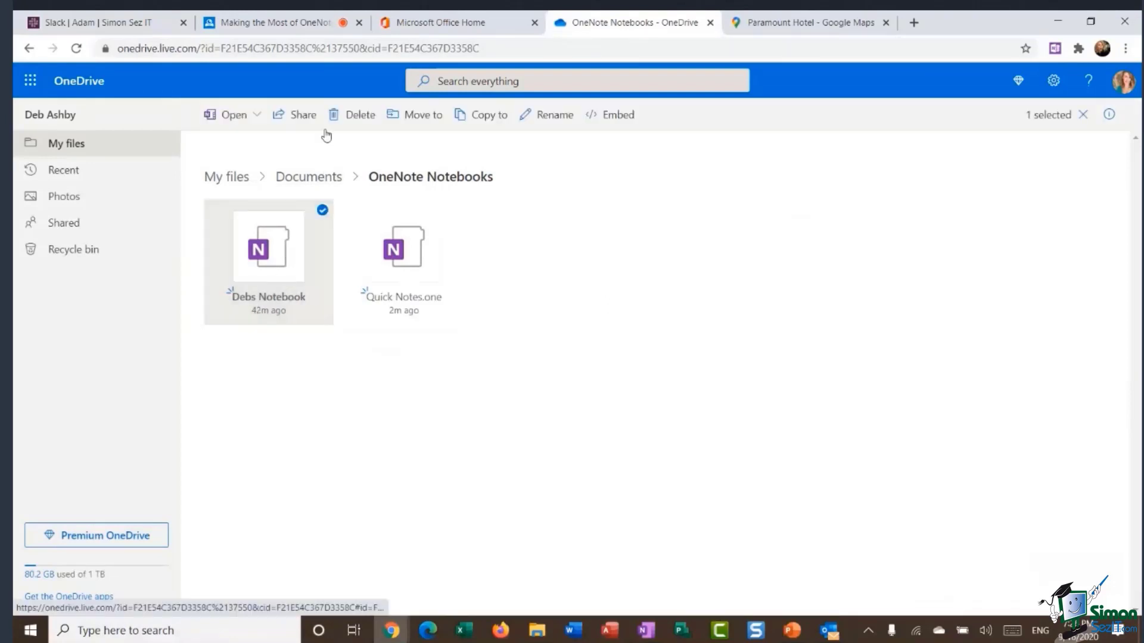
click(355, 119)
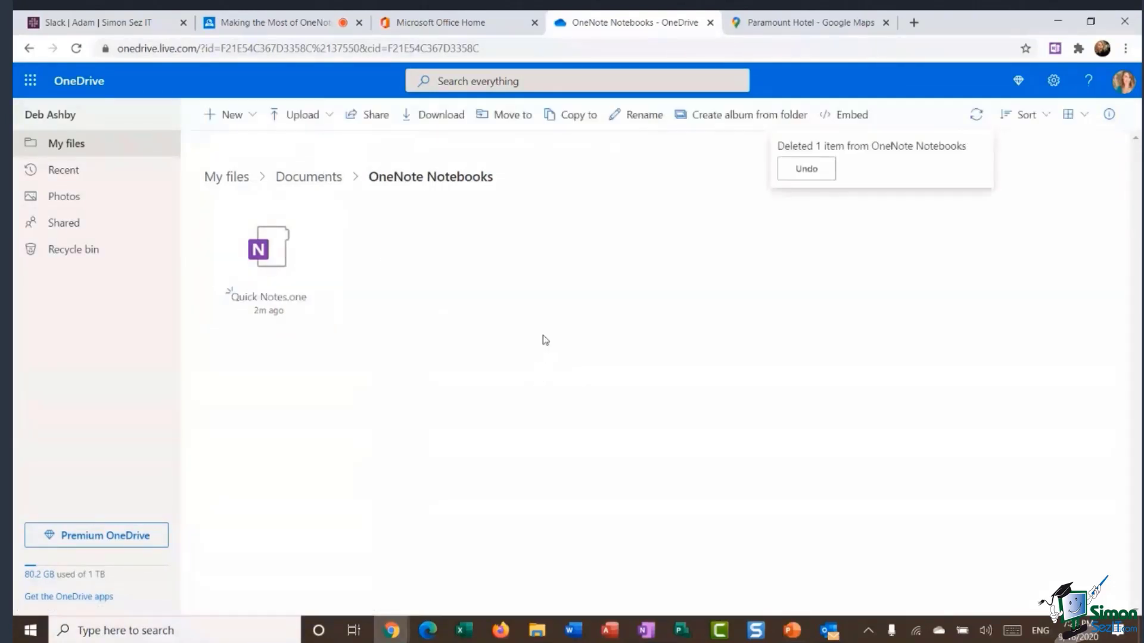
click(646, 630)
Close Work Notebook via Close This Notebook, accepting the unsynced-changes warning with OK.
click(95, 147)
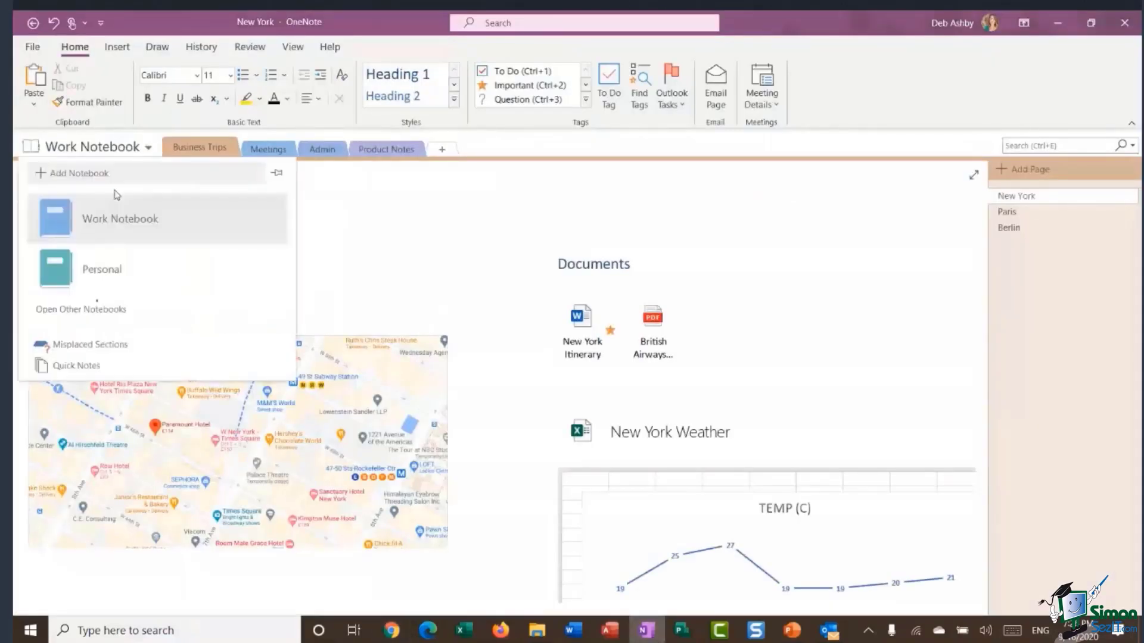
right_click(117, 215)
click(172, 426)
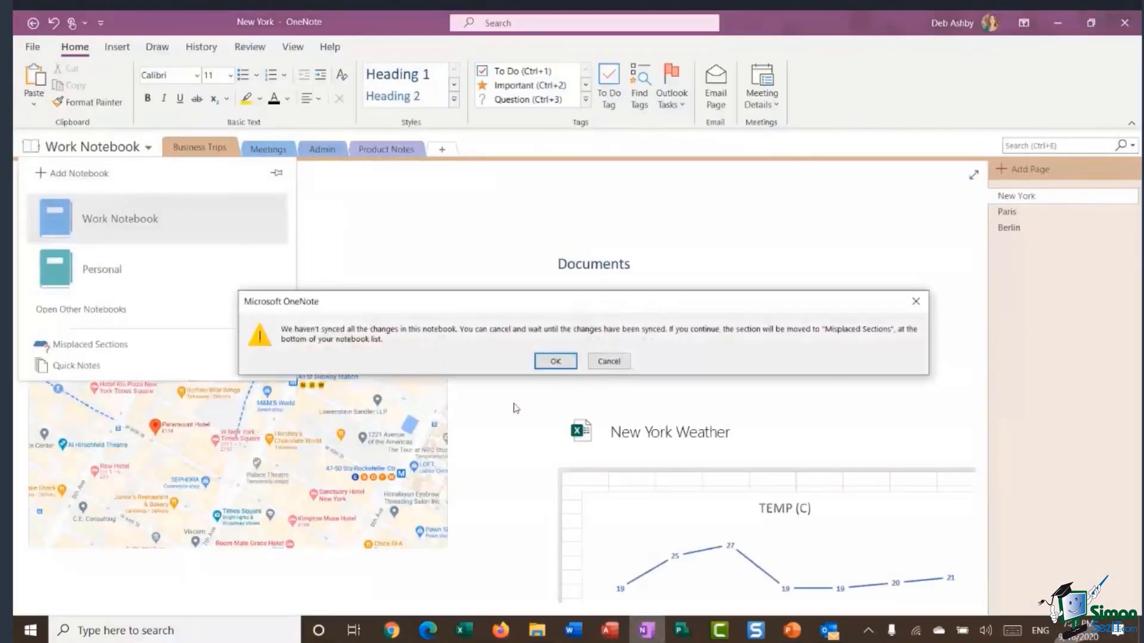
click(555, 361)
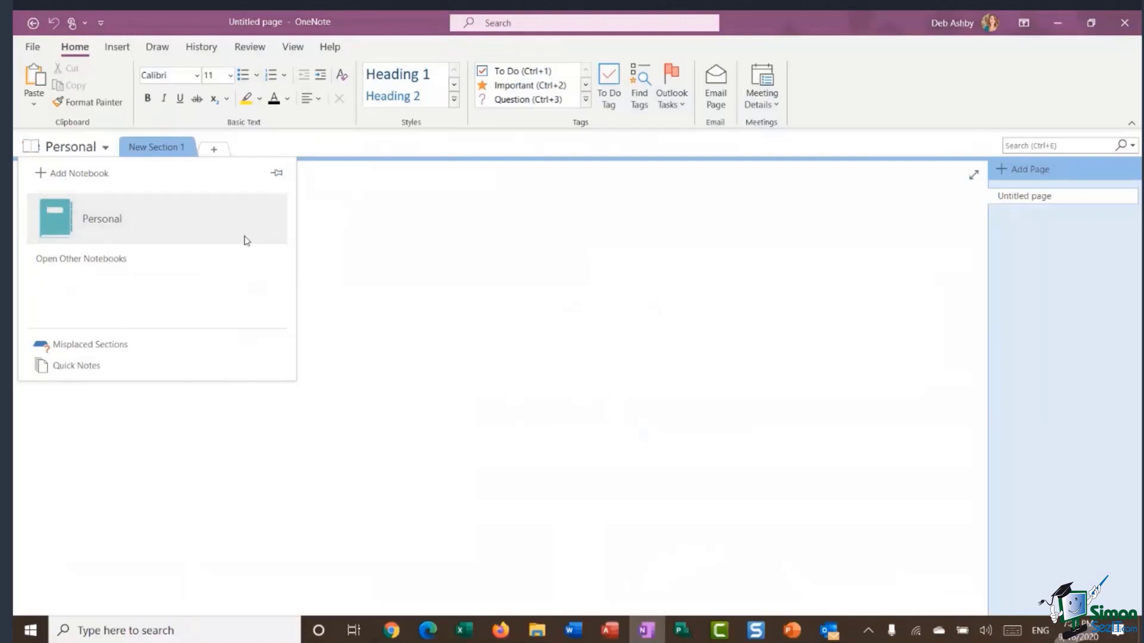
Delete the Personal folder from Downloads in File Explorer and bring OneNote back.
click(535, 630)
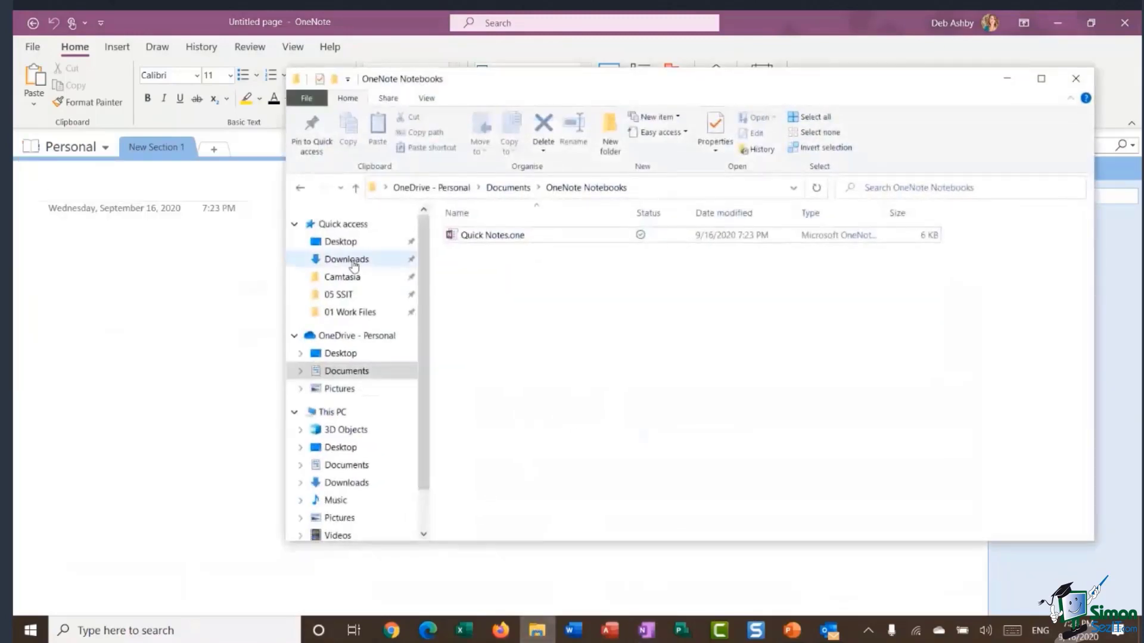
click(354, 261)
click(575, 260)
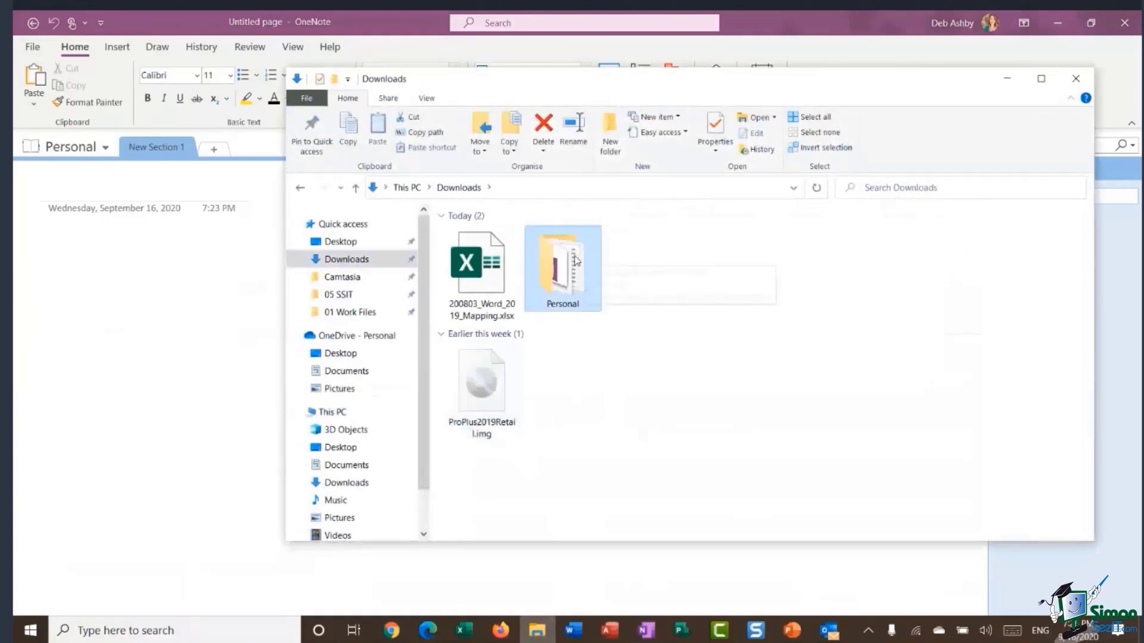
key(Delete)
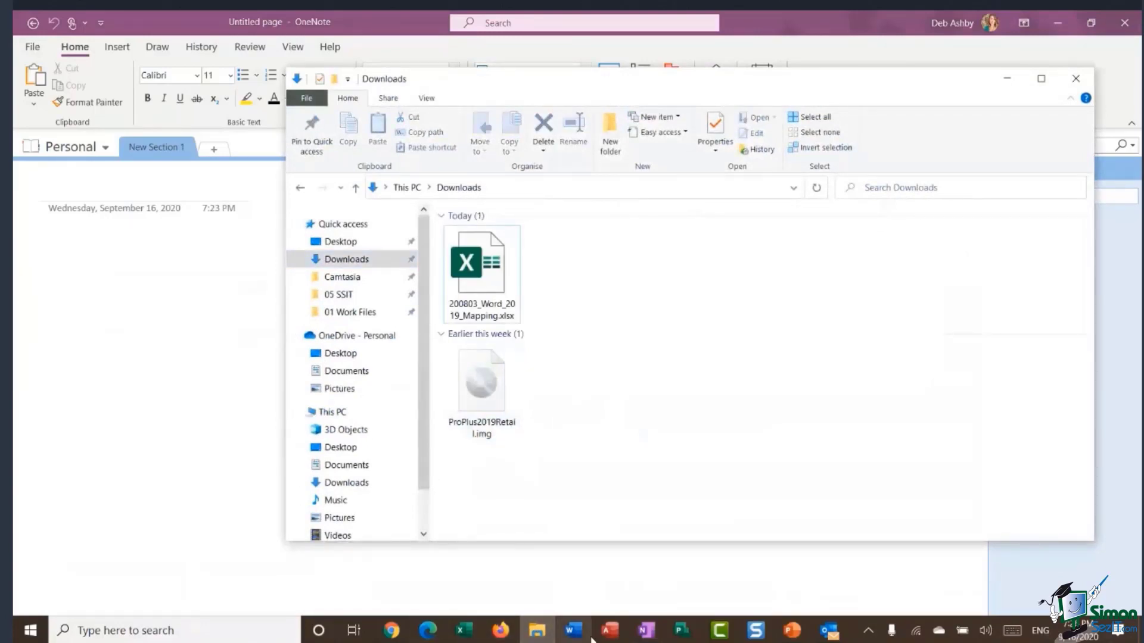
click(648, 631)
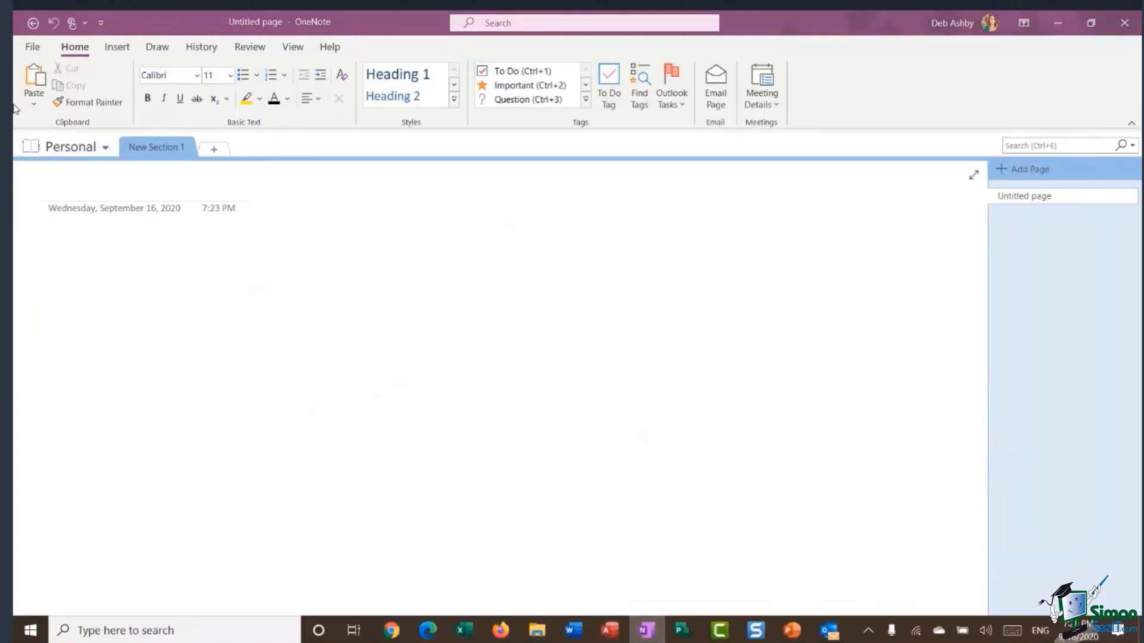
Close the Personal notebook, then view the Deleted Pages section under Misplaced Sections.
click(105, 148)
right_click(127, 215)
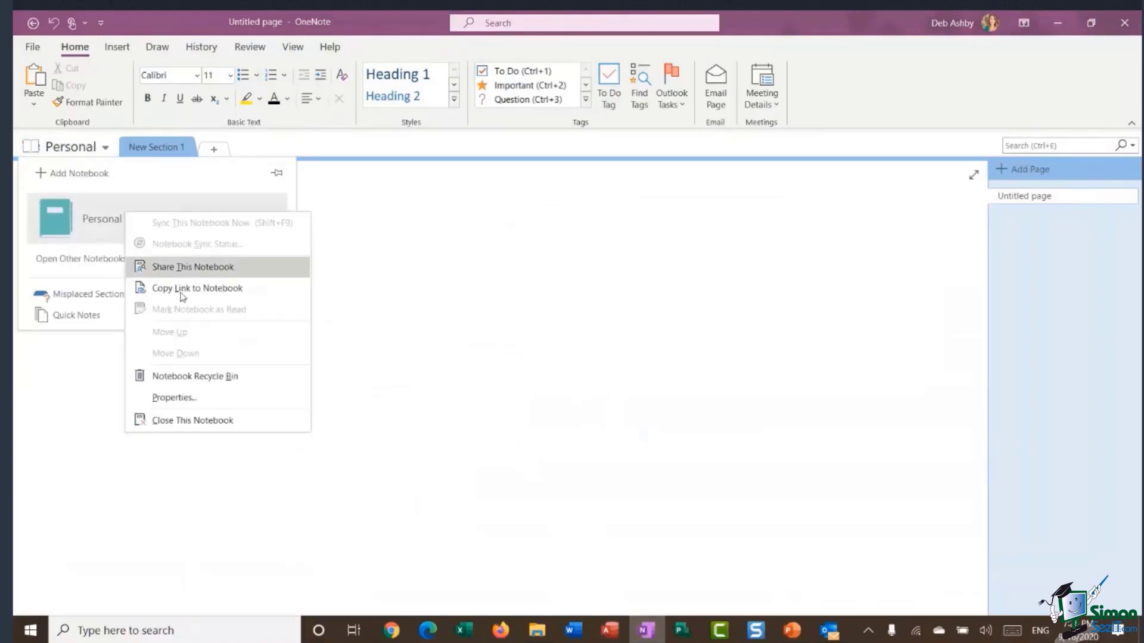
click(180, 420)
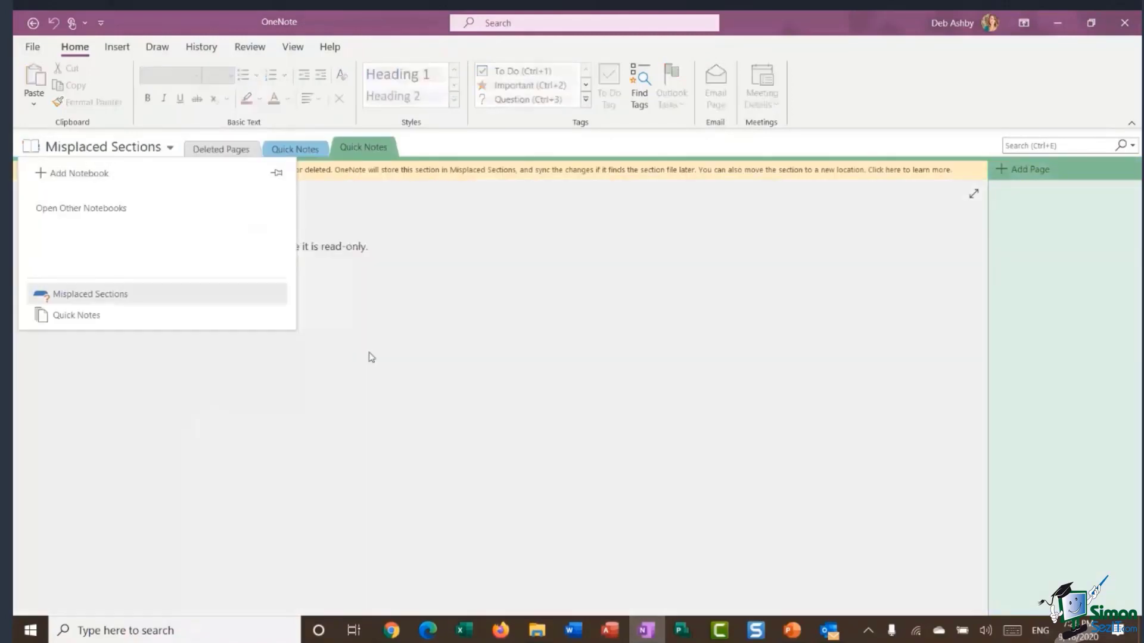
click(431, 268)
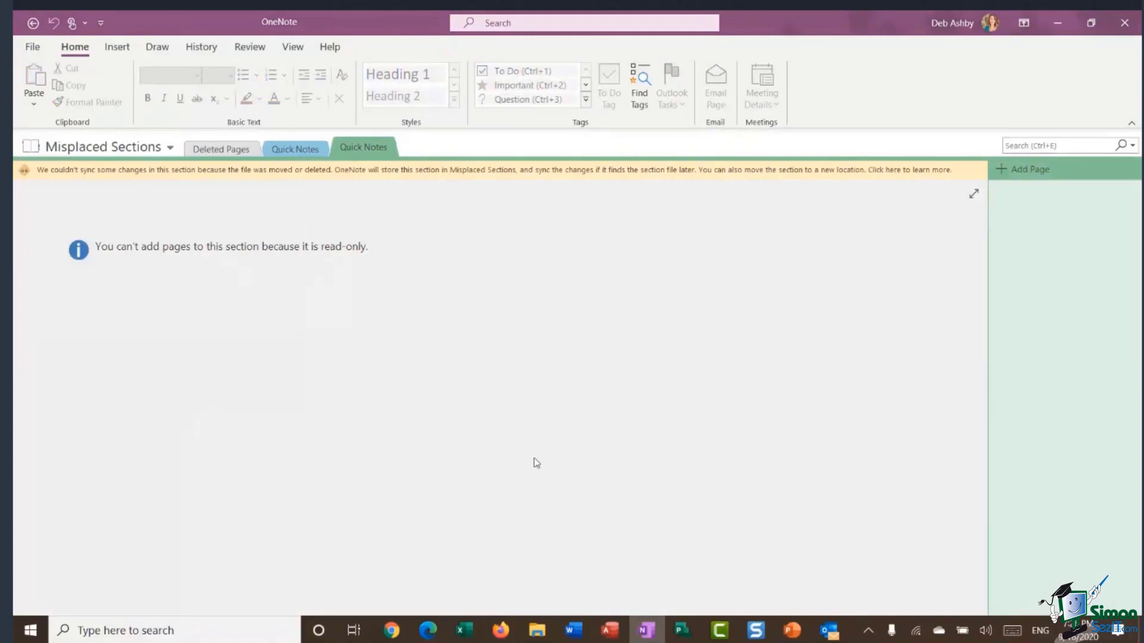
click(235, 149)
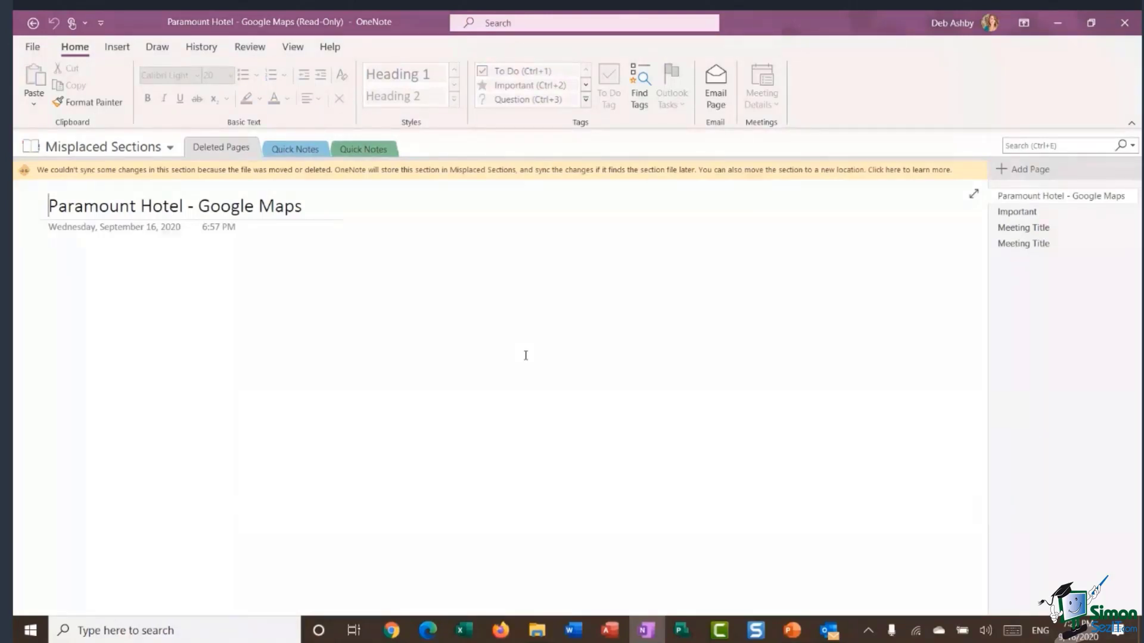
click(524, 347)
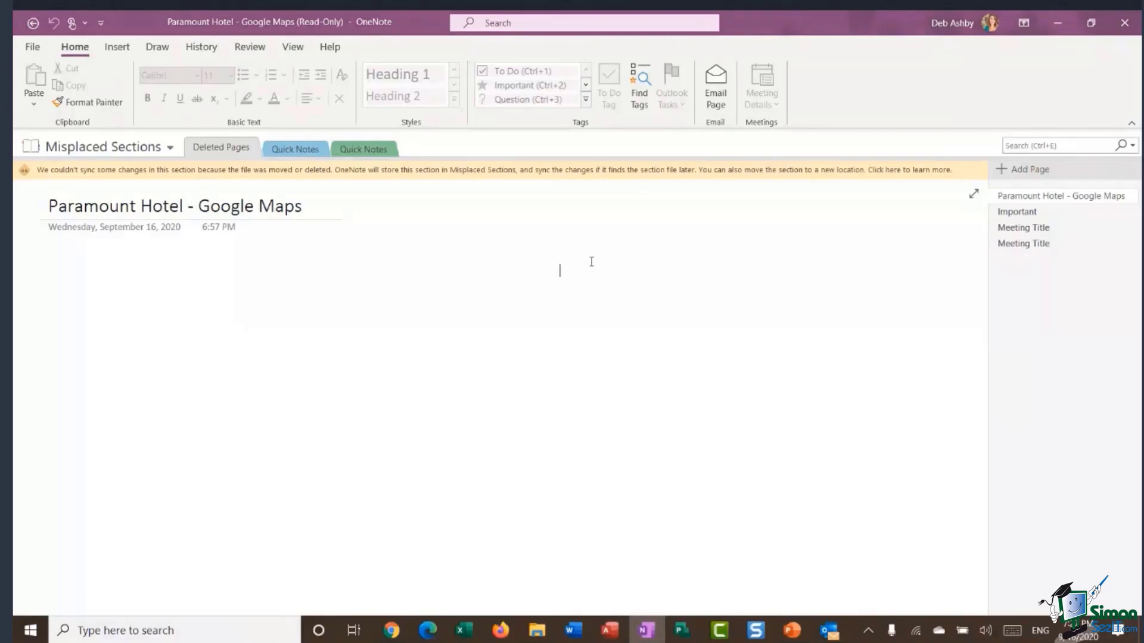
Close OneNote and minimize the Downloads window to reveal OneDrive's OneNote Notebooks folder.
click(1124, 23)
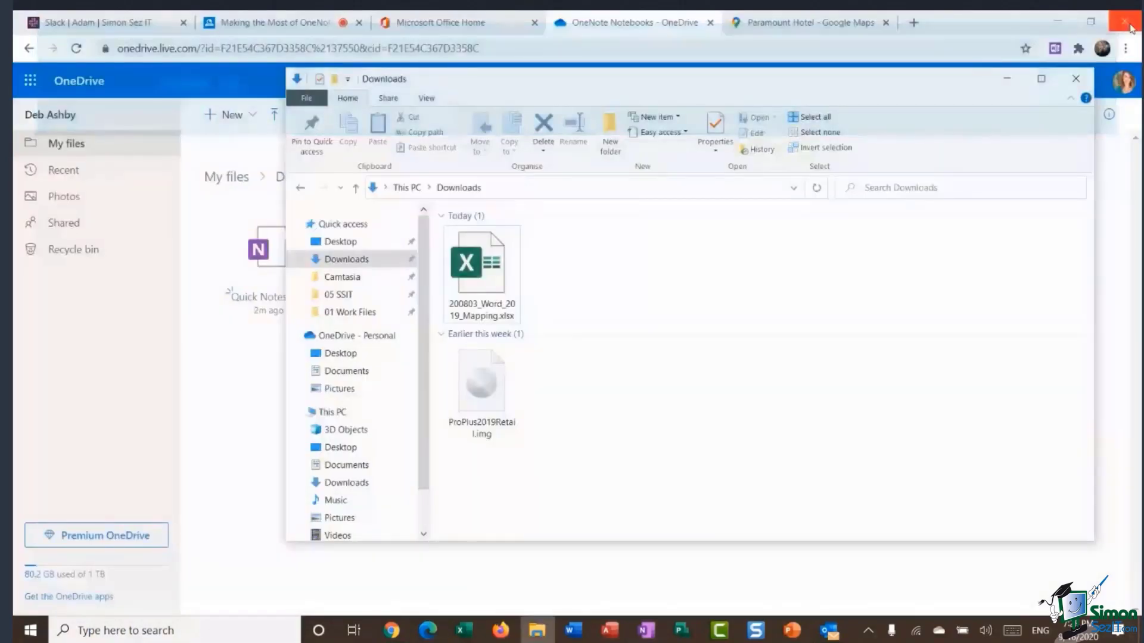
click(1006, 79)
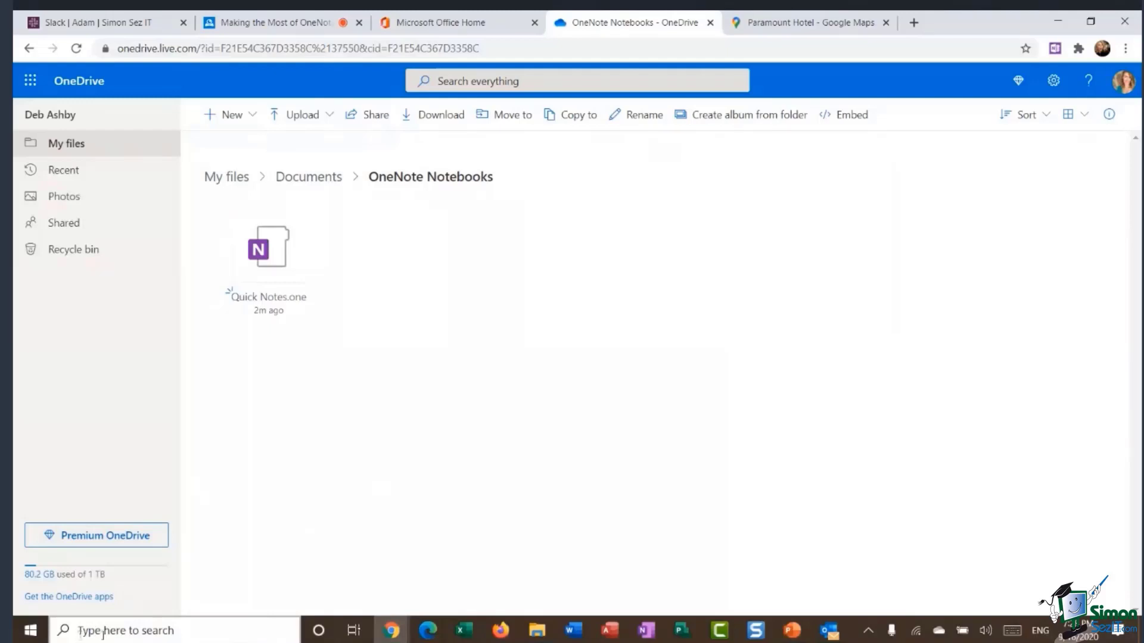
Launch OneNote 2016 from a 'onenote' search, close it, then search 'onenote' again.
click(81, 632)
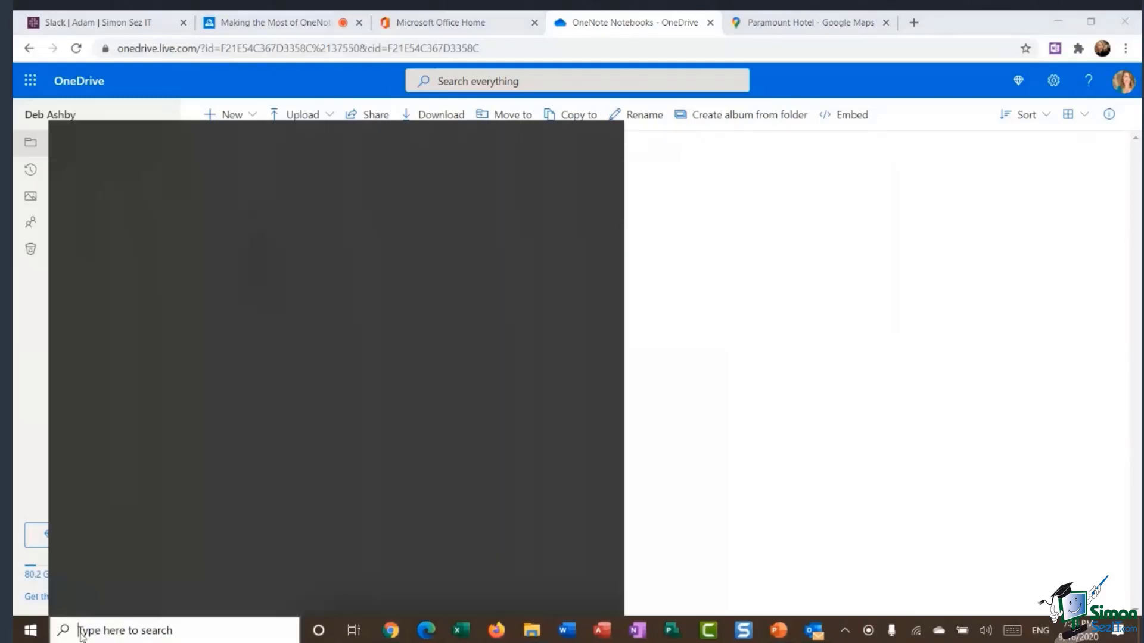
text(onenote)
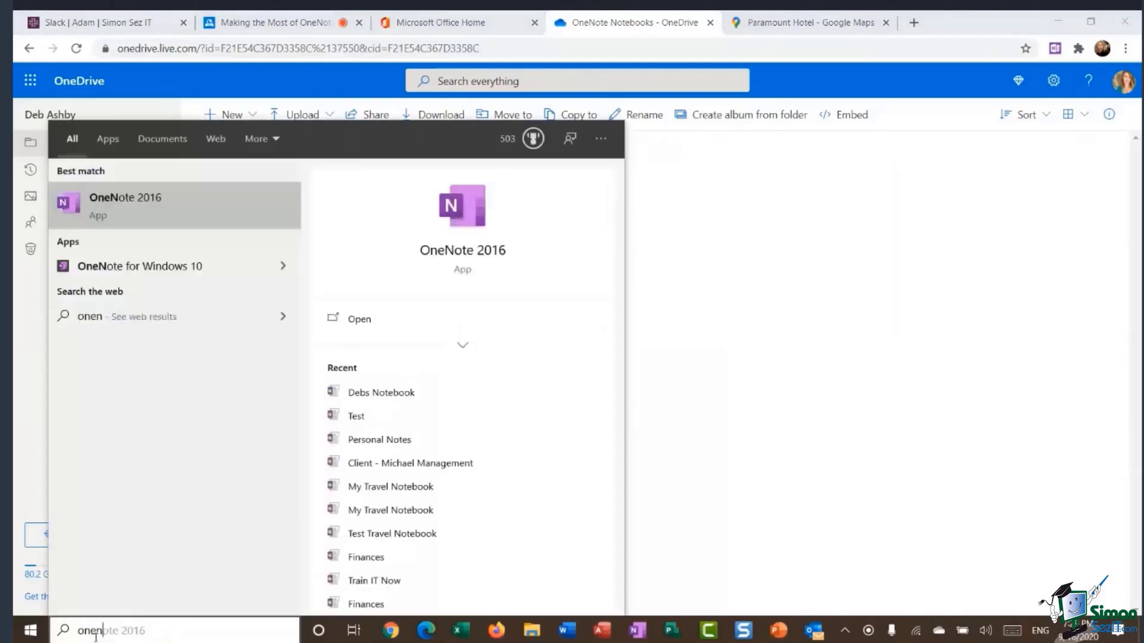
click(118, 209)
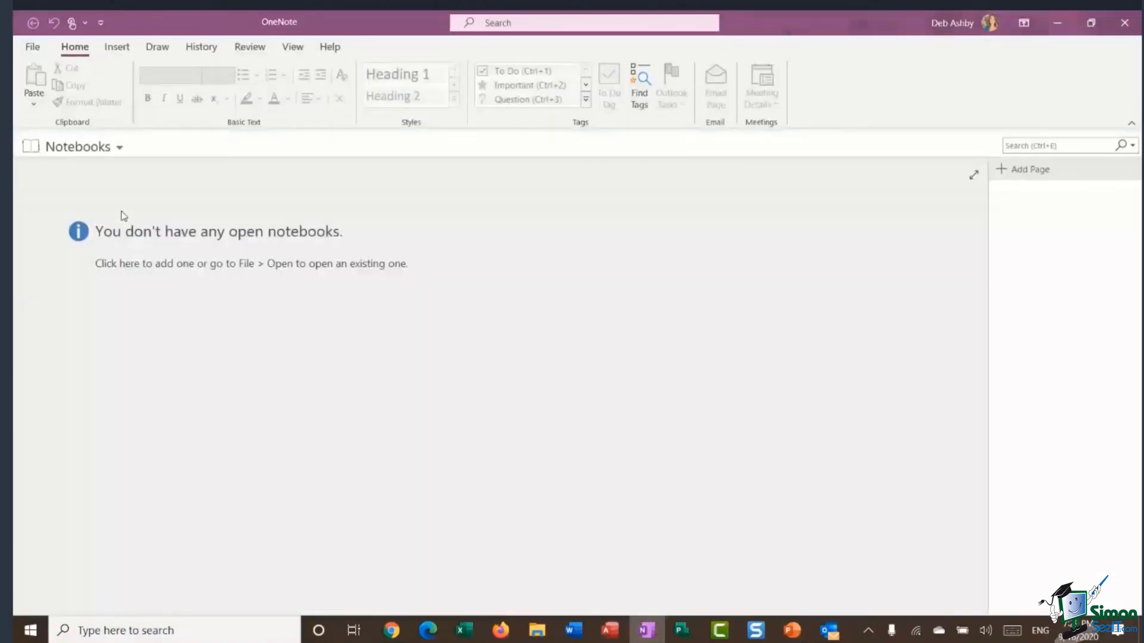
click(1126, 25)
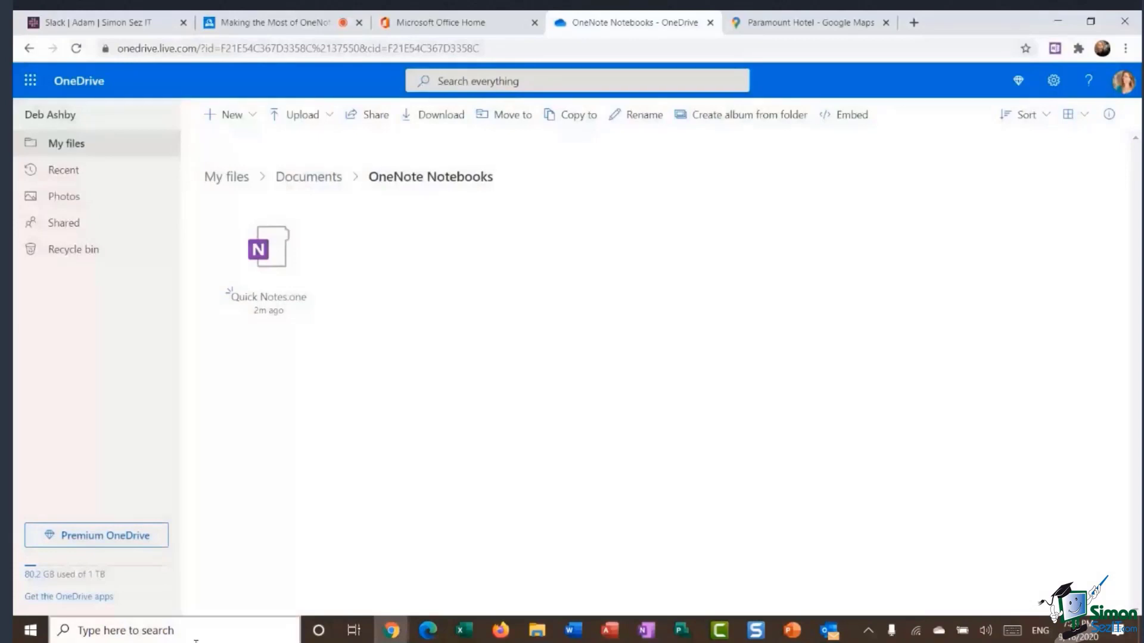
click(179, 630)
text(onenote)
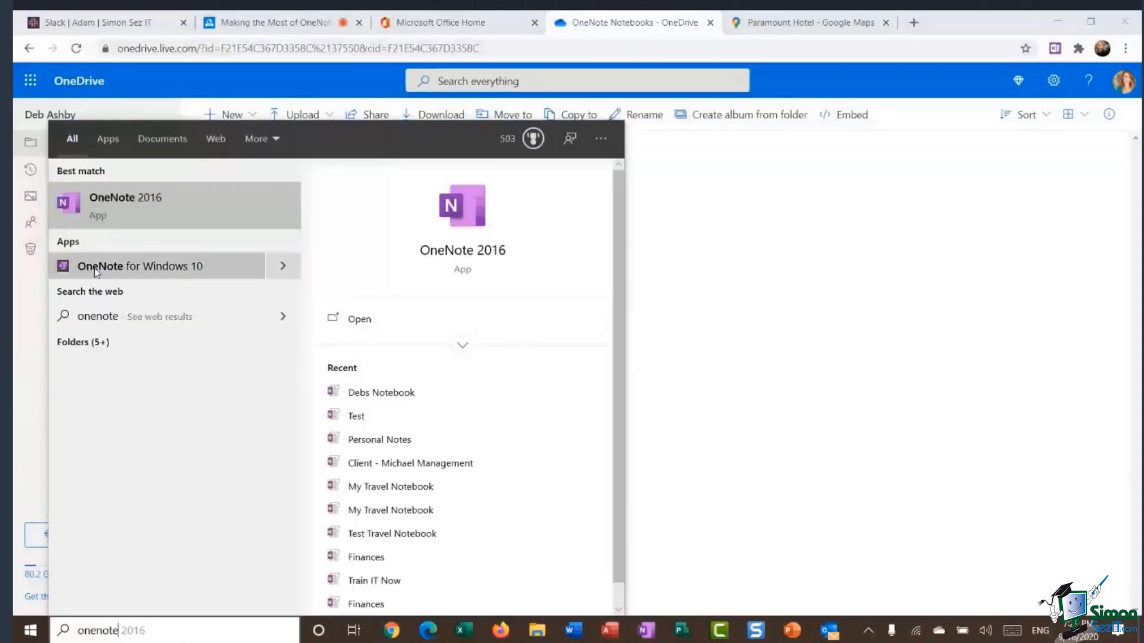
Launch OneNote for Windows 10, browse Insert, Draw and View, confirm no notebooks are listed, then quit.
click(171, 272)
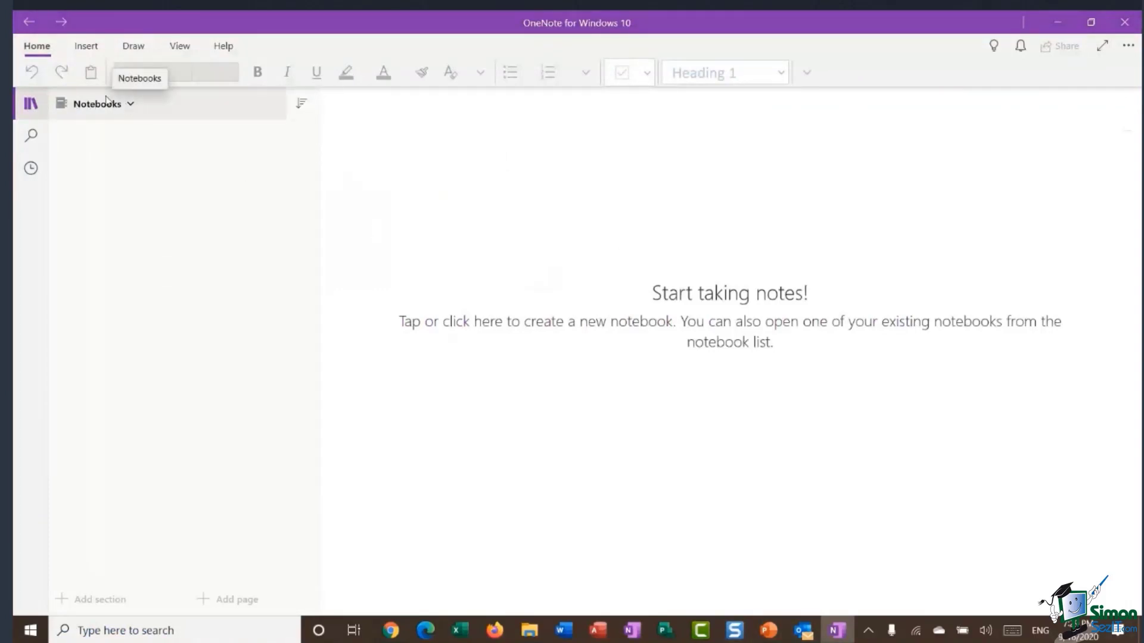
click(86, 48)
click(133, 47)
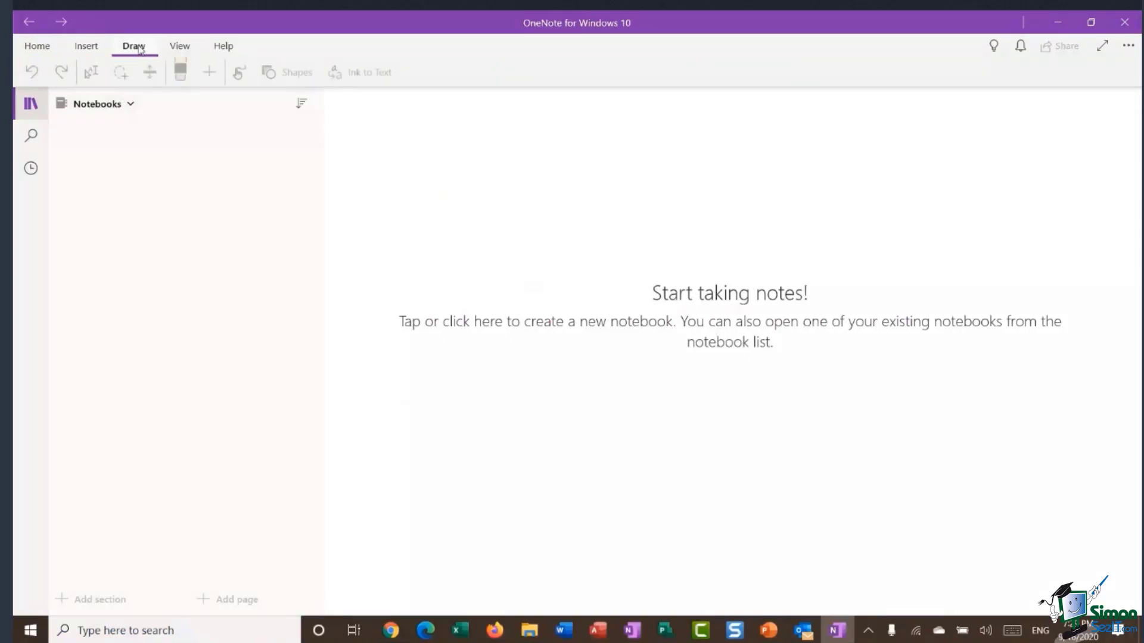
click(181, 47)
click(86, 47)
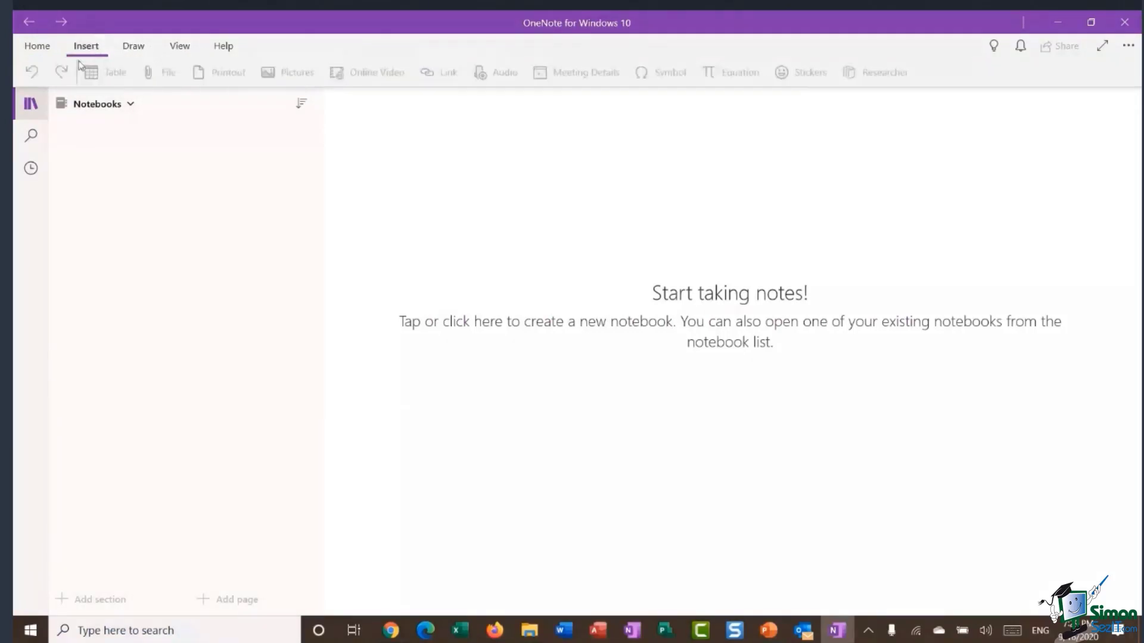
click(130, 104)
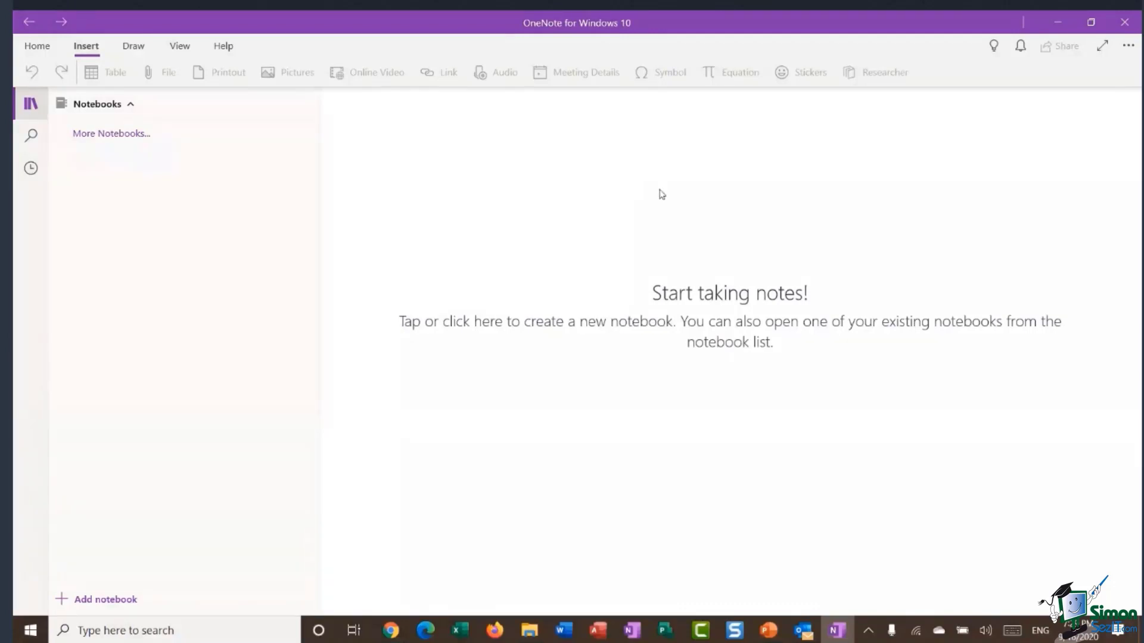
click(1123, 23)
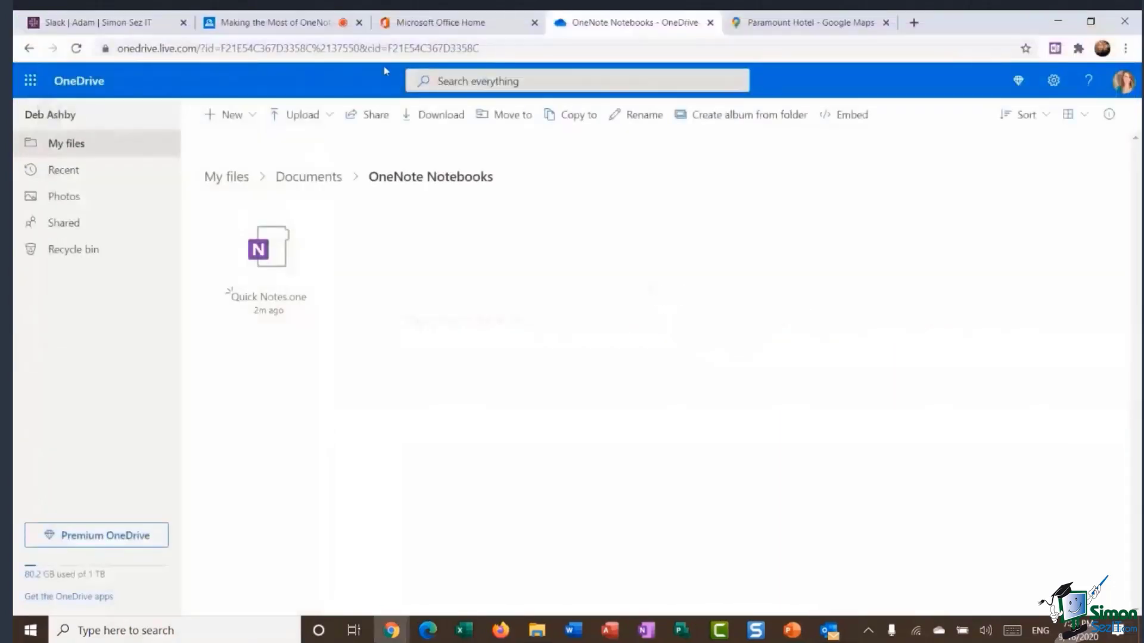
From Microsoft Office Home, try OneNote on the web and close the failed sign-in tab.
click(453, 24)
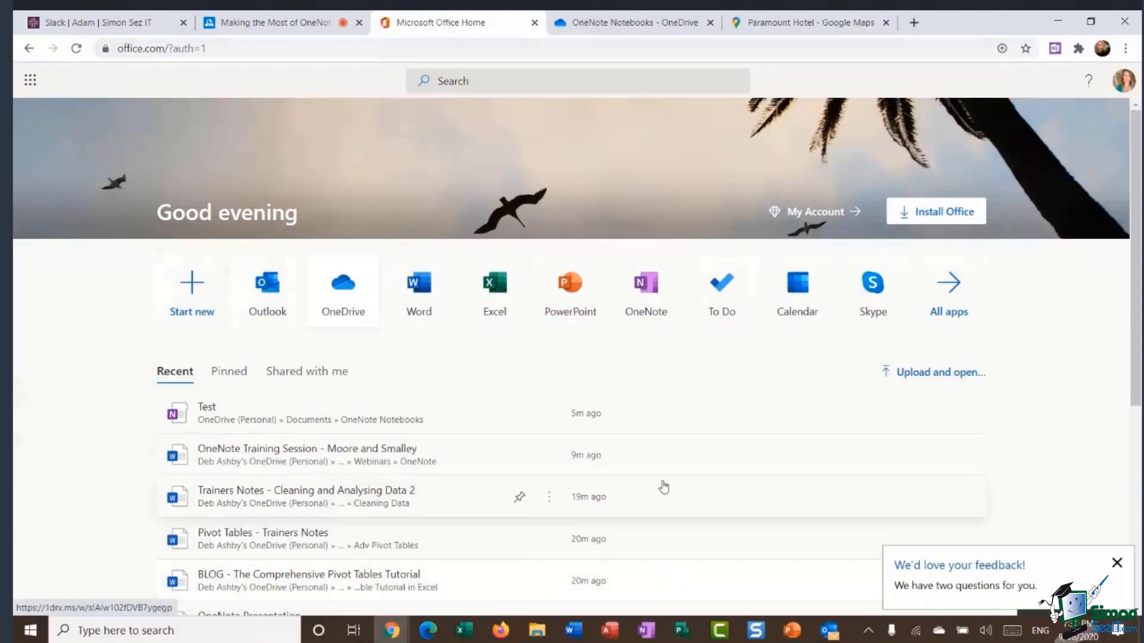
click(649, 293)
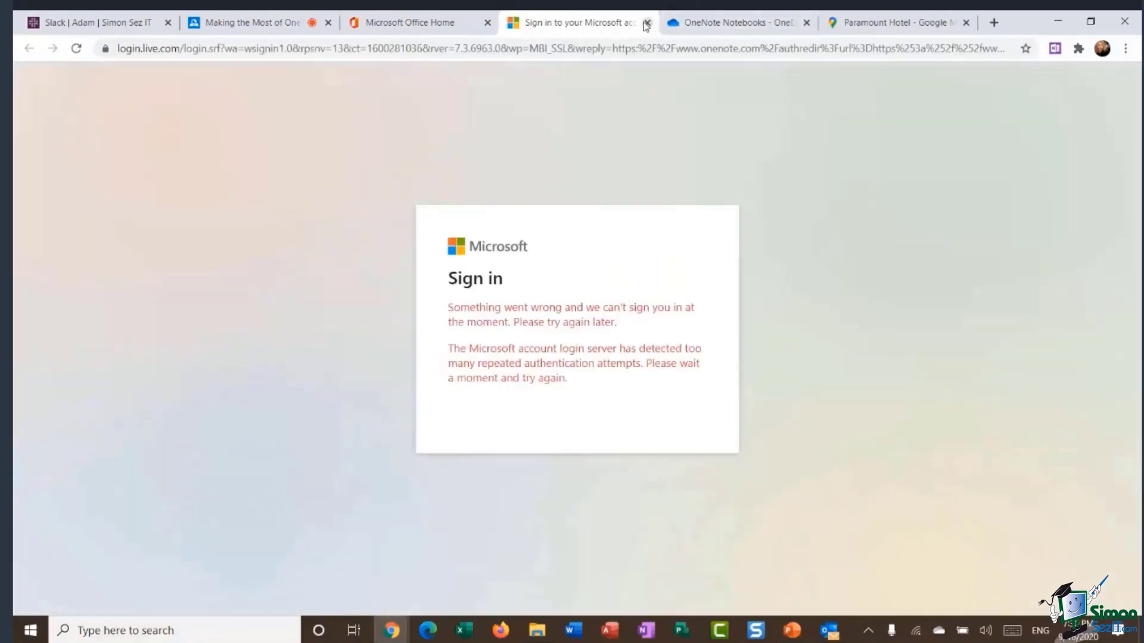
click(647, 22)
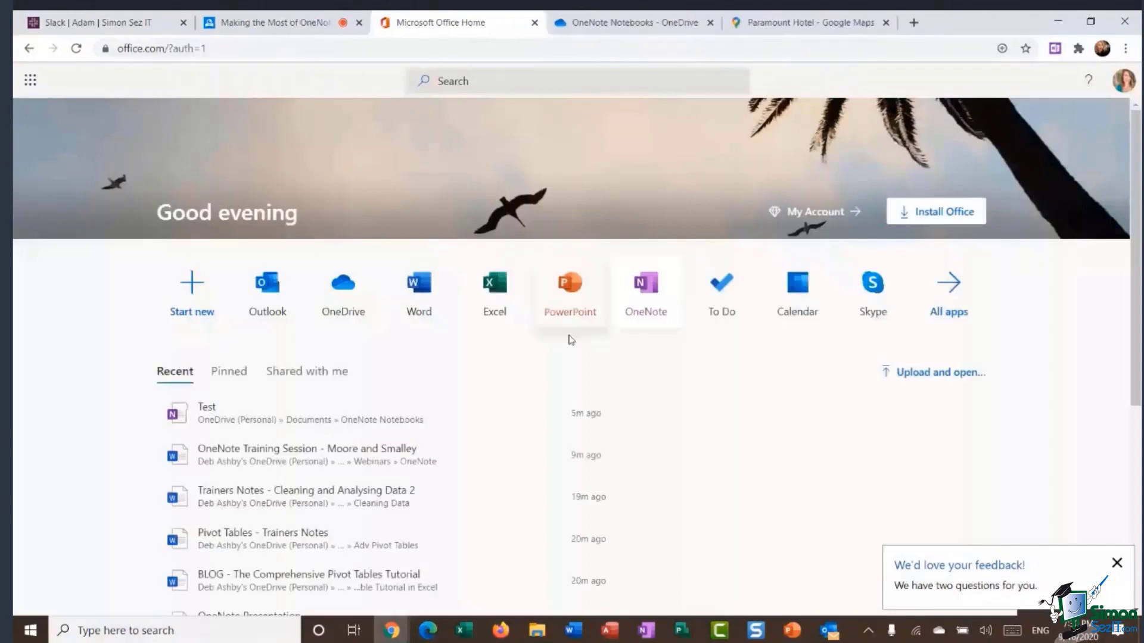
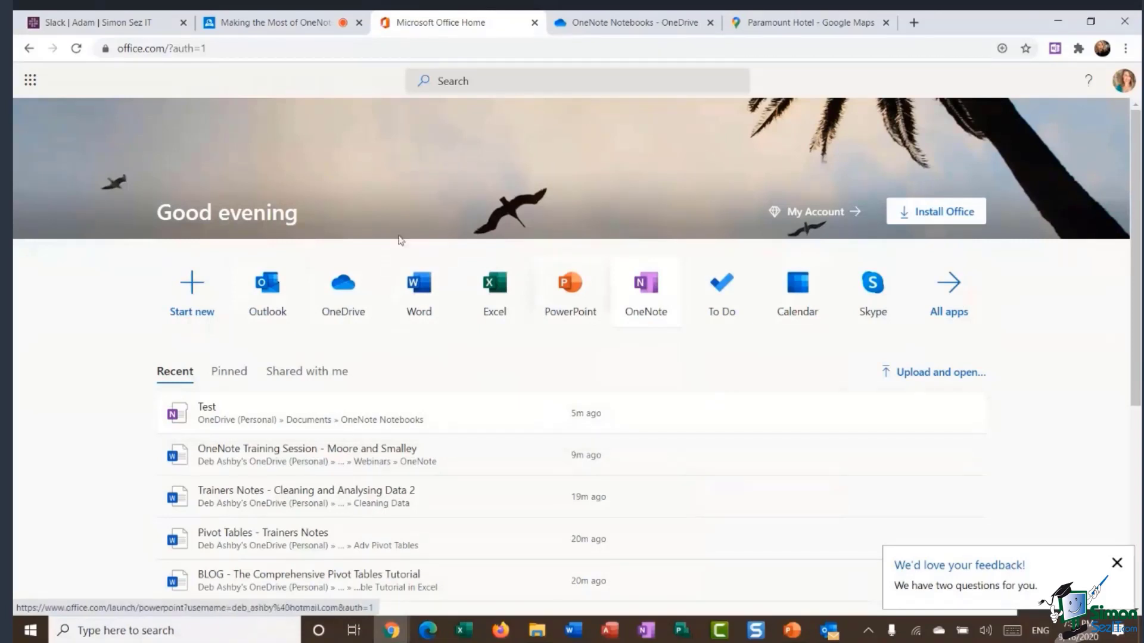
Bring OneNote to the front, start a new notebook, then back out.
click(646, 633)
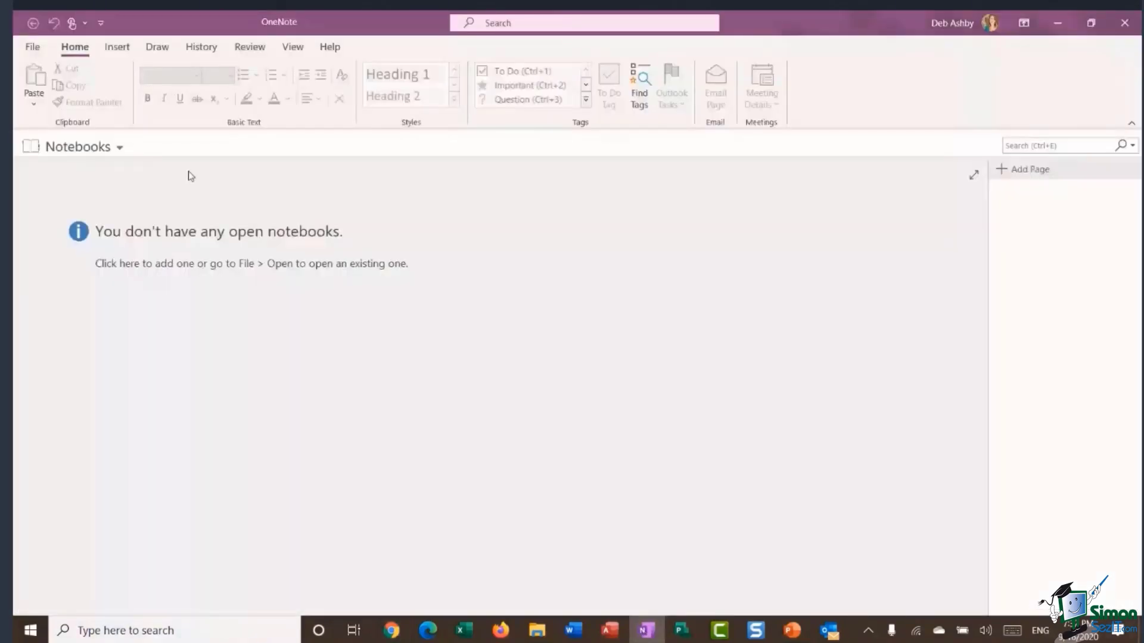
click(32, 48)
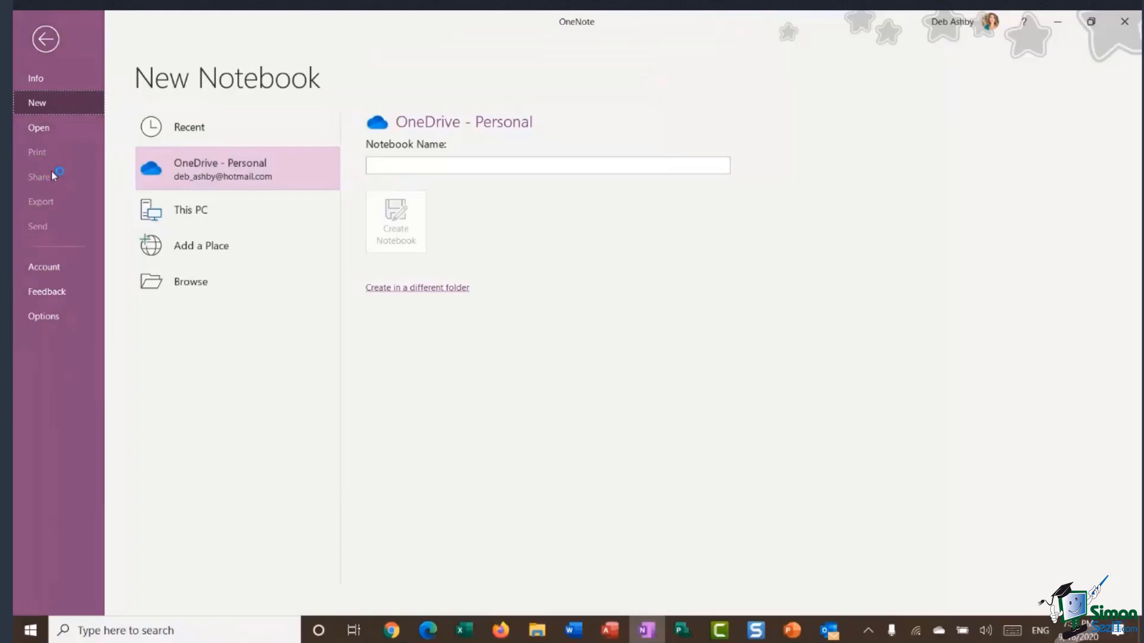
click(46, 42)
Add a notebook named 'test' on OneDrive and skip sharing it.
click(81, 149)
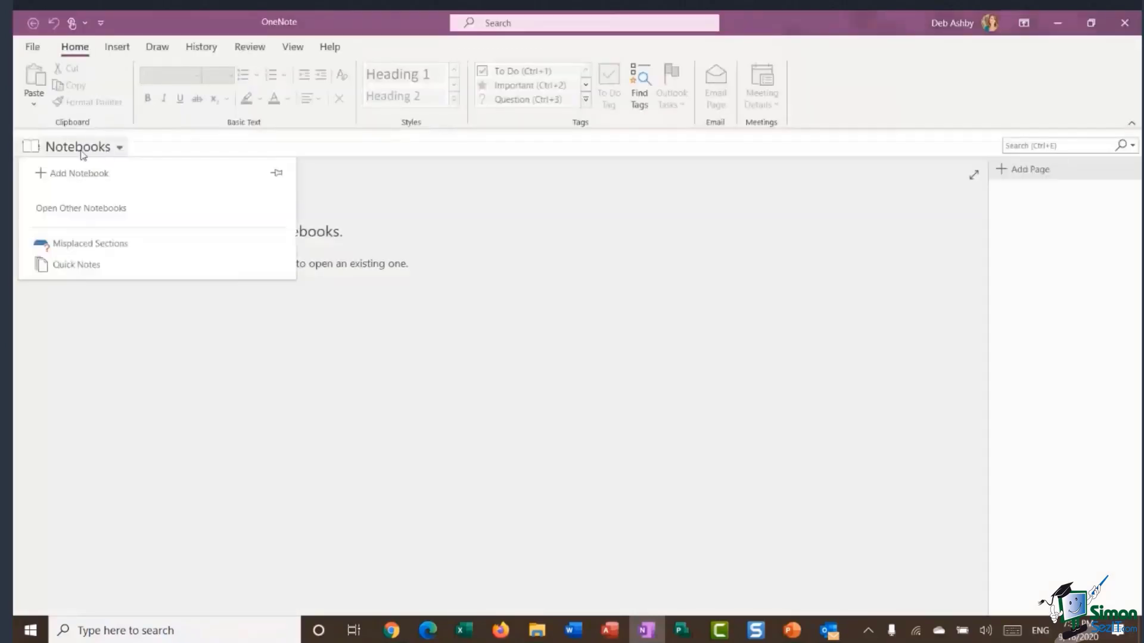
click(102, 175)
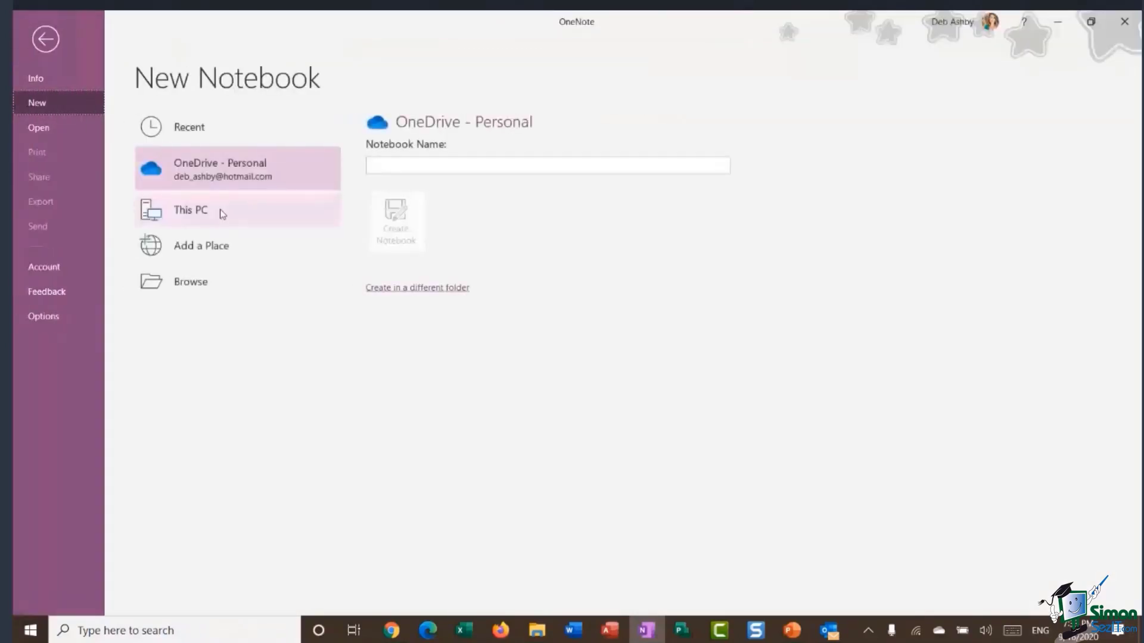
click(393, 167)
text(test)
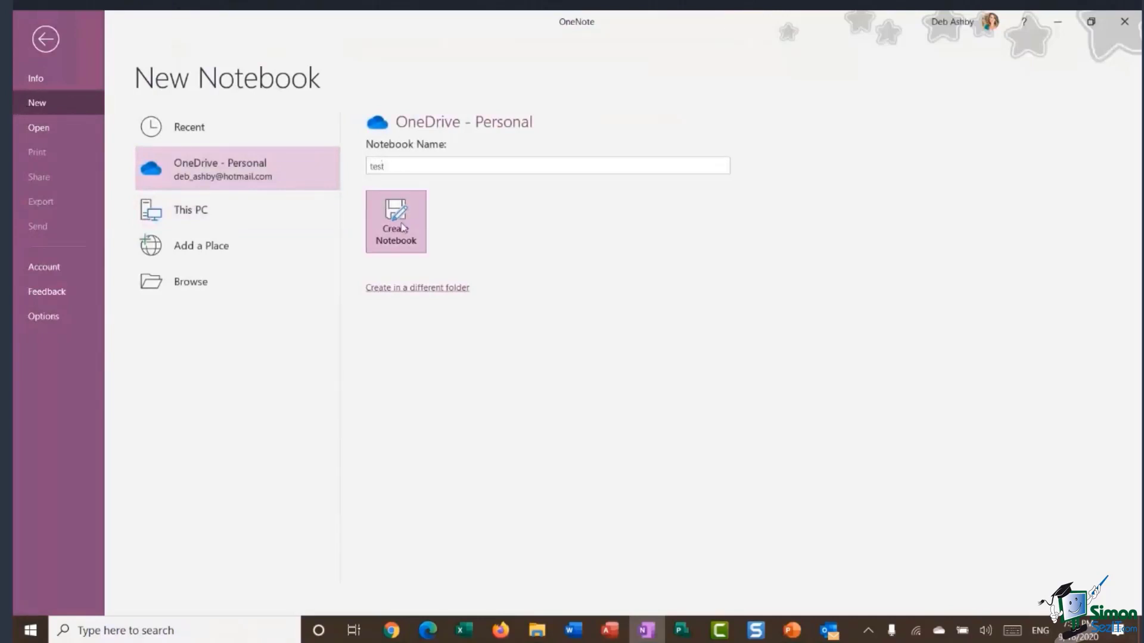
click(402, 227)
click(622, 362)
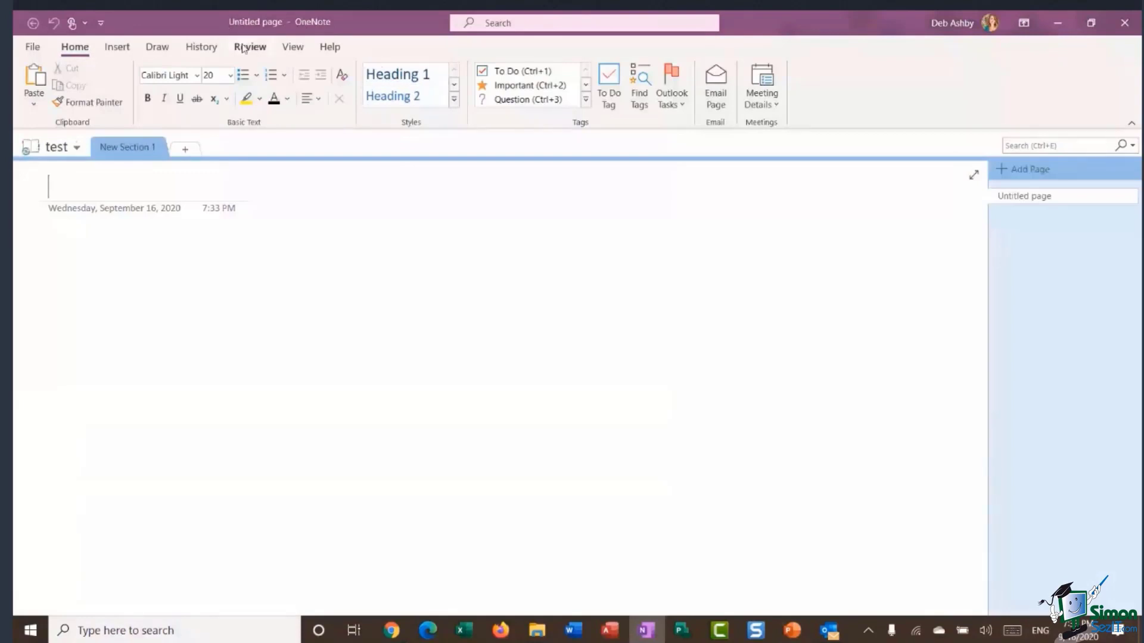
Browse the Review, View and History tabs and check the Page Versions options.
click(247, 47)
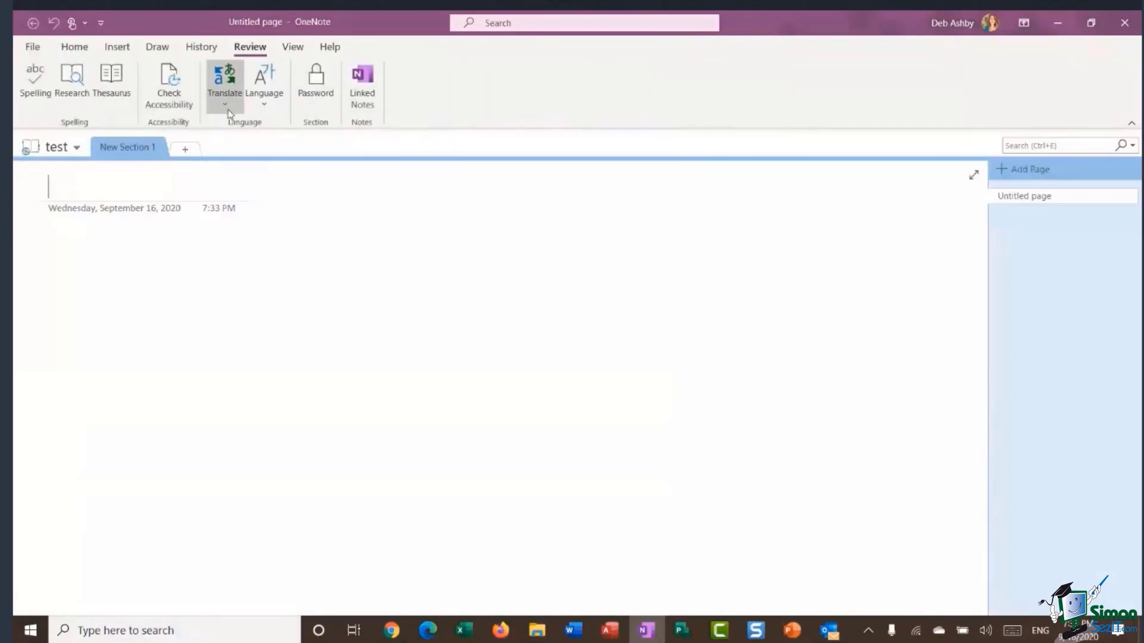
click(296, 47)
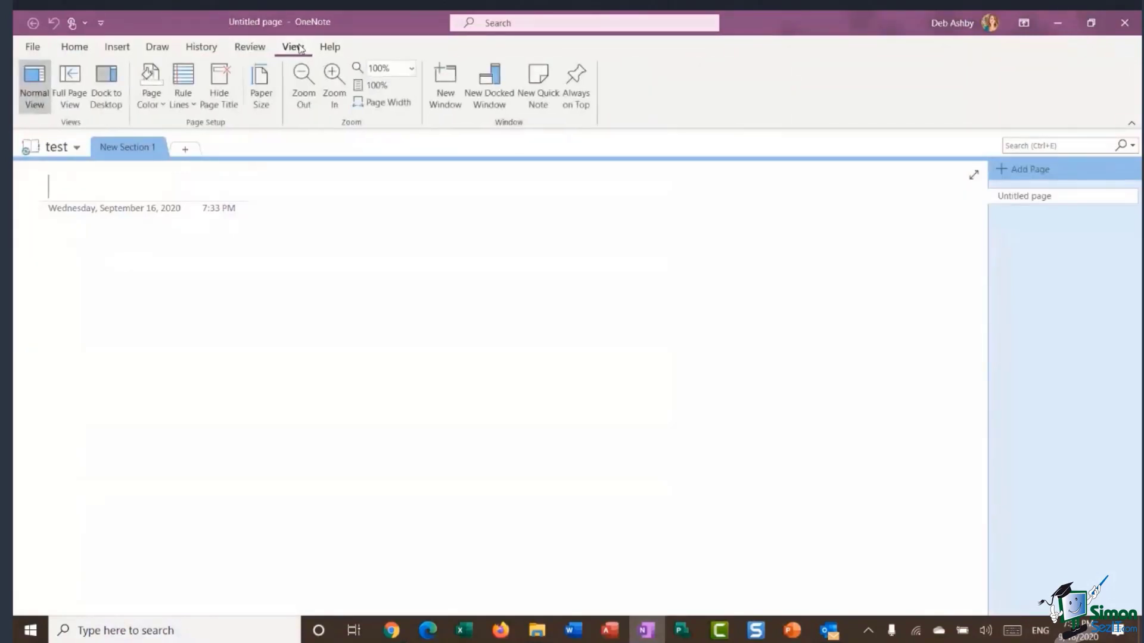
click(202, 47)
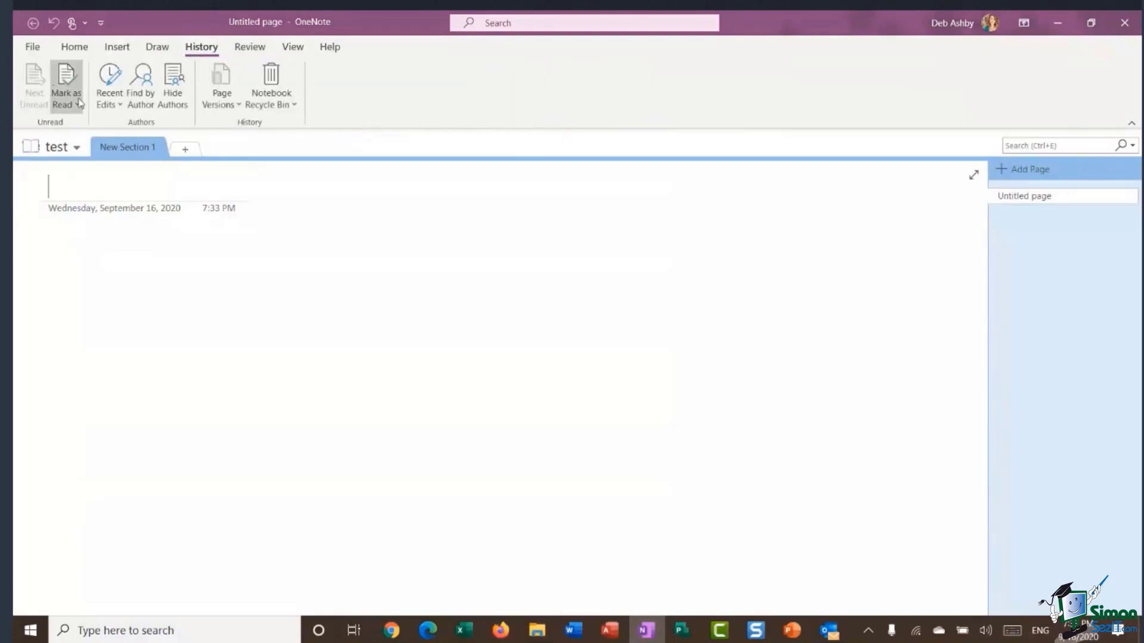
click(231, 100)
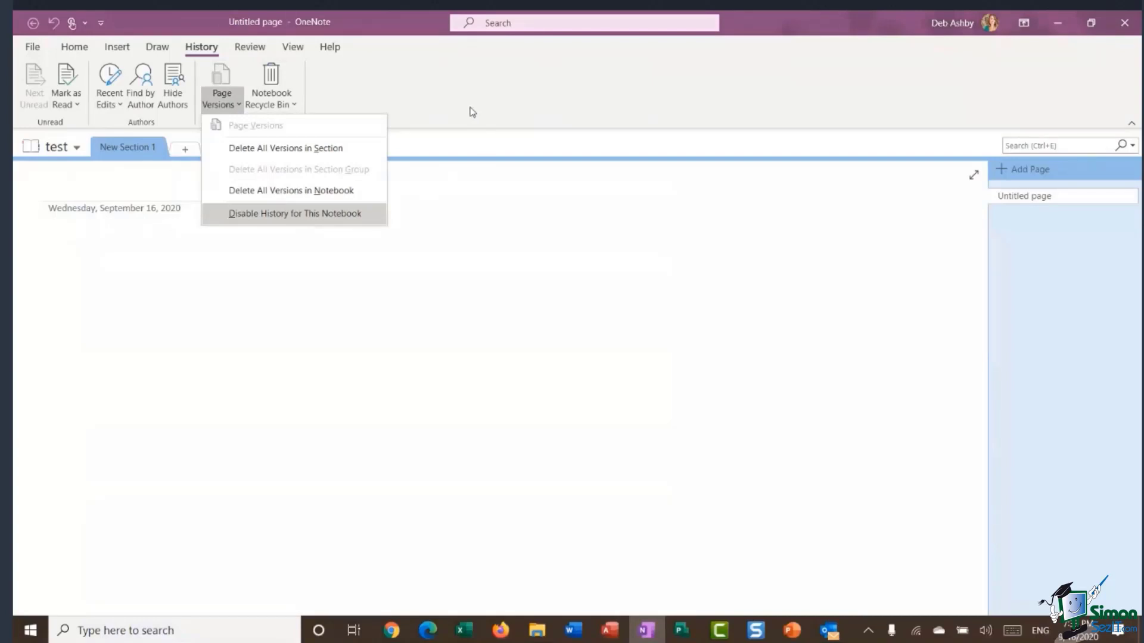
click(450, 104)
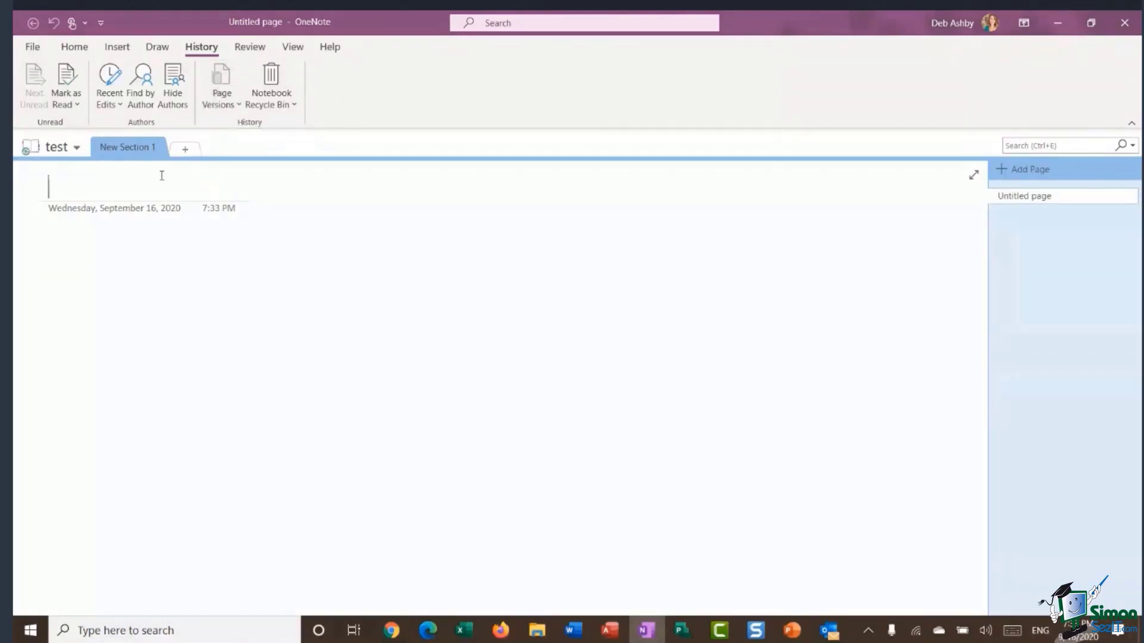
click(77, 148)
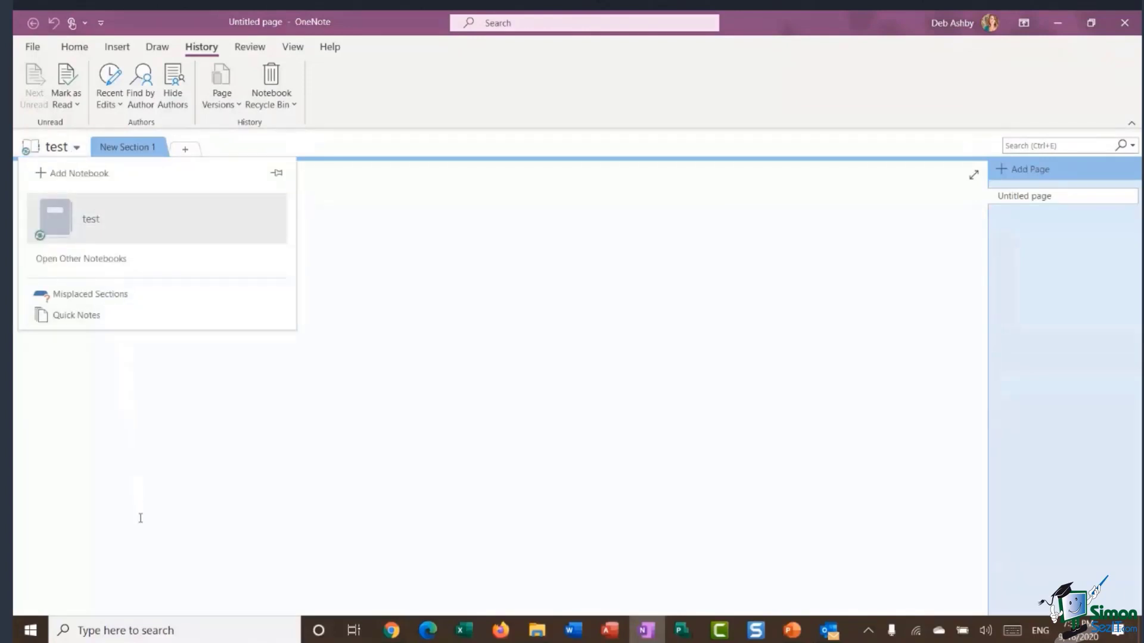
right_click(129, 215)
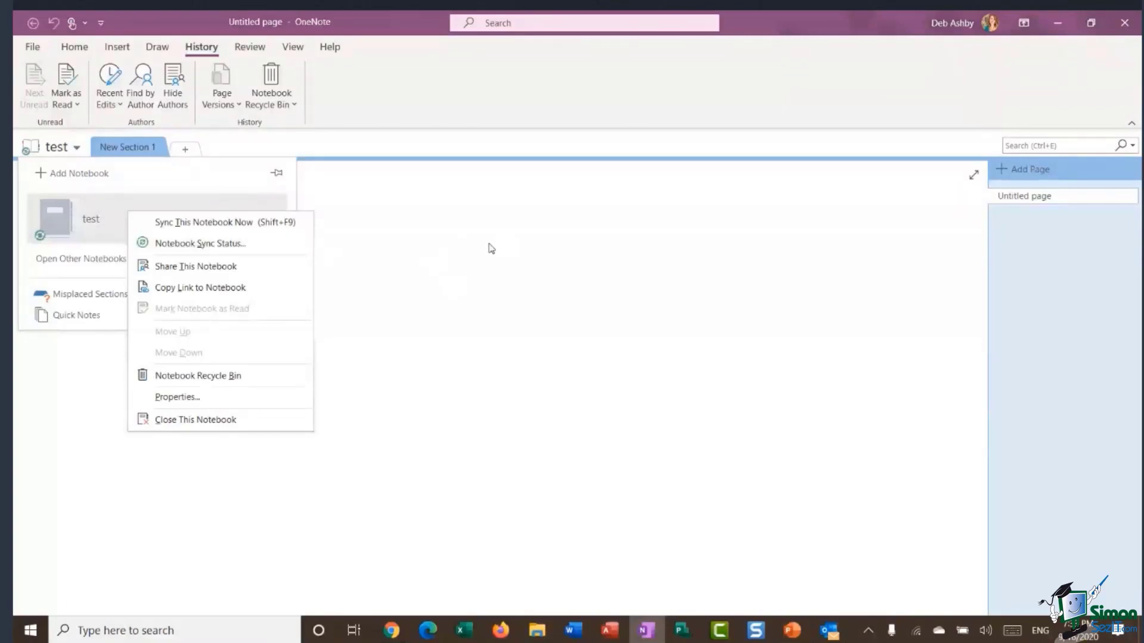
click(445, 242)
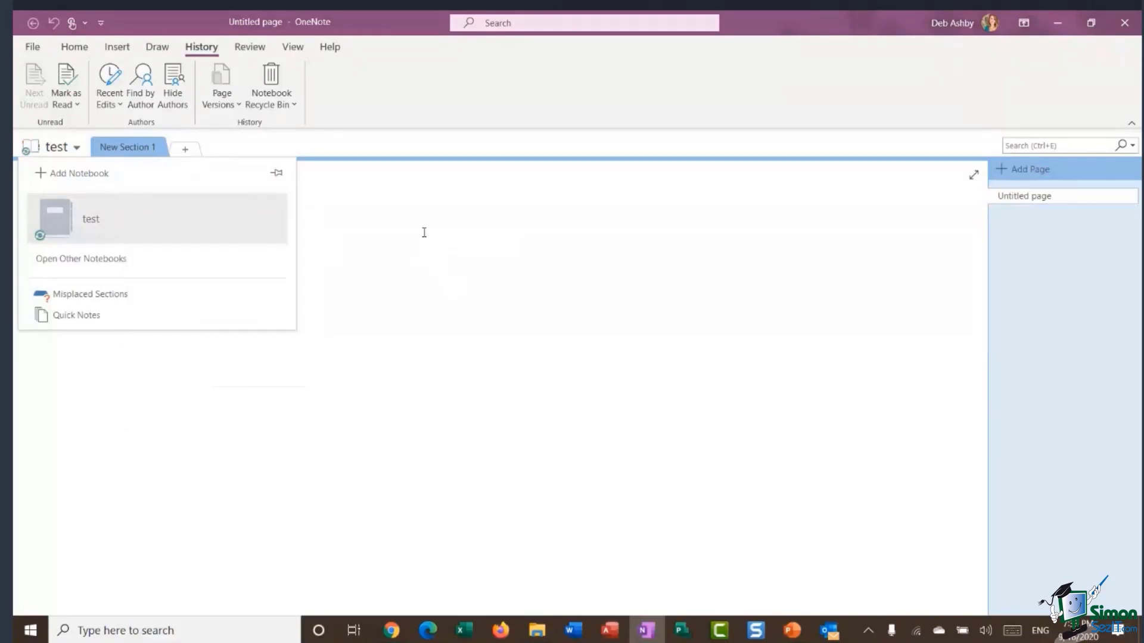
click(422, 96)
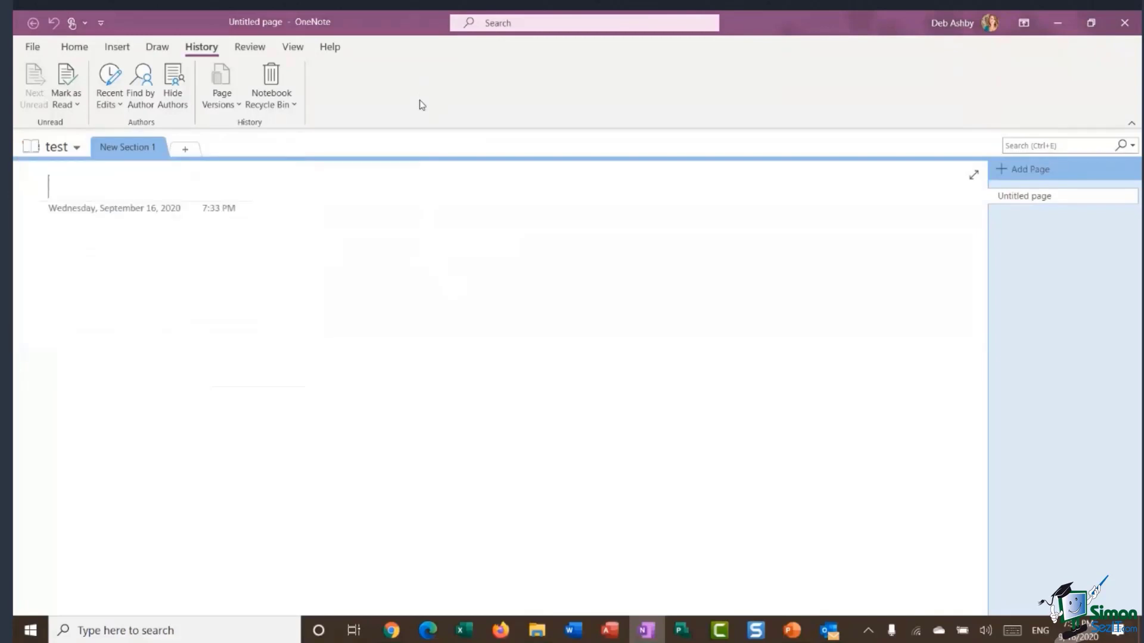
click(33, 48)
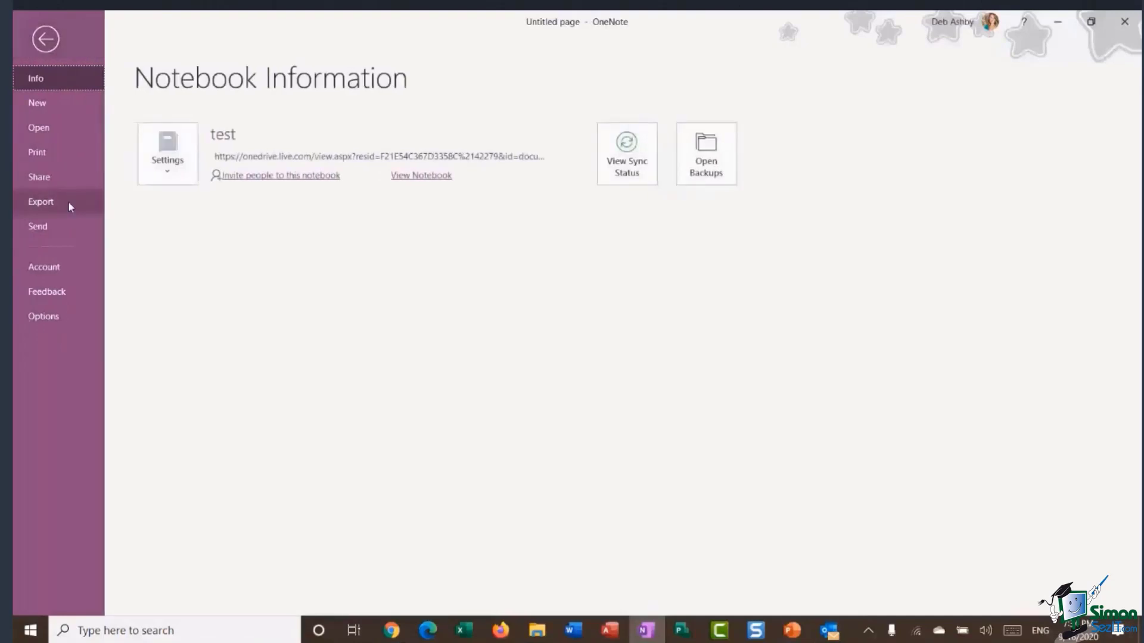
click(68, 202)
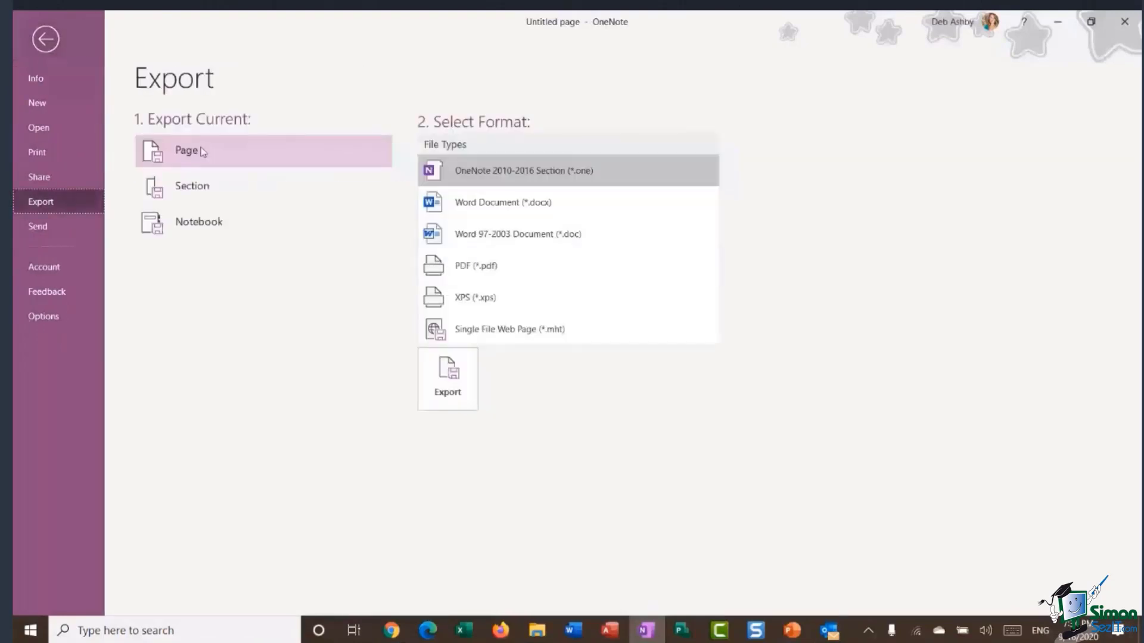
click(201, 226)
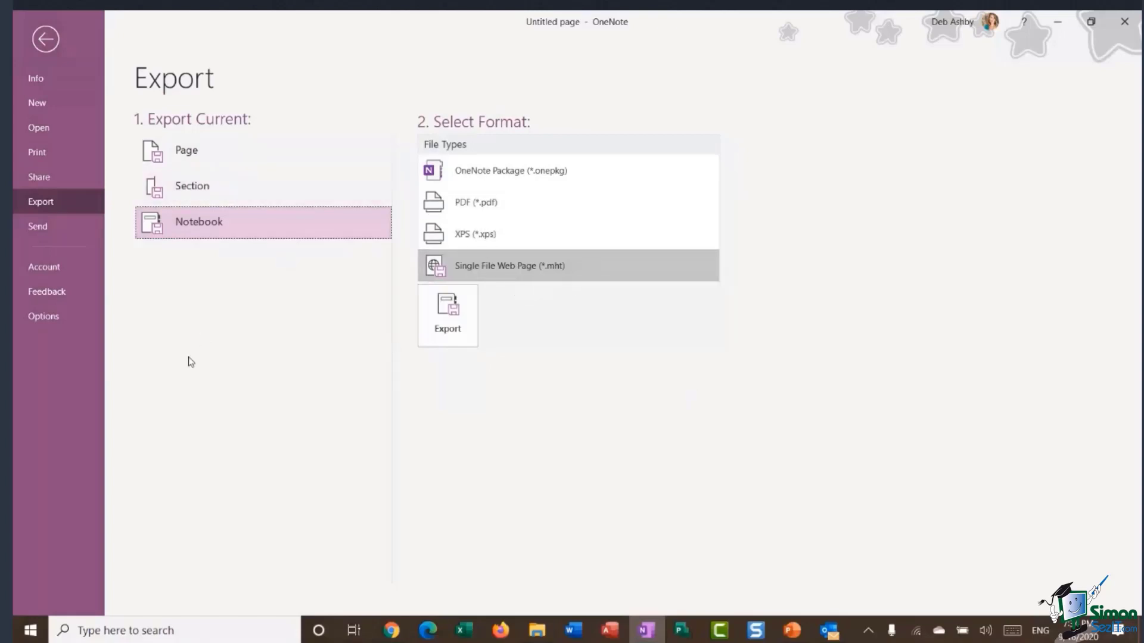
click(43, 38)
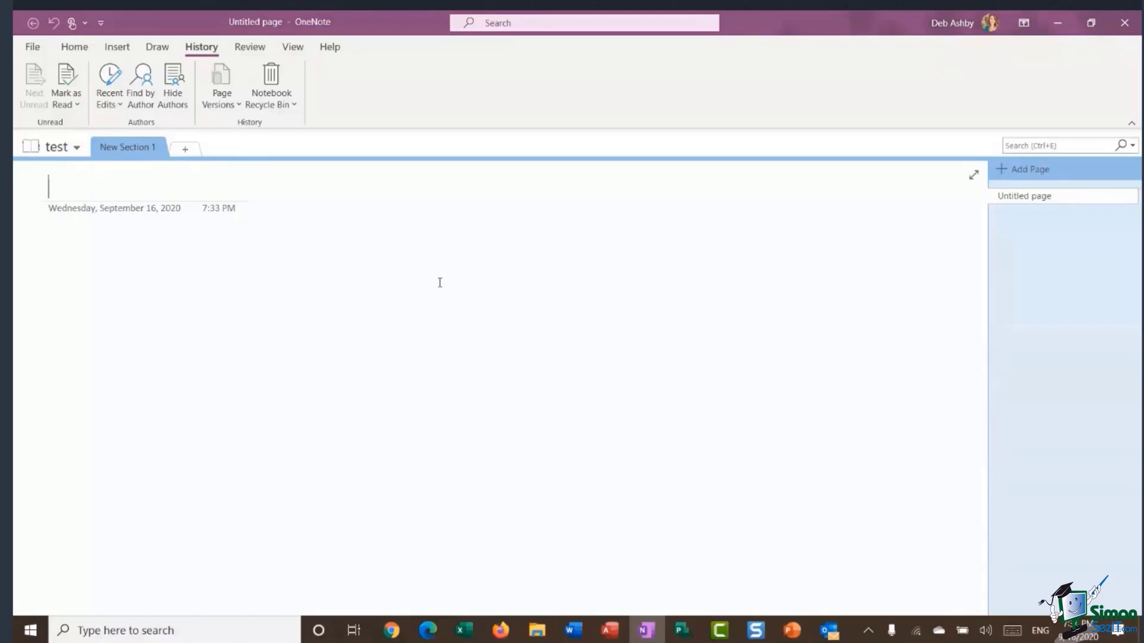
Minimise OneNote and switch to the 'Making the Most of OneNote' Chrome tab.
click(1056, 22)
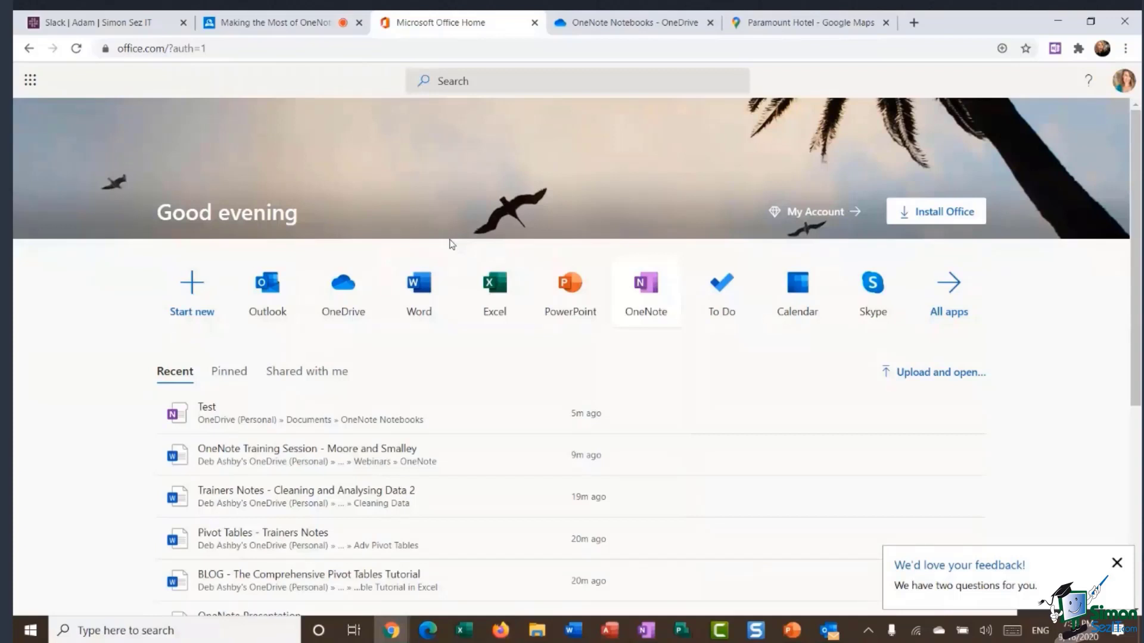
click(255, 23)
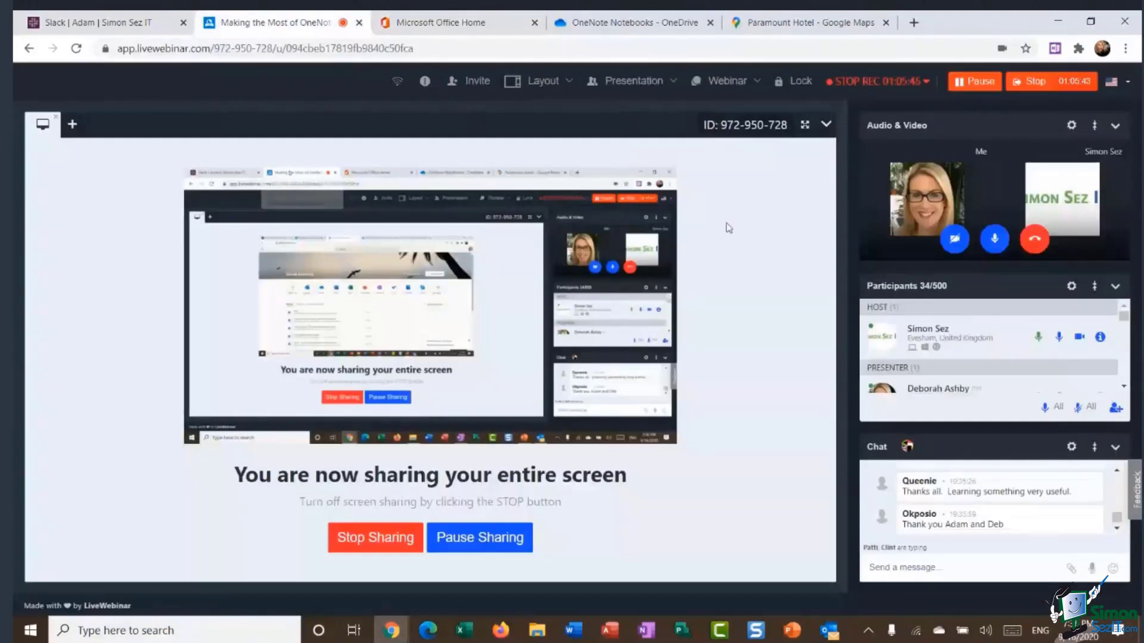